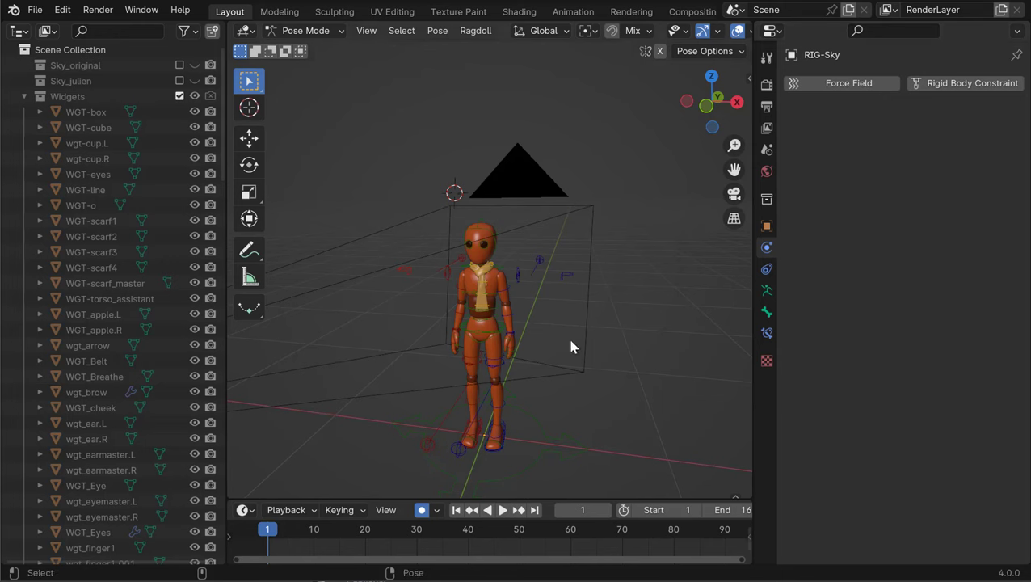
Step: Select the torso control at the hips, activate the Move tool and examine the standing character from several angles
scroll(516, 340, "up", 4)
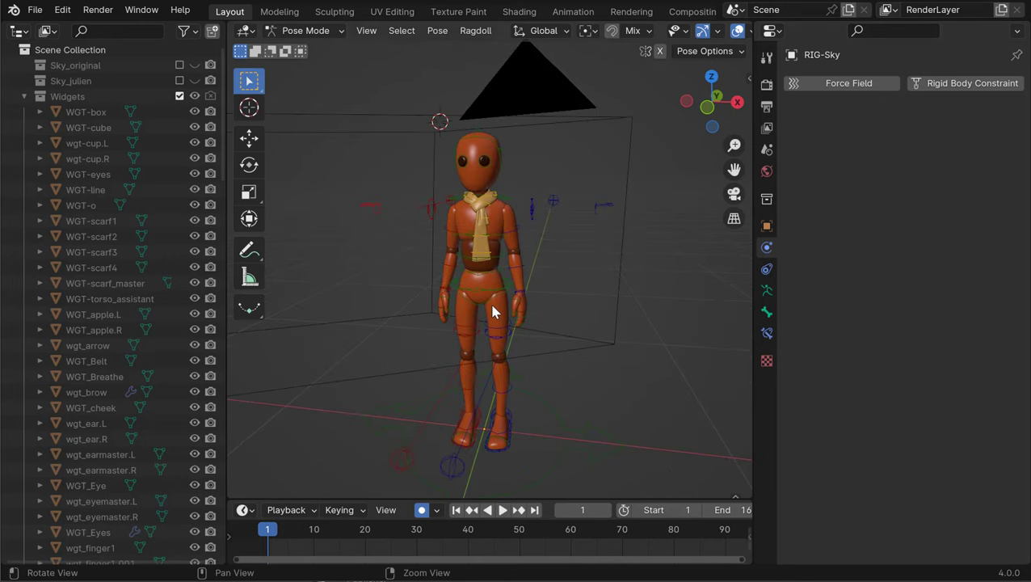
left_click(512, 296)
middle_click_drag(516, 299, 614, 315)
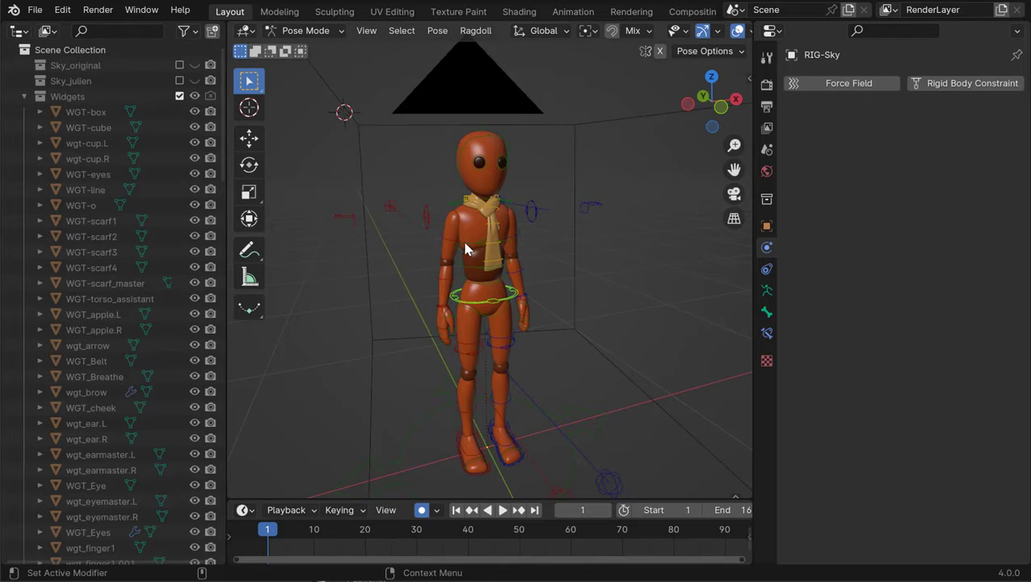
middle_click_drag(465, 249, 512, 260)
left_click_drag(512, 260, 487, 289, "alt")
key("w")
left_click_drag(487, 335, 450, 338, "alt")
key("ctrl+z")
left_click_drag(482, 273, 488, 308)
middle_click_drag(493, 263, 521, 237)
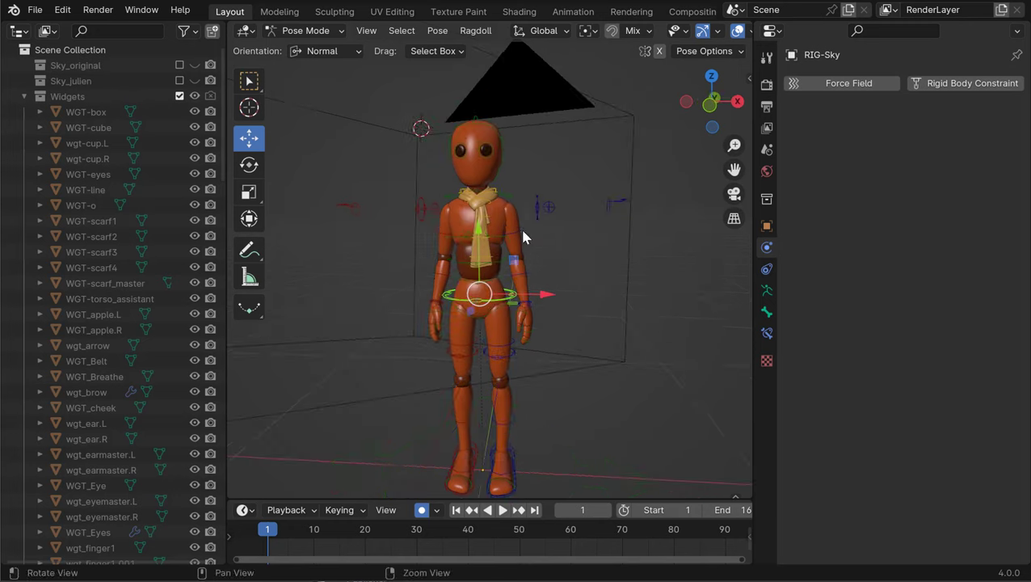
middle_click_drag(520, 280, 539, 291)
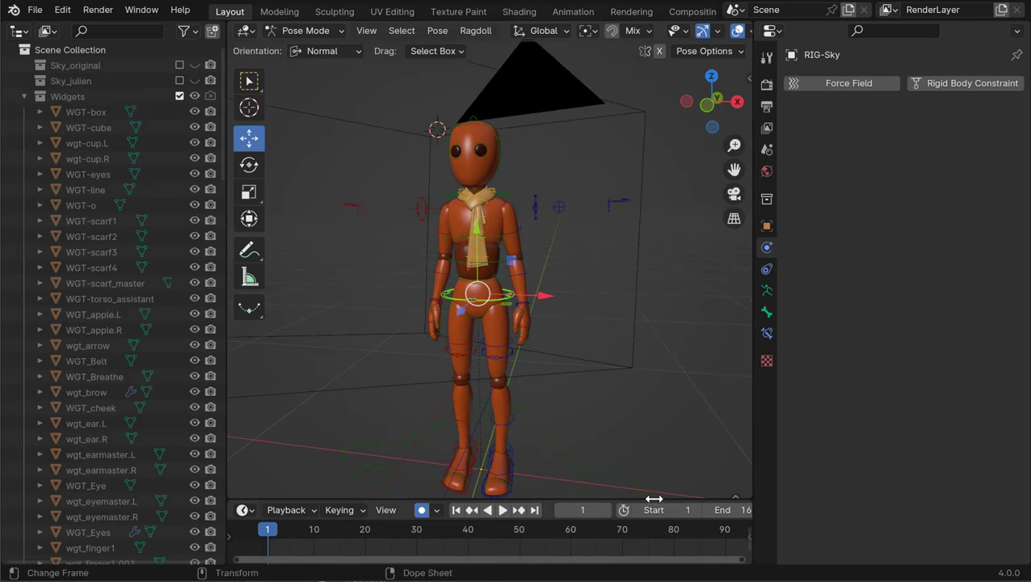
middle_click_drag(478, 317, 507, 304)
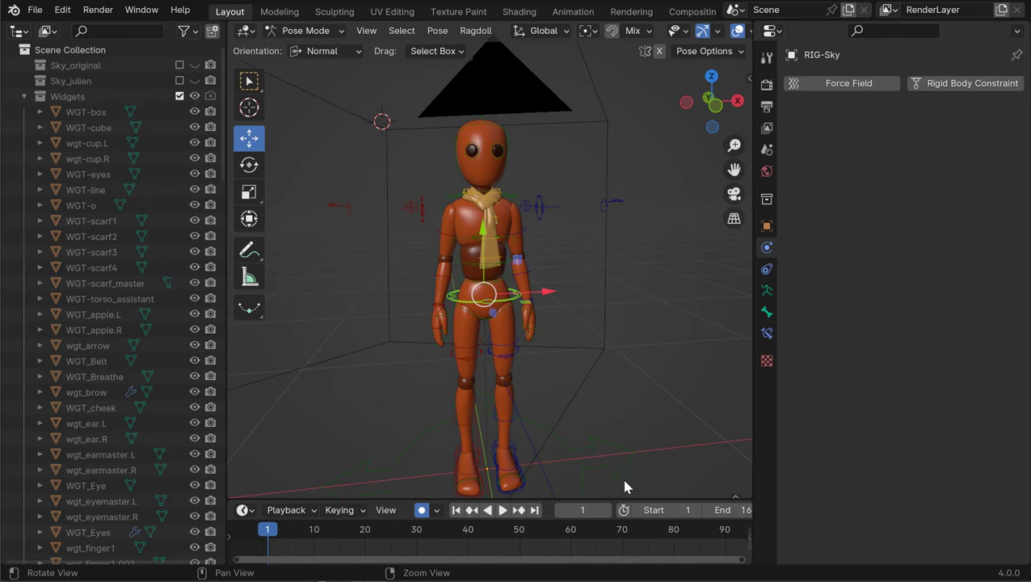
Step: Step to frame 2 and play the timeline to examine the character's T-pose from several angles
key("Right")
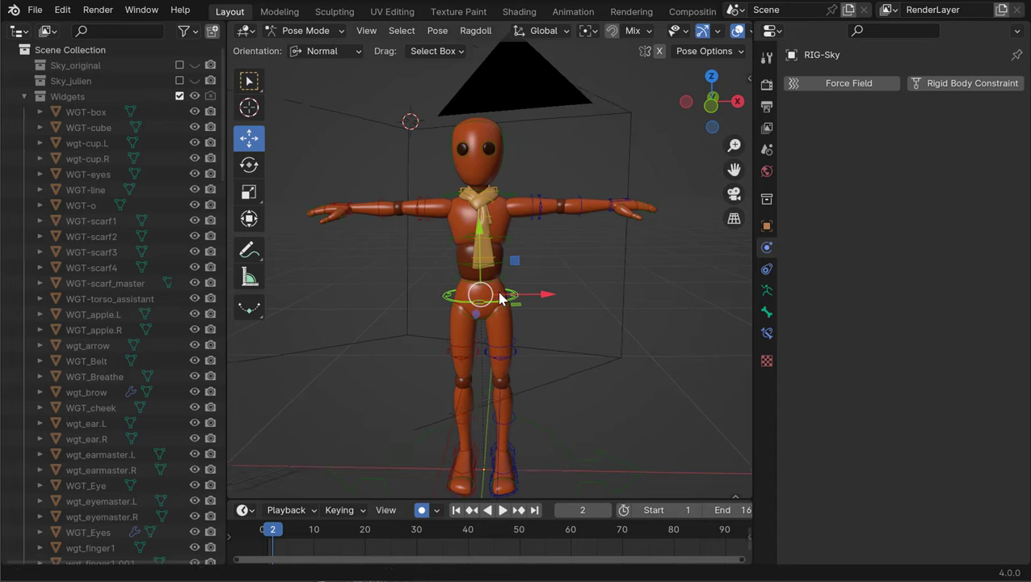
middle_click_drag(495, 295, 488, 289)
left_click_drag(515, 296, 512, 314, "alt")
scroll(512, 315, "down", 1)
middle_click_drag(511, 316, 509, 292, "alt")
key("space")
key("space")
key("k")
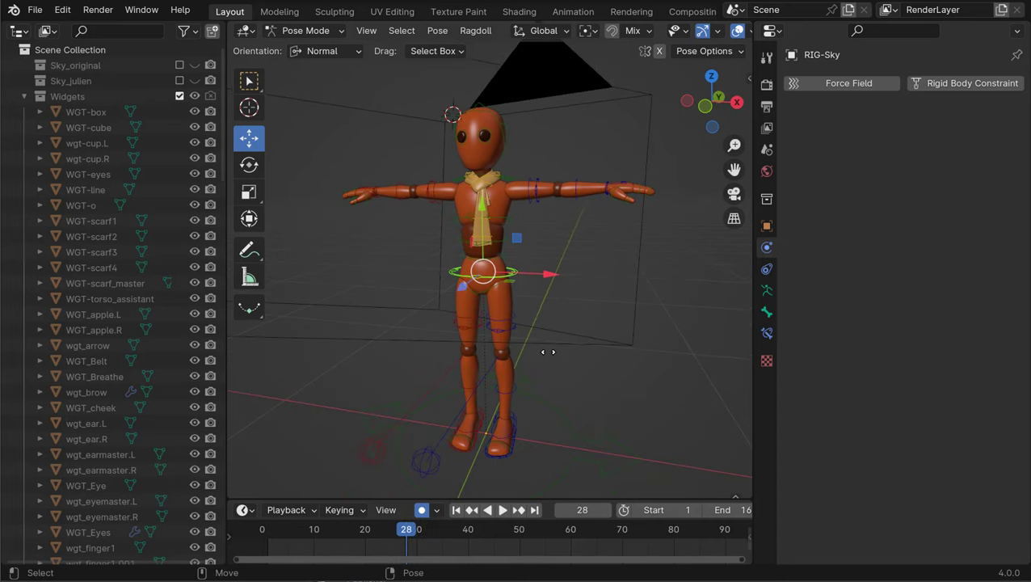
key("Escape")
middle_click_drag(521, 349, 543, 368)
left_click_drag(542, 362, 532, 306, "alt")
key("k")
right_click_drag(552, 324, 535, 308, "alt")
left_click_drag(535, 308, 514, 286, "alt")
scroll(506, 340, "down", 1, "alt")
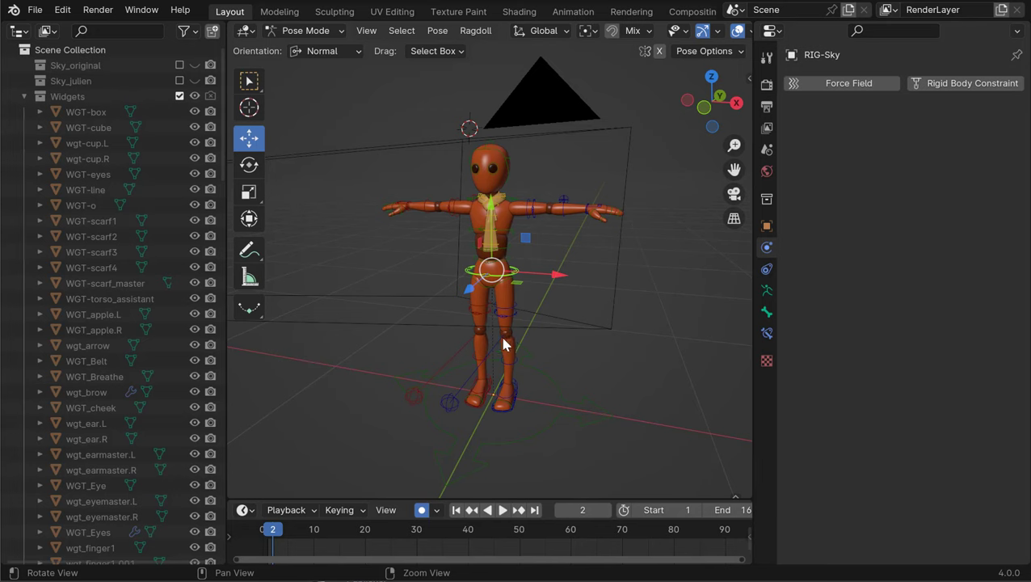
right_click_drag(506, 337, 495, 331, "alt")
middle_click_drag(496, 338, 503, 212)
Step: Delete the keyframes of all the rig's controls on frame 2
left_click_drag(338, 141, 630, 420)
key("F3")
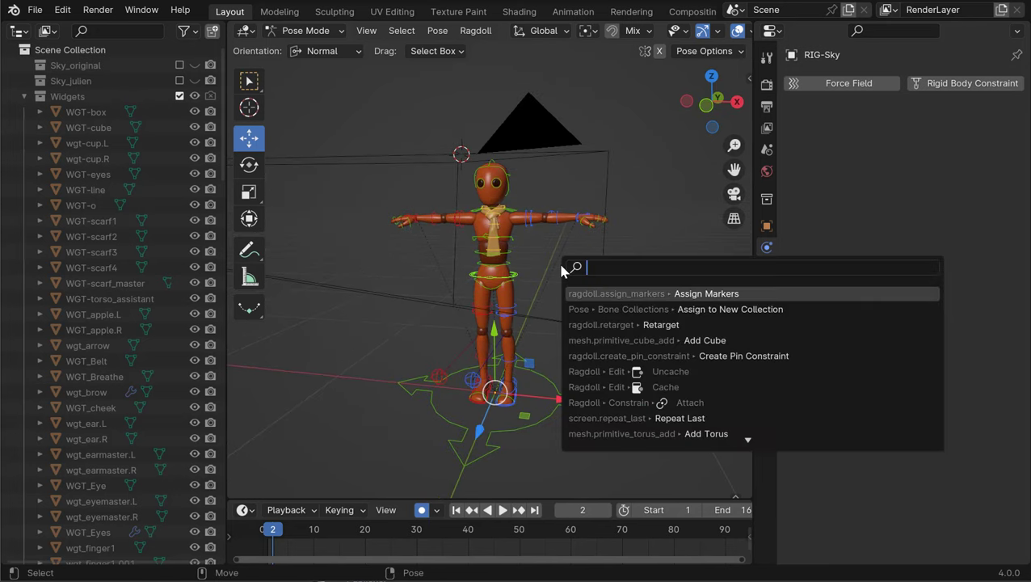
type("delete")
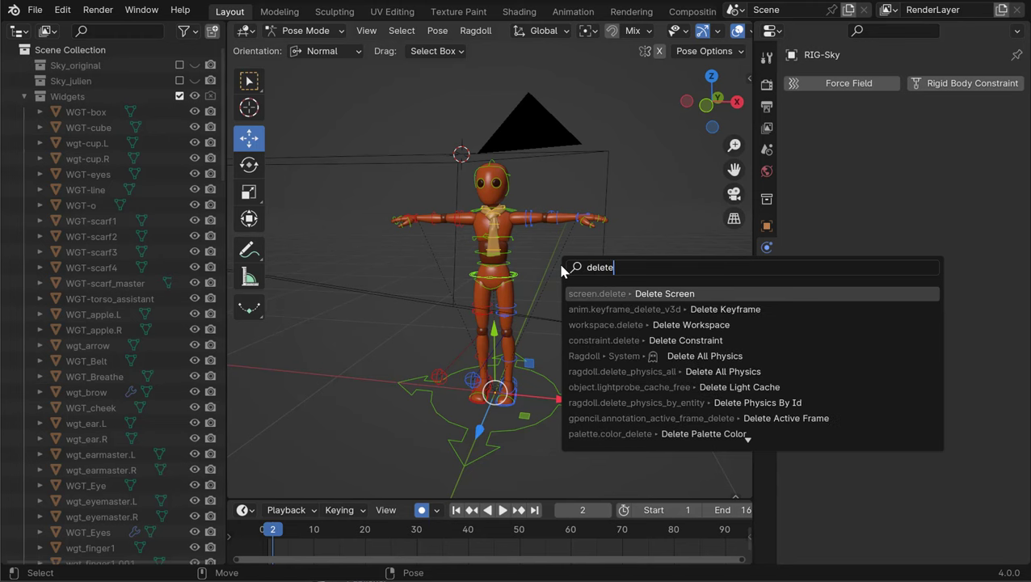
key("Down")
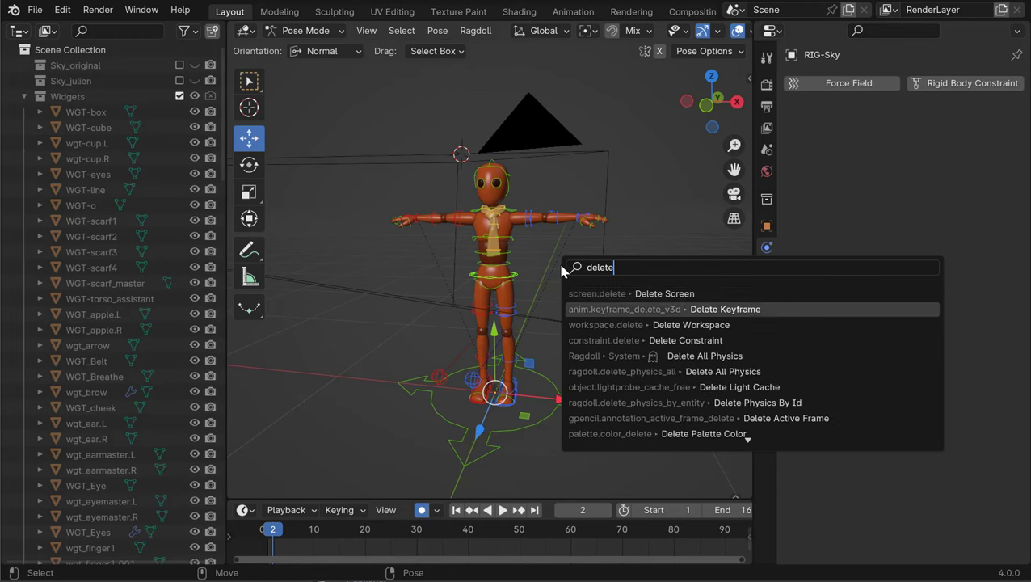
key("Return")
key("Return")
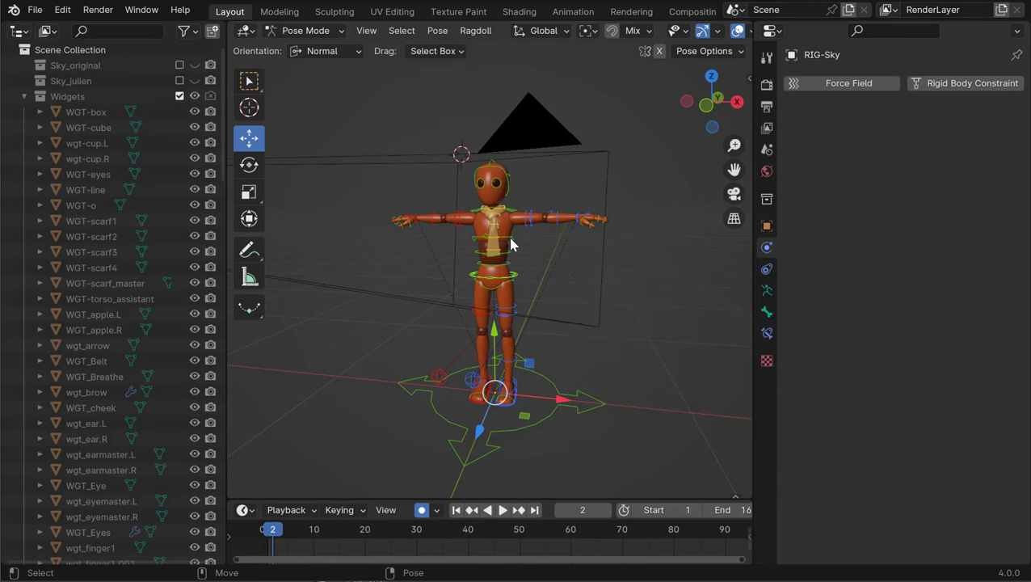
Step: Select the chest control and display its bone properties to check which channels are animated
left_click(510, 244)
left_click(767, 311)
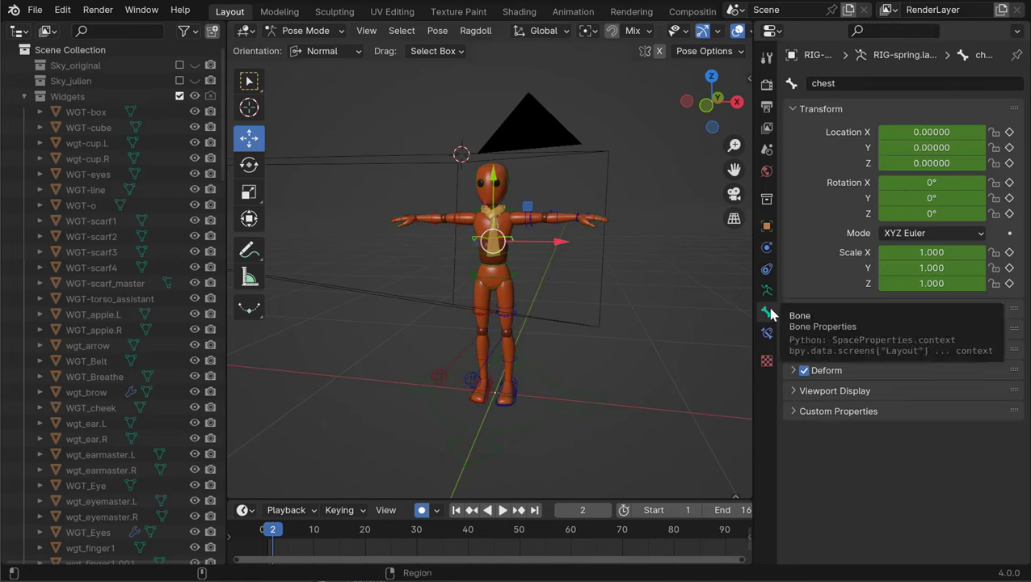
right_click(912, 193)
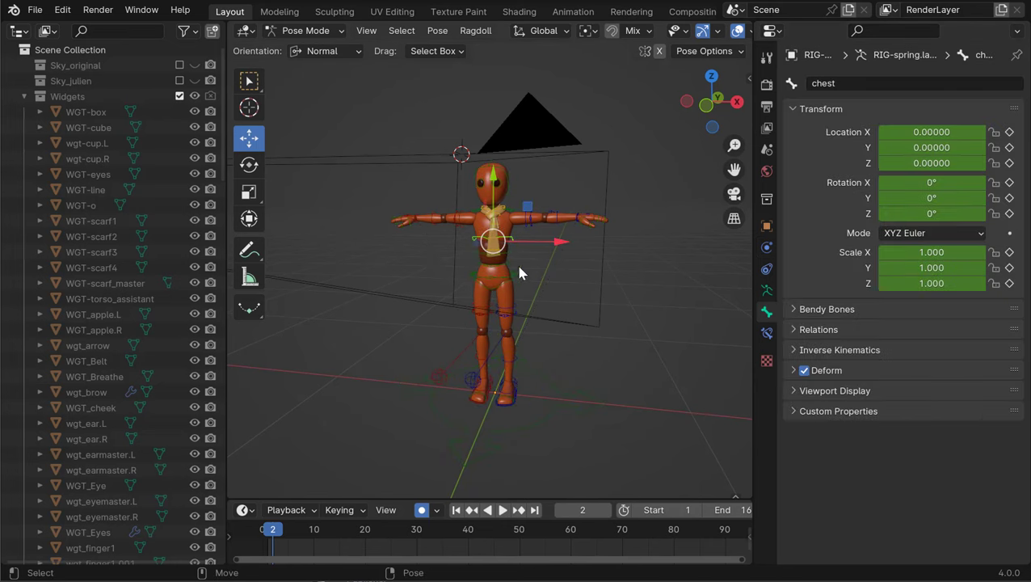
Step: Remove all animation from every control of the rig with Clear Keyframes
key("a")
key("F3")
key("BackSpace")
type("clear key")
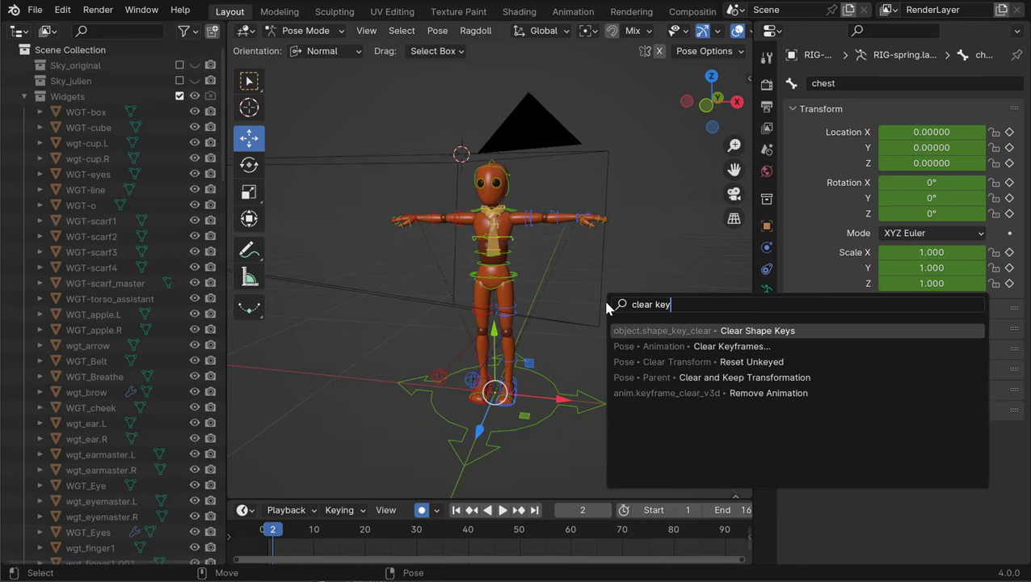
key("Down")
key("Return")
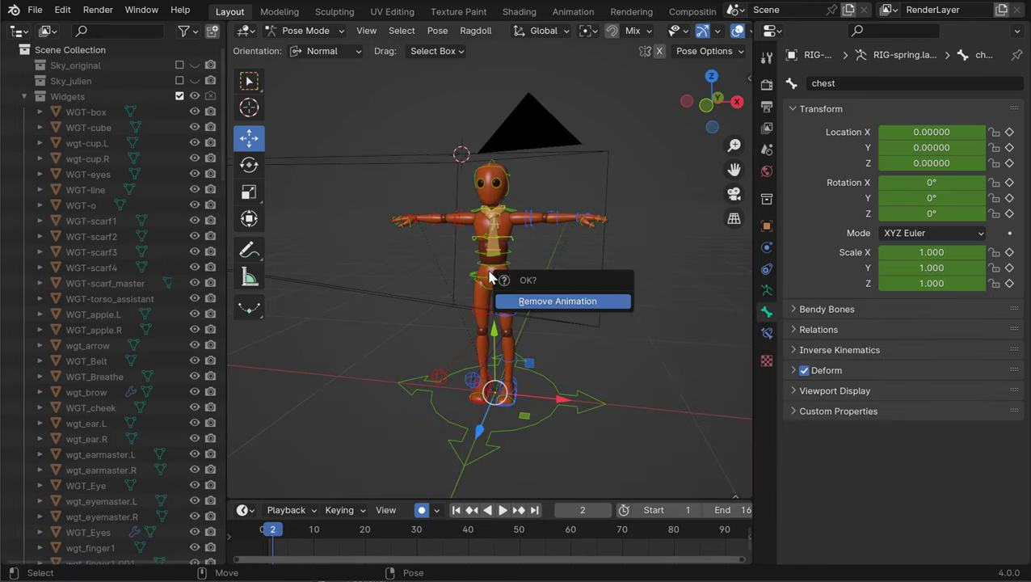
left_click(536, 305)
Step: Select the FK_upperarm.L control, play the timeline and return to frame 1 to check the character's pose
left_click(513, 239)
left_click(529, 219)
left_click(545, 247)
key("space")
key("space")
key("shift+Left")
key("alt+v")
key("alt+v")
key("alt+shift+v")
key("alt+v")
key("alt+v")
key("alt+shift+v")
scroll(490, 274, "up", 2)
scroll(540, 280, "down", 6, "alt")
scroll(522, 263, "up", 6, "alt")
scroll(547, 281, "up", 2)
scroll(537, 289, "down", 1)
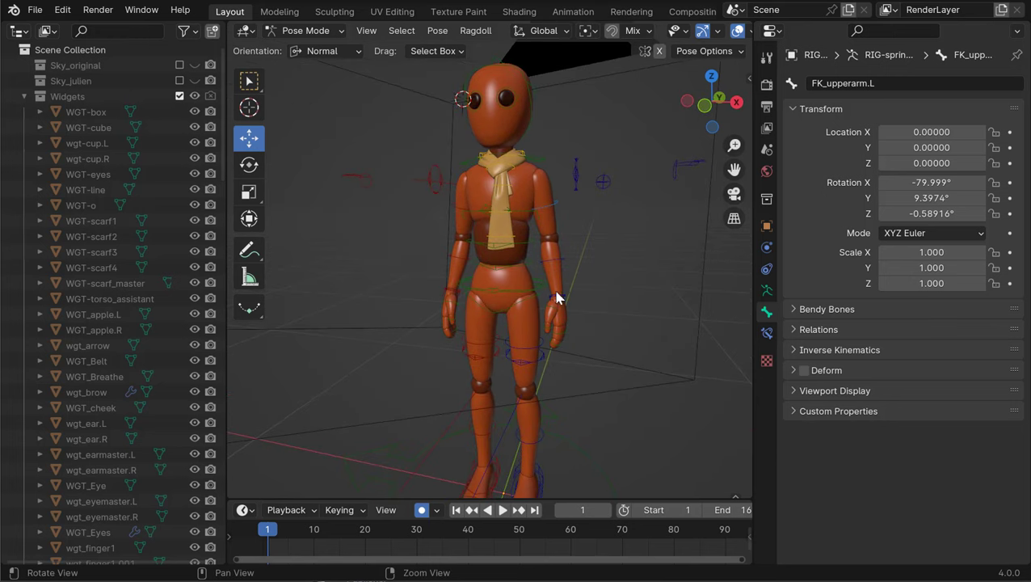
Step: Collapse the Widgets, Mesh, GRP-Sky and MAIN-Sky collections in the Outliner
left_click(24, 96)
left_click(24, 112)
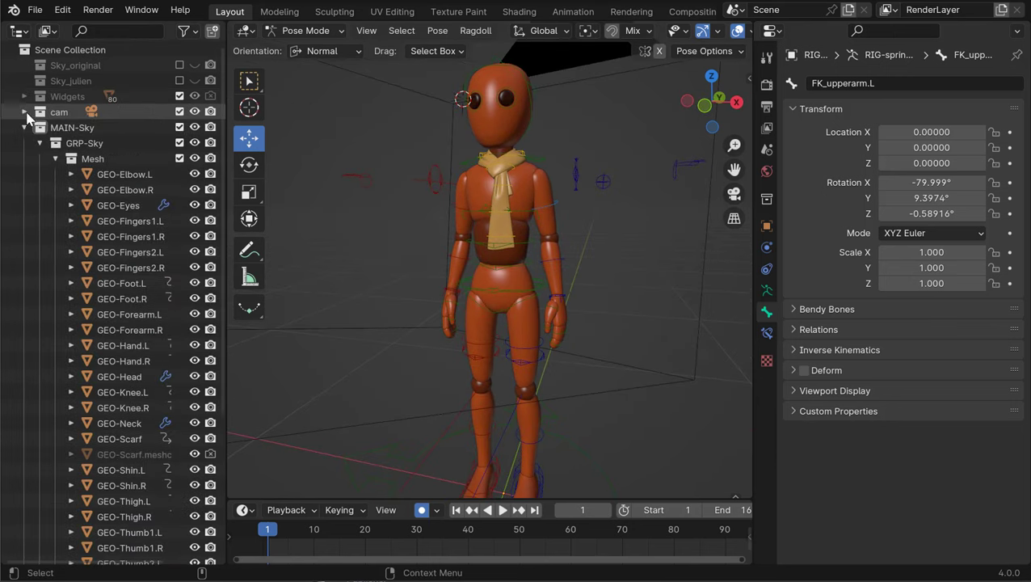
left_click(40, 142)
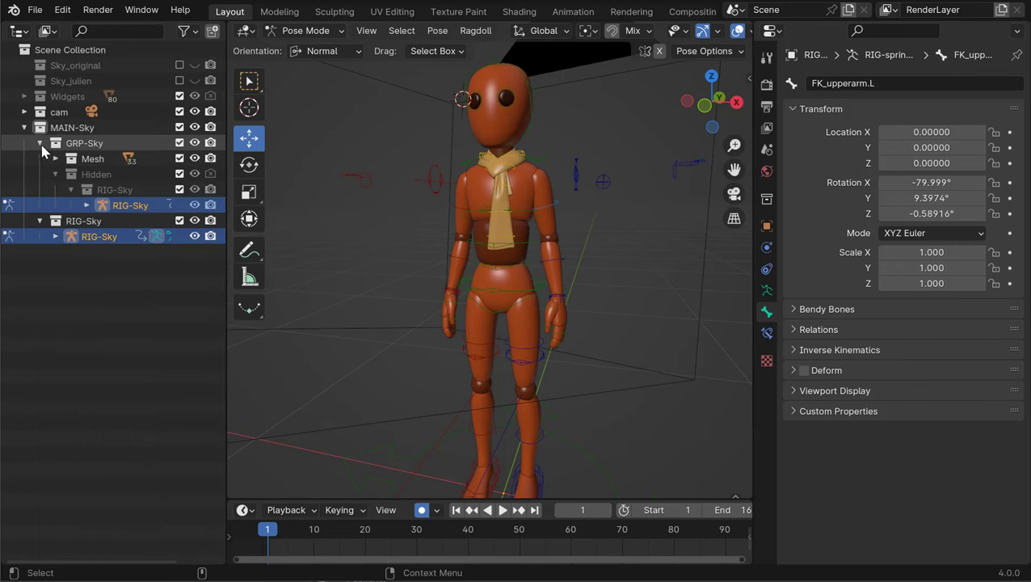
left_click(39, 159)
left_click(24, 127)
Step: Assign and connect Ragdoll markers along the torso, spine1, chest, neck and head controls
middle_click_drag(359, 197, 520, 256)
left_click(519, 321)
key("w")
left_click(518, 294)
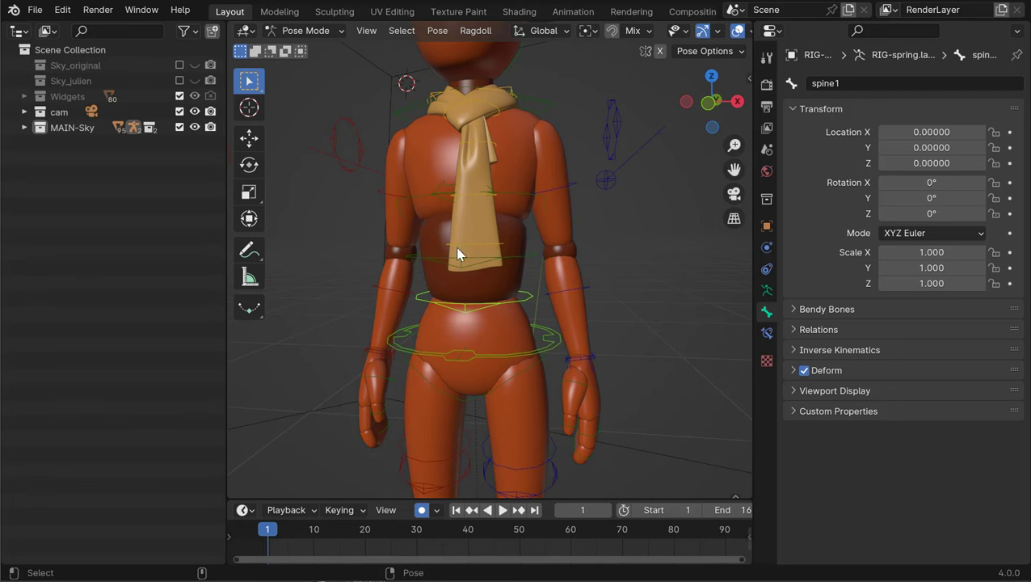
middle_click_drag(513, 232, 533, 246)
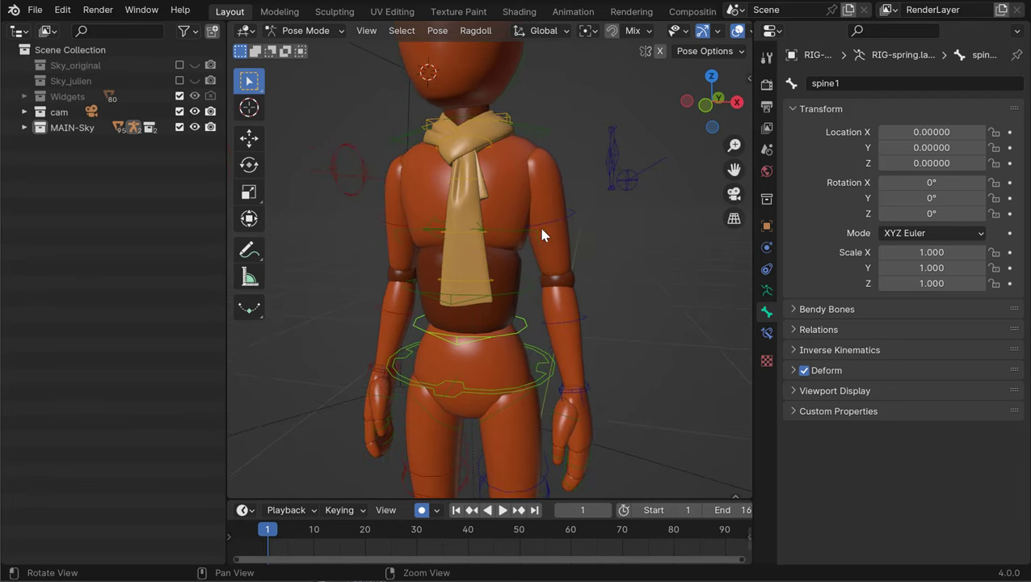
left_click(519, 228, "shift")
middle_click_drag(502, 190, 506, 234, "shift")
left_click(485, 176, "shift")
middle_click_drag(490, 168, 508, 239, "shift")
left_click(530, 162)
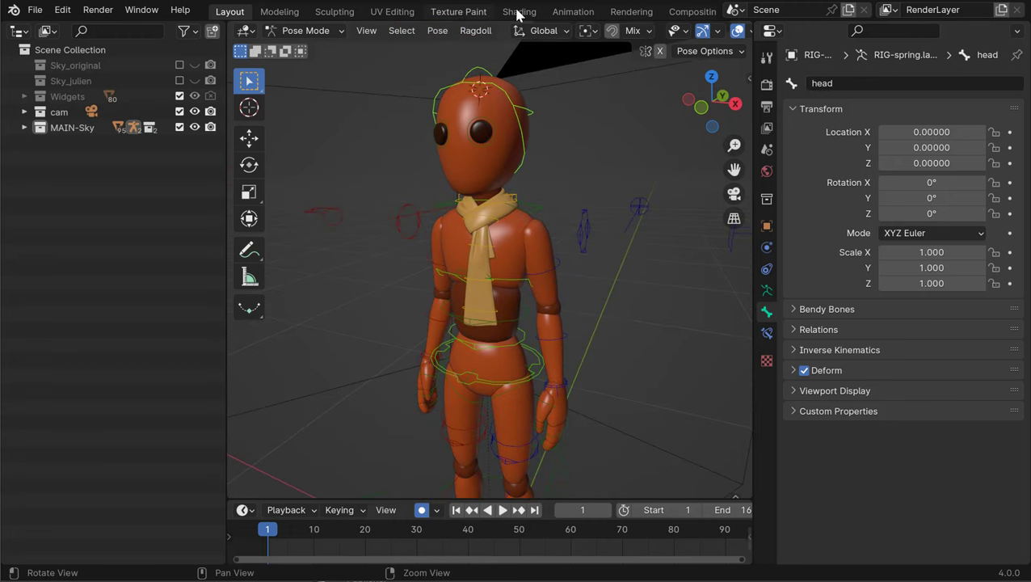
left_click(475, 32)
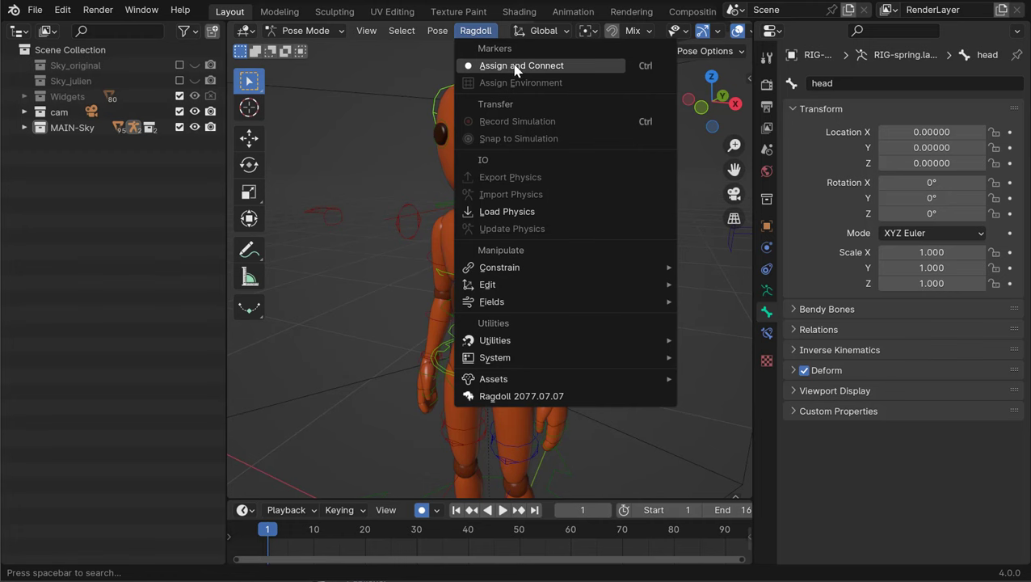
left_click(515, 71)
middle_click_drag(545, 108, 492, 277)
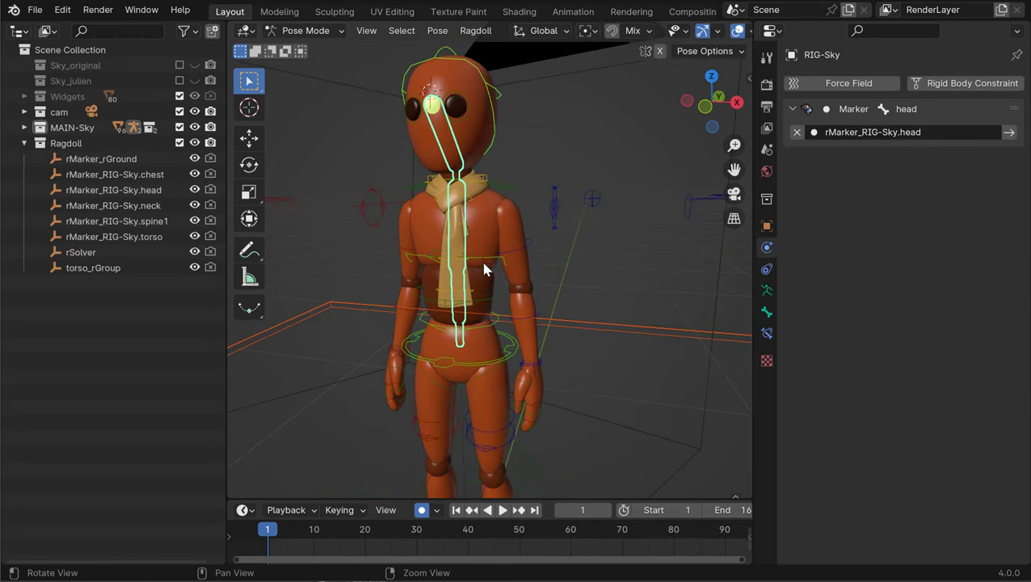
Step: Assign and connect Ragdoll markers from the chest through the left shoulder, FK upper arm and FK forearm to FK_hand.L
left_click(486, 258)
right_click_drag(491, 268, 479, 250, "alt")
middle_click_drag(479, 252, 458, 251, "alt")
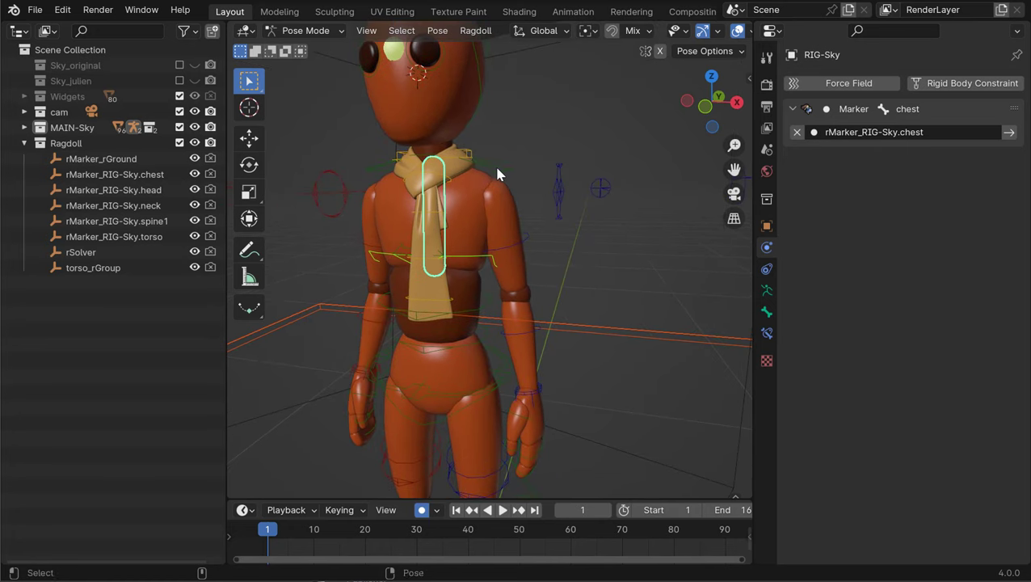
left_click(501, 188, "shift")
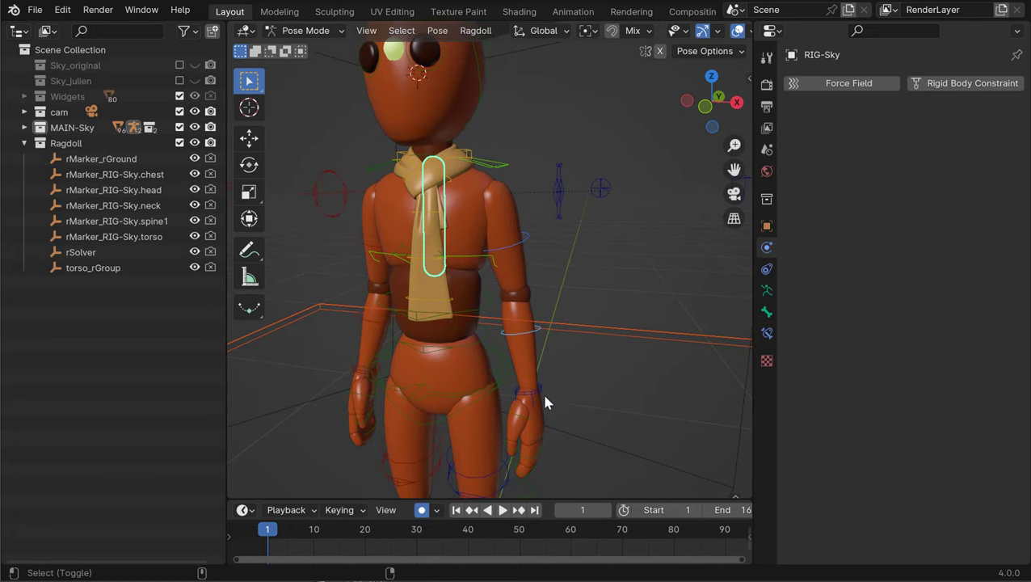
scroll(541, 379, "up", 5)
middle_click_drag(548, 397, 626, 195)
middle_click_drag(445, 341, 563, 261)
right_click_drag(538, 267, 518, 246, "alt")
mouse_move(518, 245)
middle_mouse_down("alt")
mouse_move(474, 247)
mouse_move(474, 49)
middle_mouse_up("alt")
left_click(475, 30)
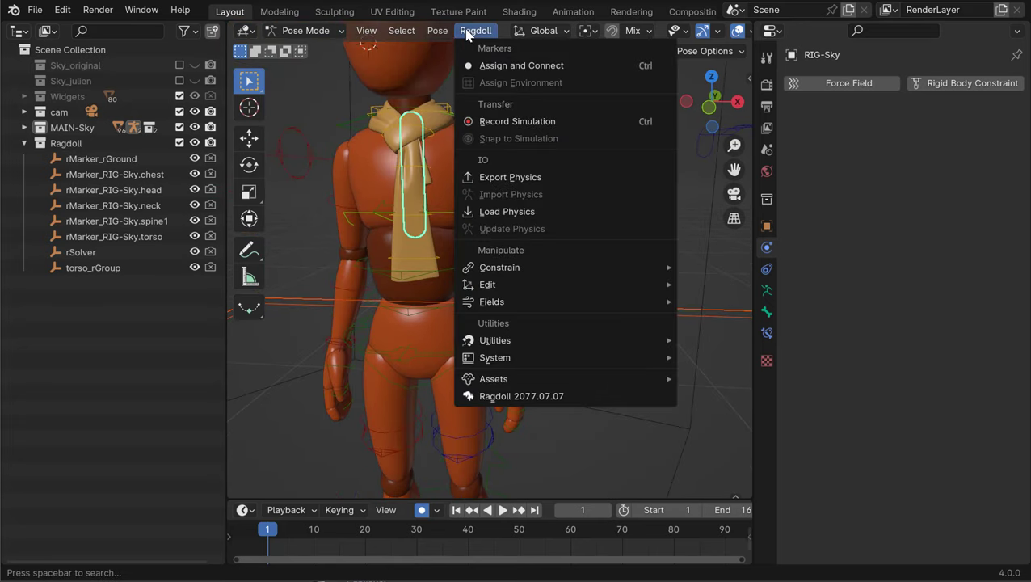
left_click(517, 66)
middle_click_drag(539, 158, 463, 139)
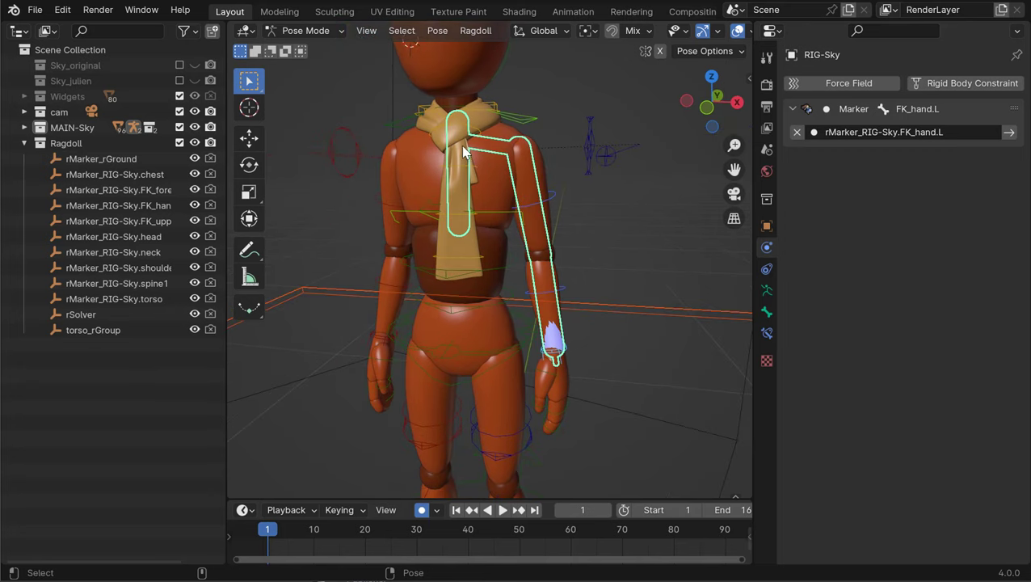
Step: Assign and connect Ragdoll markers from the chest through the right shoulder, FK arm and hand to fingers2.R
mouse_move(464, 176)
middle_mouse_down()
mouse_move(468, 143)
mouse_move(479, 148)
mouse_move(488, 183)
mouse_move(470, 191)
middle_mouse_up()
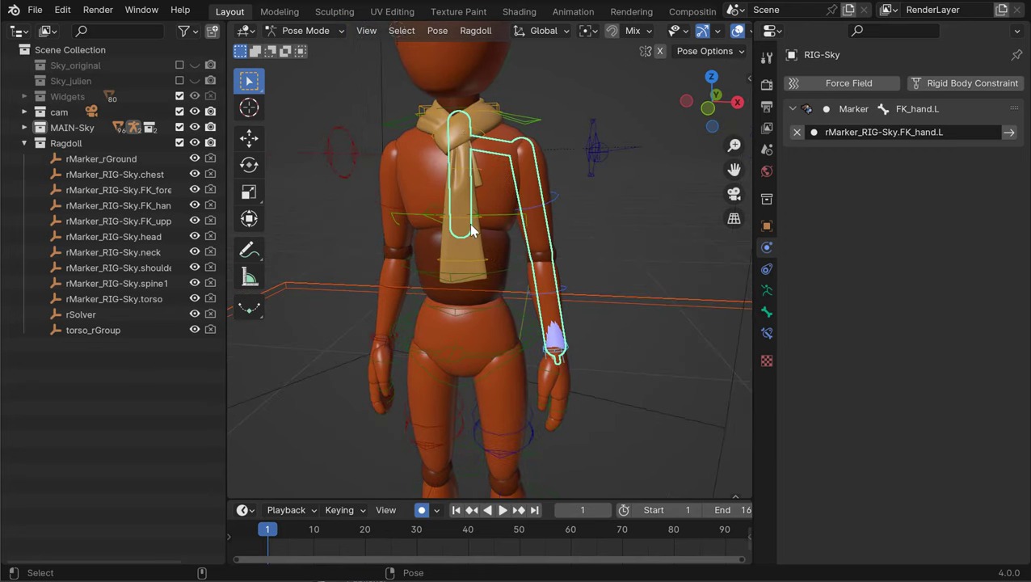
left_click_drag(420, 216, 426, 236, "alt")
left_click(426, 236)
middle_click_drag(426, 236, 474, 248, "alt")
left_click_drag(474, 248, 441, 198, "alt")
left_click(465, 156, "shift")
middle_click_drag(448, 235, 449, 206, "alt")
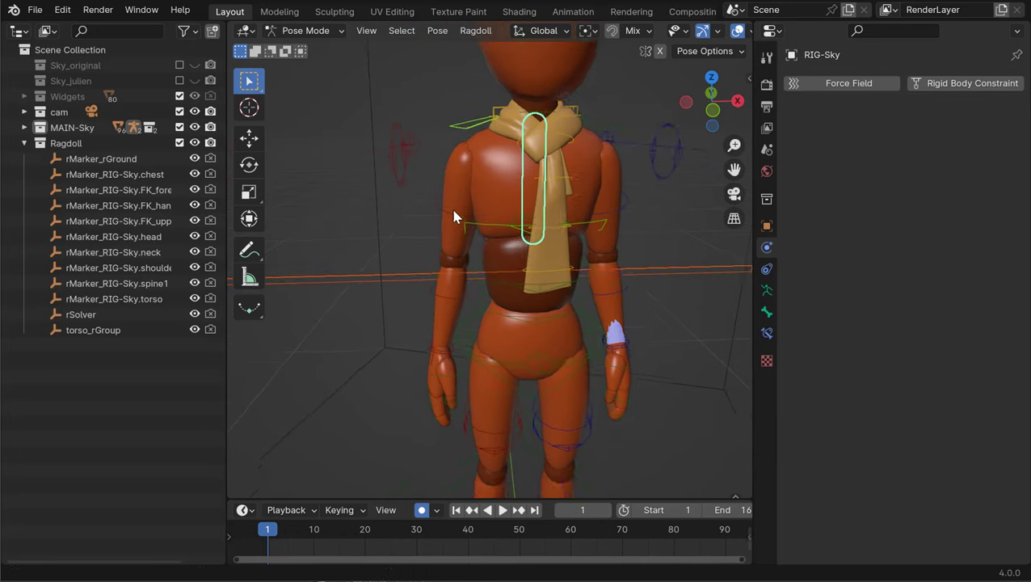
right_click_drag(448, 206, 436, 205, "alt")
middle_click_drag(424, 359, 424, 304)
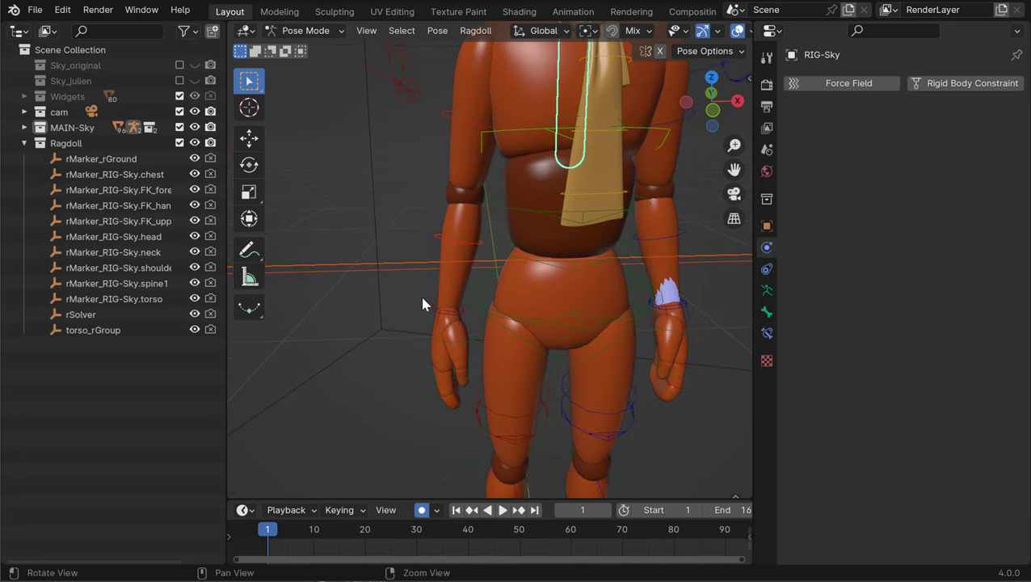
middle_click_drag(451, 343, 443, 298)
scroll(536, 269, "down", 4)
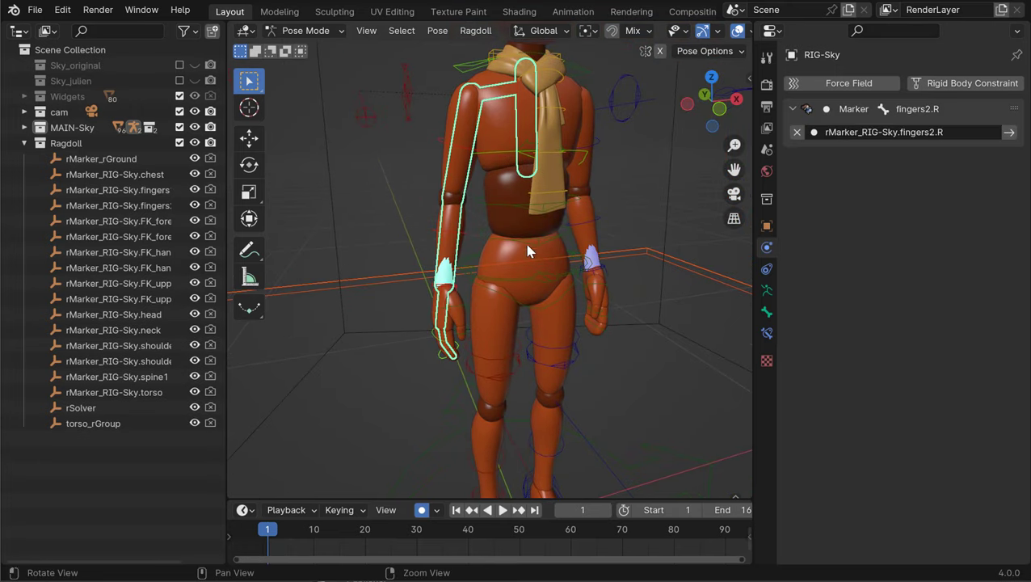
Step: Assign and connect Ragdoll markers from FK_hand.L through the left finger controls to fingers2.L
middle_click_drag(527, 246, 557, 193)
scroll(555, 242, "up", 3)
left_click_drag(555, 245, 535, 237, "alt")
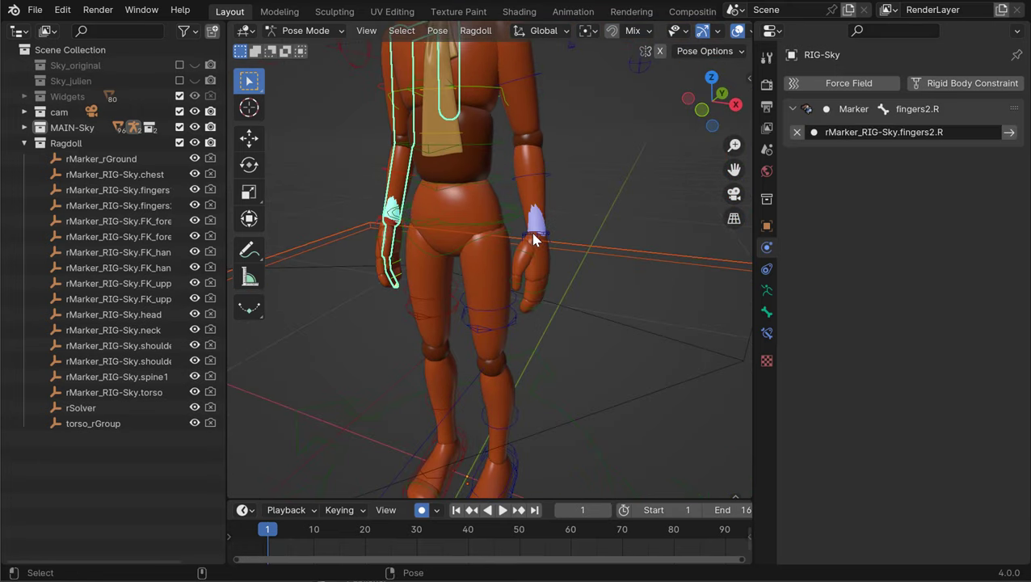
left_click(535, 238)
right_click_drag(536, 238, 575, 238, "alt")
left_click_drag(574, 237, 563, 220, "alt")
right_click_drag(562, 220, 564, 268, "alt")
left_click(539, 305, "shift")
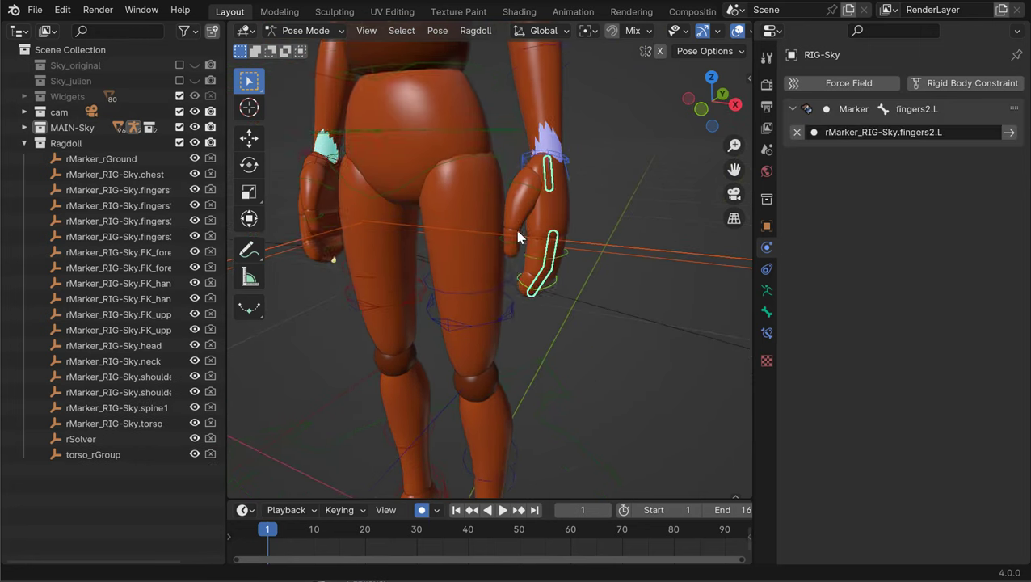
Step: Examine the markers on both hands by selecting FK_hand.L and FK_hand.R from several angles
mouse_move(517, 243)
middle_mouse_down()
mouse_move(479, 260)
mouse_move(523, 261)
middle_mouse_up()
right_click_drag(523, 261, 575, 279, "alt")
left_click_drag(576, 279, 557, 271, "alt")
left_click(599, 229)
right_click_drag(549, 237, 577, 237, "alt")
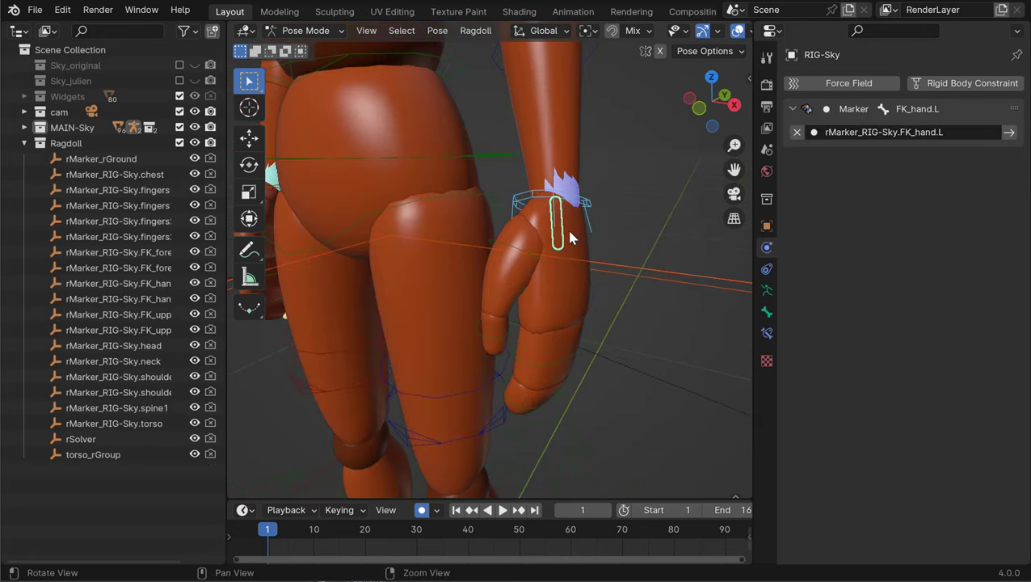
left_click_drag(578, 238, 566, 214, "alt")
mouse_move(489, 258)
middle_mouse_down()
mouse_move(418, 247)
mouse_move(396, 231)
mouse_move(505, 218)
mouse_move(412, 233)
mouse_move(473, 217)
mouse_move(475, 204)
middle_mouse_up()
left_click(395, 233)
left_click(473, 217)
mouse_move(497, 326)
middle_mouse_down()
mouse_move(477, 313)
mouse_move(476, 253)
mouse_move(487, 296)
mouse_move(460, 246)
mouse_move(493, 270)
mouse_move(487, 301)
mouse_move(453, 207)
mouse_move(474, 171)
mouse_move(462, 178)
middle_mouse_up()
left_click(487, 301)
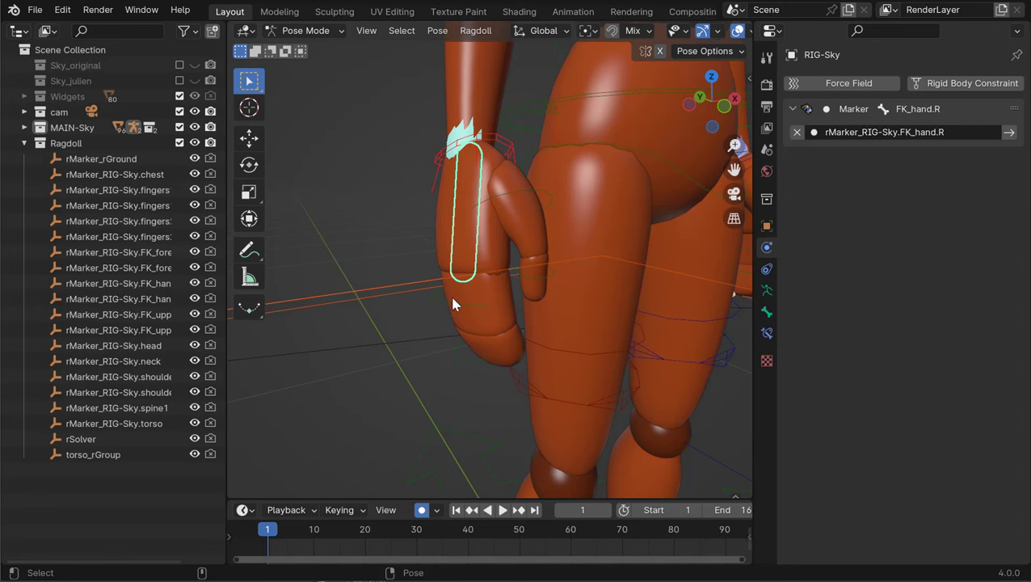
middle_click_drag(621, 242, 572, 224)
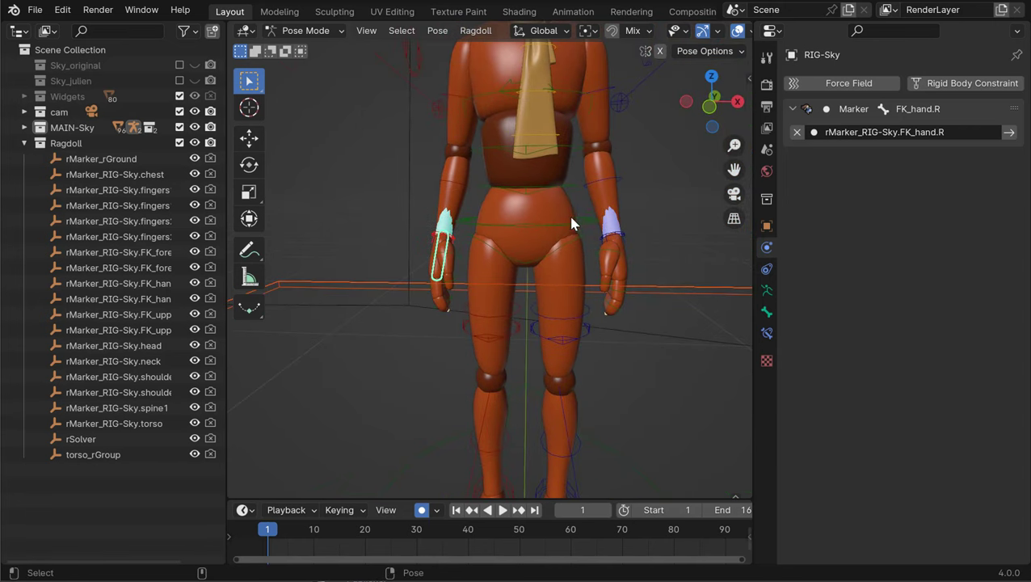
Step: Examine the hip and leg controls one by one, checking each with the transform tools
left_click(582, 244)
mouse_move(579, 226)
left_mouse_down("alt")
mouse_move(581, 247)
mouse_move(555, 224)
mouse_move(564, 278)
mouse_move(559, 251)
left_mouse_up("alt")
key("w")
key("q")
left_click(549, 222)
key("w")
key("q")
left_click(567, 299)
key("e")
mouse_move(567, 298)
left_mouse_down("alt")
mouse_move(544, 278)
mouse_move(543, 182)
mouse_move(504, 159)
mouse_move(558, 131)
mouse_move(546, 178)
mouse_move(508, 161)
mouse_move(551, 150)
mouse_move(511, 154)
left_mouse_up("alt")
key("q")
left_click(547, 118)
key("w")
key("q")
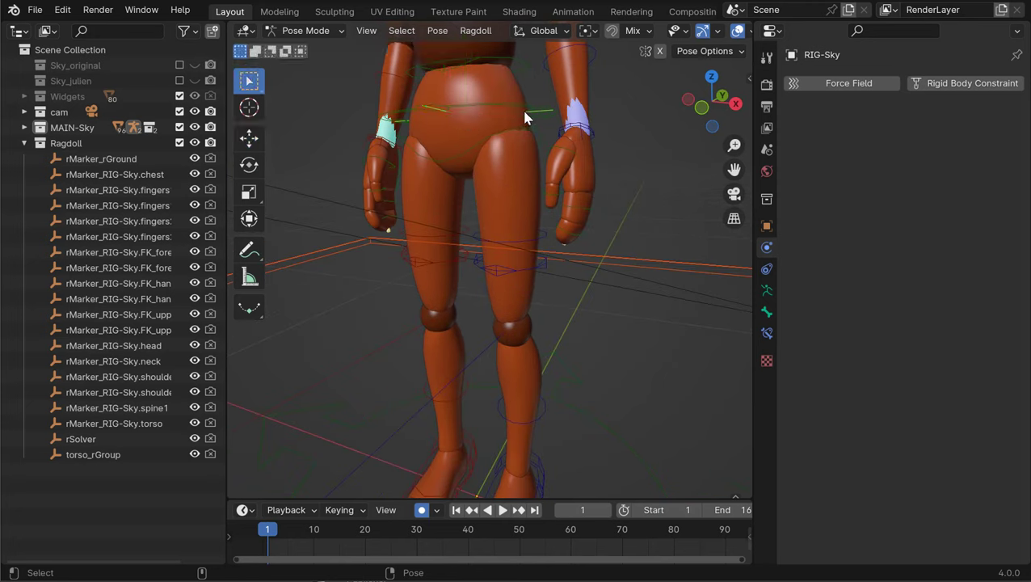
Step: Test-move the torso control to check how the legs follow, and cancel the move
left_click(523, 106)
key("w")
mouse_move(467, 119)
left_mouse_down()
mouse_move(485, 151)
mouse_move(464, 176)
left_mouse_up()
right_click(468, 171)
middle_click_drag(471, 170, 534, 194)
key("g")
right_click(522, 280)
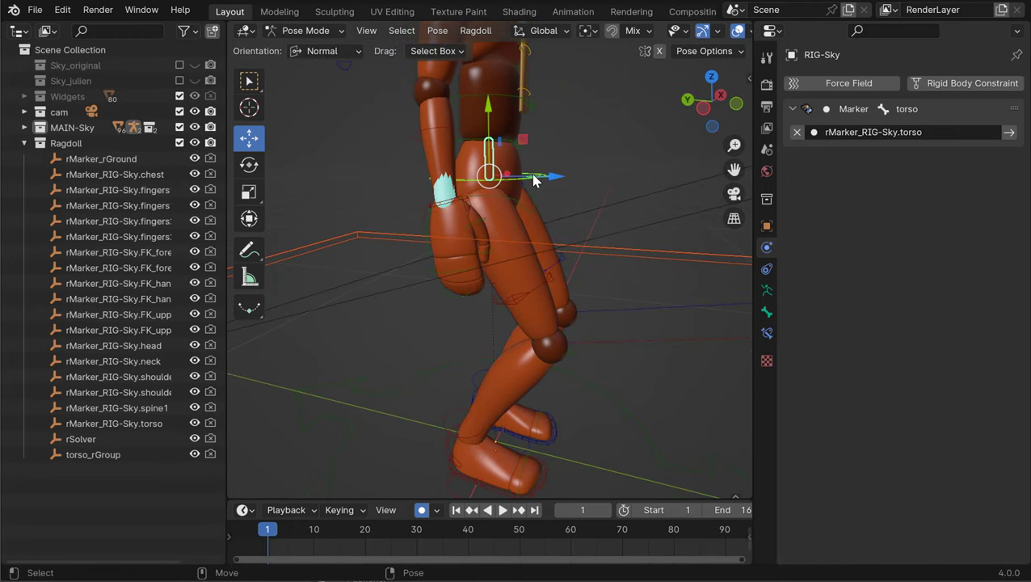
Step: Switch the viewport to wireframe shading to see the bones inside the character's body
left_click_drag(552, 252, 548, 247, "alt")
middle_click_drag(548, 246, 509, 252)
left_click_drag(509, 252, 459, 226, "alt")
key("ctrl+space")
left_click(956, 30)
middle_click_drag(638, 234, 678, 255)
key("ctrl+space")
middle_click_drag(499, 239, 565, 262)
Step: Expand the armature's bone collections list and make Layer 32 visible to show the deform bones
left_click(768, 293)
left_click_drag(906, 259, 889, 432)
middle_click_drag(602, 247, 646, 258)
left_click(983, 308)
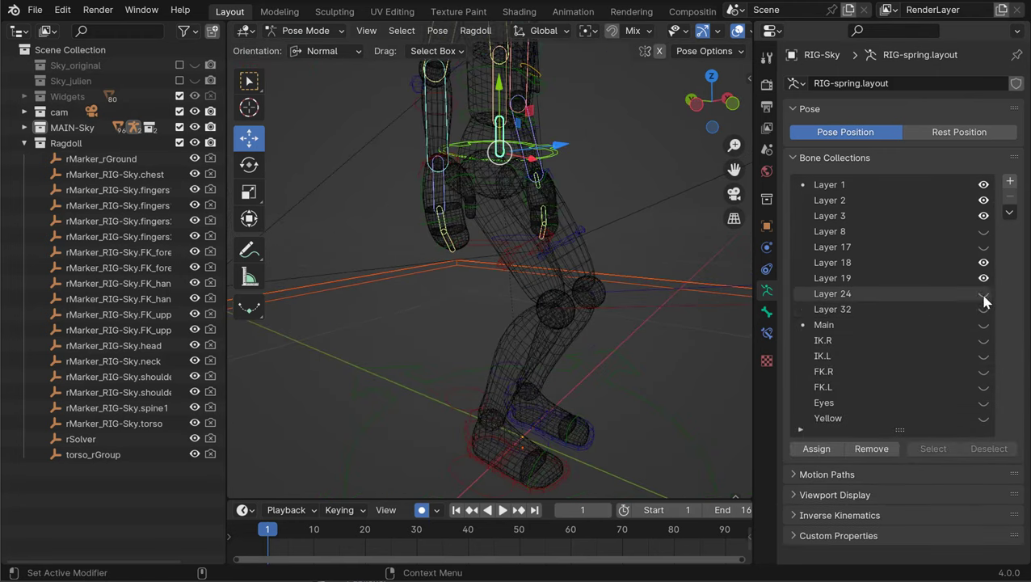
left_click(984, 309)
Step: Test-move the torso with the deform bones shown, cancelling each move, and examine the leg and foot bones
middle_click_drag(604, 268, 485, 246)
key("g")
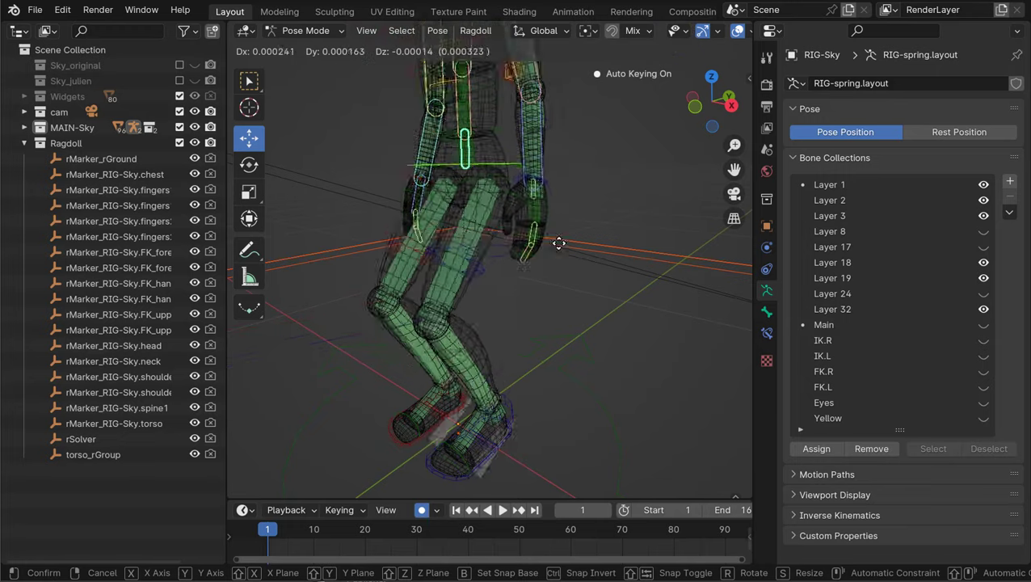
right_click(544, 225)
middle_click_drag(544, 225, 535, 278)
key("g")
right_click(530, 242)
left_click_drag(534, 278, 514, 245, "alt")
middle_click_drag(514, 245, 503, 220)
left_click_drag(503, 220, 483, 194, "alt")
left_click_drag(452, 306, 430, 311, "alt")
middle_click_drag(531, 279, 548, 243)
left_click_drag(550, 252, 624, 273, "alt")
middle_click_drag(574, 259, 499, 143)
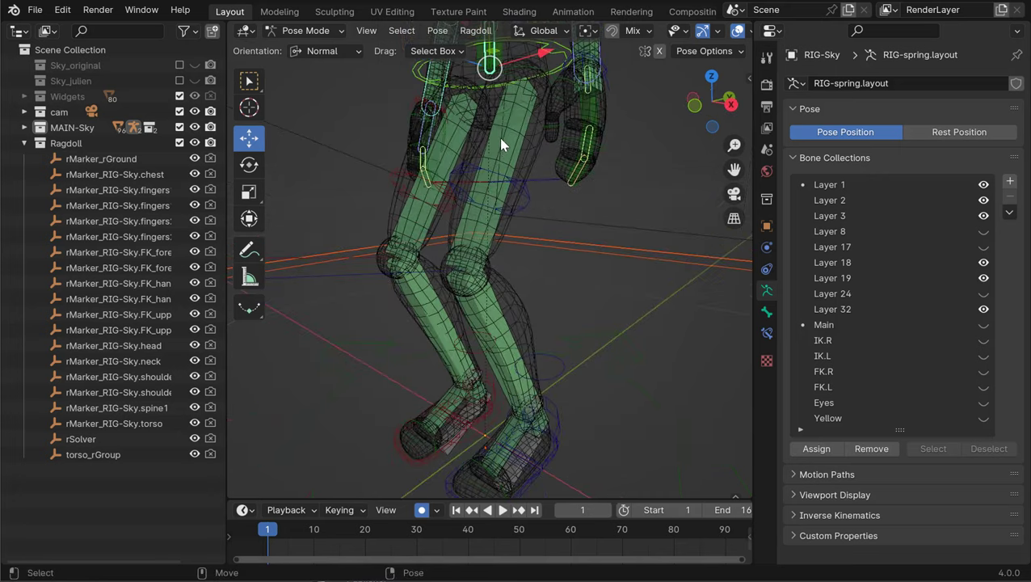
middle_click_drag(467, 299, 572, 354)
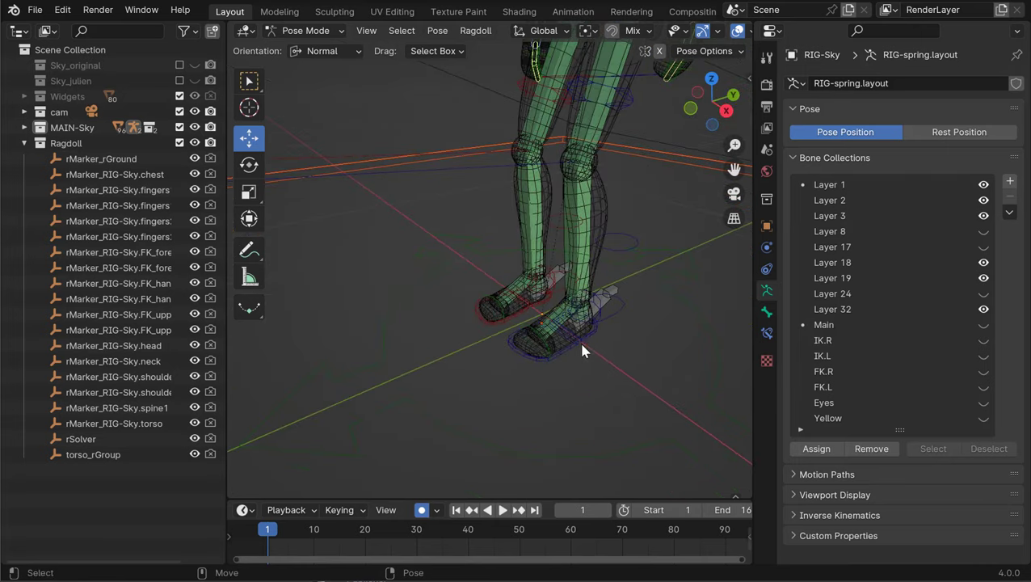
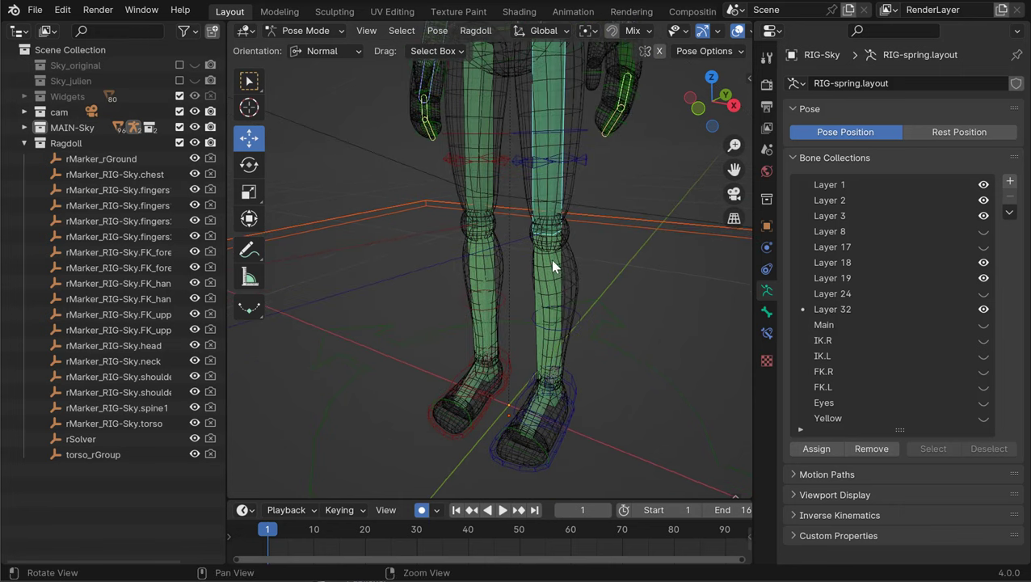
Step: Select DEF_thigh.L and DEF_shin.L together with the torso and reveal them in the bone hierarchy
left_click(540, 245, "shift")
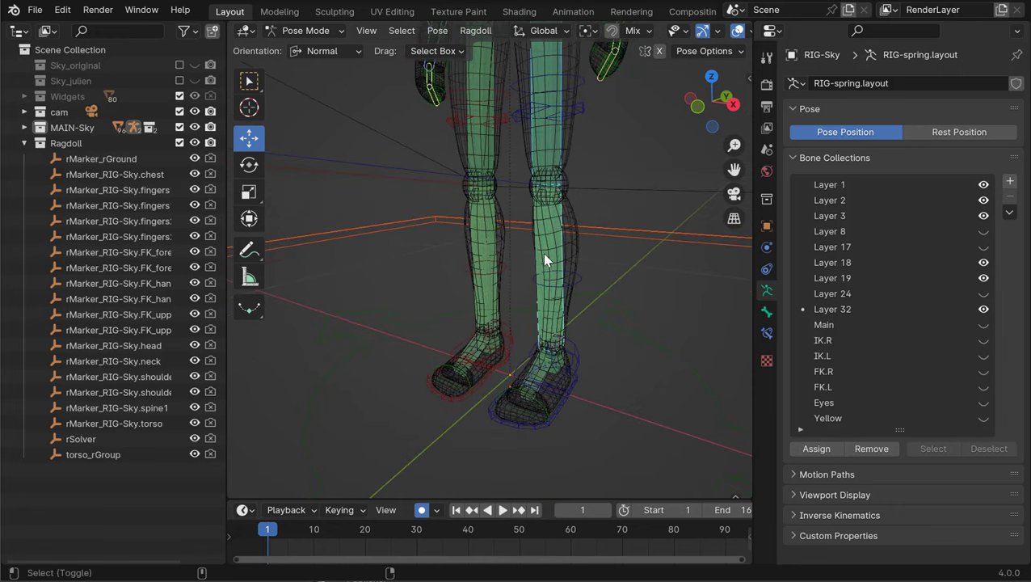
key("KP_Decimal")
left_click_drag(153, 355, 82, 241, "alt")
left_click_drag(114, 391, 93, 380, "alt")
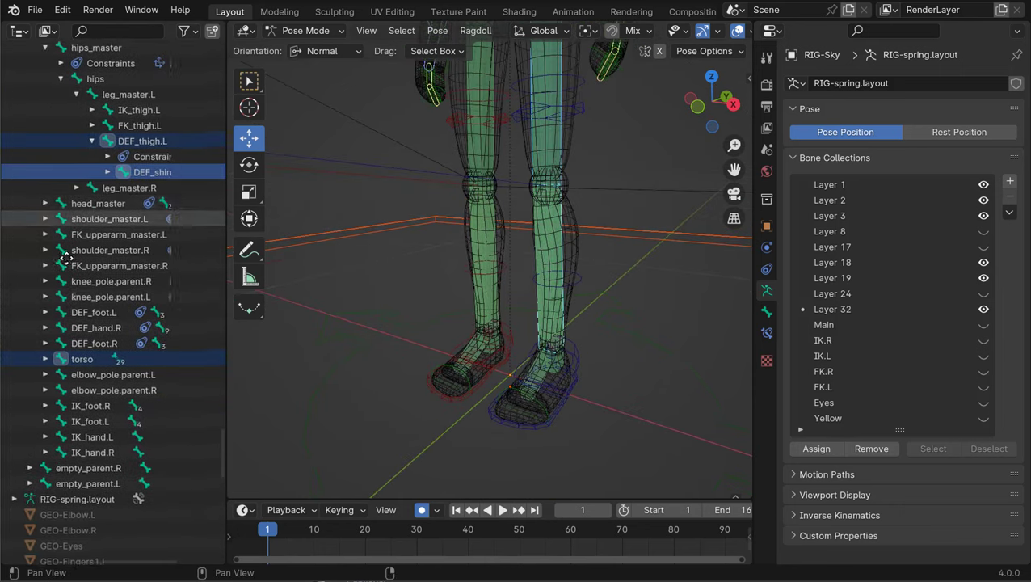
left_click_drag(101, 174, 71, 261, "alt")
left_click_drag(89, 349, 102, 286, "alt")
key("KP_Decimal")
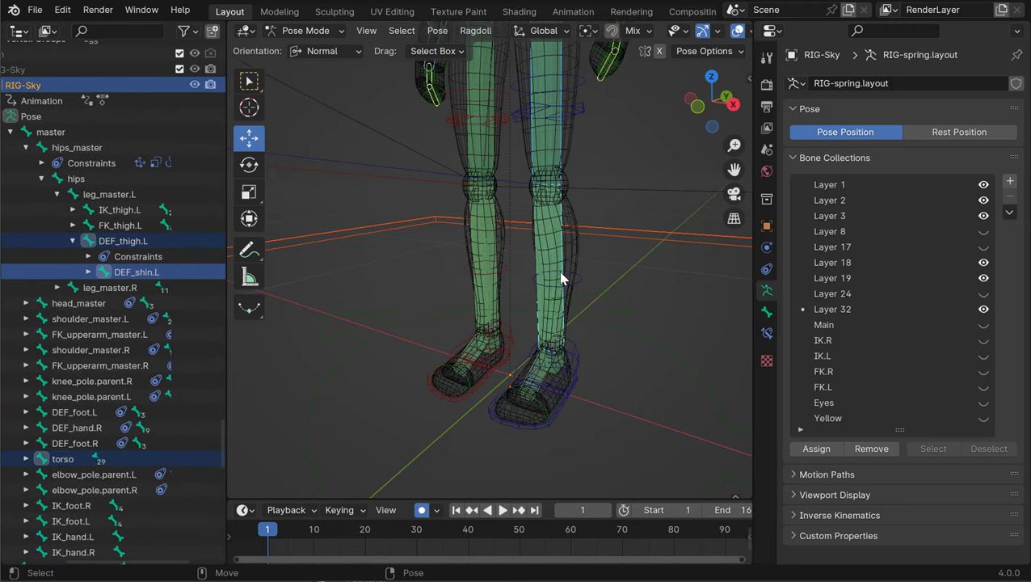
left_click(122, 240)
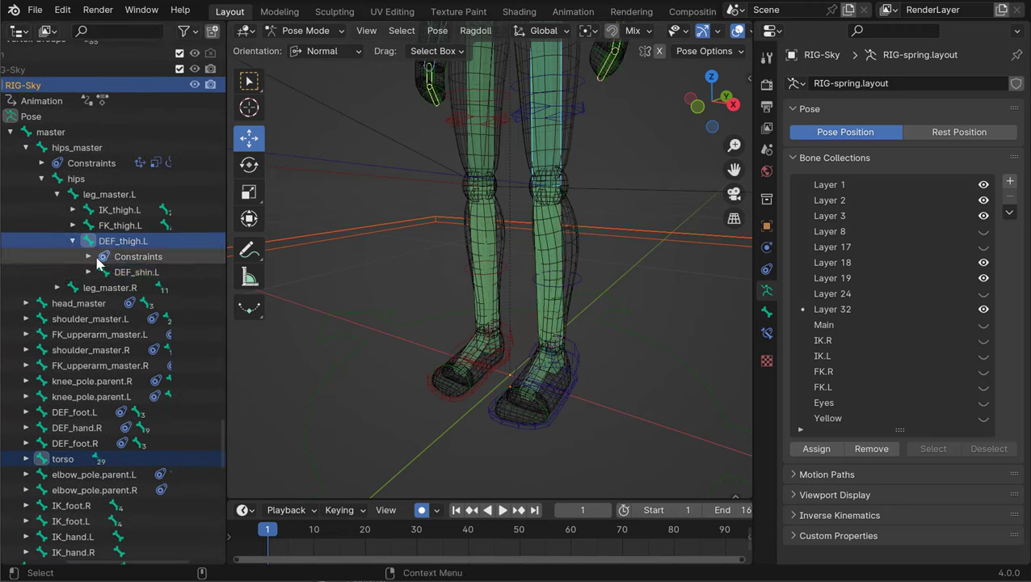
left_click(553, 265)
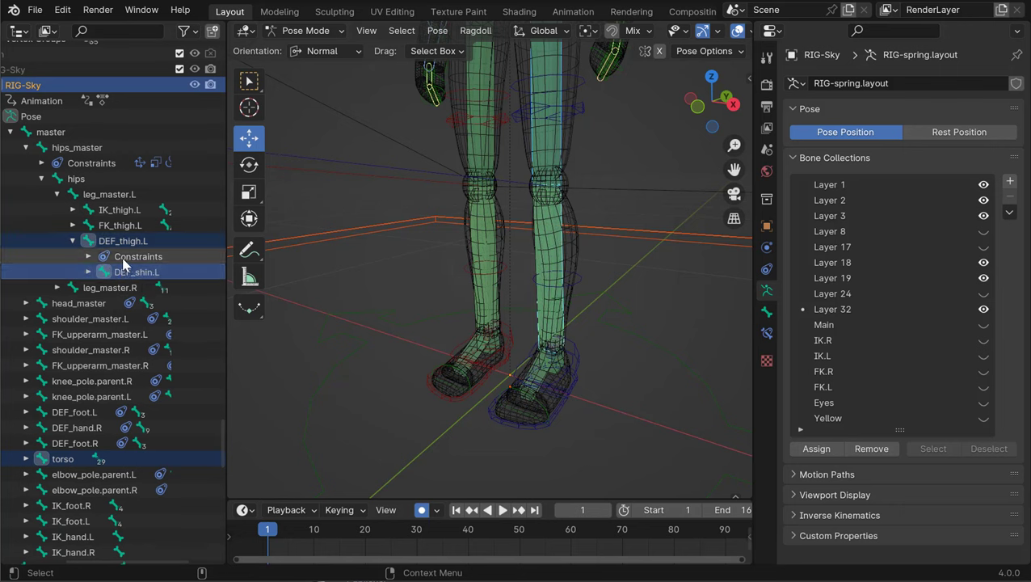
Step: Try picking the left shin bone in the viewport, reveal the picked bone in the hierarchy, and undo the selection
middle_click_drag(416, 301, 543, 266)
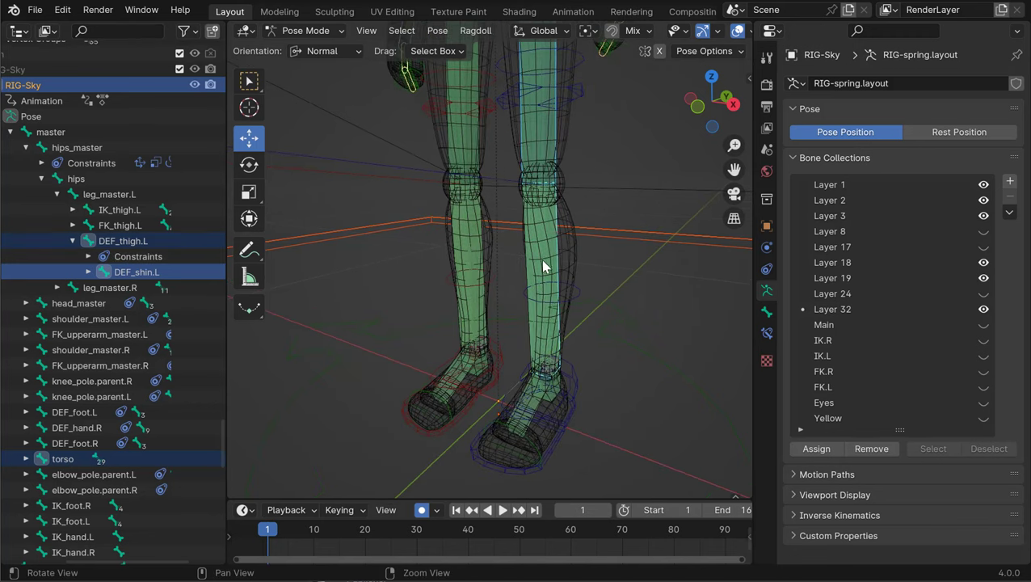
left_click(540, 261)
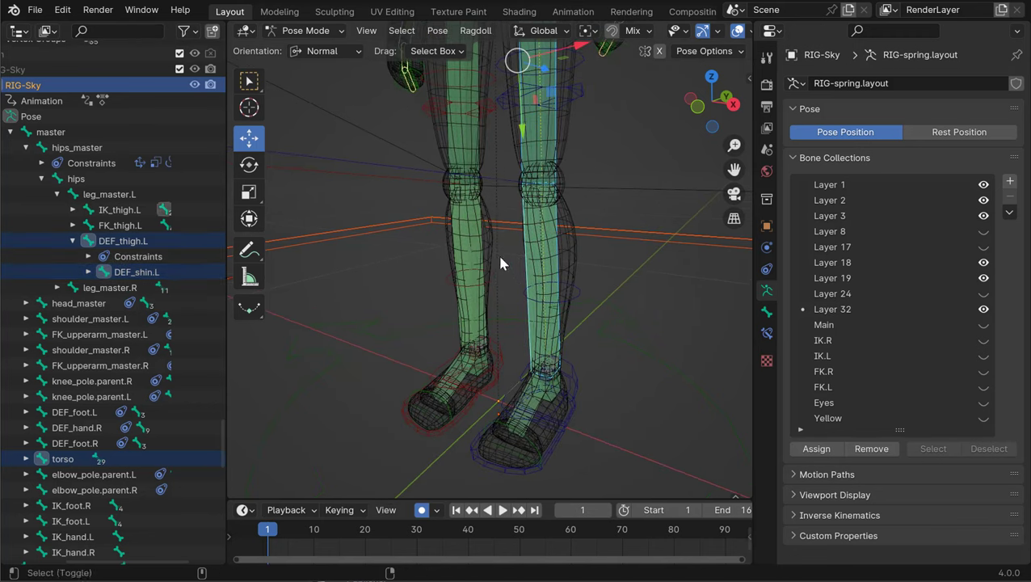
key("KP_Decimal")
middle_click_drag(124, 326, 119, 286)
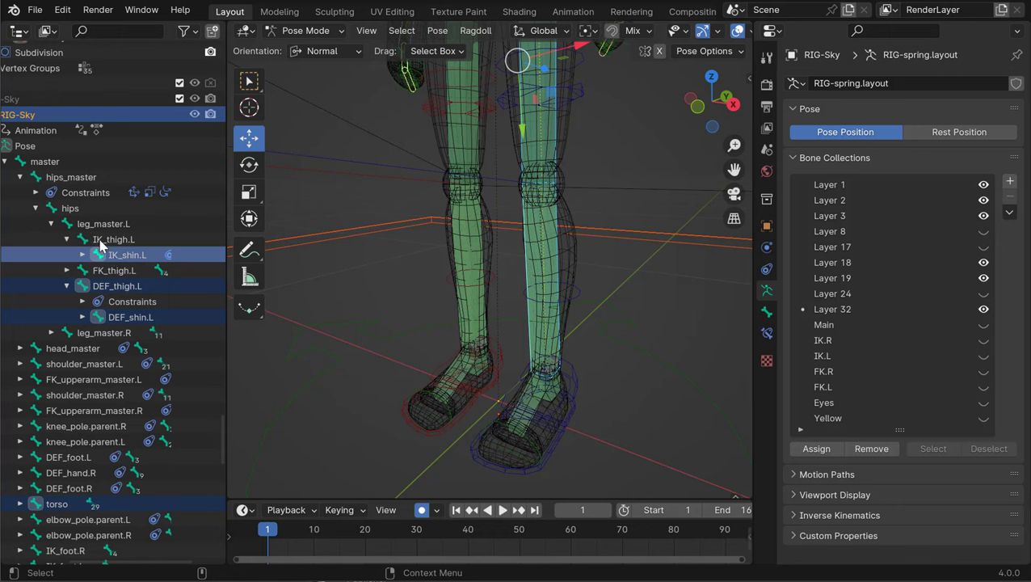
key("ctrl+z")
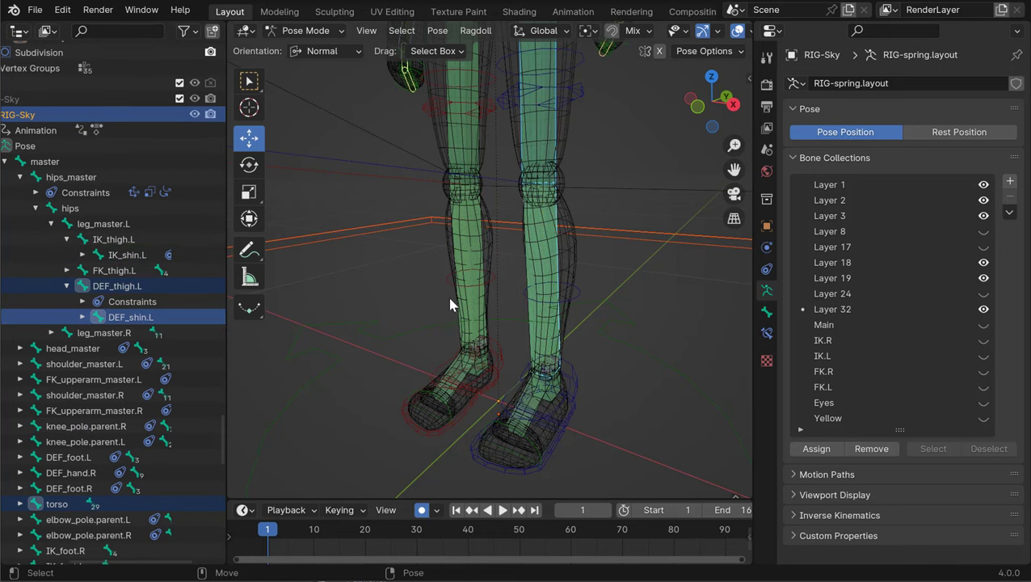
Step: Select the torso, DEF_thigh.L and DEF_shin.L in order and inspect the left leg down to the foot
left_click_drag(450, 299, 489, 285, "alt")
middle_click_drag(488, 291, 541, 159)
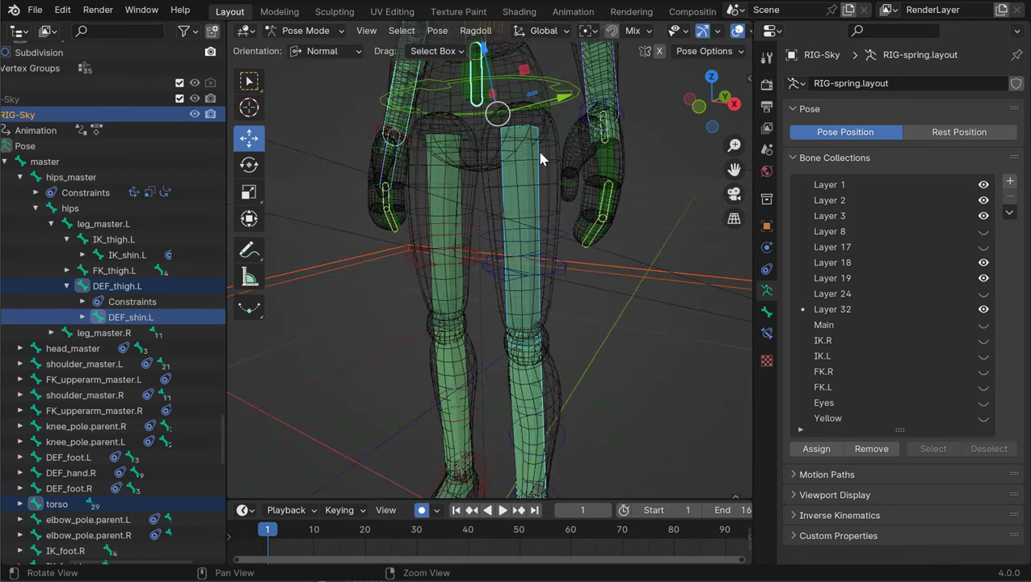
left_click(569, 80)
left_click(565, 87)
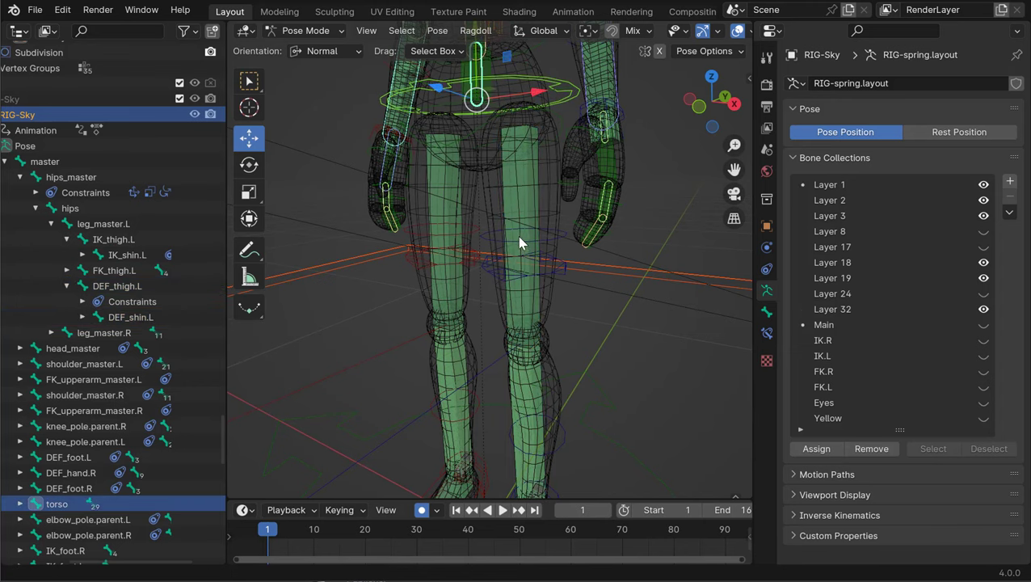
middle_click_drag(520, 243, 518, 149)
left_click(465, 212)
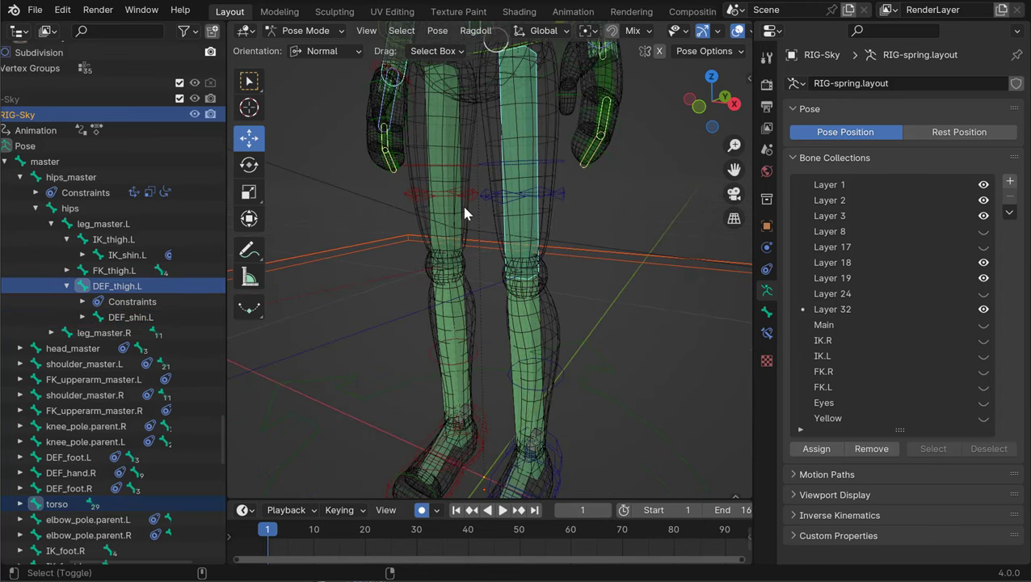
left_click(128, 321)
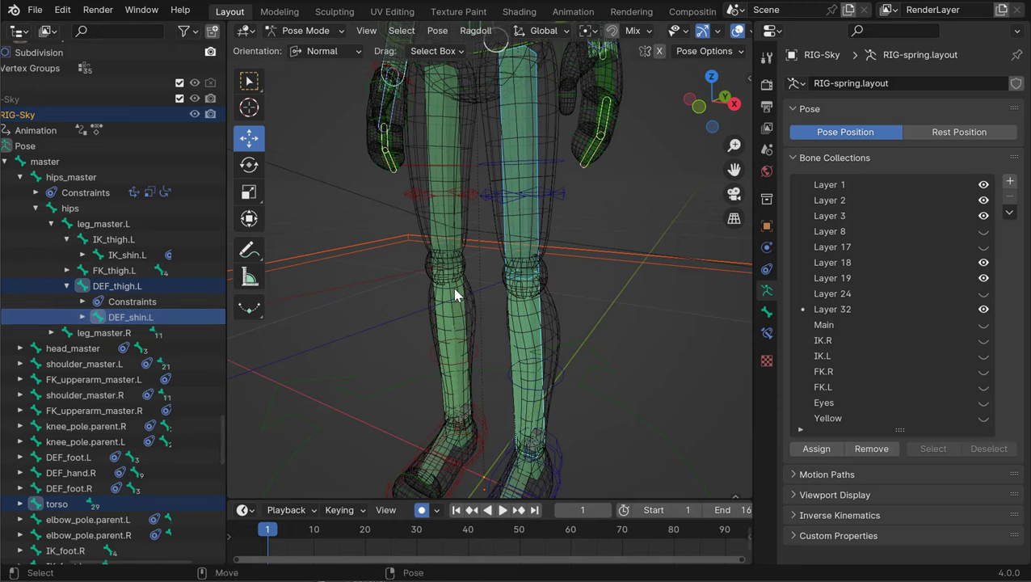
middle_click_drag(458, 294, 451, 202)
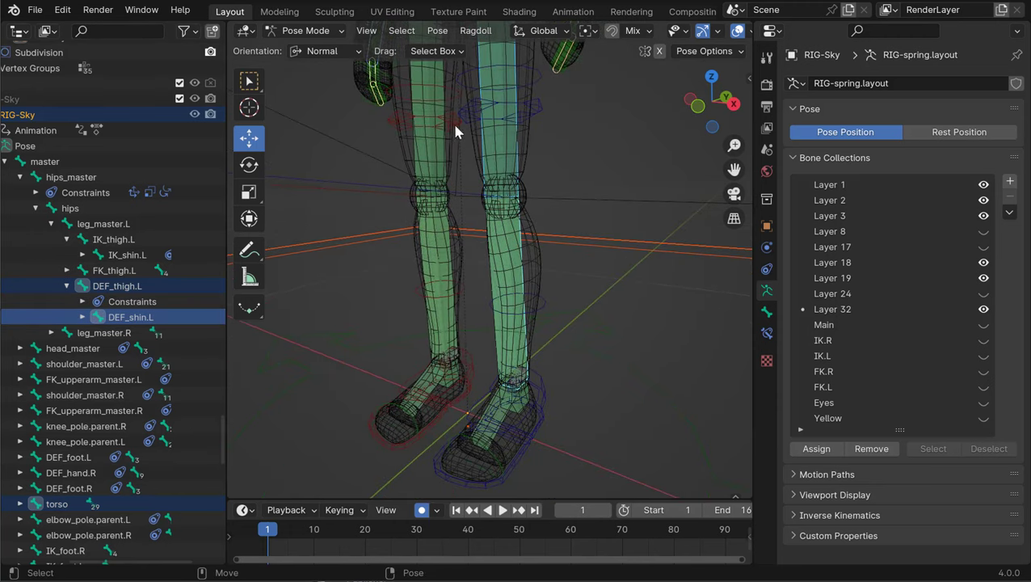
middle_click_drag(498, 174, 524, 247)
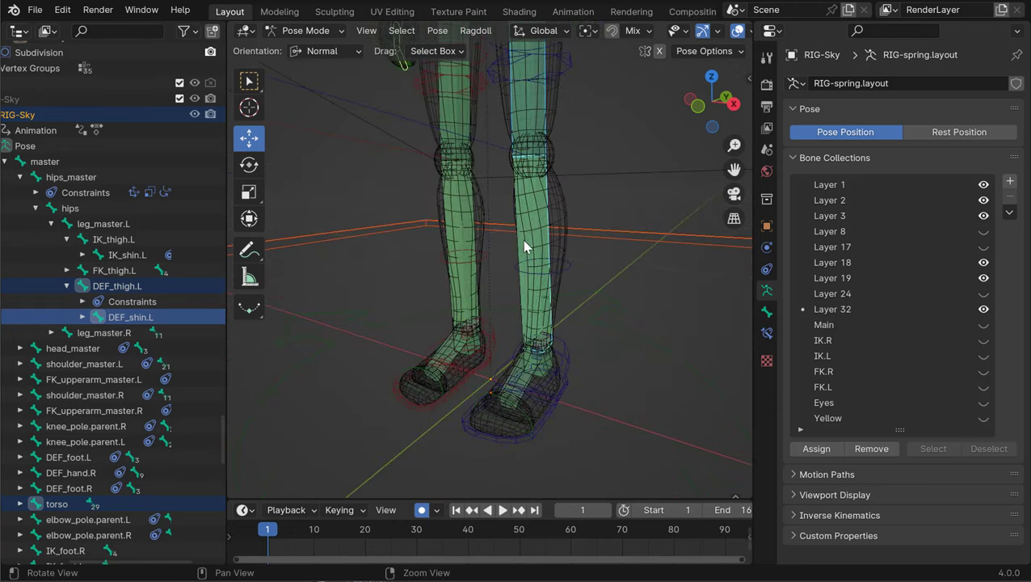
Step: Try rotating the left foot's bone with the Rotate tool and undo the rotation
middle_click_drag(502, 349, 436, 334)
left_click(491, 300)
key("shift+space")
key("r")
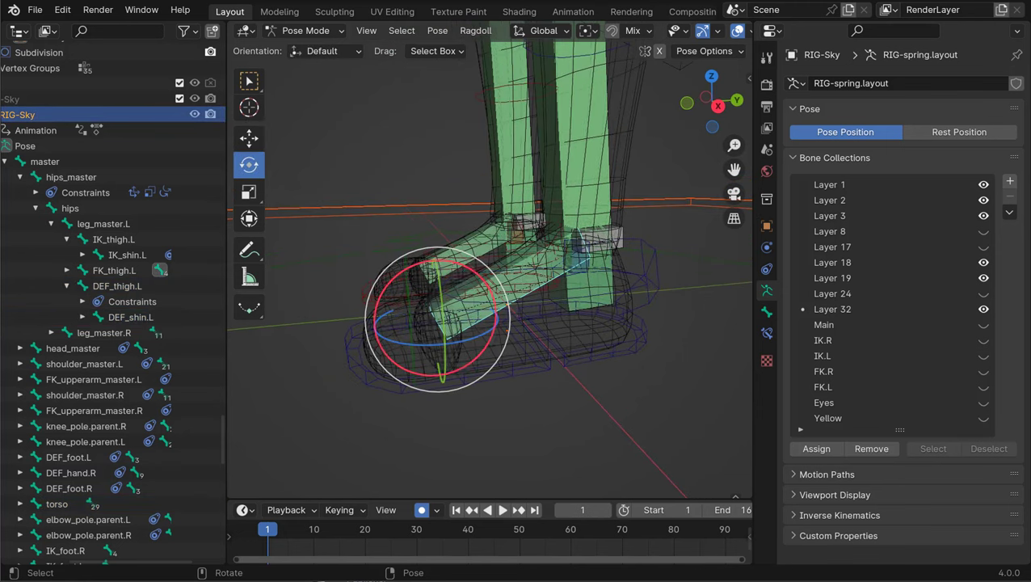
left_click_drag(458, 272, 420, 266)
key("ctrl+z")
key("ctrl+z")
Step: Examine which bones can be picked at the left shin and foot, including IK_shin.L
left_click_drag(503, 235, 535, 223, "alt")
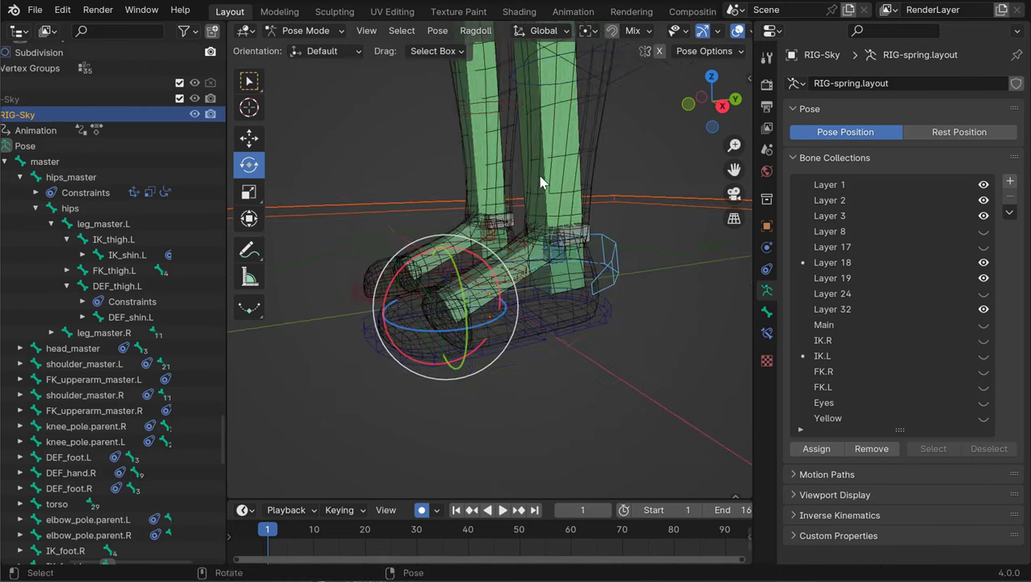
key("q")
middle_click_drag(548, 125, 546, 160, "alt")
left_click(540, 172)
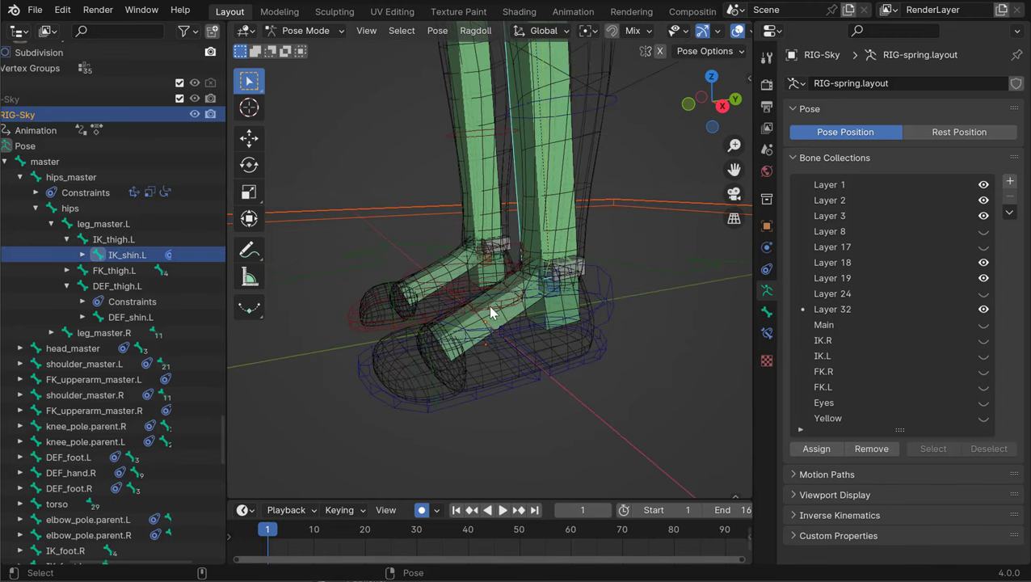
left_click(490, 307)
key("w")
left_click(550, 173)
middle_click_drag(525, 212, 518, 289, "alt")
right_click_drag(518, 289, 504, 73, "alt")
middle_click_drag(514, 69, 516, 90, "alt")
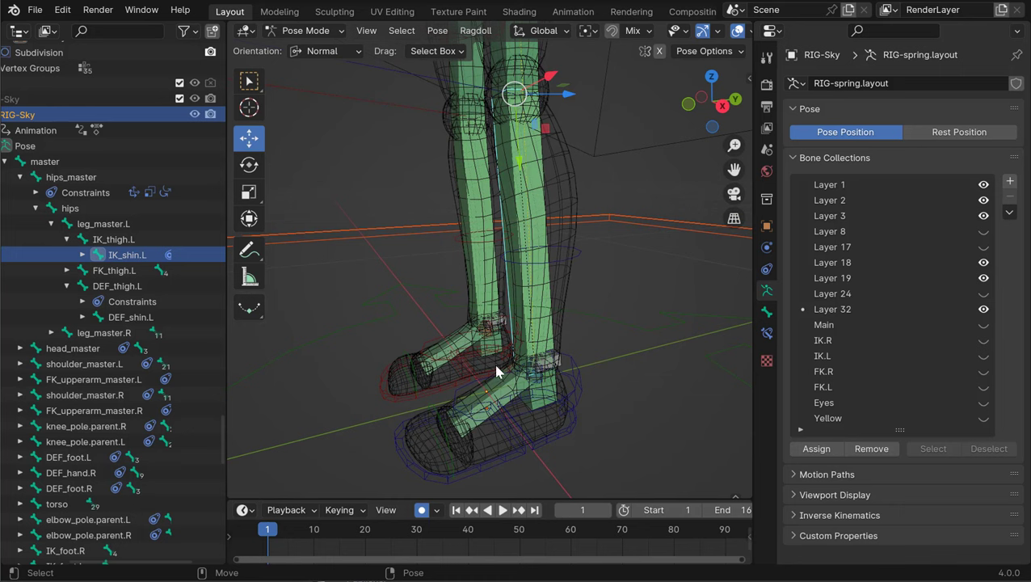
left_click(479, 426)
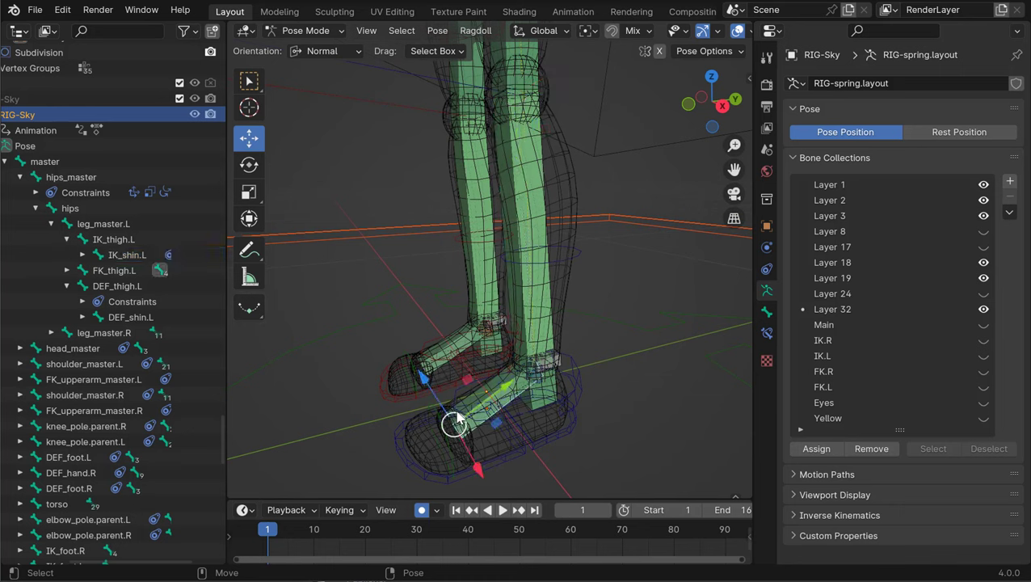
middle_click_drag(530, 310, 528, 131)
middle_click_drag(525, 167, 563, 83)
Step: Assign and connect Ragdoll markers from the torso through DEF_thigh.L, DEF_shin.L and IK_foot.L to toes.L
left_click(531, 102)
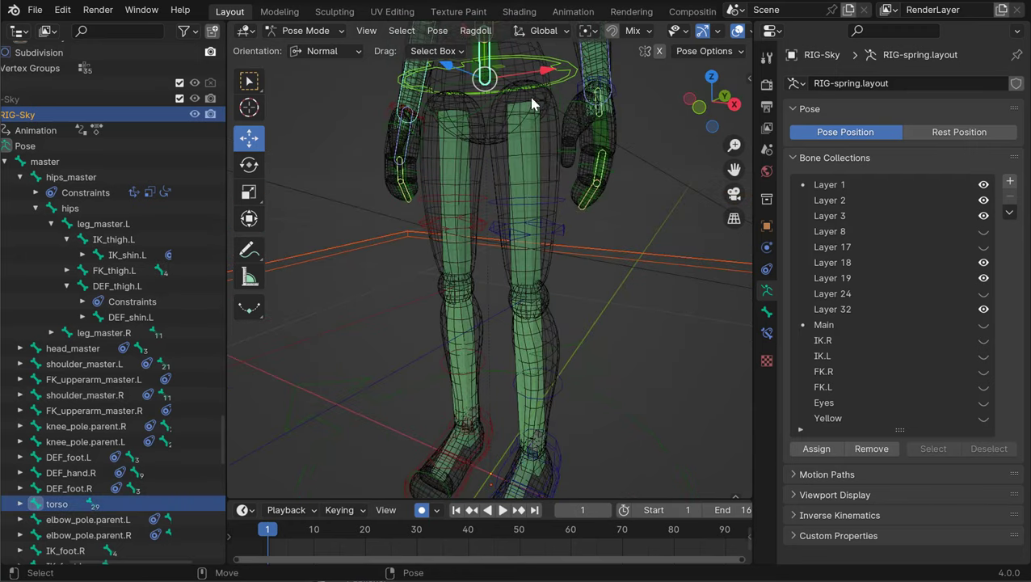
left_click(527, 216, "shift")
middle_click_drag(468, 303, 463, 226, "alt")
middle_click_drag(514, 166, 523, 139, "alt")
left_click(133, 316, "ctrl")
middle_click_drag(521, 388, 506, 279, "alt")
right_click_drag(507, 279, 526, 345, "alt")
left_click(533, 347, "shift")
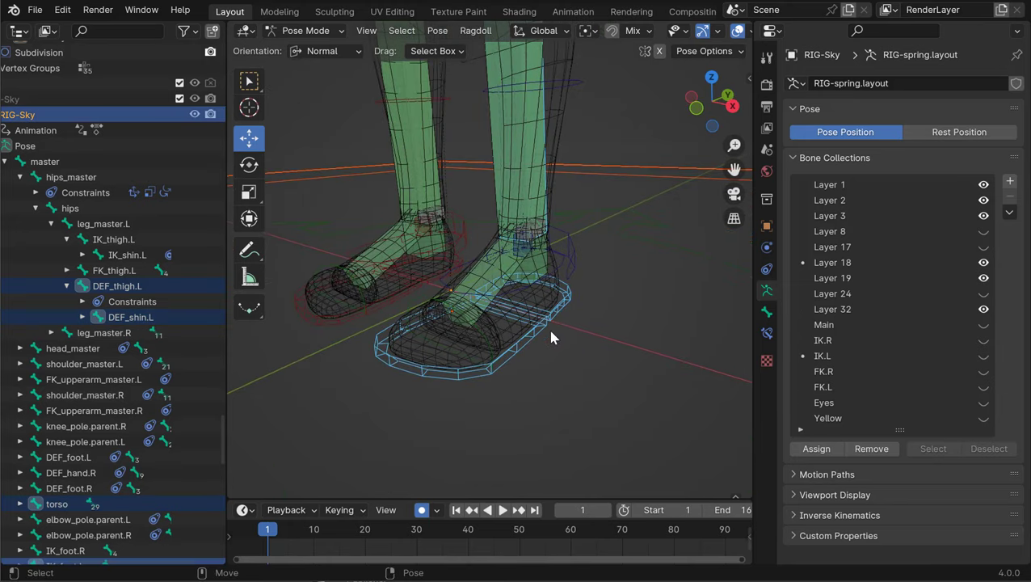
middle_click_drag(550, 337, 466, 301)
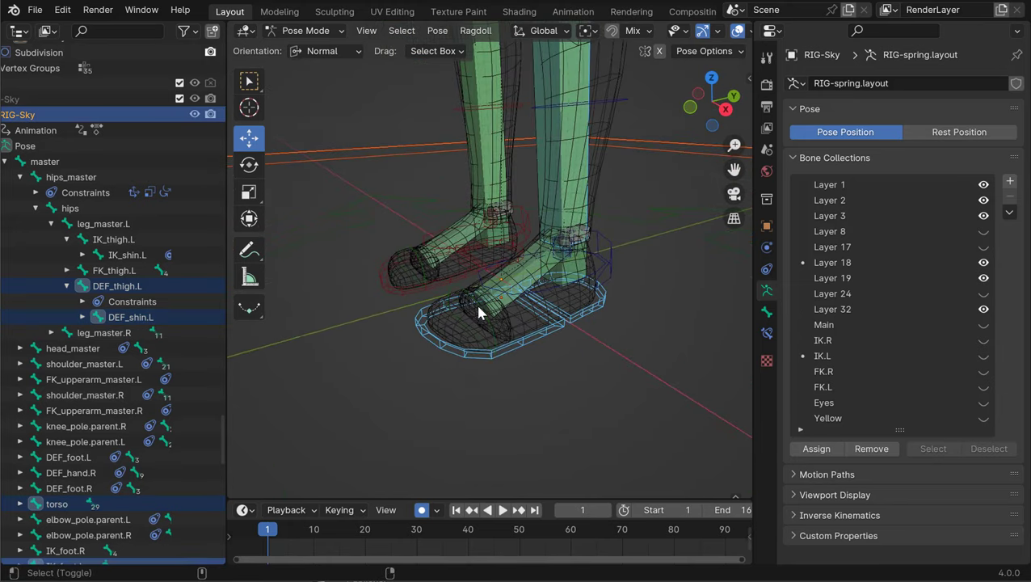
left_click(479, 307, "shift")
mouse_move(480, 309)
left_mouse_down("alt")
mouse_move(497, 335)
mouse_move(488, 328)
left_mouse_up("alt")
middle_click_drag(488, 327, 483, 384, "alt")
right_click_drag(483, 384, 407, 277, "alt")
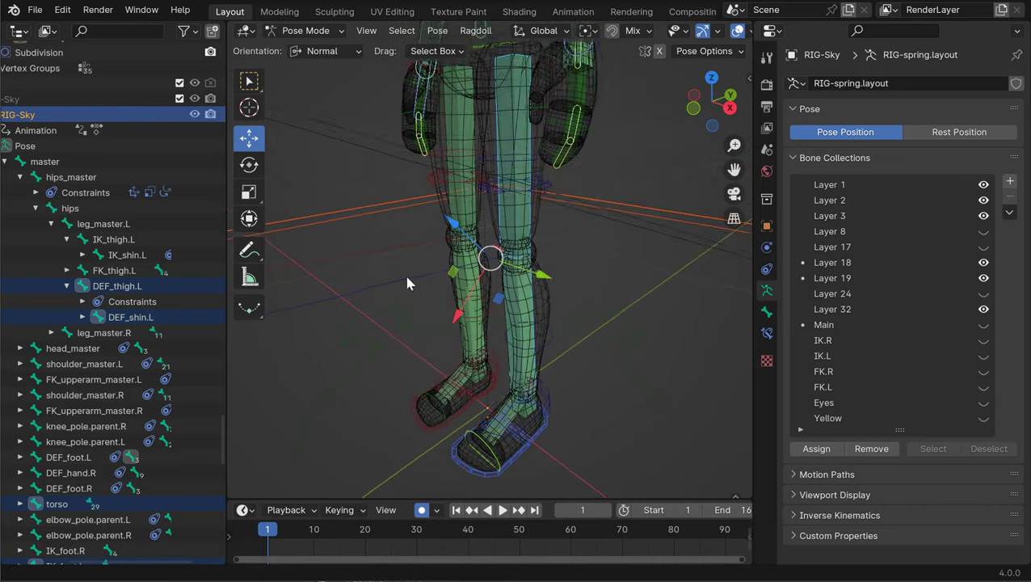
left_click(476, 30)
left_click(505, 70)
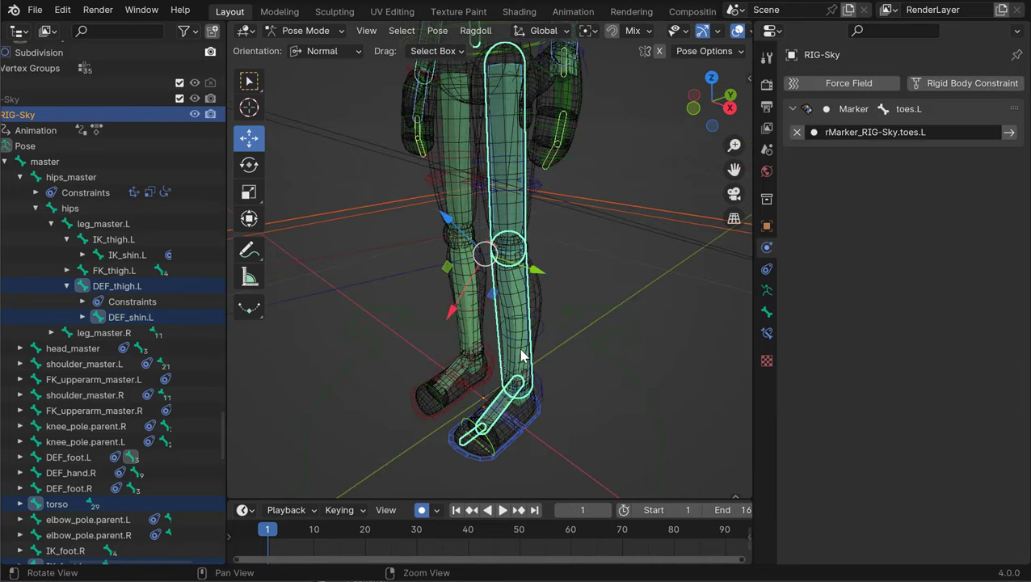
Step: Select the torso, DEF_thigh.R and DEF_shin.R bones in order, from the hips down the right leg
middle_click_drag(522, 355, 510, 102)
middle_click_drag(509, 399, 388, 161)
left_click_drag(387, 162, 384, 141, "alt")
left_click(463, 119)
middle_click_drag(440, 226, 453, 186, "alt")
left_click(440, 227, "shift")
middle_click_drag(445, 317, 457, 234, "alt")
scroll(457, 240, "up", 2)
key("f")
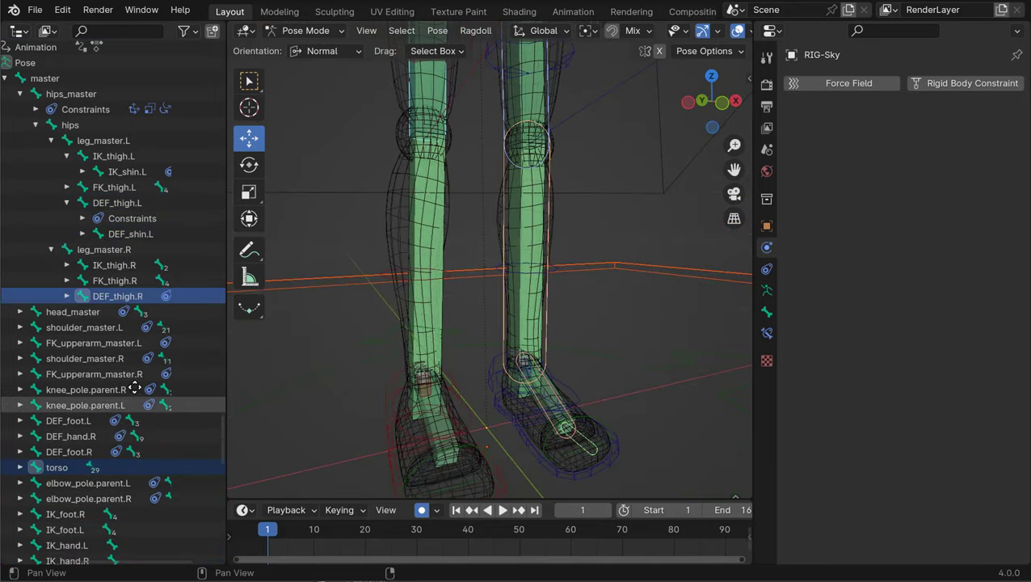
middle_click_drag(133, 387, 142, 287, "alt")
left_click(74, 195)
left_click(138, 225)
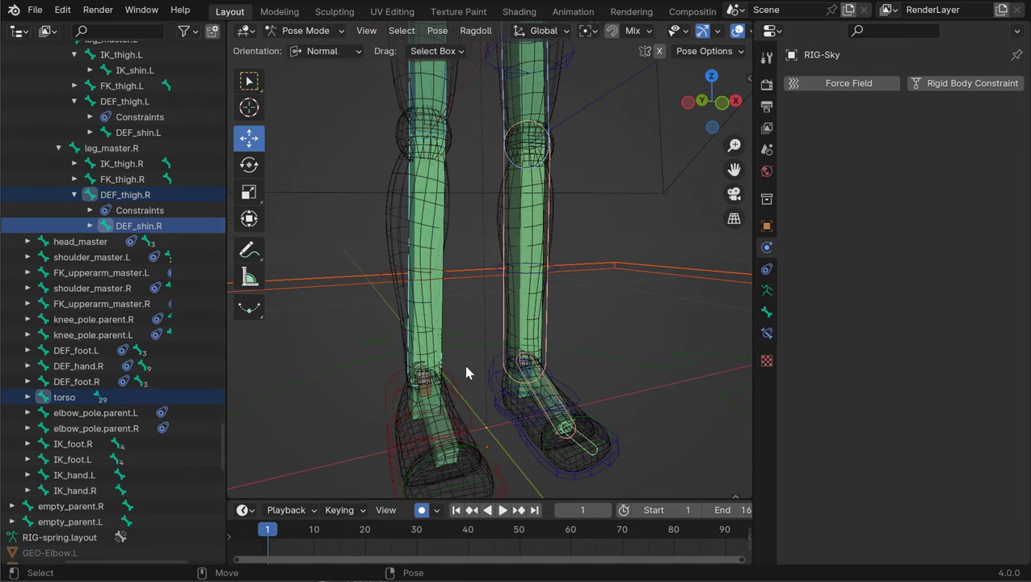
Step: Add IK_foot.R and toes.R to the selection, and assign and connect Ragdoll markers along the right leg
middle_click_drag(467, 372, 482, 336)
left_click(436, 366, "shift")
scroll(482, 336, "up", 3)
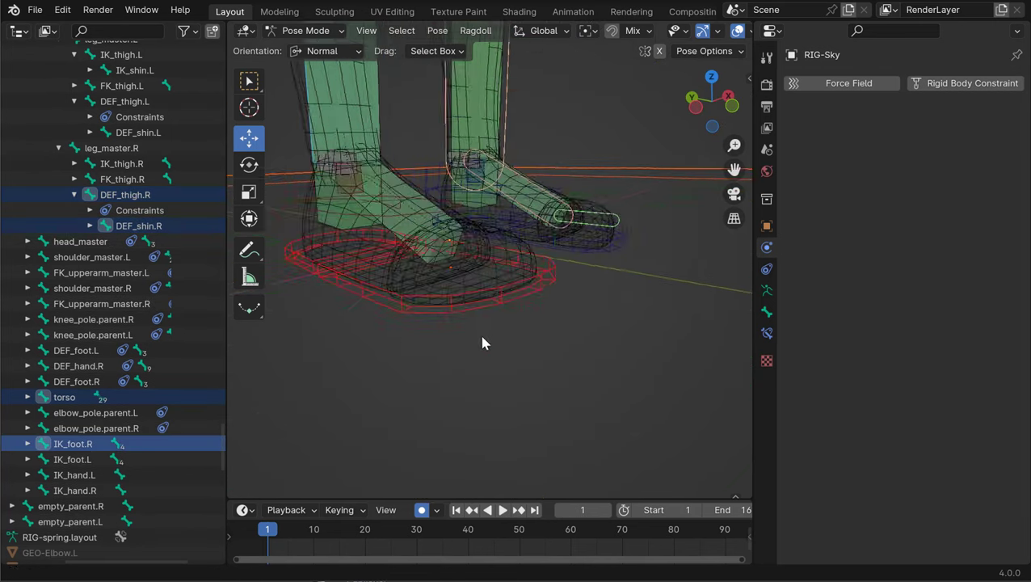
left_click_drag(483, 336, 503, 338, "alt")
middle_click_drag(533, 351, 514, 277)
key("F3")
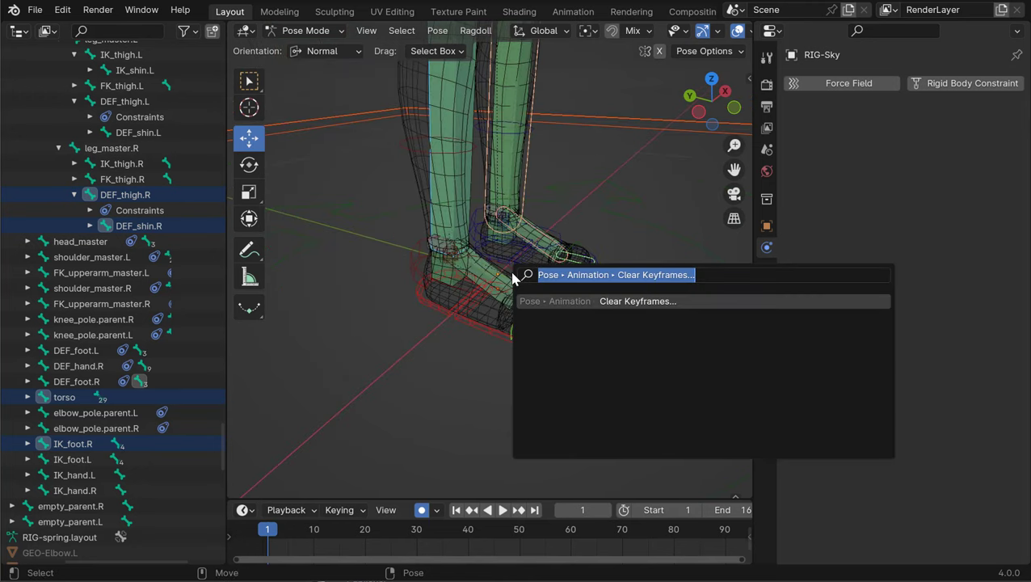
type("assi")
key("Return")
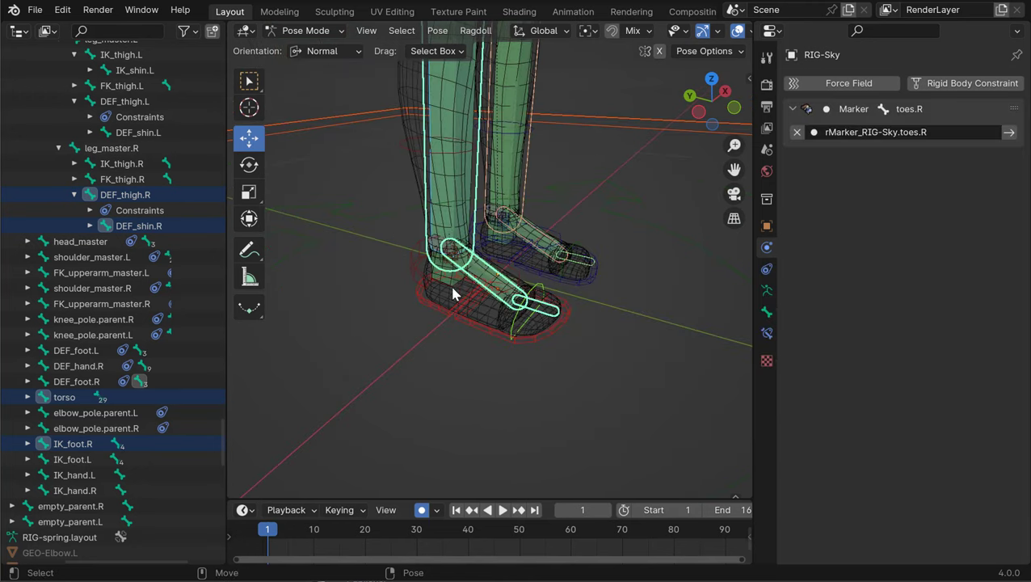
Step: Hide the Layer 32 bone collection of the armature
scroll(538, 158, "down", 4)
middle_click_drag(539, 158, 414, 350, "alt")
left_click_drag(414, 350, 510, 291, "alt")
middle_click_drag(509, 291, 535, 262)
scroll(469, 299, "down", 2)
left_click(766, 292)
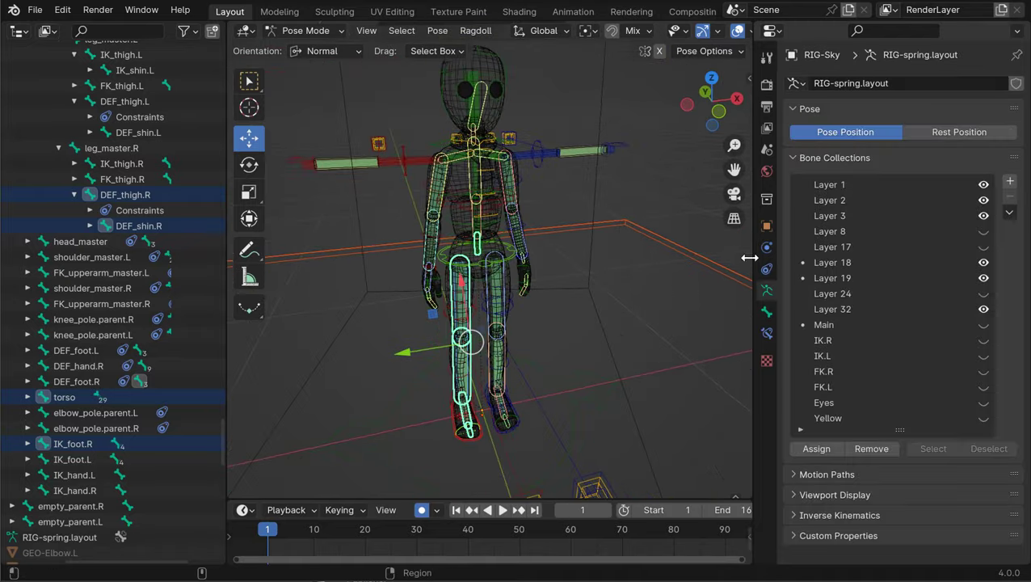
left_click(984, 310)
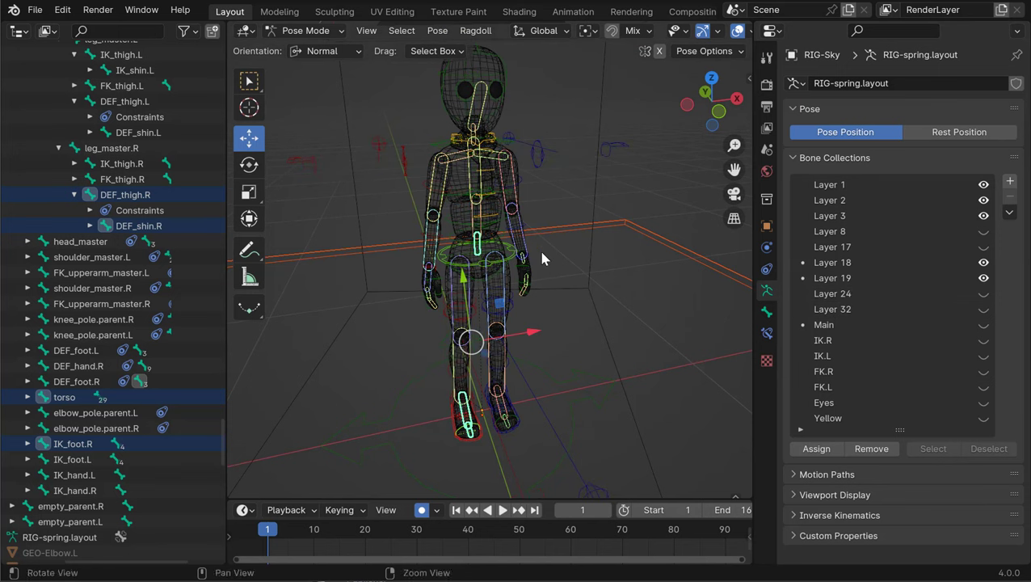
middle_click_drag(538, 247, 555, 257)
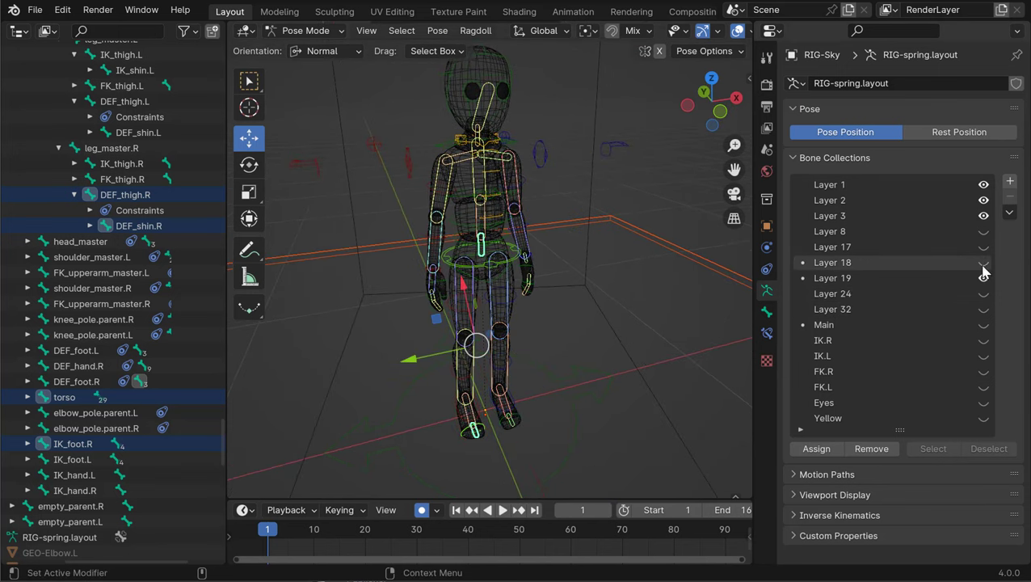
Step: Check what Layer 18 contains, and hide the Layer 2 and Layer 19 bone collections
left_click(983, 267)
left_click(984, 278)
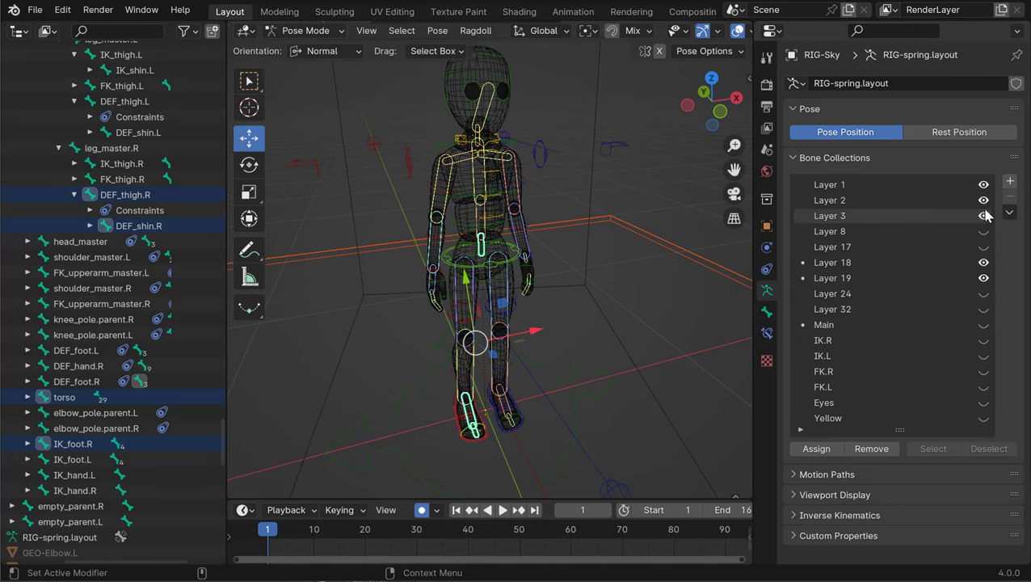
left_click(984, 202)
left_click(981, 202)
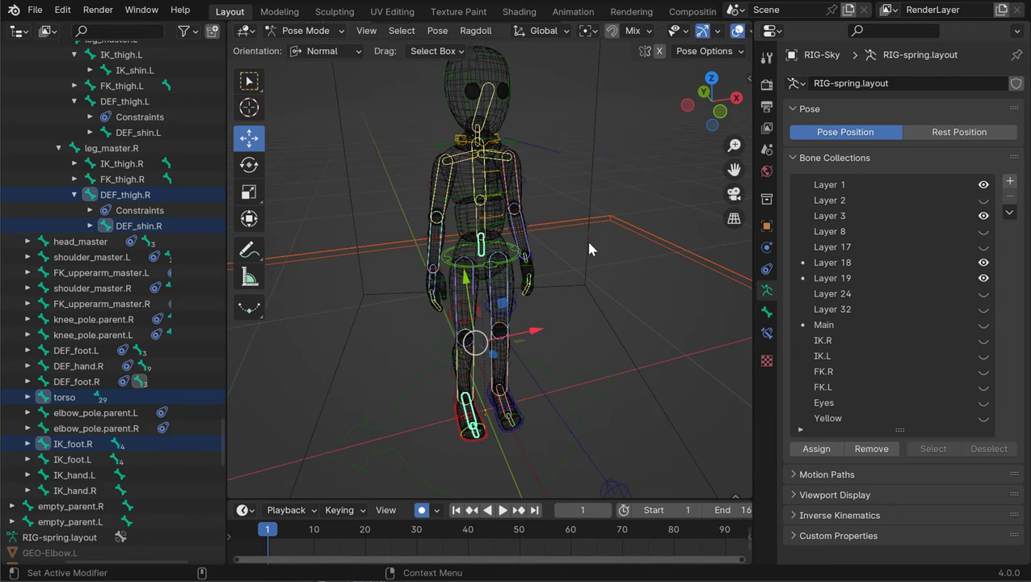
middle_click_drag(591, 246, 611, 178, "shift")
scroll(561, 244, "up", 4)
middle_click_drag(542, 245, 445, 198)
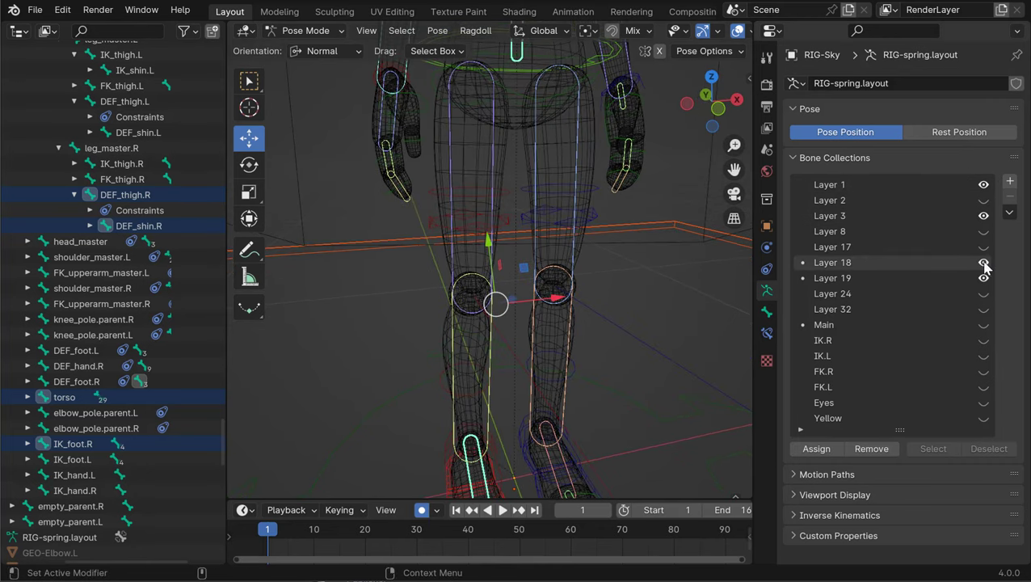
scroll(586, 298, "down", 3)
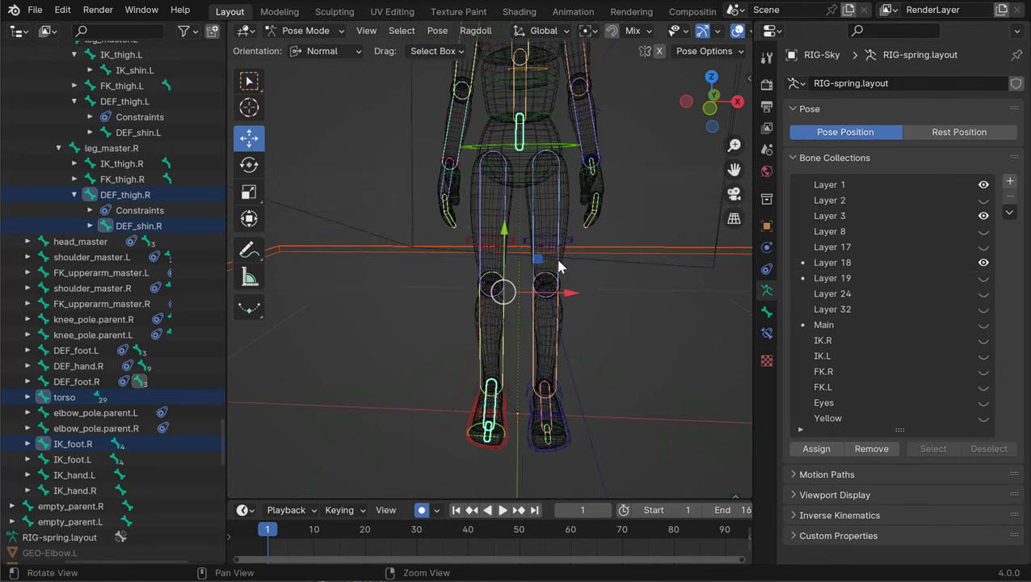
Step: Select the torso control and try moving it, cancelling the move
left_click(568, 156)
left_click_drag(569, 160, 571, 184, "alt")
key("q")
left_click(566, 161)
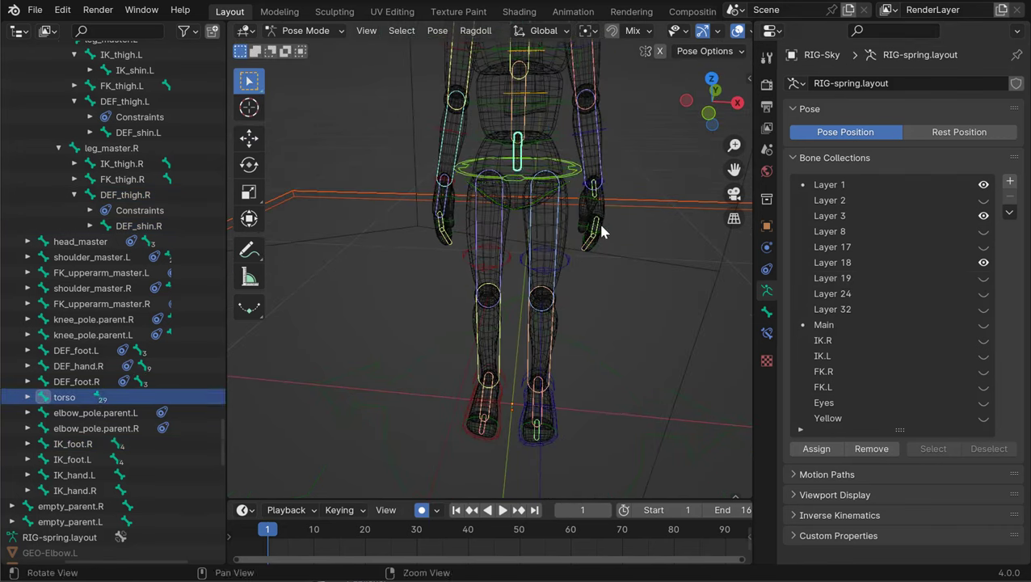
left_click_drag(606, 228, 595, 235, "alt")
key("w")
middle_click_drag(596, 234, 597, 236)
right_click(571, 273)
scroll(570, 275, "down", 3)
middle_click_drag(533, 279, 559, 271)
key("g")
right_click(638, 298)
scroll(548, 253, "up", 3)
scroll(565, 251, "down", 1)
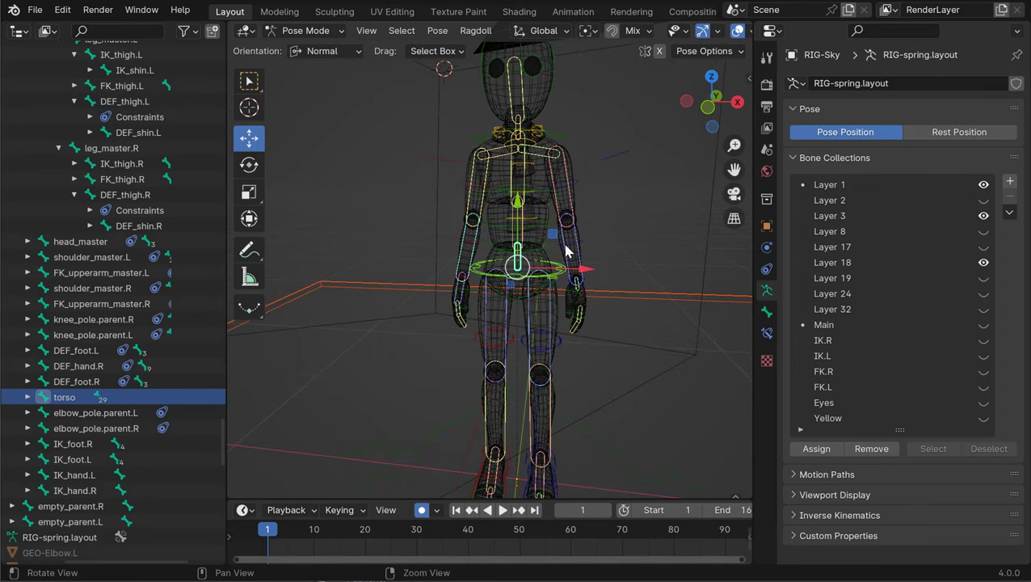
Step: Switch to Object Mode, deselect everything and activate the Ragdoll Manipulator tool
key("w")
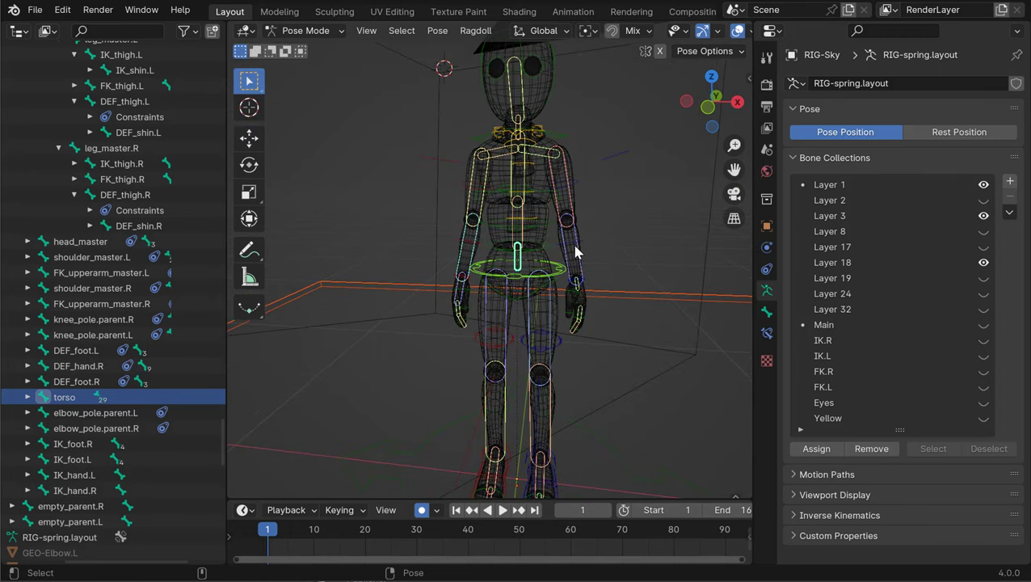
key("Tab")
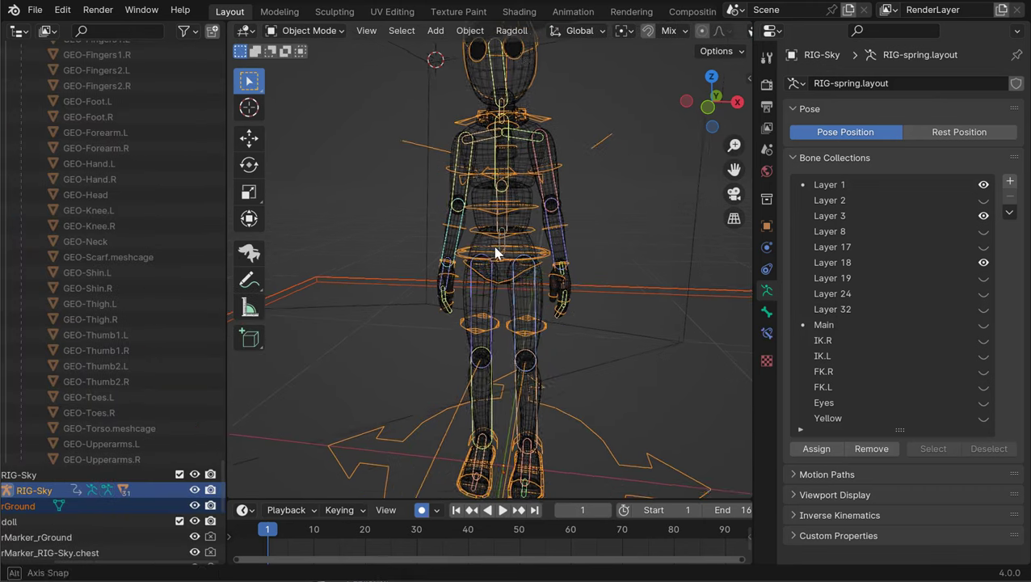
left_click(304, 191)
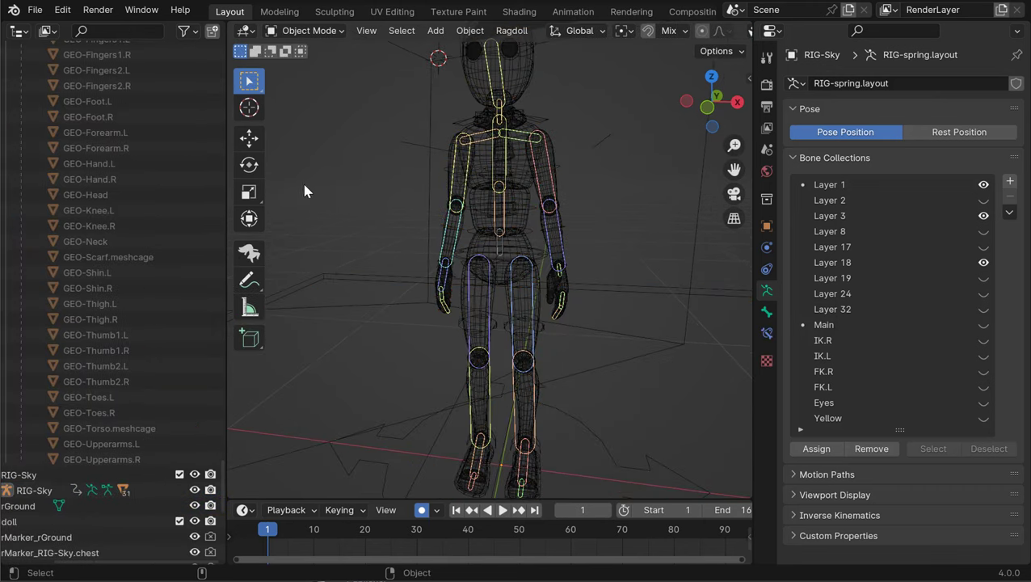
left_click(250, 254)
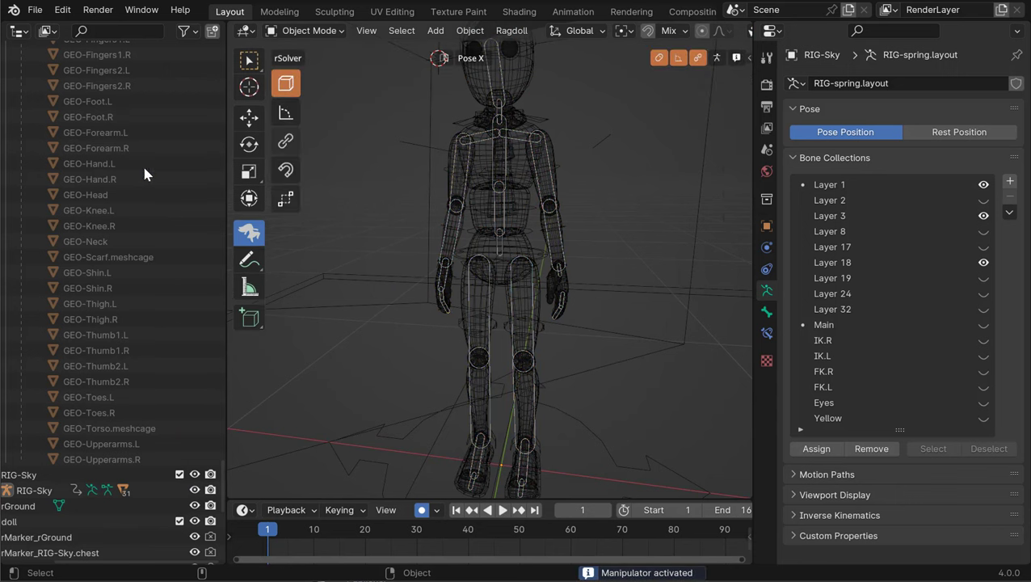
Step: Collapse the GRP-Sky, MAIN-Sky and Ragdoll collections in the Outliner
middle_click_drag(117, 120, 173, 477)
middle_click_drag(63, 120, 182, 509)
middle_click_drag(97, 81, 199, 437)
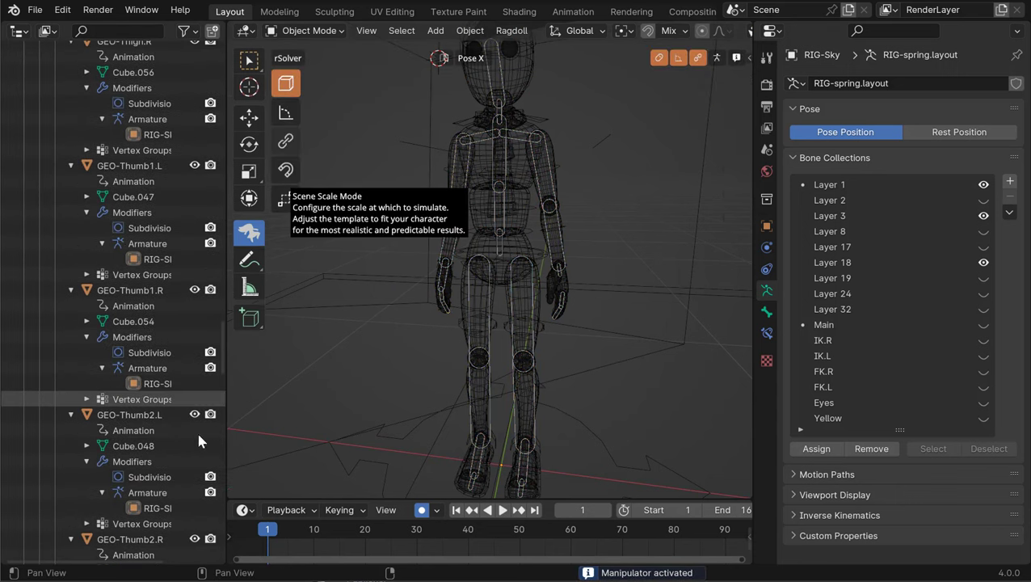
scroll(223, 352, "up", 20)
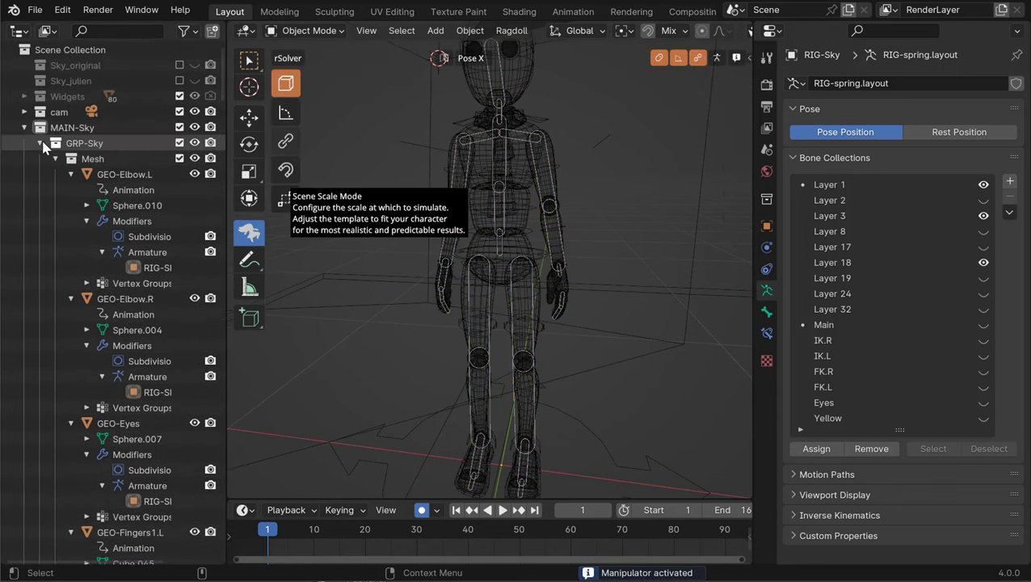
left_click(39, 143)
left_click(25, 128)
left_click(24, 143)
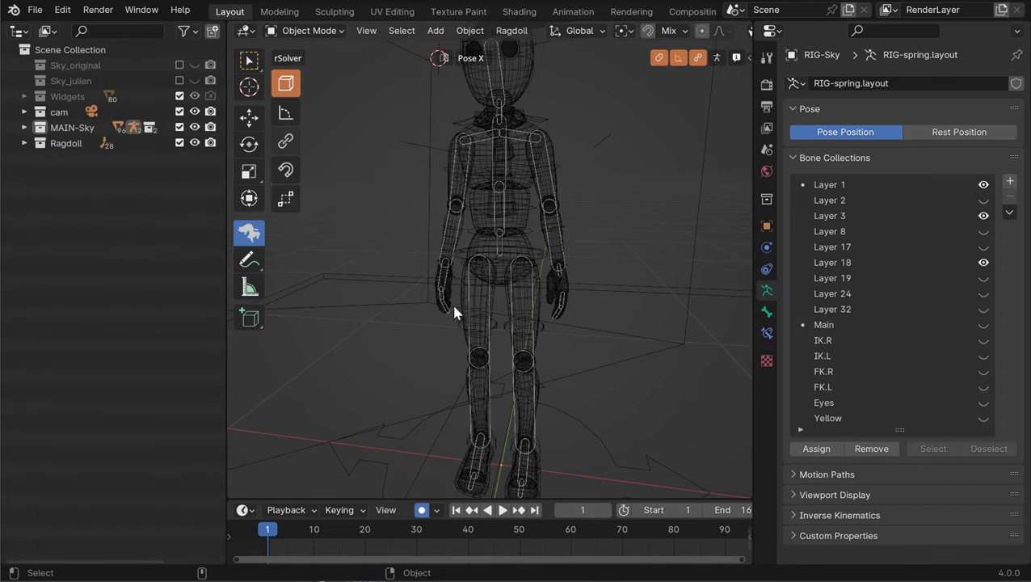
Step: Select the torso marker and enlarge its capsule to fill the character's hips
middle_click_drag(454, 307, 505, 301)
left_click(526, 257)
scroll(573, 285, "up", 4)
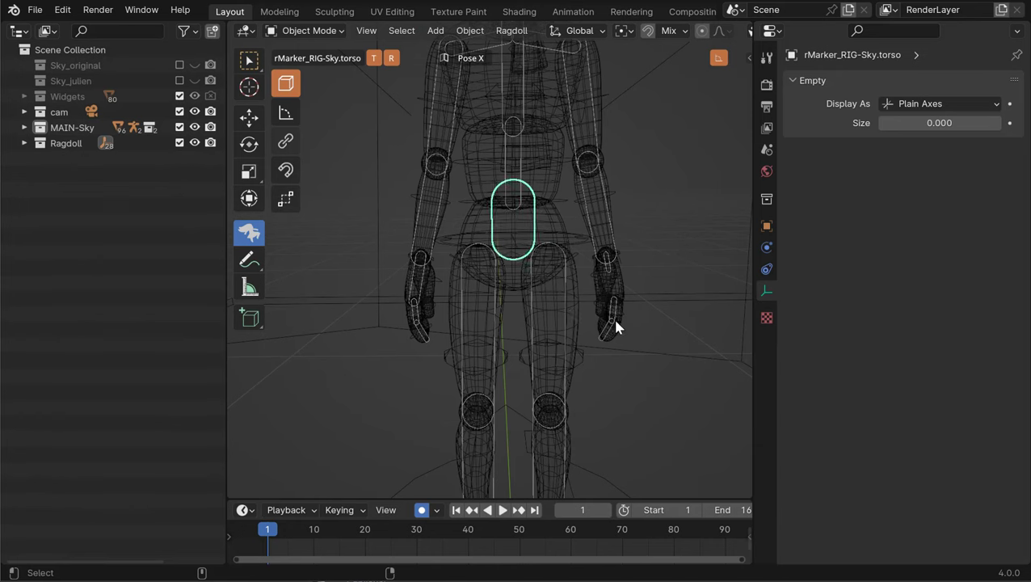
middle_click_drag(578, 235, 578, 284, "shift")
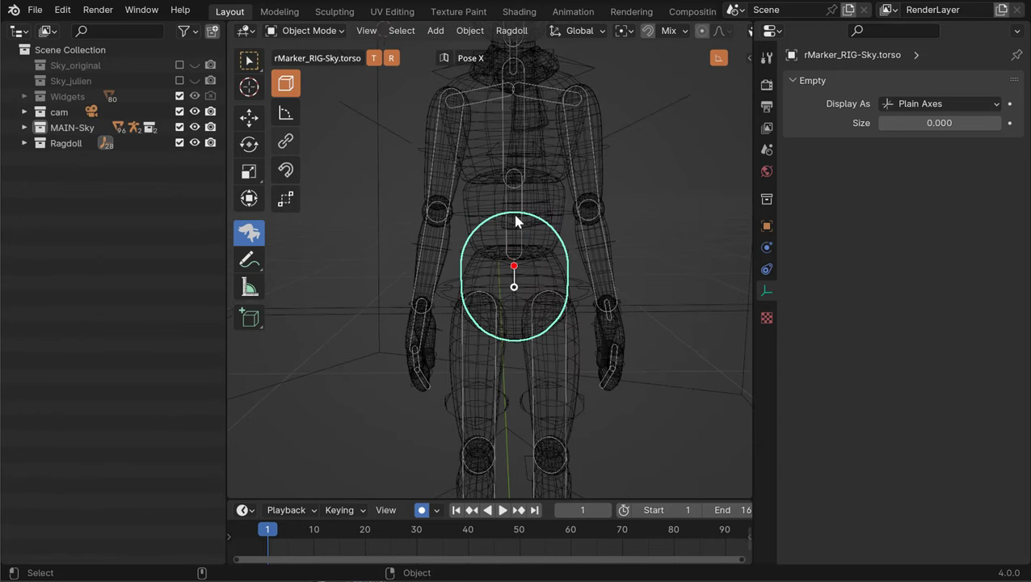
Step: Select the spine1 marker and widen its capsule to fill the character's waist
left_click(515, 216)
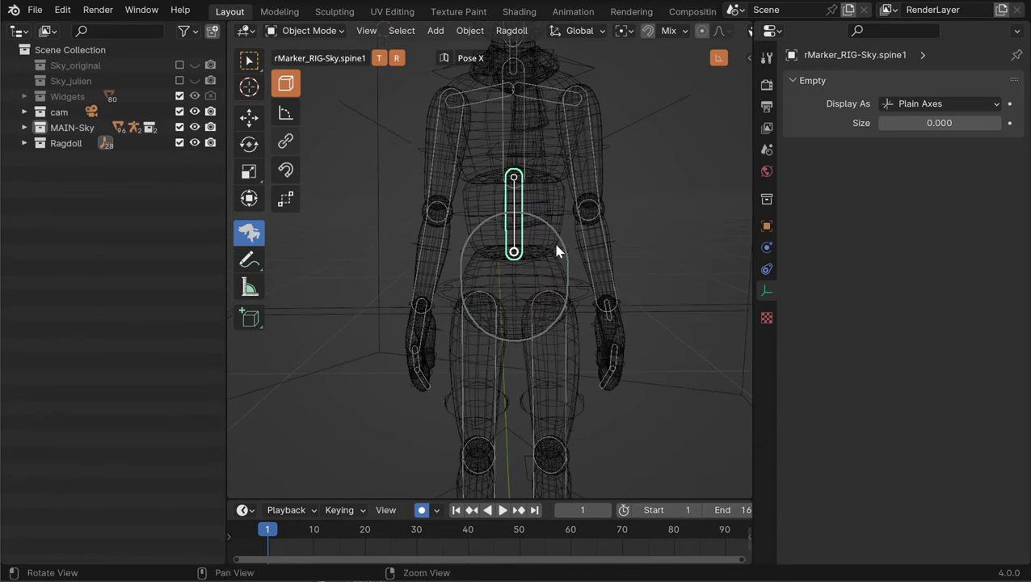
mouse_move(514, 177)
middle_mouse_down()
mouse_move(516, 223)
mouse_move(489, 293)
middle_mouse_up()
scroll(526, 200, "up", 6)
scroll(507, 257, "down", 4)
Step: Enlarge the chest marker's capsule to the width of the upper body and shorten it to end below the neck
left_click(509, 252)
middle_click_drag(590, 249, 615, 260)
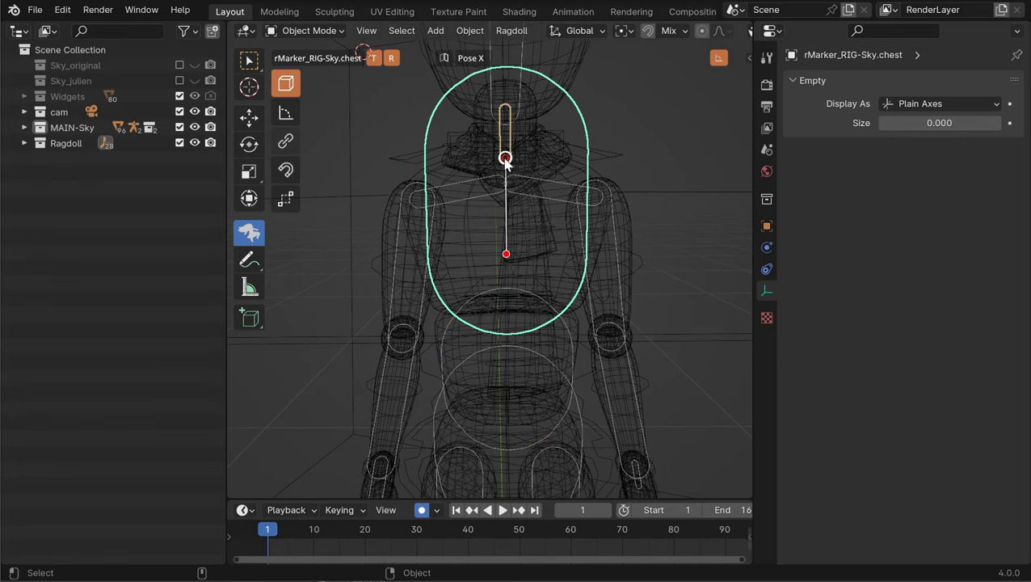
scroll(517, 243, "up", 4)
left_click_drag(487, 290, 487, 282)
right_click_drag(588, 259, 464, 199, "alt")
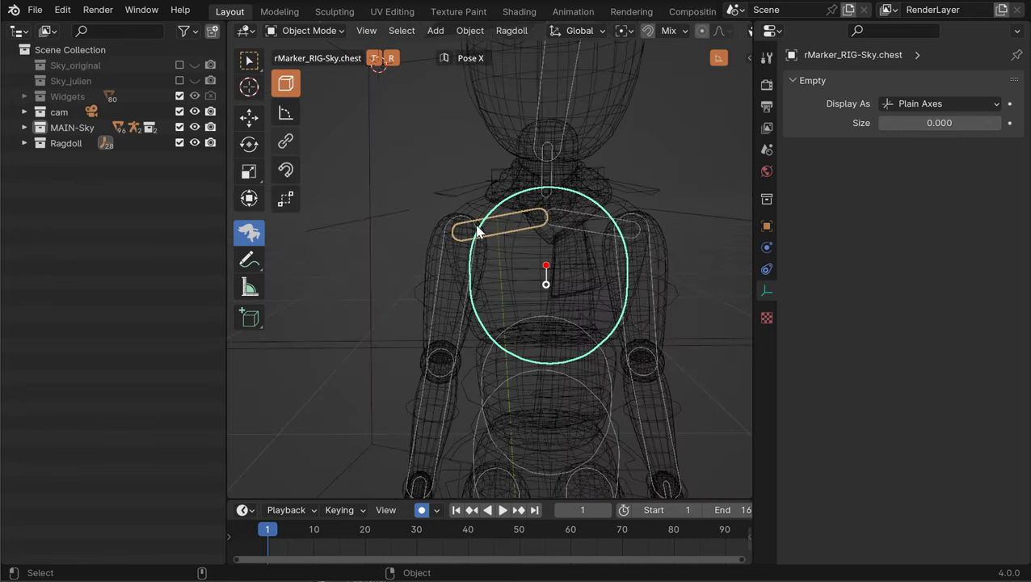
Step: Maximize the viewport, enable Pose X symmetry for the manipulator and select the shoulder.L marker
left_click(479, 232)
middle_click_drag(502, 240, 507, 204)
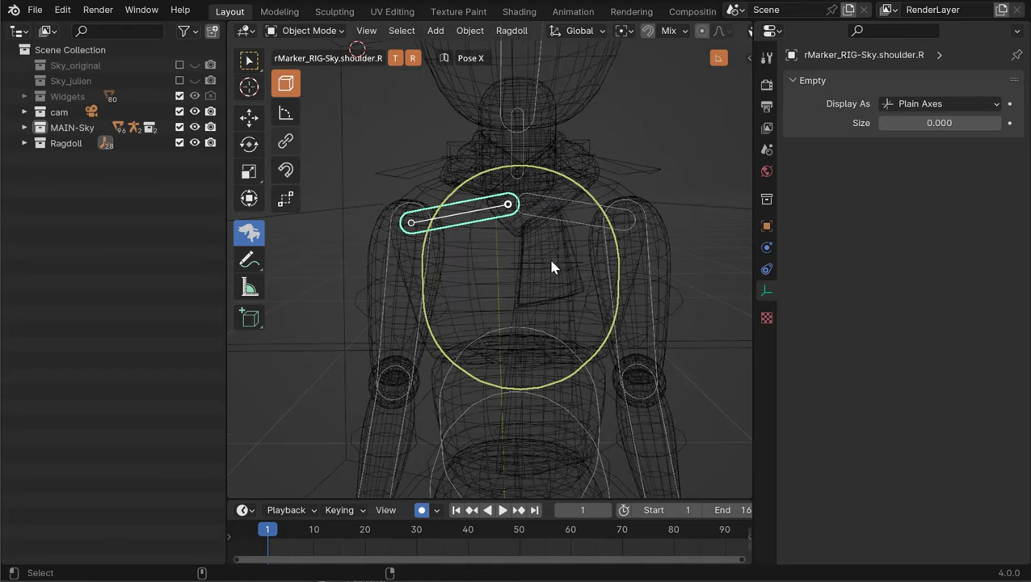
key("ctrl+space")
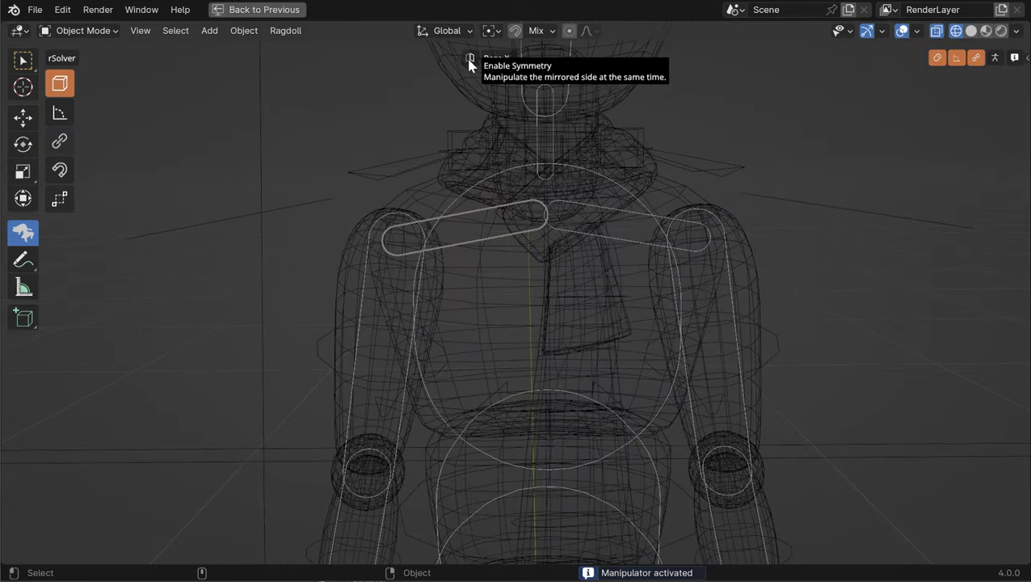
left_click(470, 60)
middle_click_drag(552, 185, 634, 232)
left_click(564, 237)
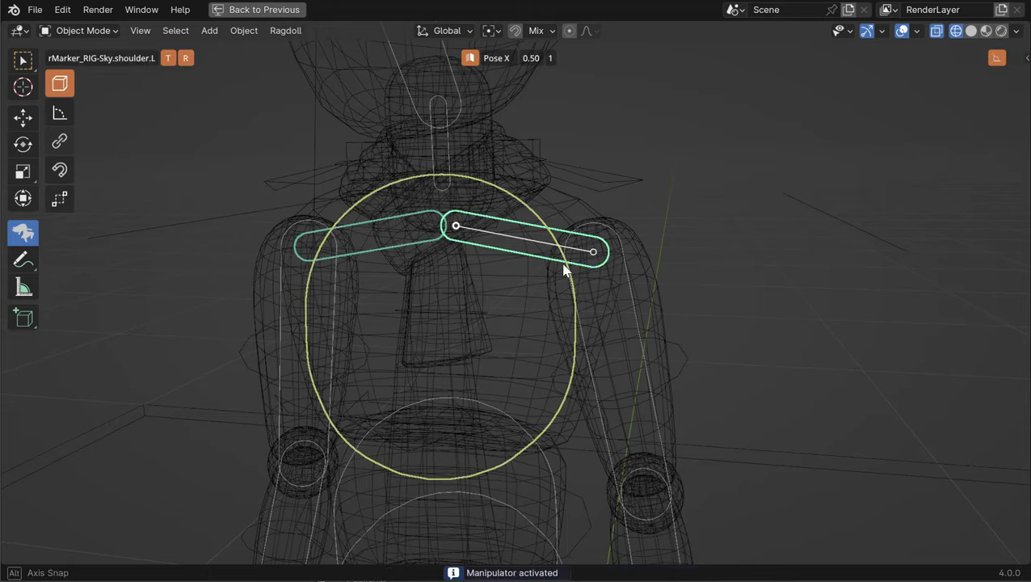
Step: Thicken the mirrored shoulder capsules and pull their inner ends outward from the neck
mouse_move(564, 267)
middle_mouse_down()
mouse_move(538, 286)
mouse_move(617, 329)
middle_mouse_up()
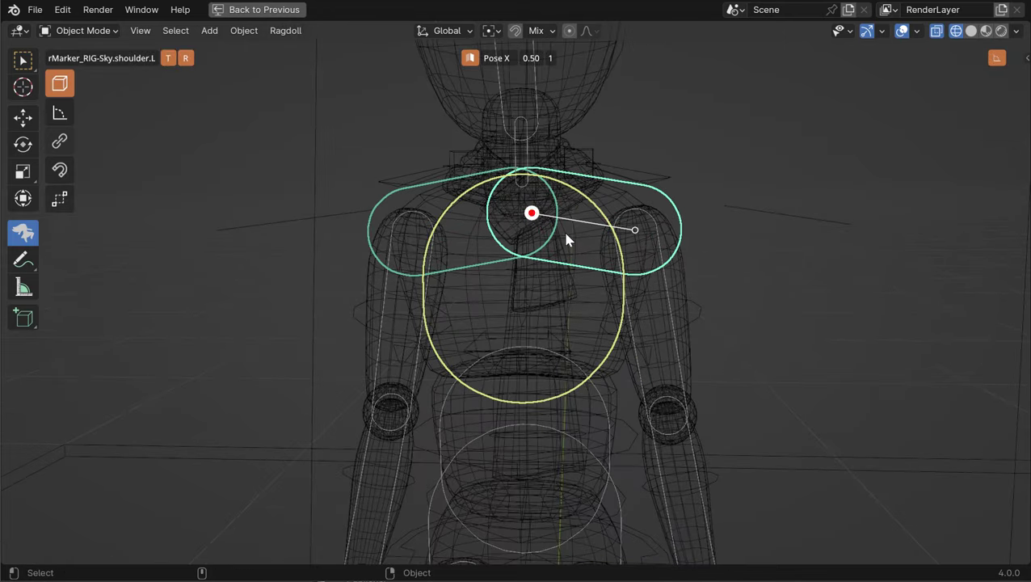
left_click_drag(565, 233, 581, 240)
left_click_drag(623, 281, 610, 280, "ctrl")
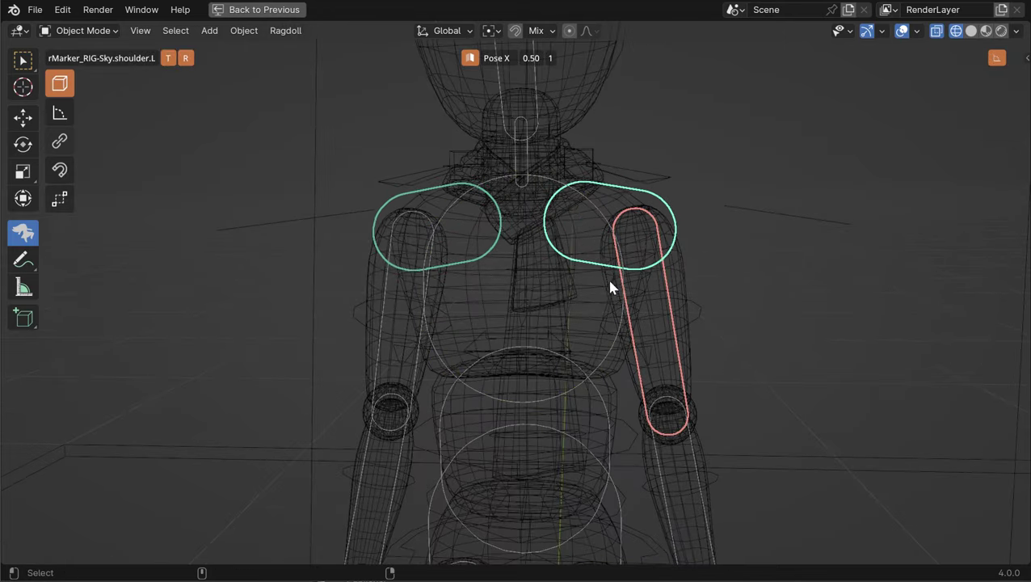
middle_click_drag(572, 219, 556, 212, "alt")
Step: Readjust the inner ends of the mirrored shoulder capsules, leaving a gap between them at the centre of the chest
left_click_drag(565, 212, 558, 213)
middle_click_drag(557, 212, 566, 255, "alt")
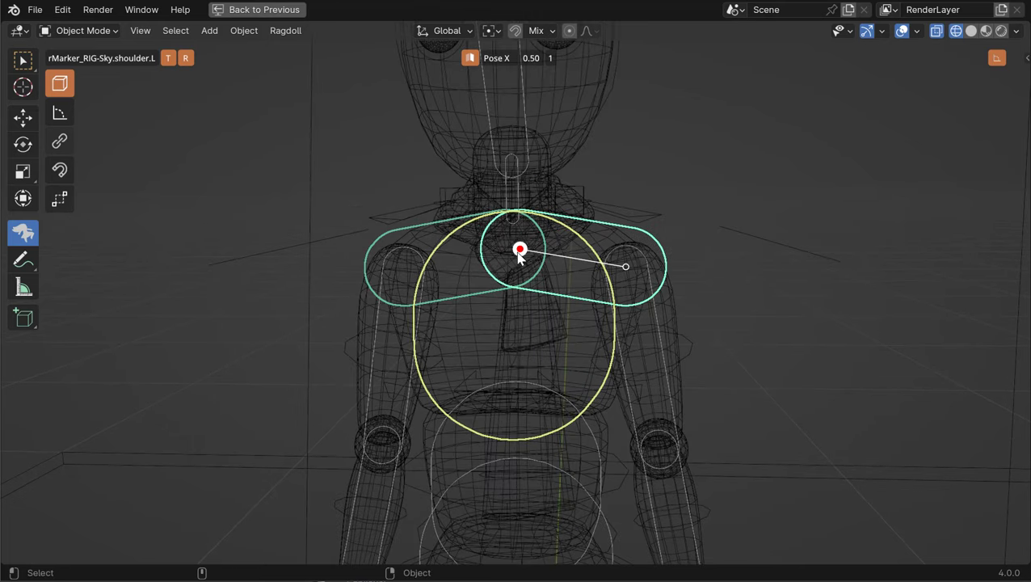
left_click_drag(519, 251, 524, 255)
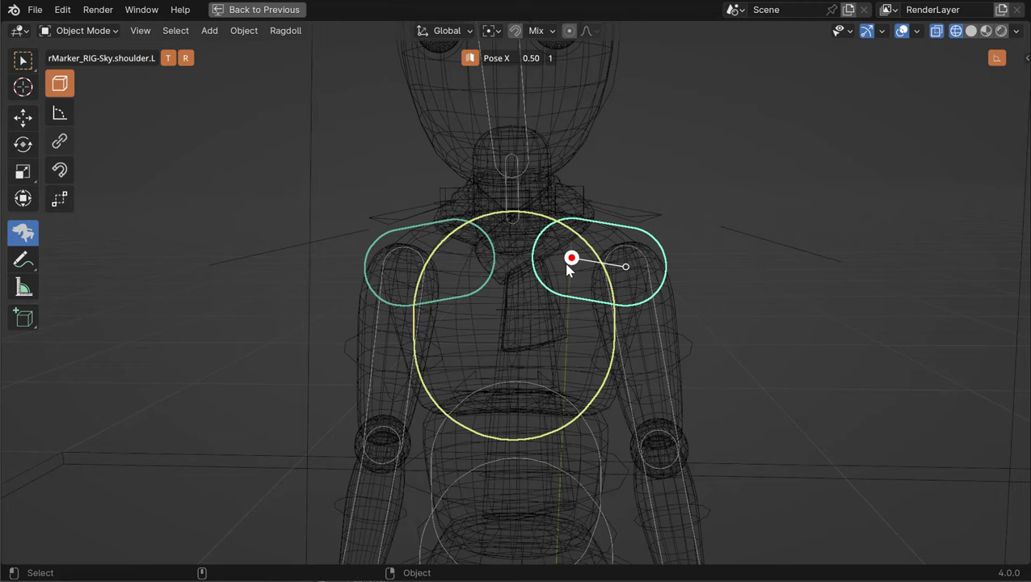
middle_click_drag(539, 389, 549, 303, "alt")
right_click_drag(549, 303, 509, 270, "alt")
middle_click_drag(508, 275, 532, 259, "alt")
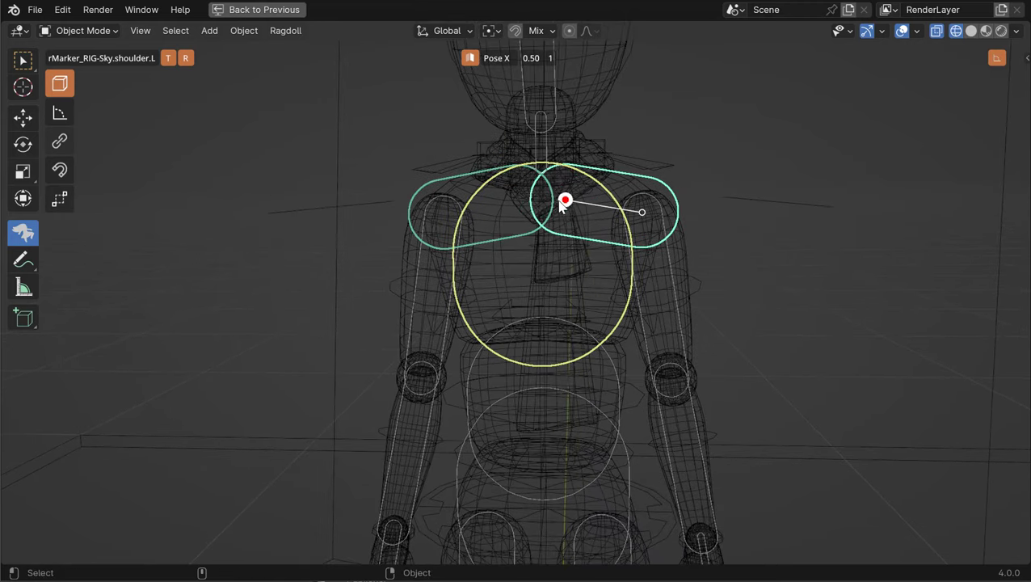
scroll(575, 219, "up", 2)
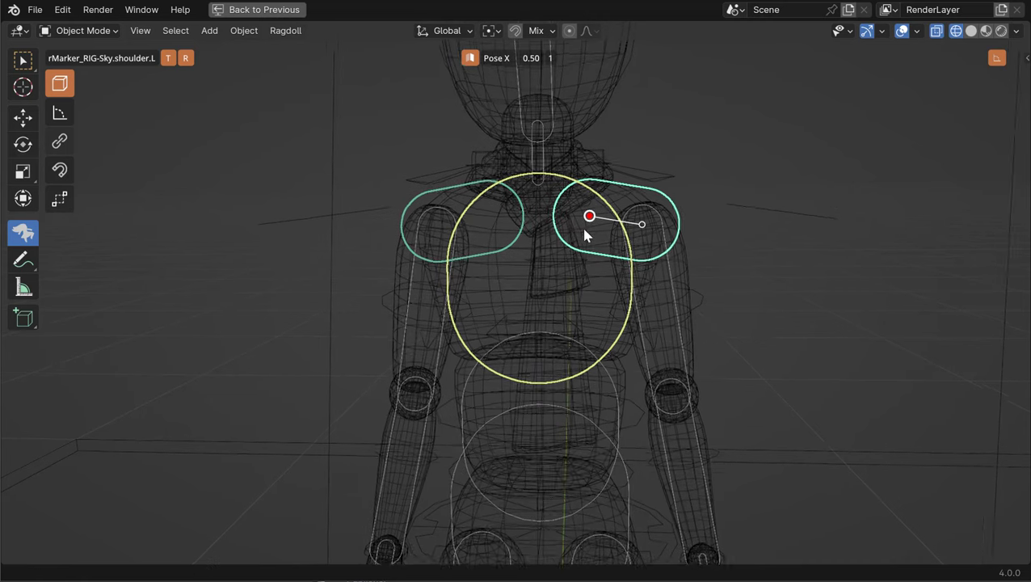
Step: Select the neck marker and thicken its capsule to fit the neck
scroll(591, 218, "up", 2)
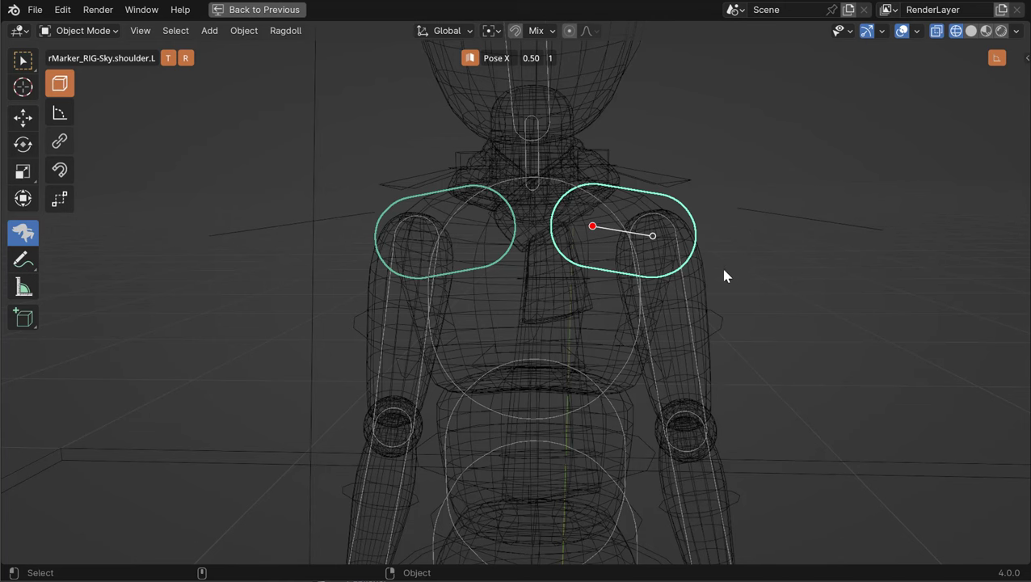
middle_click_drag(514, 239, 515, 266, "shift")
left_click(532, 189)
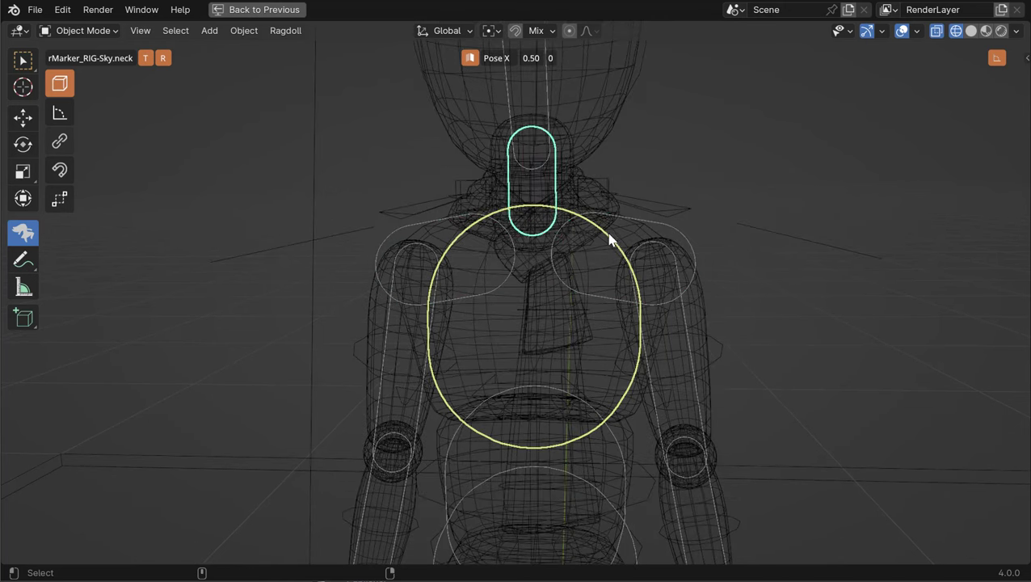
Step: Select the head marker and thicken its capsule substantially, viewing the head from the side
middle_click_drag(583, 160, 594, 261, "alt")
left_click(554, 164)
mouse_move(554, 165)
left_mouse_down("alt")
mouse_move(459, 199)
mouse_move(404, 203)
left_mouse_up("alt")
mouse_move(404, 204)
middle_mouse_down("alt")
mouse_move(489, 244)
mouse_move(536, 251)
middle_mouse_up("alt")
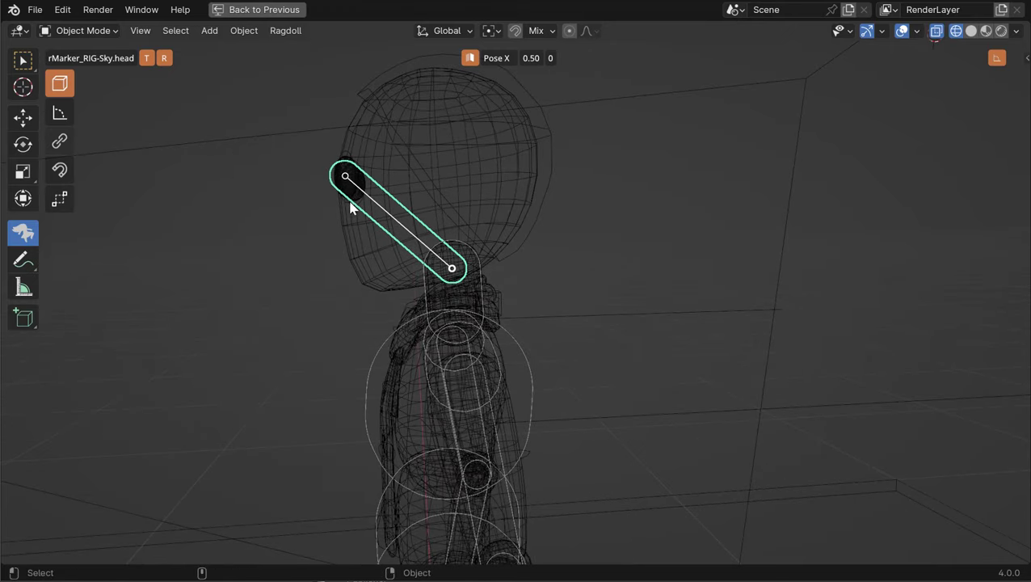
middle_click_drag(446, 277, 450, 269, "alt")
middle_click_drag(441, 215, 437, 217, "alt")
left_click_drag(439, 219, 575, 241)
middle_click_drag(555, 230, 585, 244, "alt")
left_click_drag(573, 241, 576, 239, "alt")
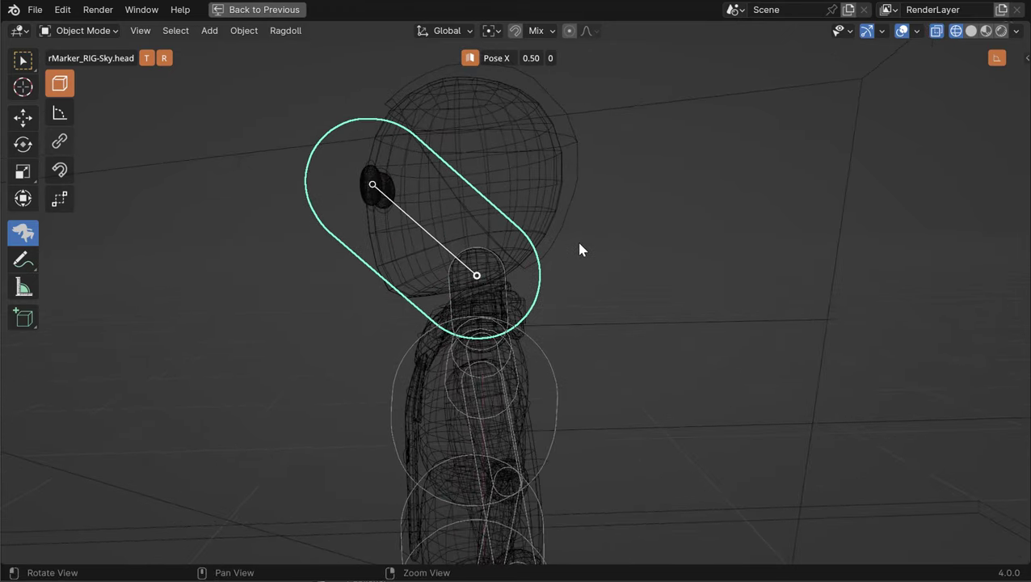
Step: Reposition the head capsule's two ends near the chin and crown and adjust its thickness to fill the head
left_click_drag(503, 247, 507, 304)
middle_click_drag(507, 305, 510, 273, "ctrl")
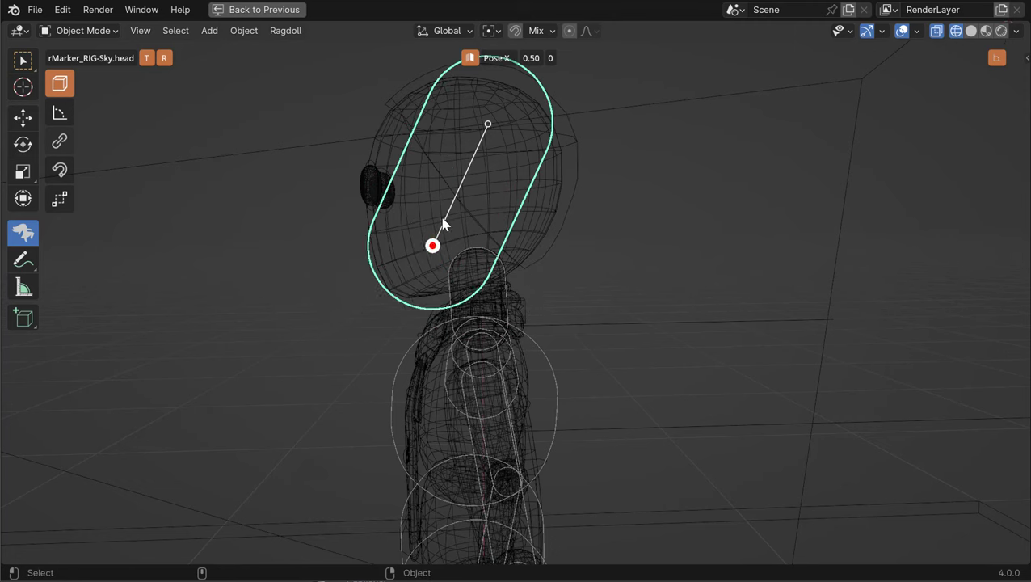
left_click_drag(487, 126, 484, 127)
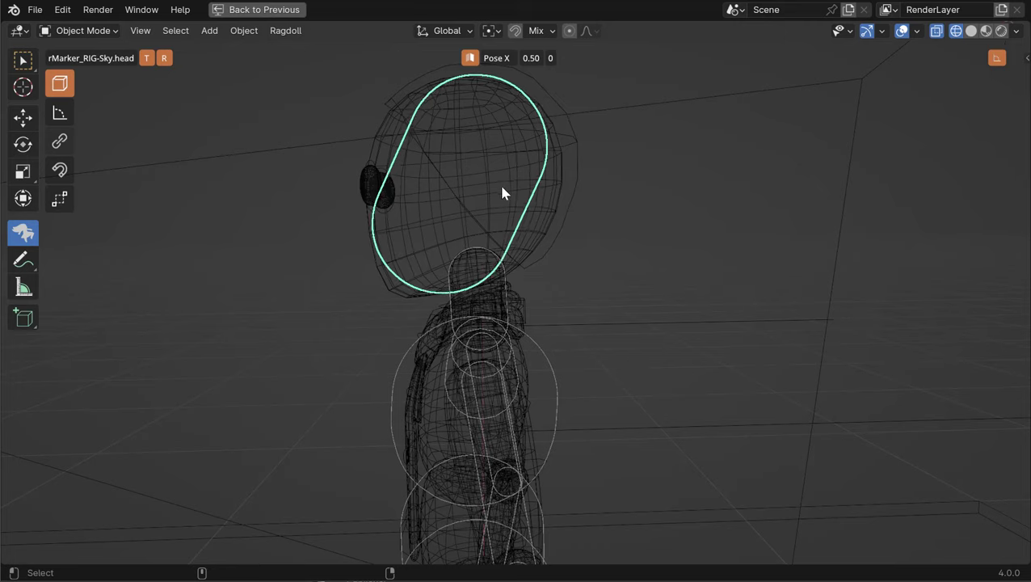
Step: Thicken the mirrored upper arm and forearm capsules to match the width of the arms
middle_click_drag(501, 192, 608, 260)
left_click_drag(600, 224, 628, 234, "alt")
left_click(646, 306)
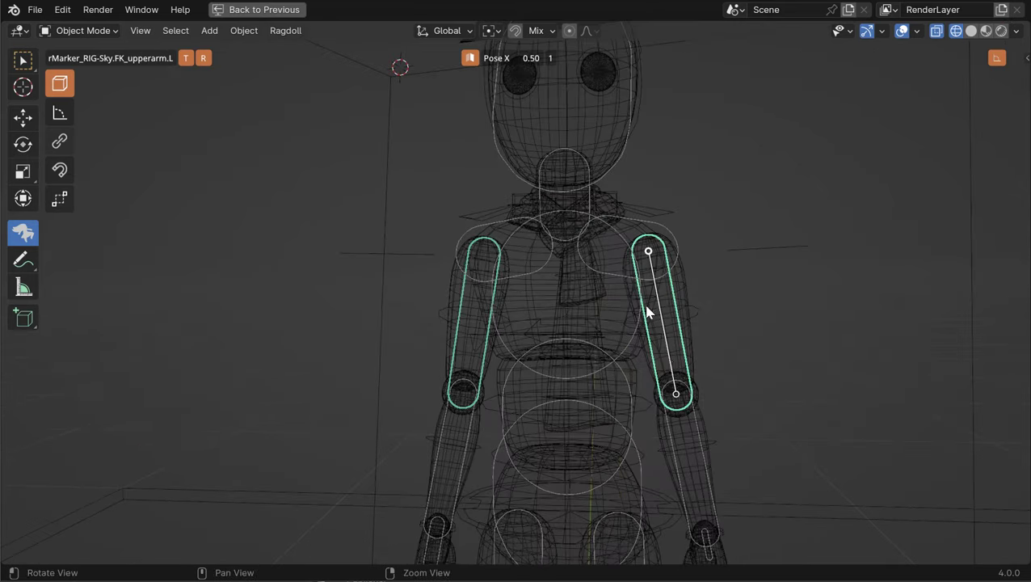
left_click_drag(645, 306, 630, 279, "alt")
middle_click_drag(676, 365, 654, 349)
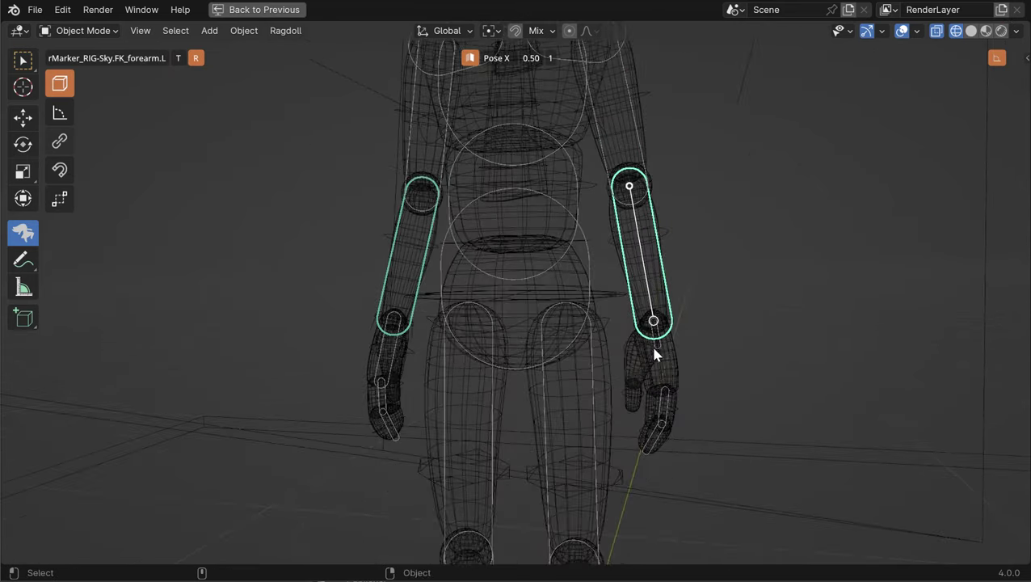
Step: Adjust the lower end of the hand capsules and thicken them to fit inside the hand, ending the marker manipulation
middle_click_drag(646, 306, 652, 346)
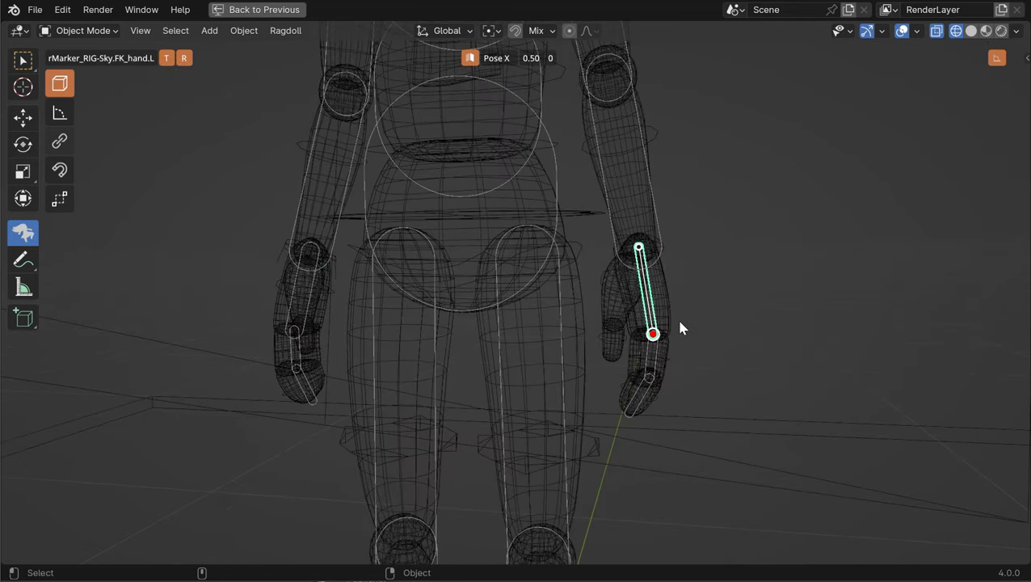
middle_click_drag(646, 310, 614, 258)
key("w")
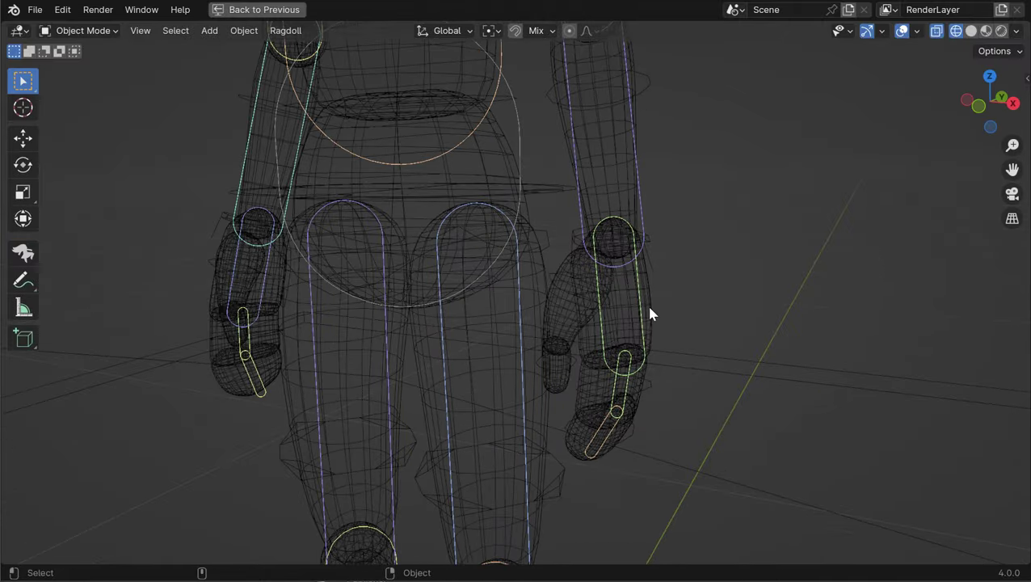
Step: Assign connected markers to the thumb bones of both hands, attaching each chain to its hand marker in Pose Mode
middle_click_drag(647, 306, 606, 256)
left_click(633, 248)
key("ctrl+Tab")
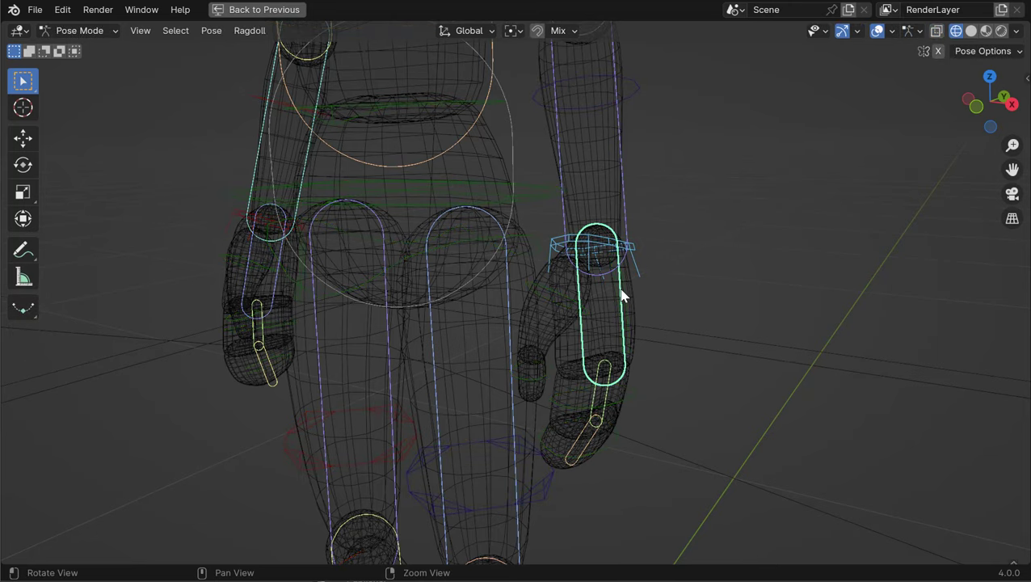
middle_click_drag(622, 294, 575, 265)
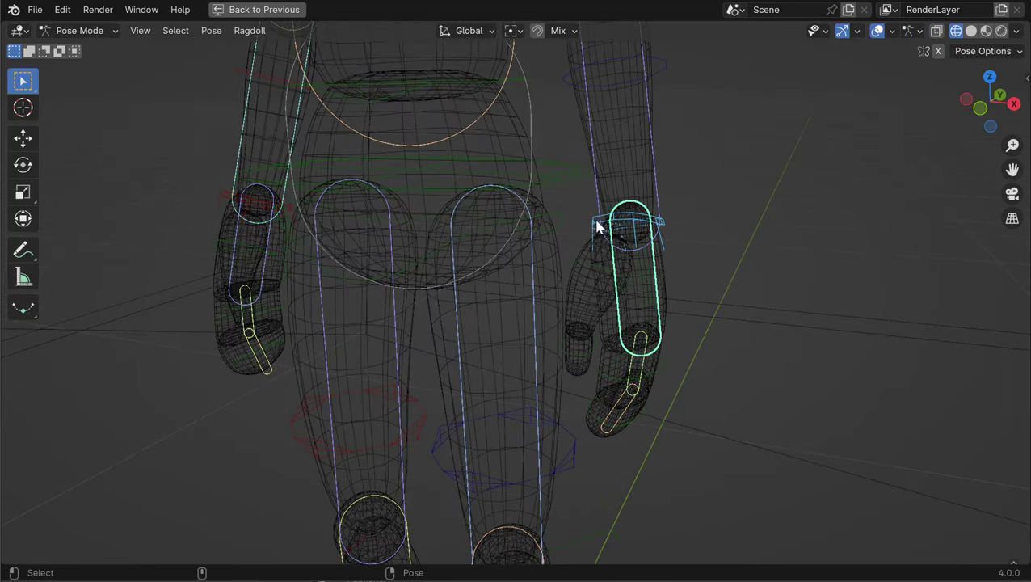
left_click(250, 31)
middle_click_drag(265, 76, 92, 253)
left_click(353, 215)
left_click(491, 247, "shift")
key("ctrl+Tab")
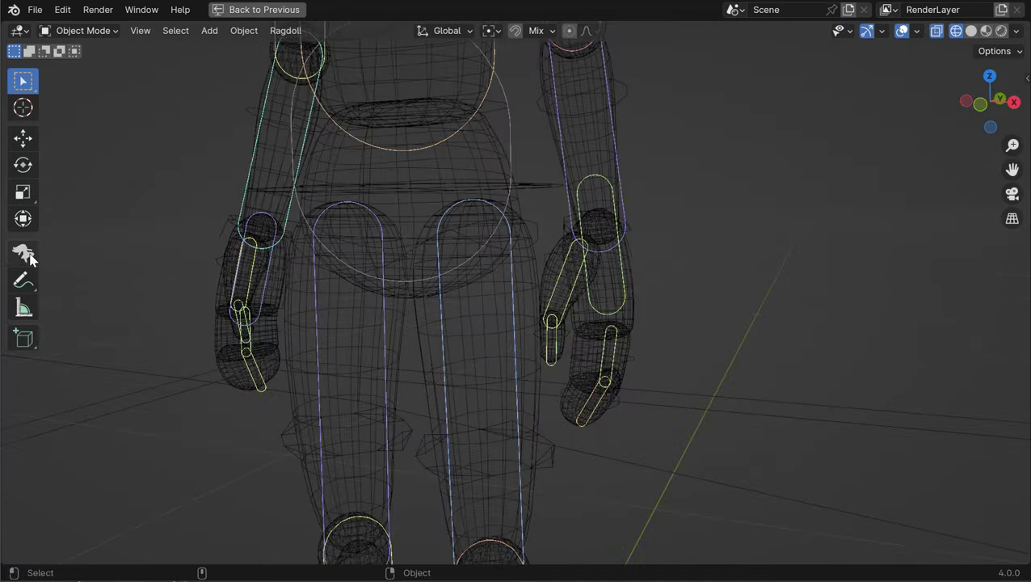
Step: Select the FK_hand.L marker with the Ragdoll manipulator and replace its capsule with the hand mesh using Replace Mesh
left_click(24, 254)
left_click_drag(619, 331, 635, 340, "alt")
left_click(612, 398)
mouse_move(611, 397)
left_mouse_down("alt")
mouse_move(684, 410)
mouse_move(598, 402)
left_mouse_up("alt")
middle_click_drag(636, 382, 579, 314)
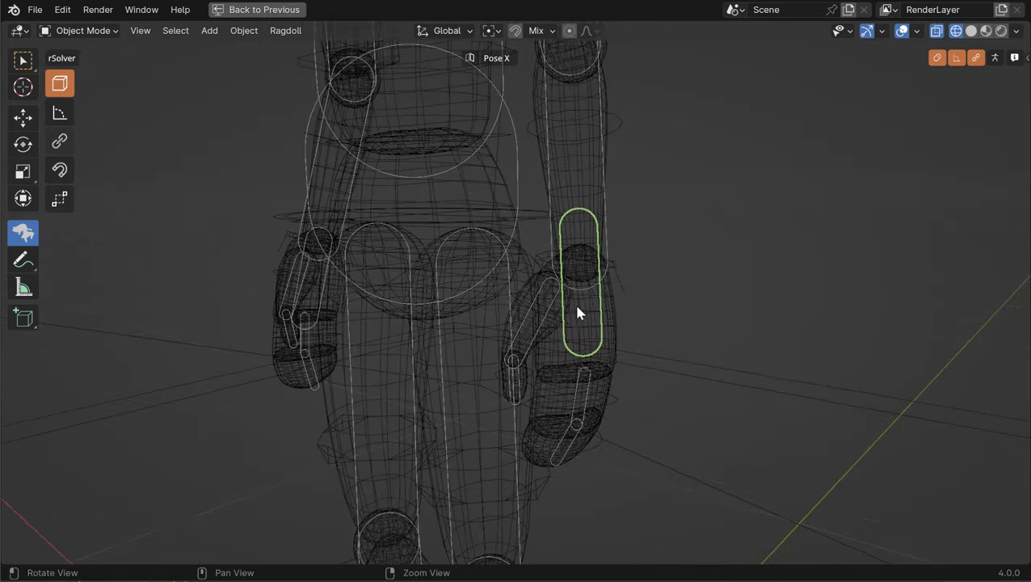
middle_click_drag(601, 357, 576, 336)
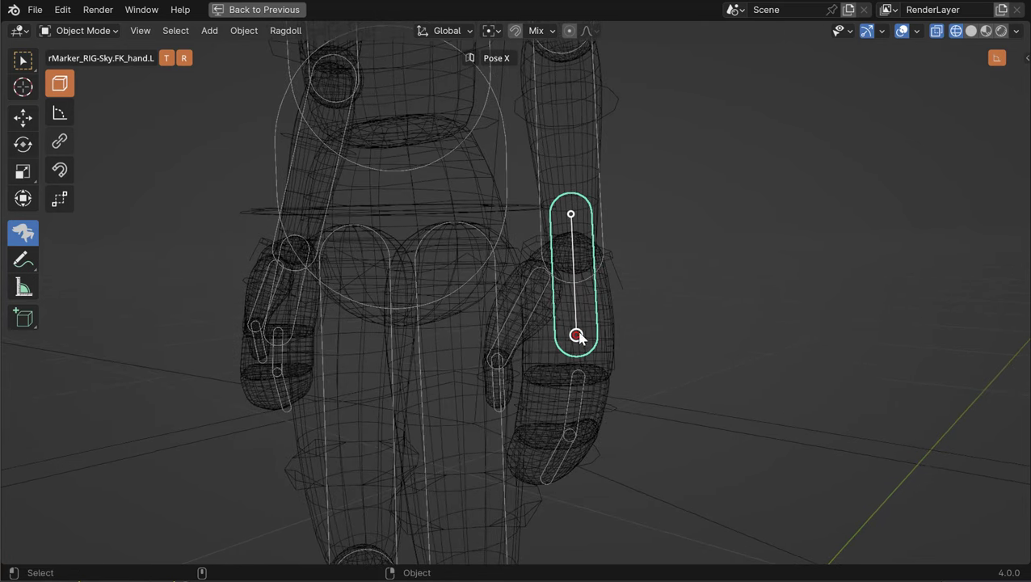
left_click(285, 30)
mouse_move(348, 340)
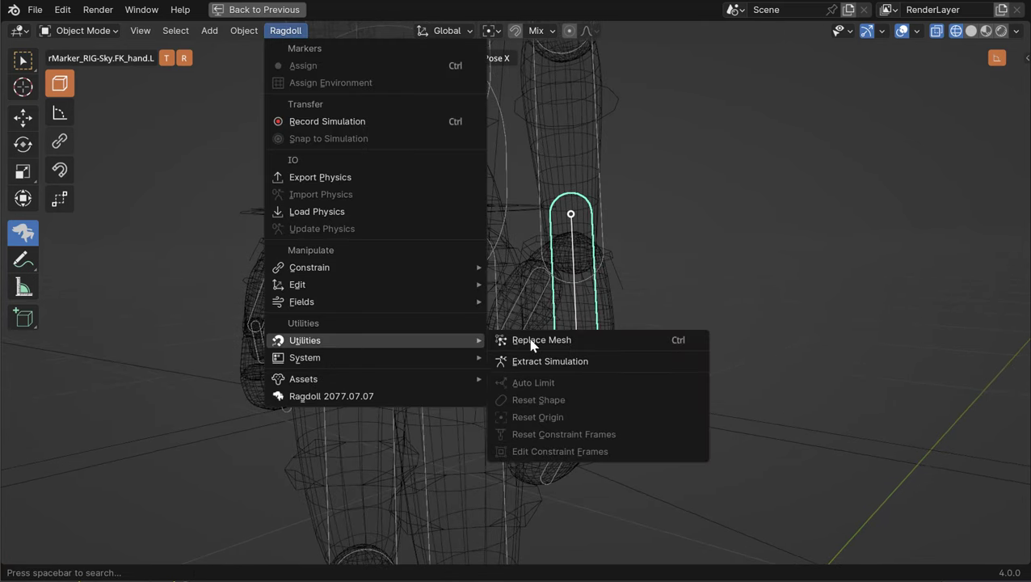
left_click(514, 339)
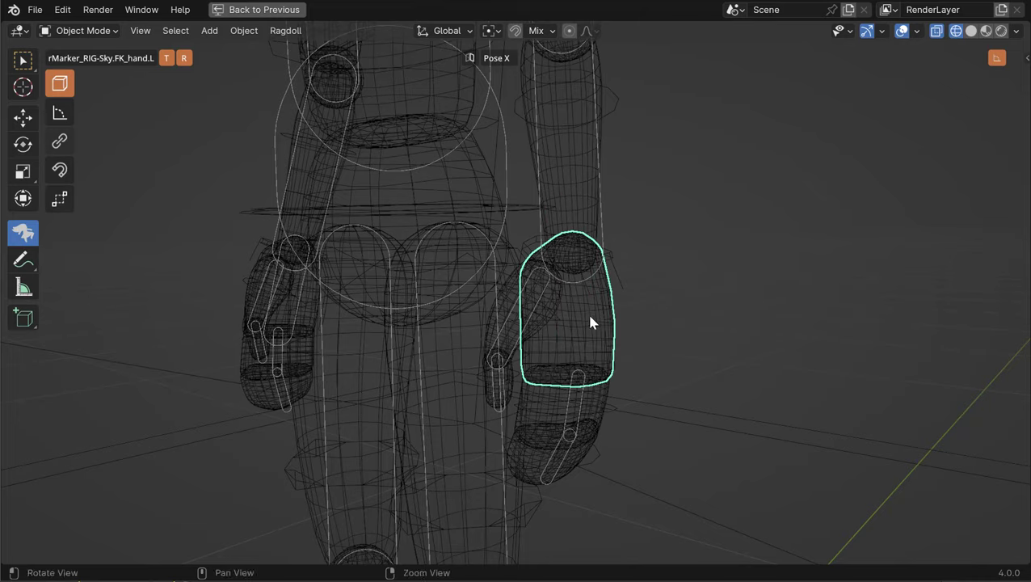
Step: Replace the capsules of the hand's left-side finger and thumb markers with their matching meshes
middle_click_drag(589, 322, 615, 338)
middle_click_drag(625, 426, 598, 288)
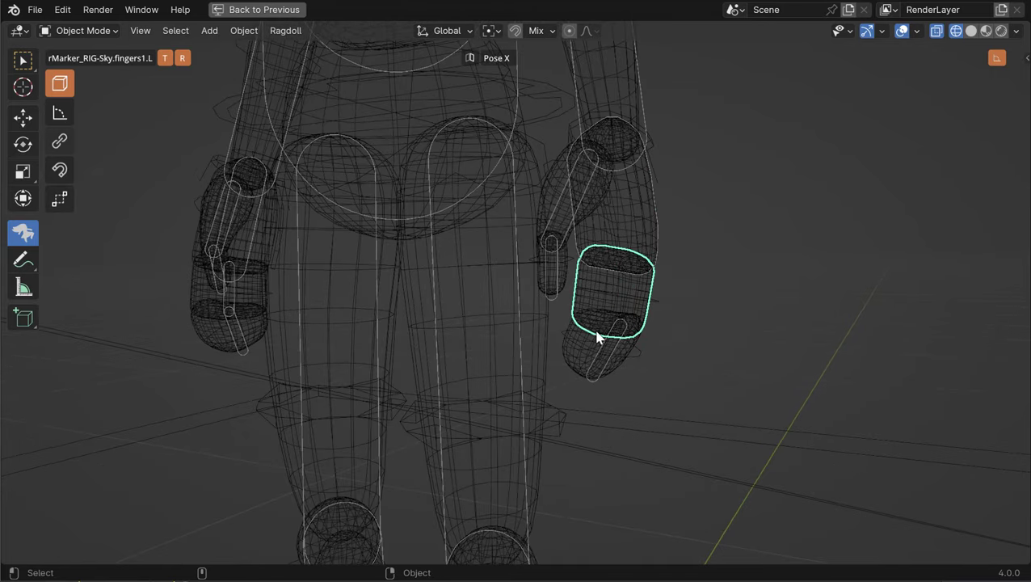
middle_click_drag(599, 202, 560, 285)
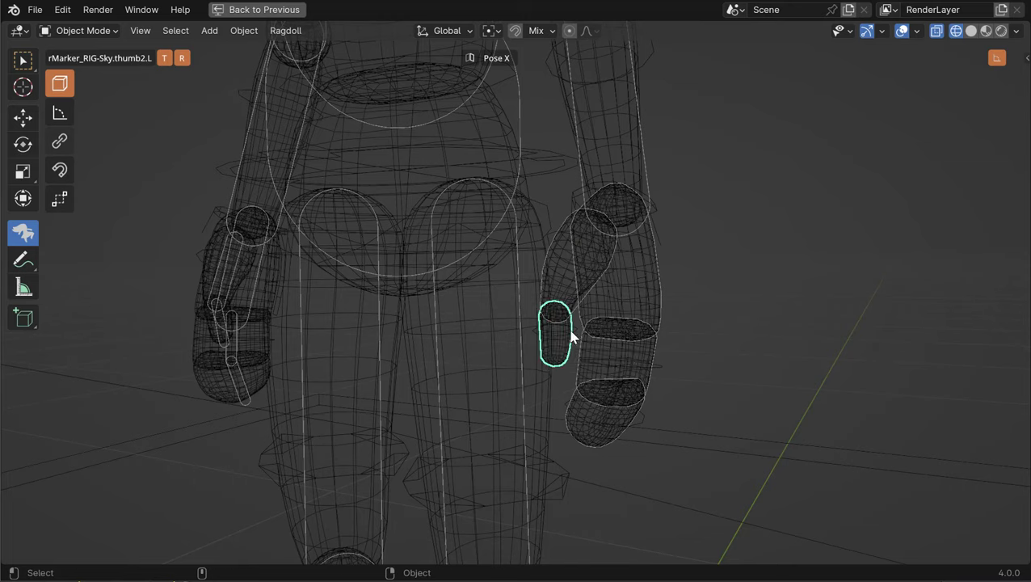
Step: Replace the upper arm and forearm capsules of both arms with the matching arm meshes
middle_click_drag(571, 337, 590, 268)
middle_click_drag(588, 232, 487, 234)
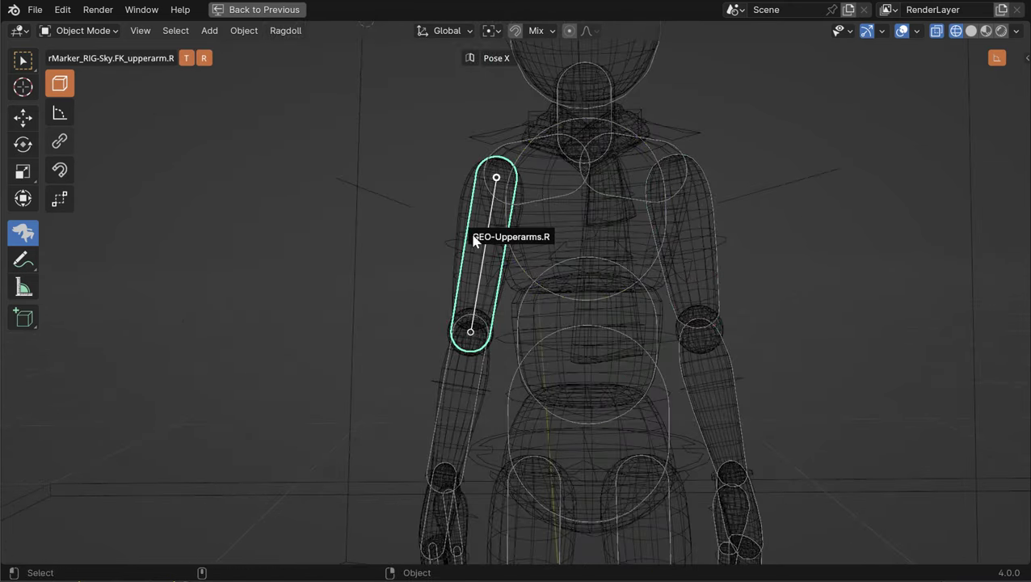
left_click(474, 240)
middle_click_drag(480, 331, 524, 240, "alt")
left_click(502, 338)
right_click_drag(502, 339, 519, 308, "alt")
middle_click_drag(519, 307, 517, 235, "alt")
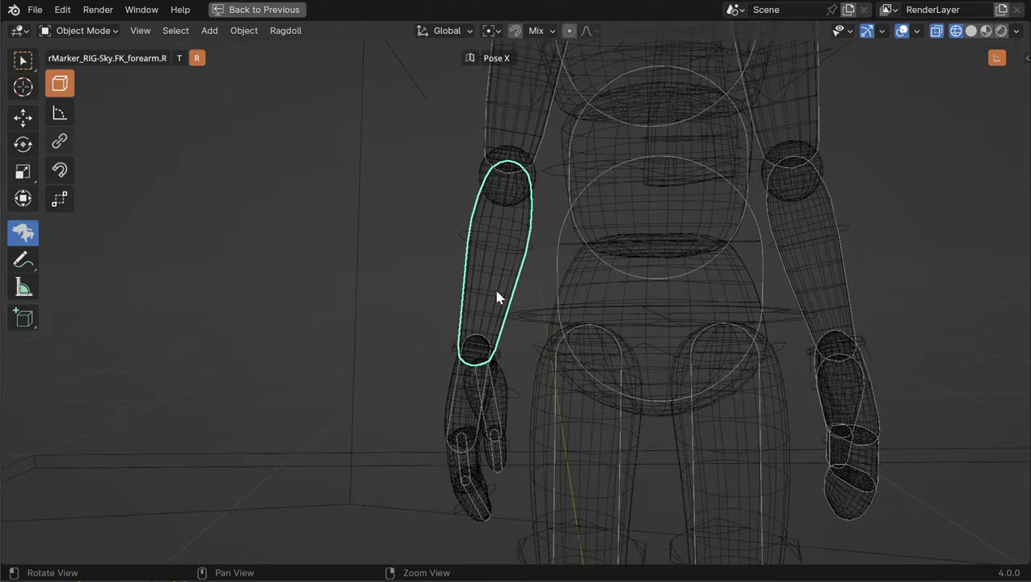
Step: Replace the FK_hand.R, fingers1.R and fingers2.R capsules with the matching hand and finger meshes
left_click(488, 364)
middle_click_drag(488, 363, 659, 214)
middle_click_drag(705, 190, 708, 278)
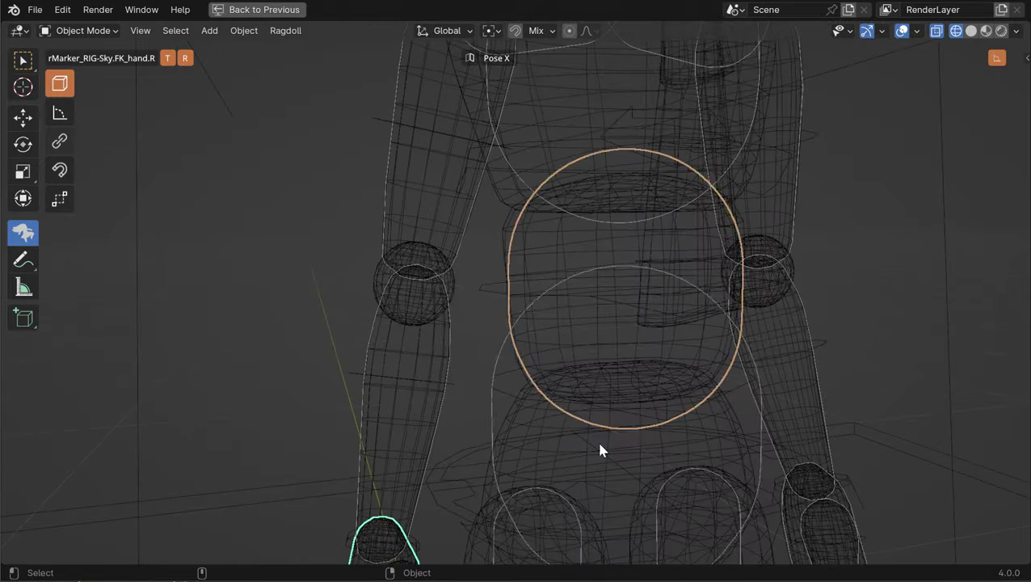
middle_click_drag(620, 131, 558, 302)
left_click(534, 340)
key("e")
mouse_move(558, 295)
left_mouse_down("alt")
mouse_move(566, 285)
mouse_move(536, 348)
left_mouse_up("alt")
left_click(551, 285)
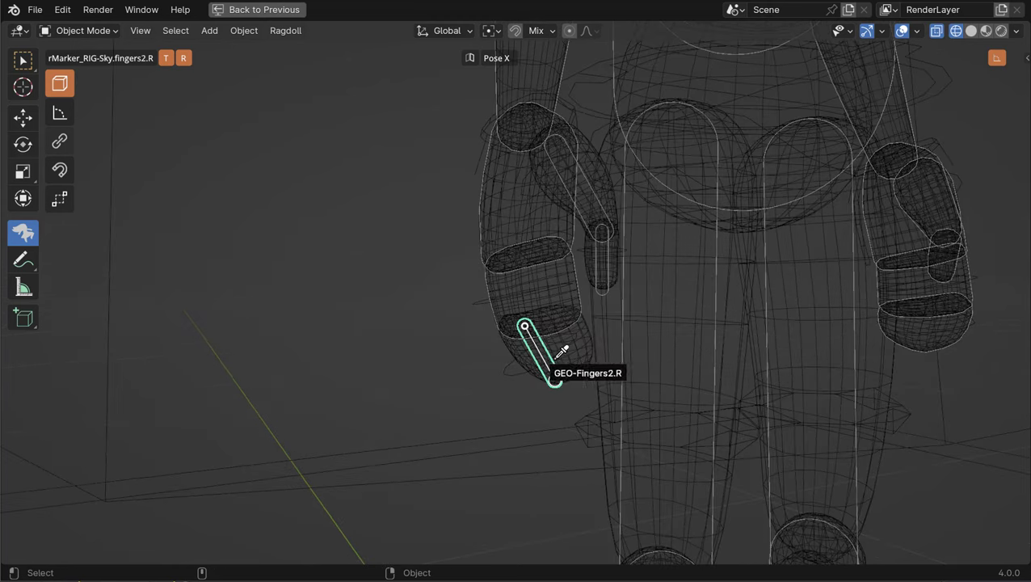
middle_click_drag(562, 352, 835, 365)
Step: Replace the thigh and shin capsules of both legs with the matching leg meshes
left_click(637, 344)
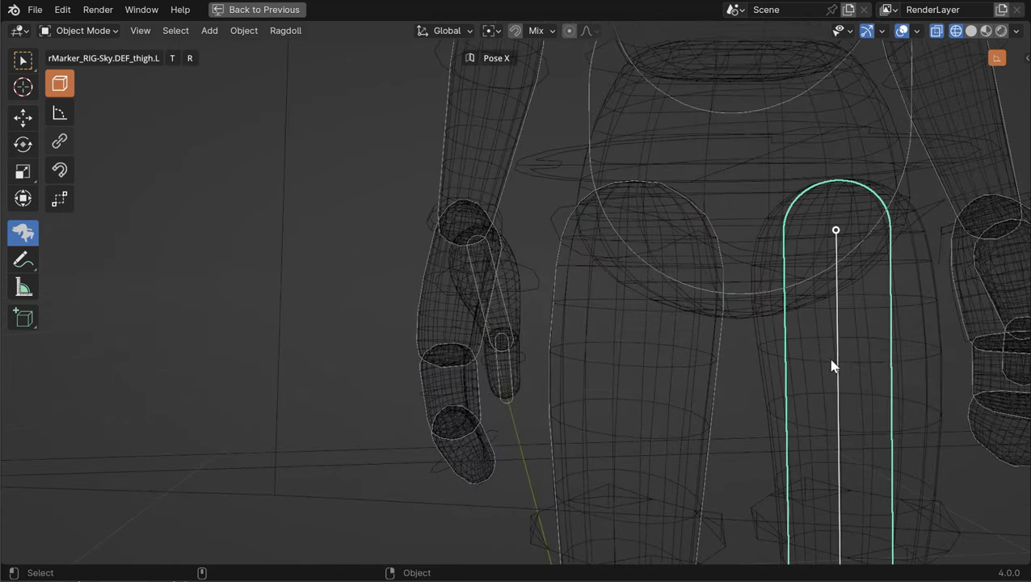
key("e")
left_click(792, 366)
right_click_drag(792, 366, 711, 312, "alt")
left_click_drag(711, 311, 736, 336, "alt")
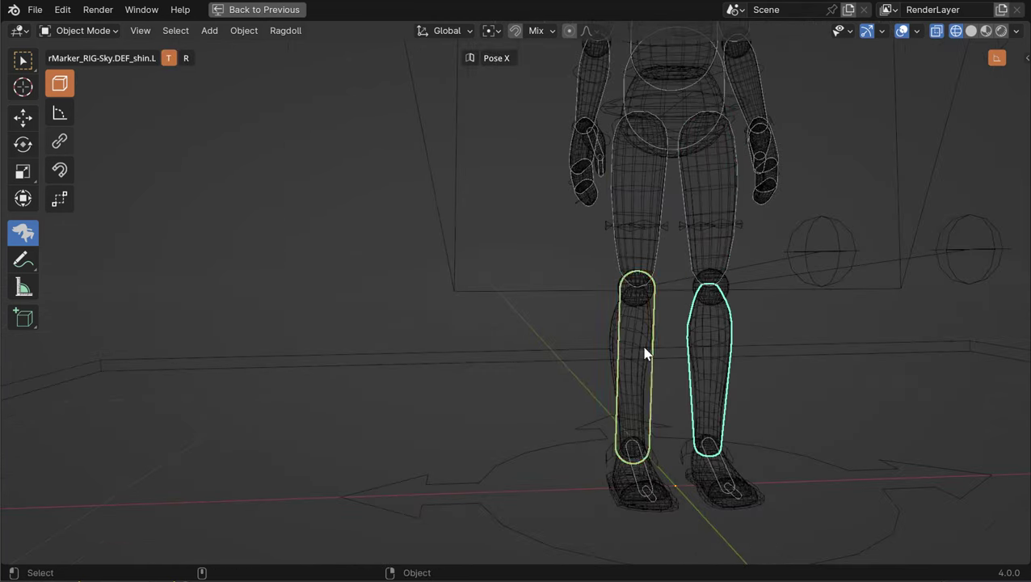
middle_click_drag(636, 366, 628, 340)
scroll(634, 374, "up", 3)
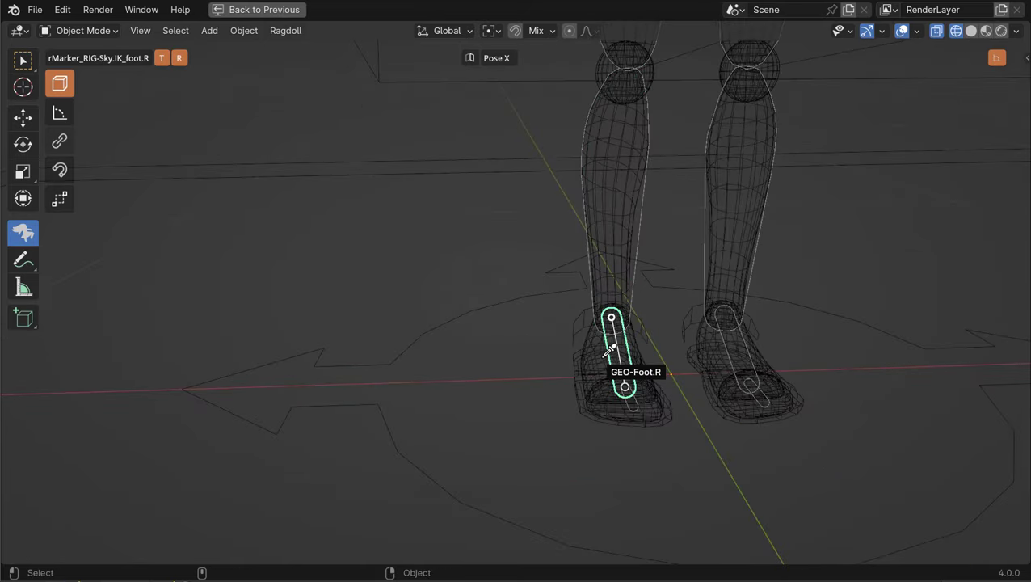
Step: Replace the capsules of the right and left foot markers with the foot meshes
left_click(604, 355)
left_click_drag(616, 356, 657, 362, "alt")
left_click(740, 373)
left_click(742, 396)
left_click_drag(744, 410, 687, 426, "alt")
Step: Replace the capsules of the toes markers with the toe meshes, using GEO-Toes.R for the right foot
left_click(638, 391)
left_click_drag(640, 392, 670, 389, "alt")
key("e")
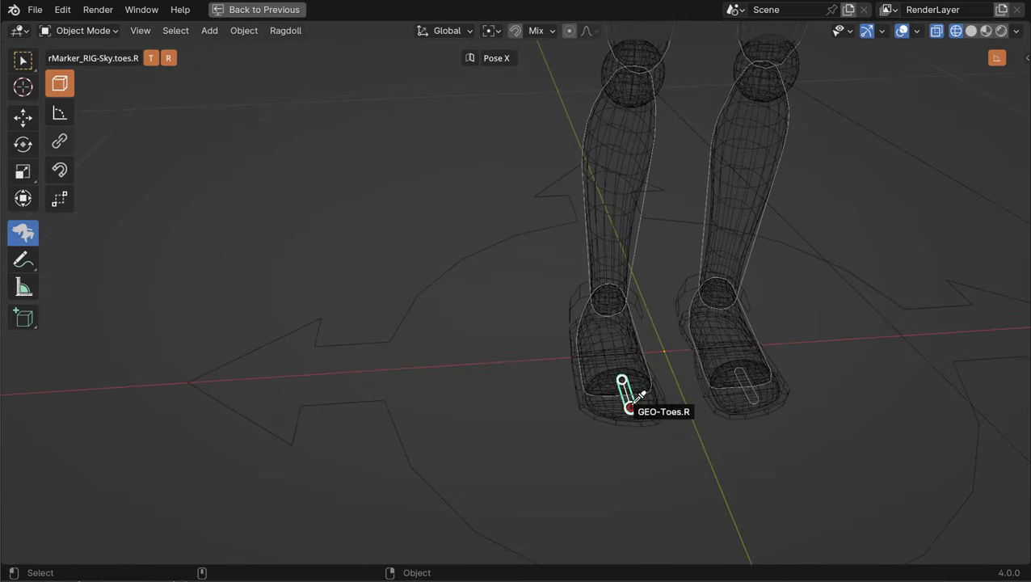
left_click(636, 404)
Step: Replace the head marker's capsule with the head mesh
right_click_drag(636, 403, 544, 223, "alt")
left_click_drag(544, 223, 517, 194, "alt")
left_click(527, 150)
right_click_drag(527, 150, 481, 208, "alt")
left_click_drag(481, 207, 548, 256, "alt")
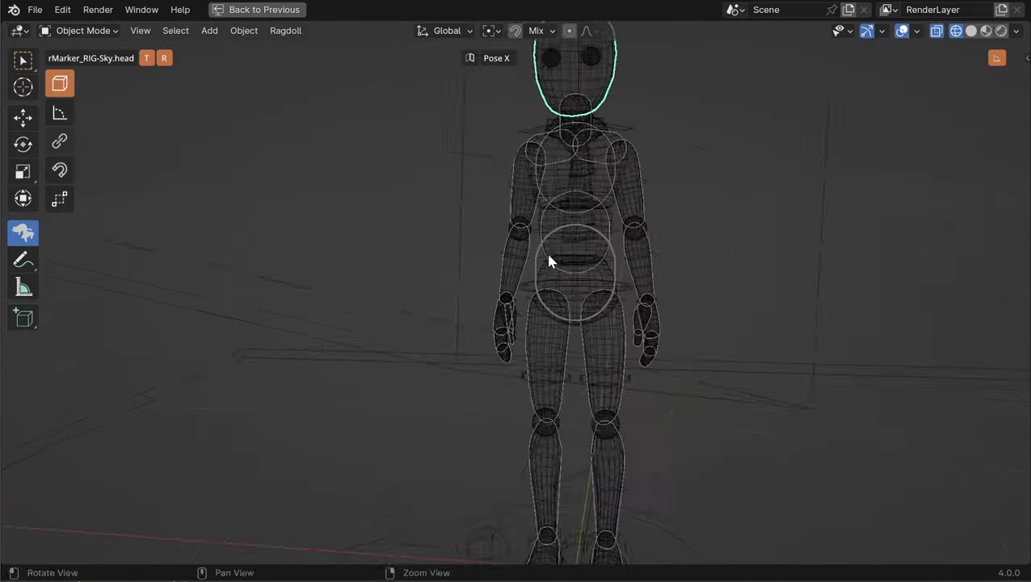
Step: Examine the fitted marker shapes on the whole character from several sides and play the simulation
mouse_move(549, 260)
middle_mouse_down()
mouse_move(587, 282)
mouse_move(646, 274)
mouse_move(577, 294)
mouse_move(548, 272)
middle_mouse_up()
left_click(540, 308)
scroll(540, 308, "up", 4)
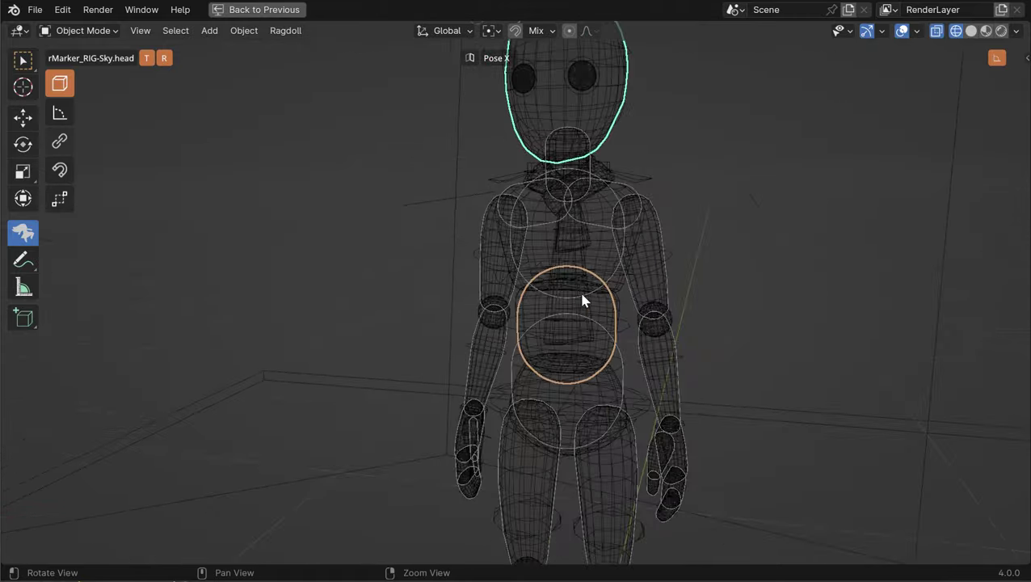
right_click_drag(582, 294, 600, 296, "alt")
left_click_drag(600, 296, 632, 273, "alt")
right_click_drag(633, 273, 588, 291, "alt")
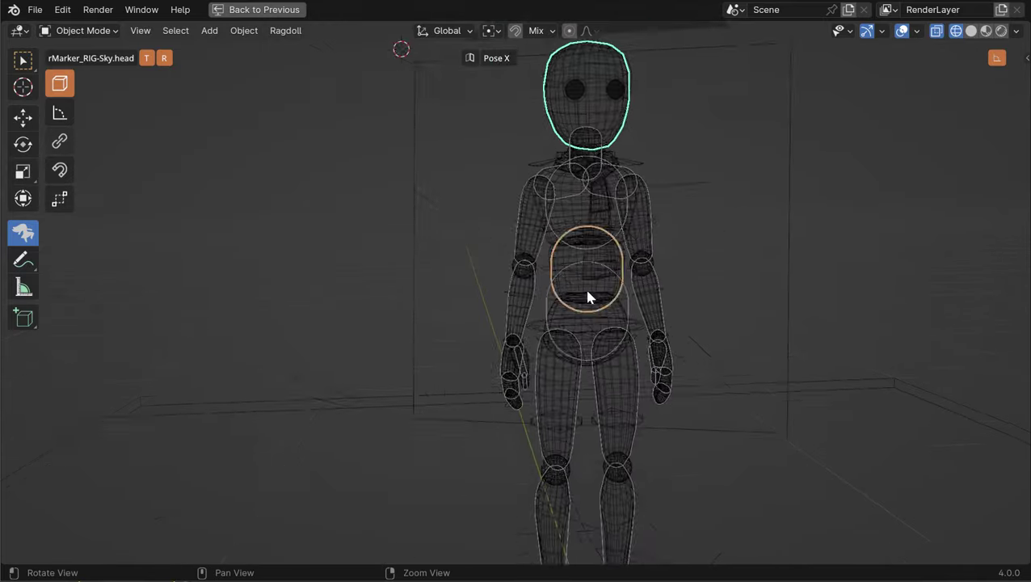
mouse_move(588, 299)
middle_mouse_down()
mouse_move(573, 317)
mouse_move(679, 359)
middle_mouse_up()
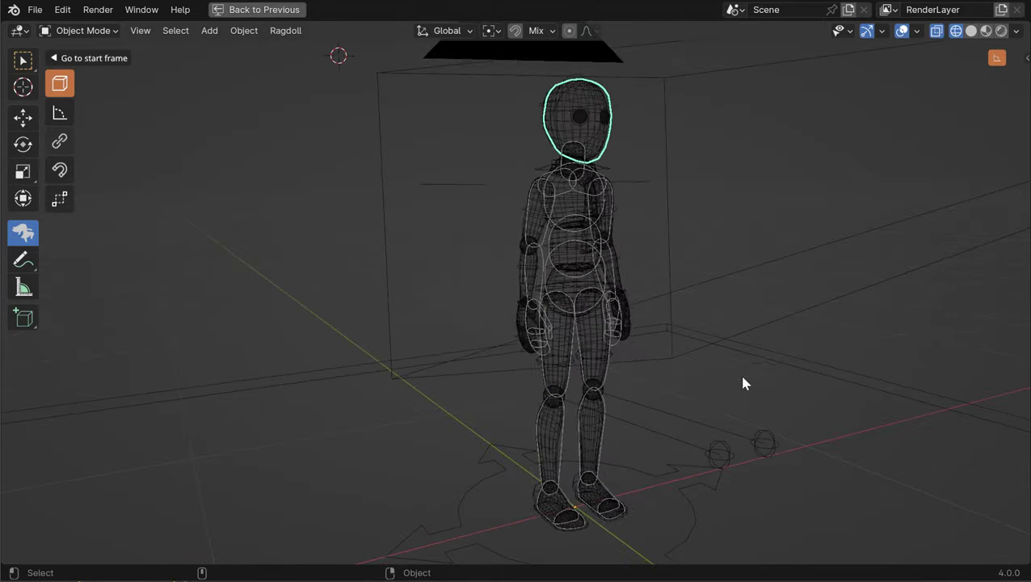
middle_click_drag(743, 383, 580, 306)
middle_click_drag(635, 375, 501, 329)
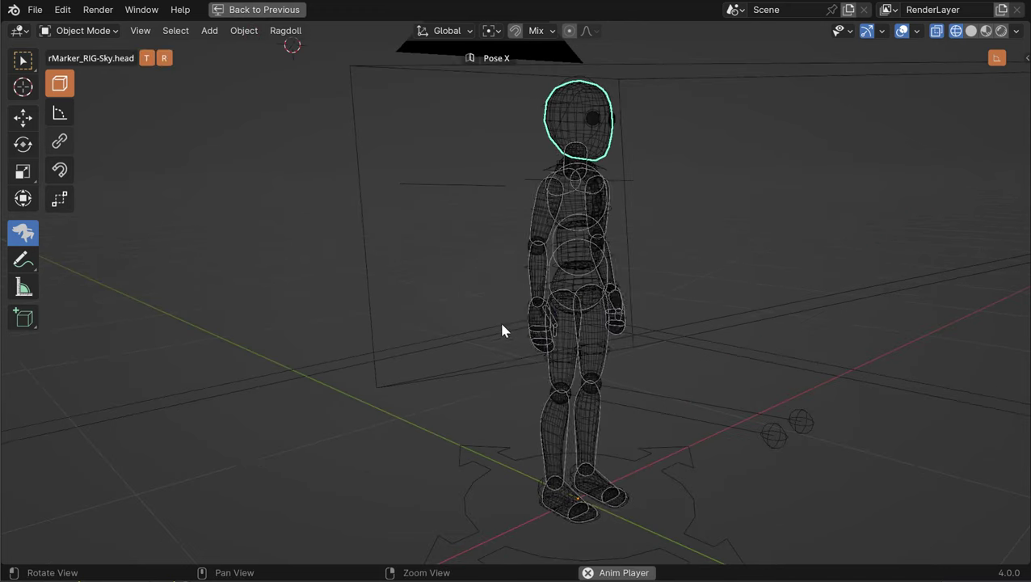
key("Escape")
key("space")
left_click_drag(605, 342, 582, 338, "alt")
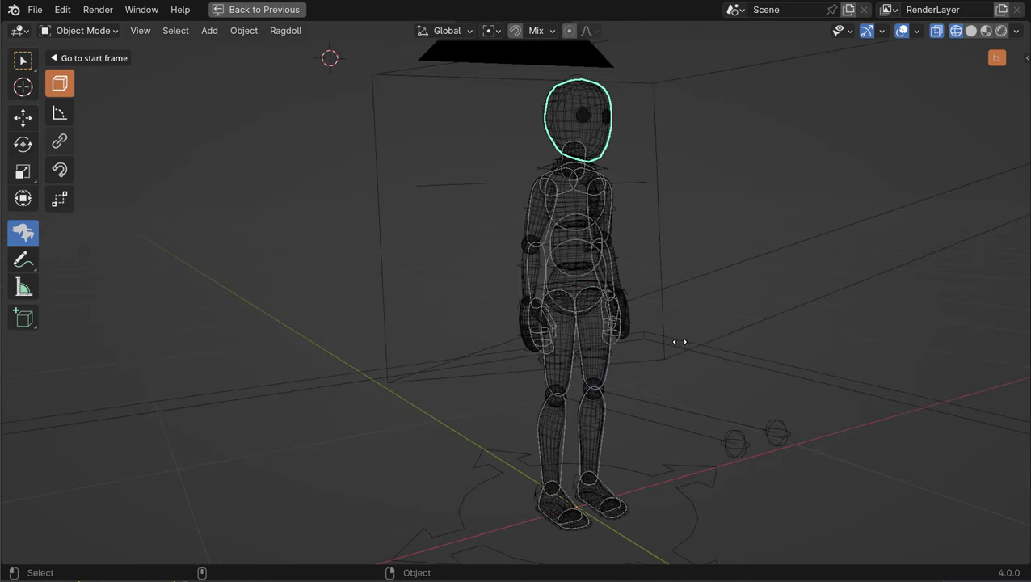
Step: Select the torso marker and restore the full workspace layout around the viewport
middle_click_drag(679, 341, 729, 317)
left_click(539, 279)
middle_click_drag(540, 278, 570, 291)
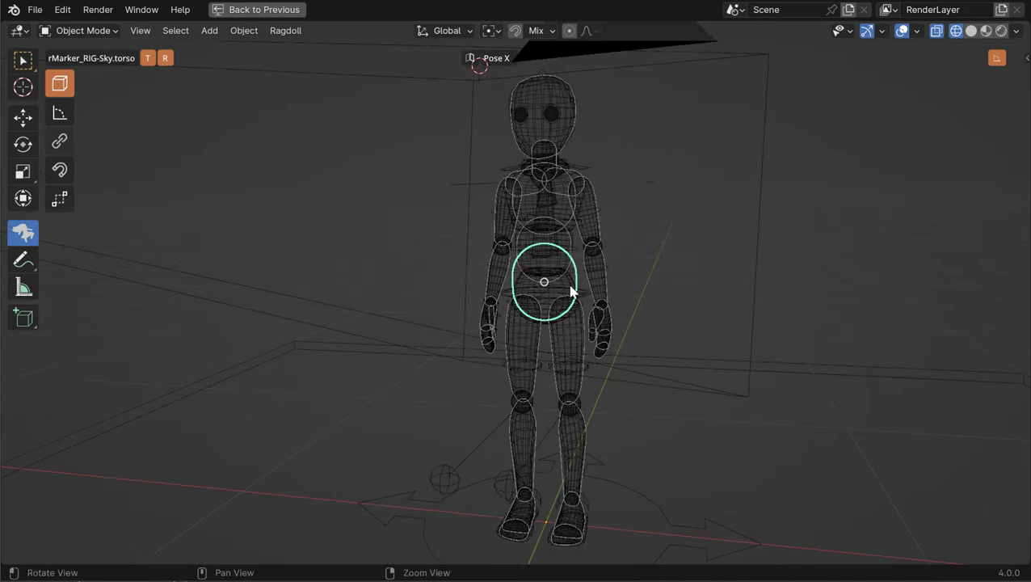
key("ctrl+space")
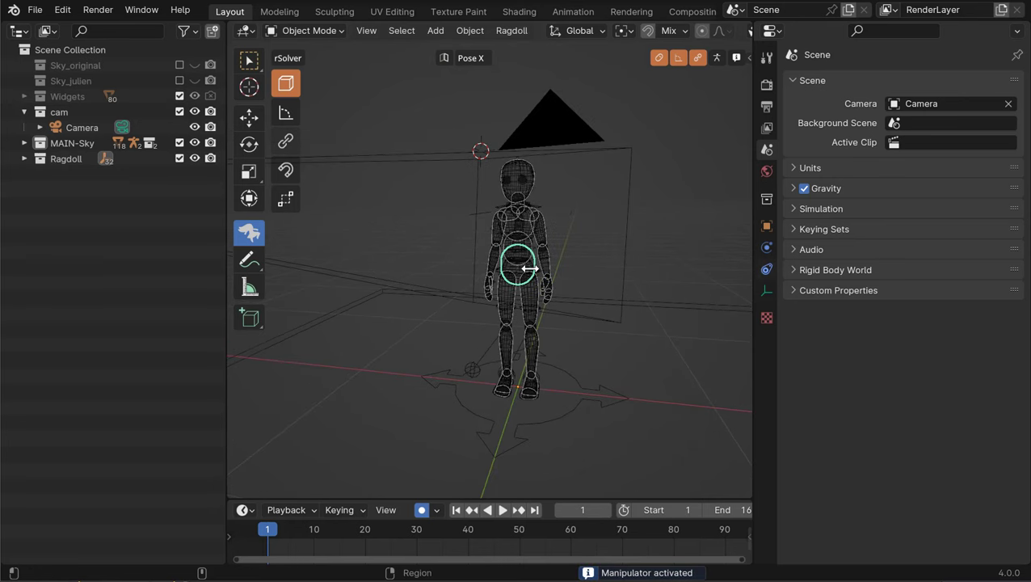
Step: Change the torso marker's Behaviour from Animated to Simulated, ending on Use Group so it follows the torso group
left_click(530, 268)
key("KP_Decimal")
left_click(767, 268)
left_click(767, 247)
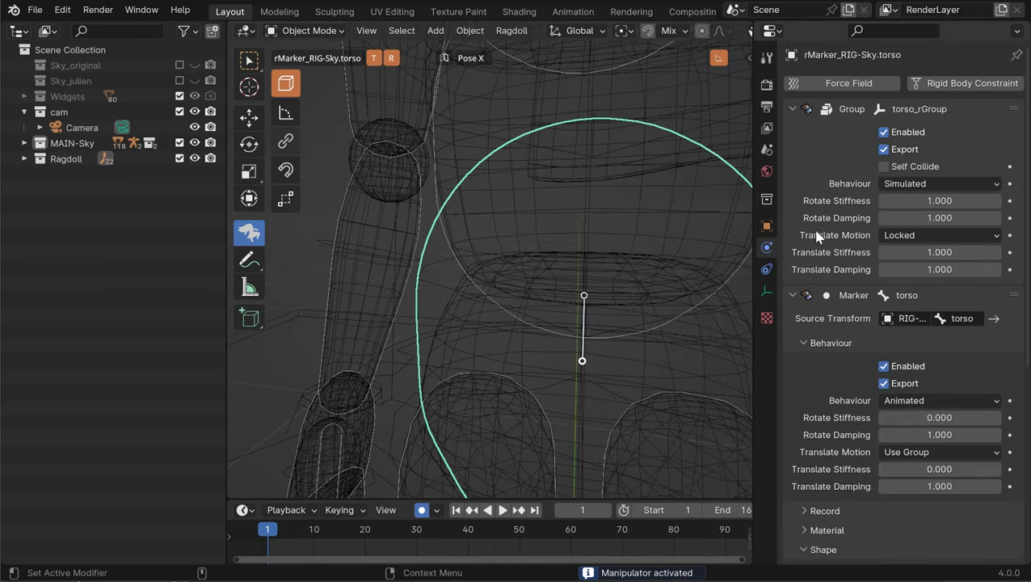
left_click(902, 401)
left_click(907, 454)
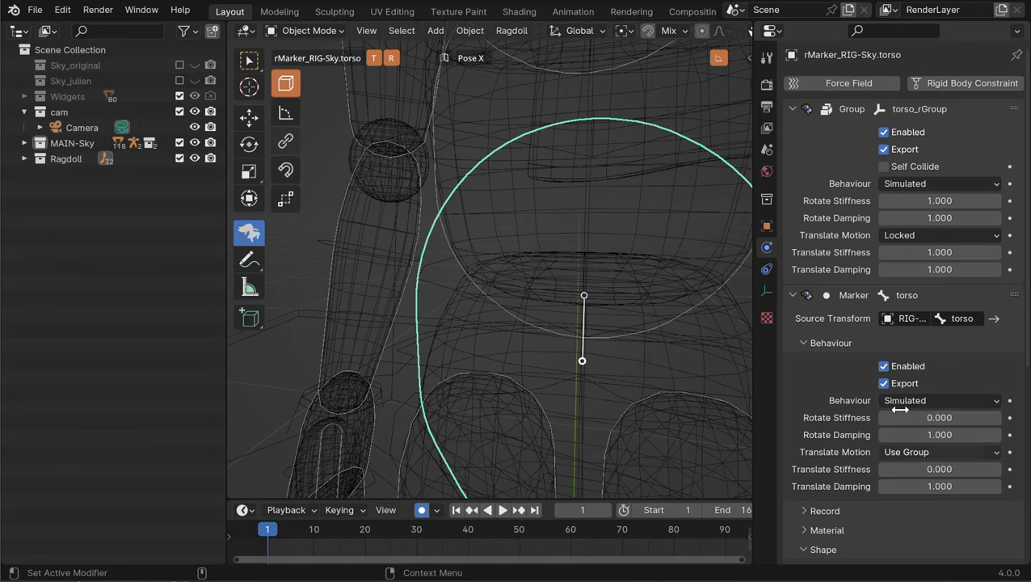
left_click(909, 400)
left_click(895, 418)
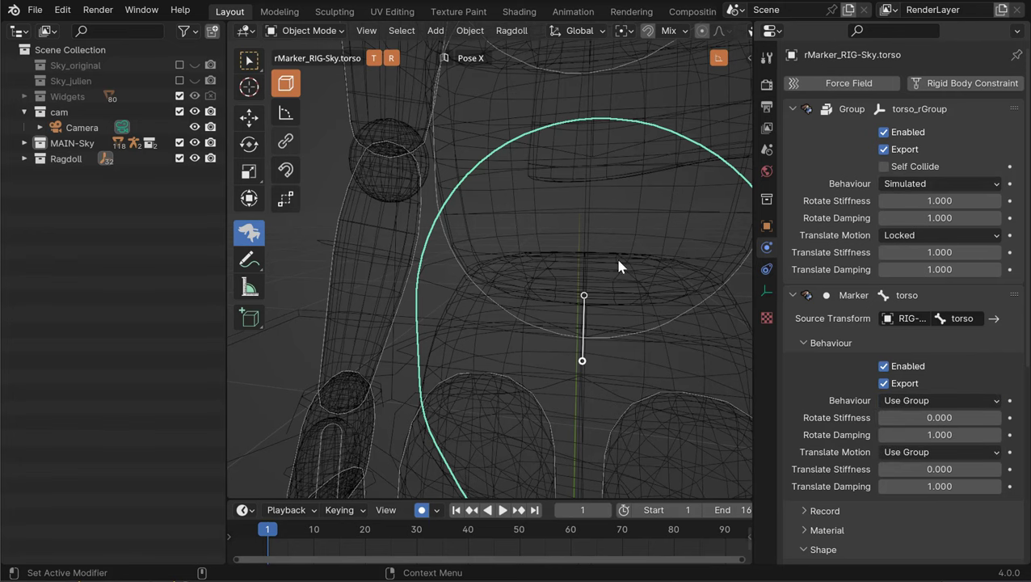
Step: Play the simulation with the torso marker following its group and watch how the character falls
right_click_drag(638, 281, 517, 292, "alt")
left_click_drag(566, 295, 520, 270, "alt")
right_click_drag(533, 279, 568, 319, "alt")
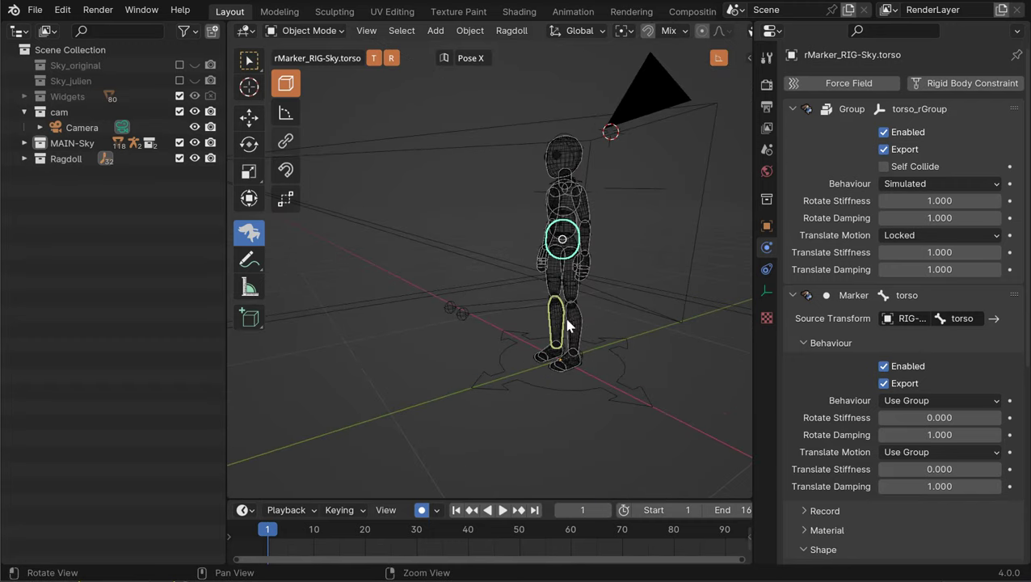
key("space")
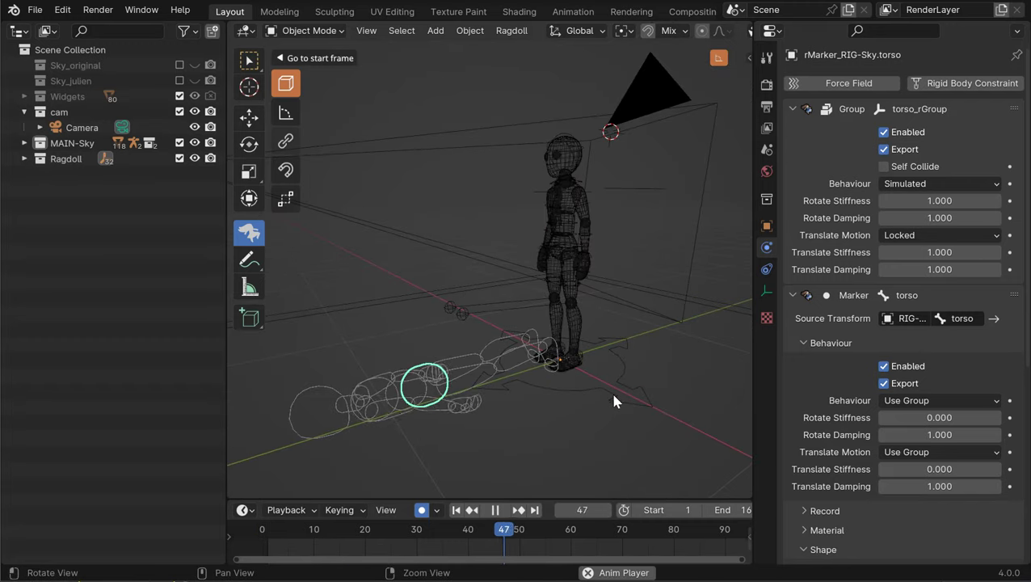
middle_click_drag(535, 293, 540, 228)
key("Escape")
key("space")
key("Escape")
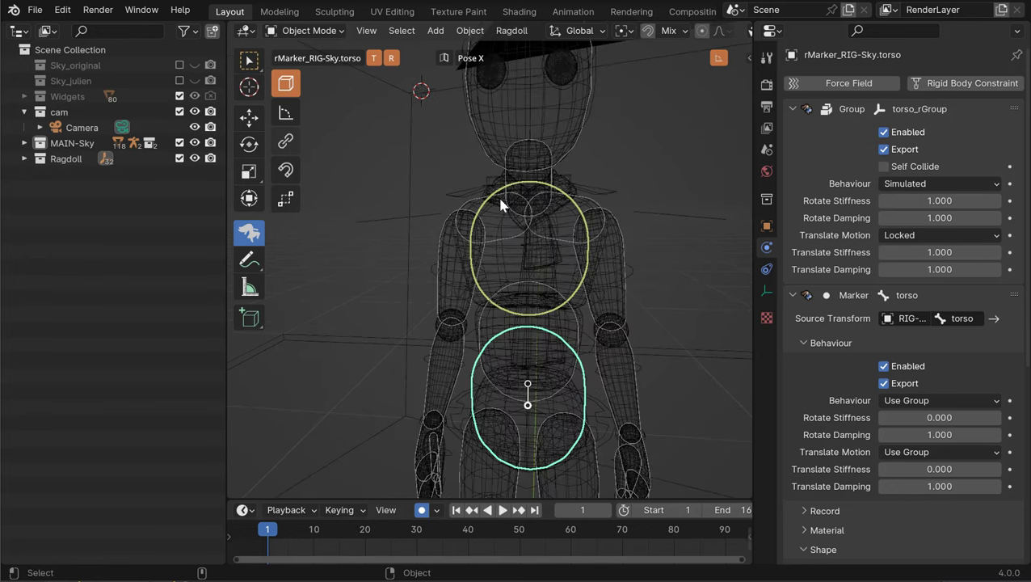
Step: Enable Pose X mirroring and shift the left shoulder marker's capsule away from the body's centre line
right_click_drag(546, 265, 554, 233, "alt")
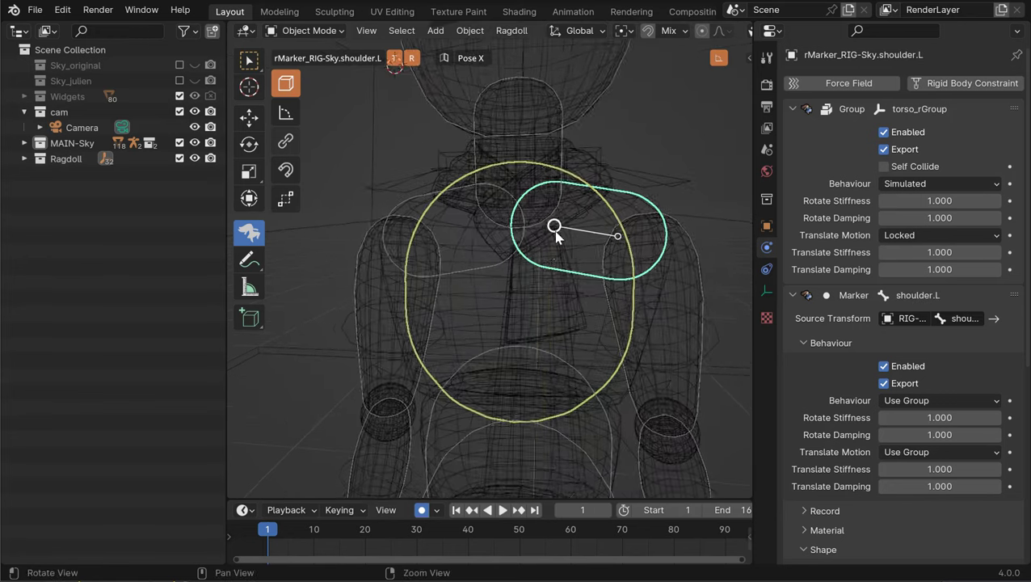
middle_click_drag(555, 233, 546, 240, "alt")
key("ctrl+space")
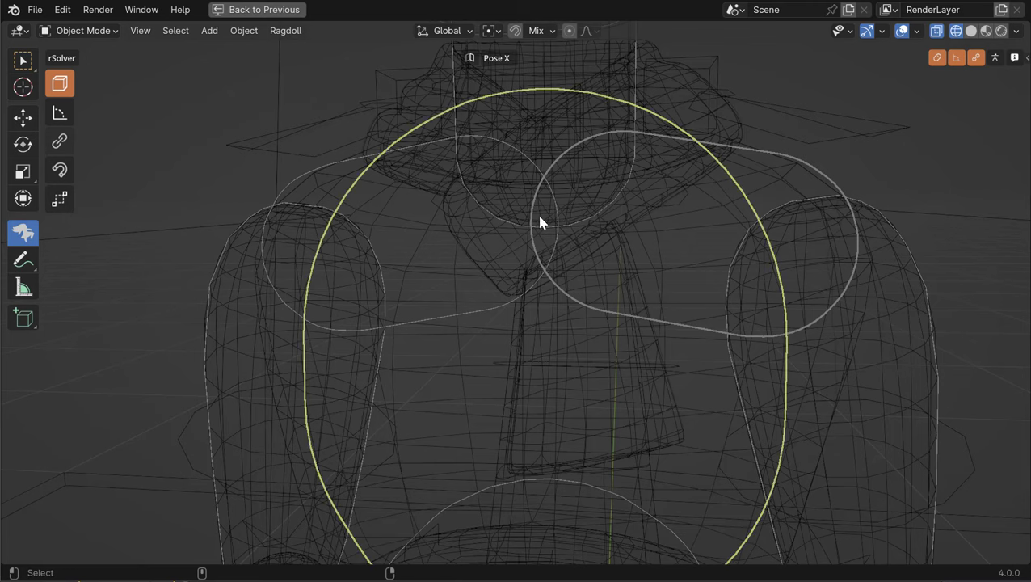
left_click(470, 60)
scroll(687, 275, "down", 3)
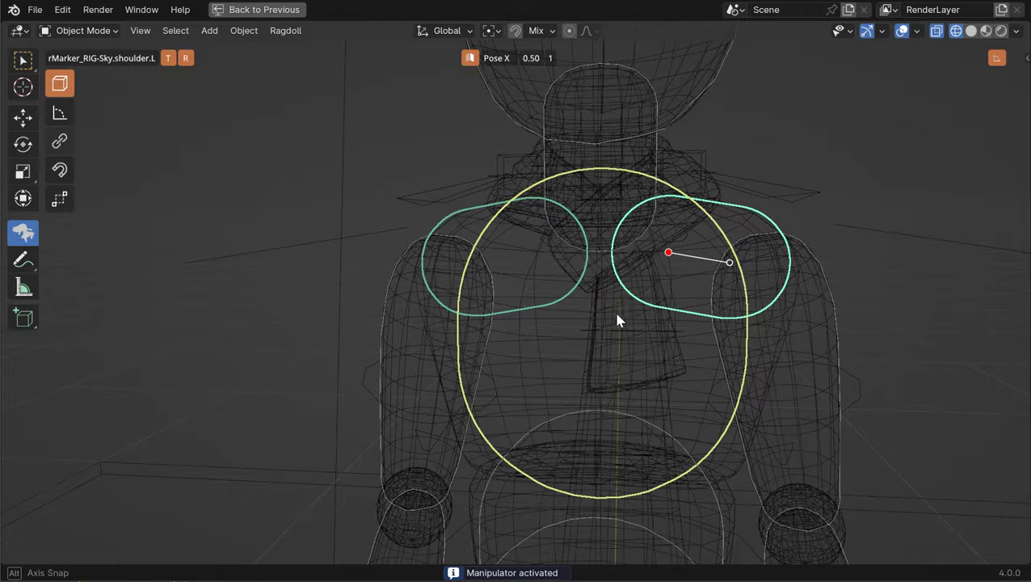
middle_click_drag(617, 320, 693, 279)
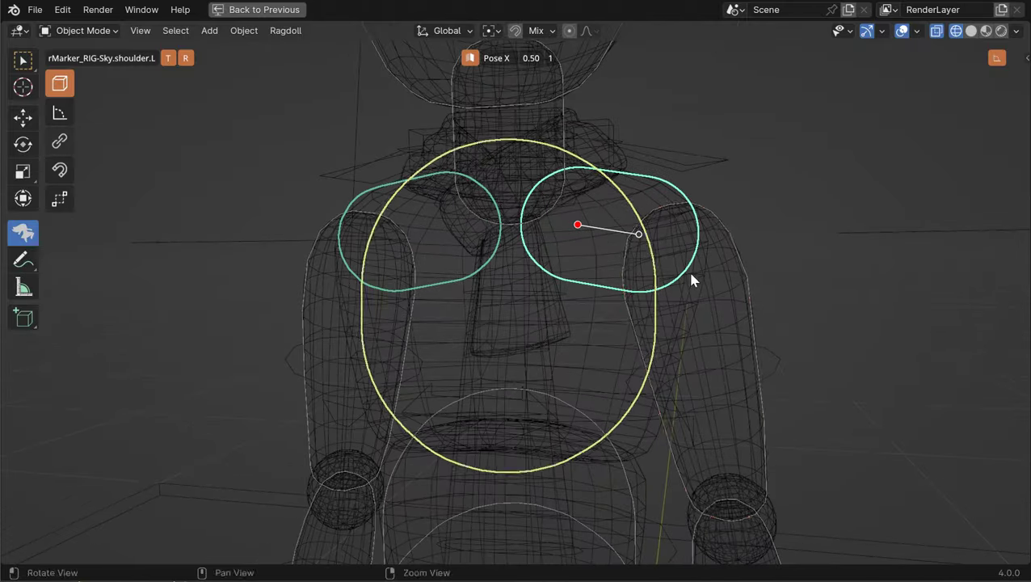
Step: Examine the chest, neck and shoulder markers for overlaps between neighbouring shapes
left_click(620, 303)
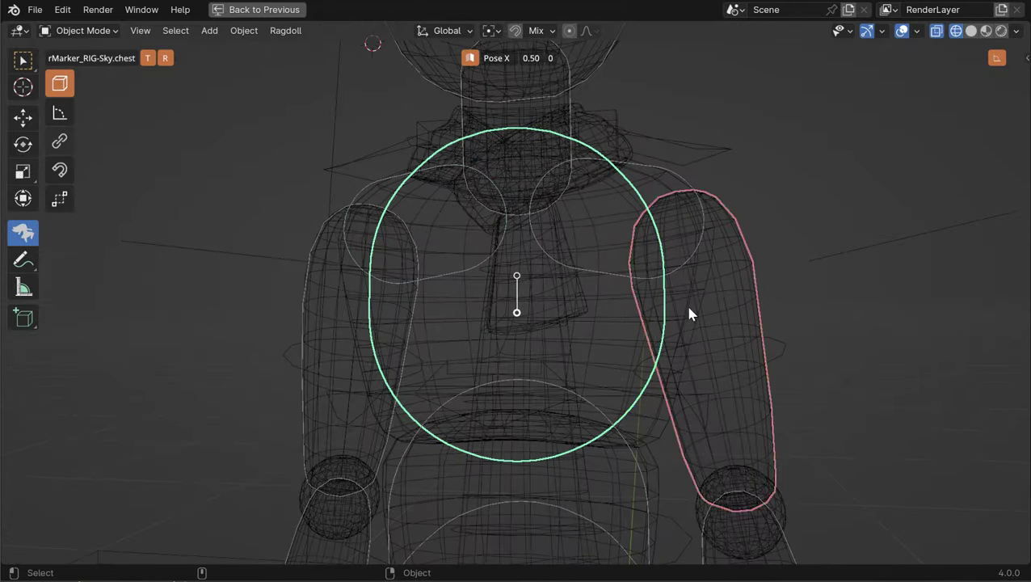
middle_click_drag(600, 292, 521, 194)
left_click(522, 162)
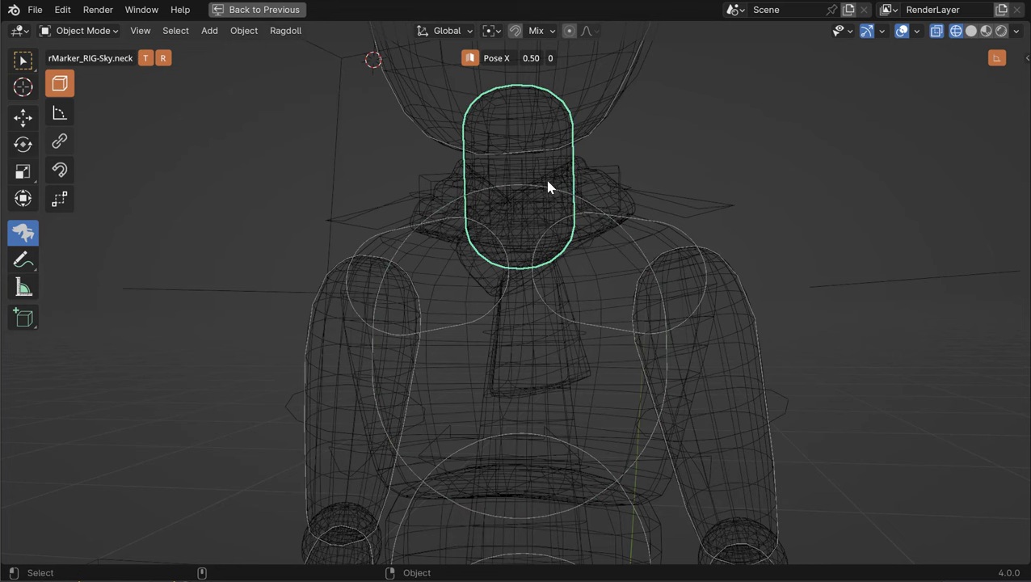
left_click_drag(537, 200, 523, 209, "alt")
left_click(643, 242)
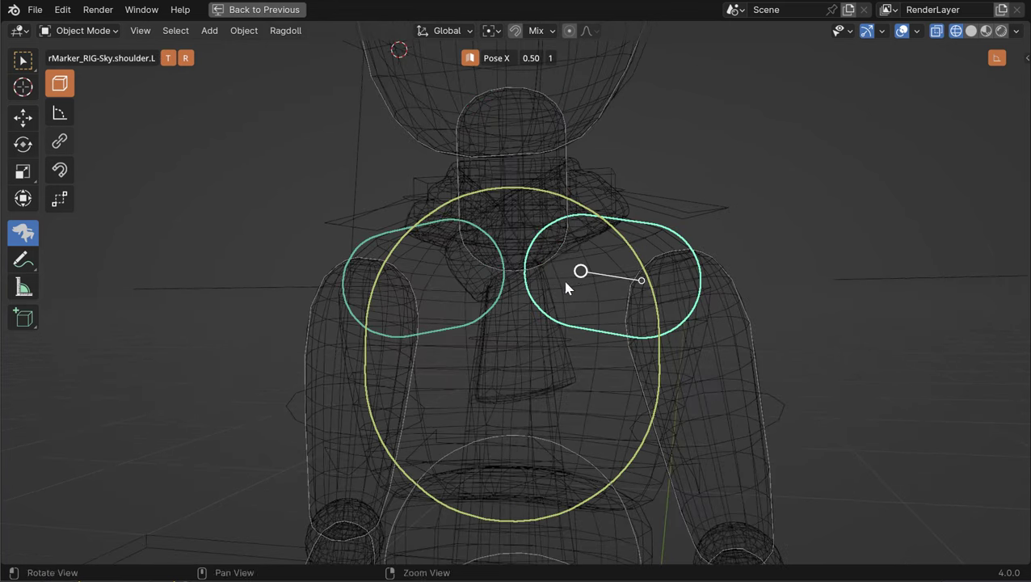
middle_click_drag(566, 288, 559, 214)
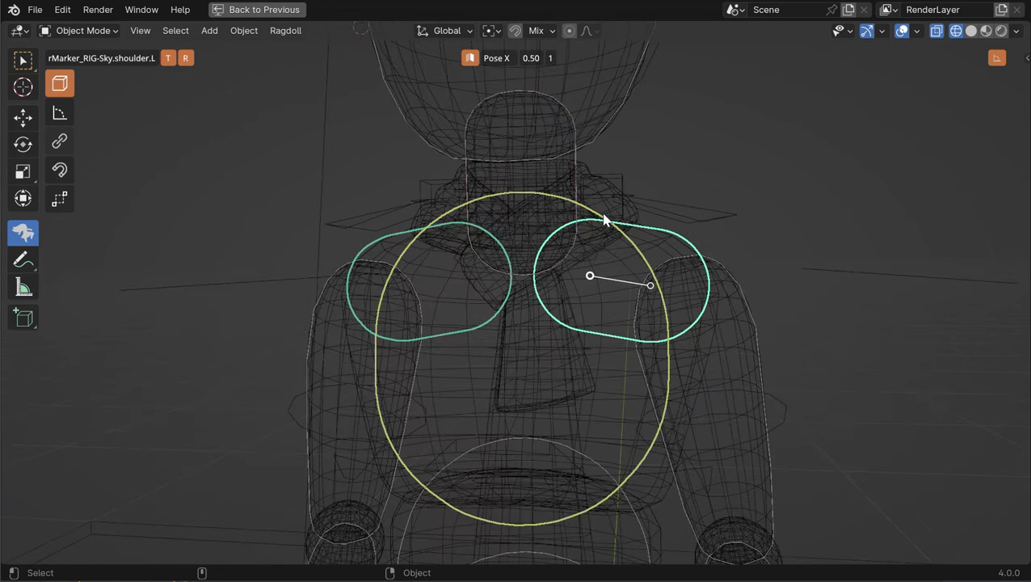
scroll(604, 220, "down", 6)
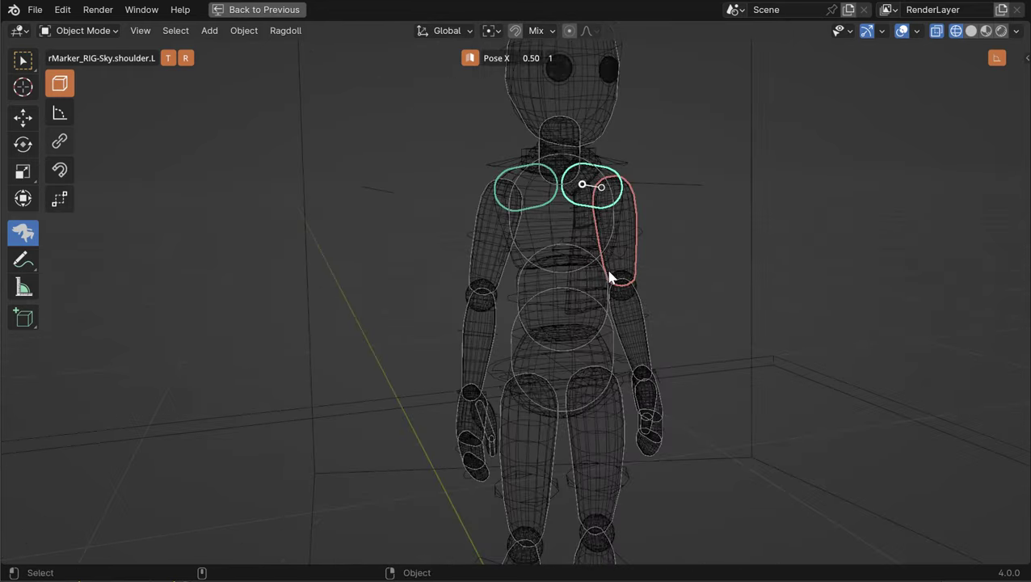
Step: Restore the full workspace layout and play the simulation with the adjusted shoulder shapes, returning to the start frame
key("ctrl+space")
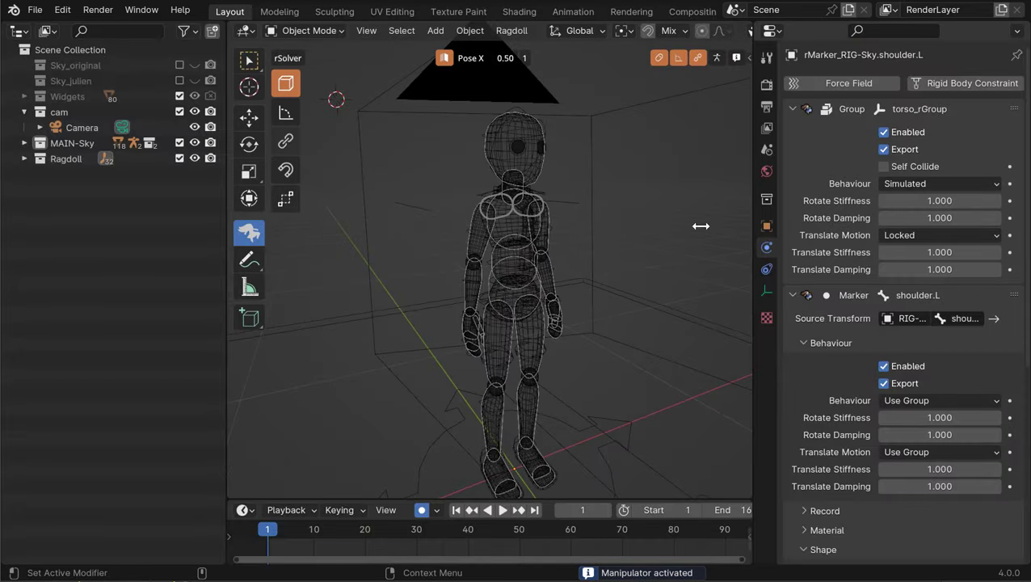
left_click_drag(611, 304, 589, 313, "alt")
key("space")
key("space")
key("shift+Left")
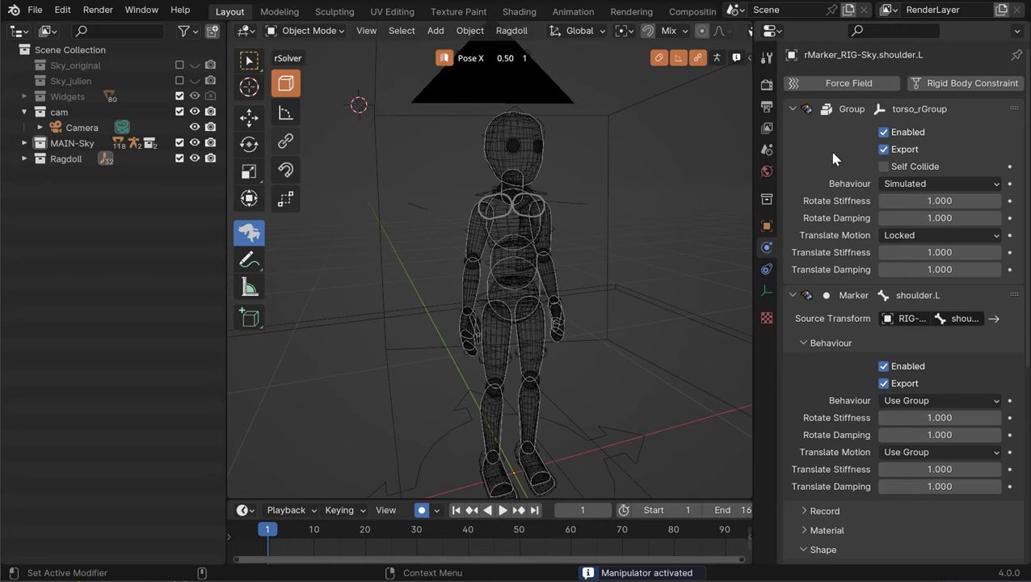
Step: Try Self Collide on the torso group and replay the simulation from the start several times
key("space")
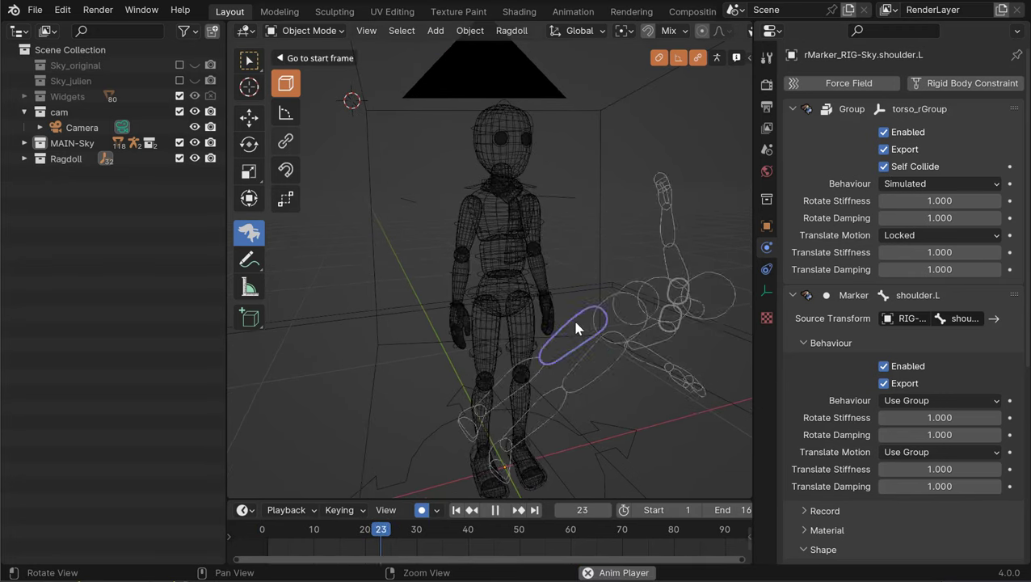
key("Escape")
key("space")
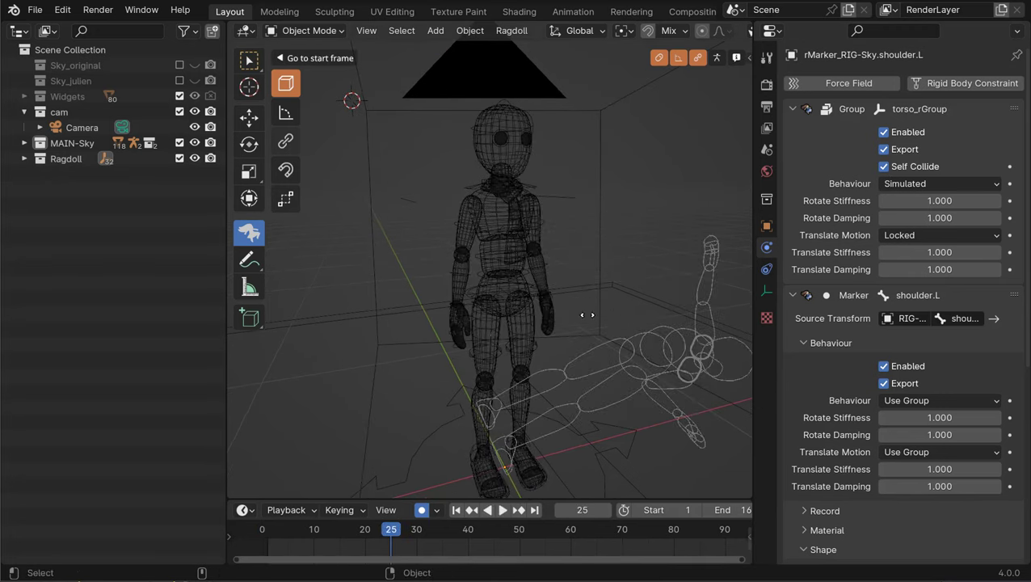
key("Escape")
key("space")
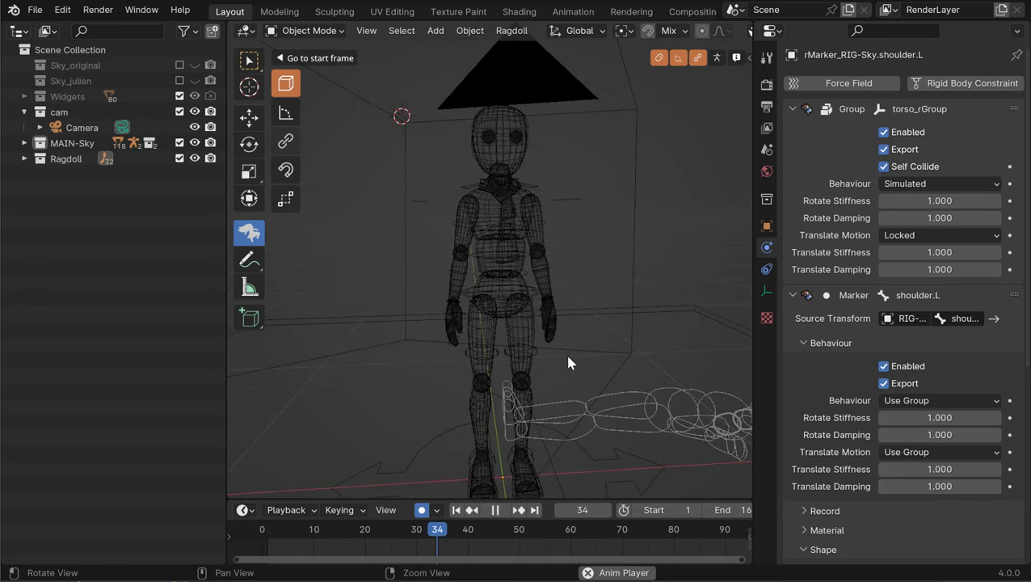
key("shift+Left")
key("space")
key("space")
key("shift+Left")
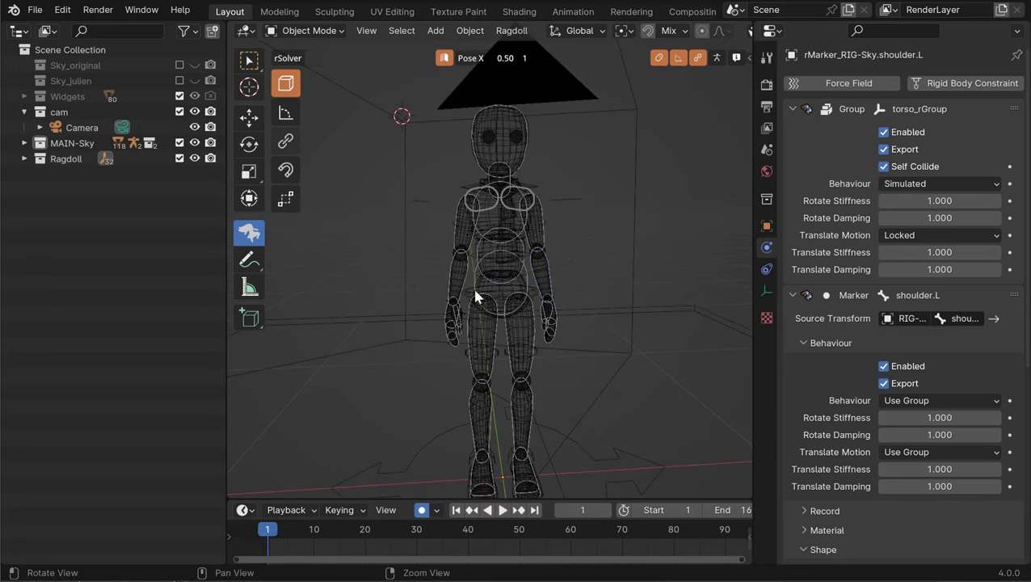
middle_click_drag(476, 295, 546, 317)
key("space")
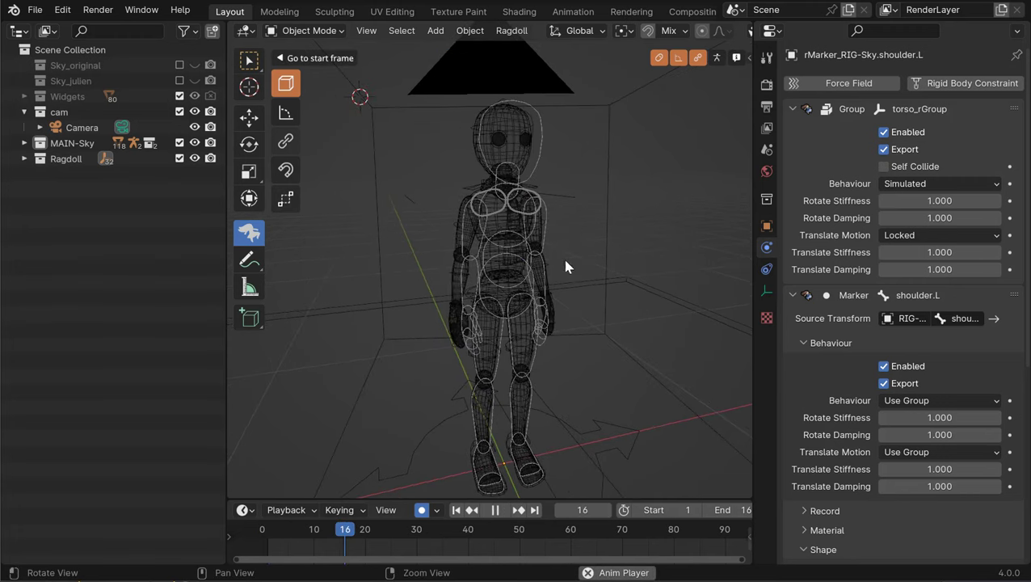
Step: Turn off Self Collide on the torso group, replay the simulation and return to the start frame
key("Escape")
middle_click_drag(568, 306, 557, 283)
left_click_drag(557, 278, 550, 287, "alt")
key("space")
key("space")
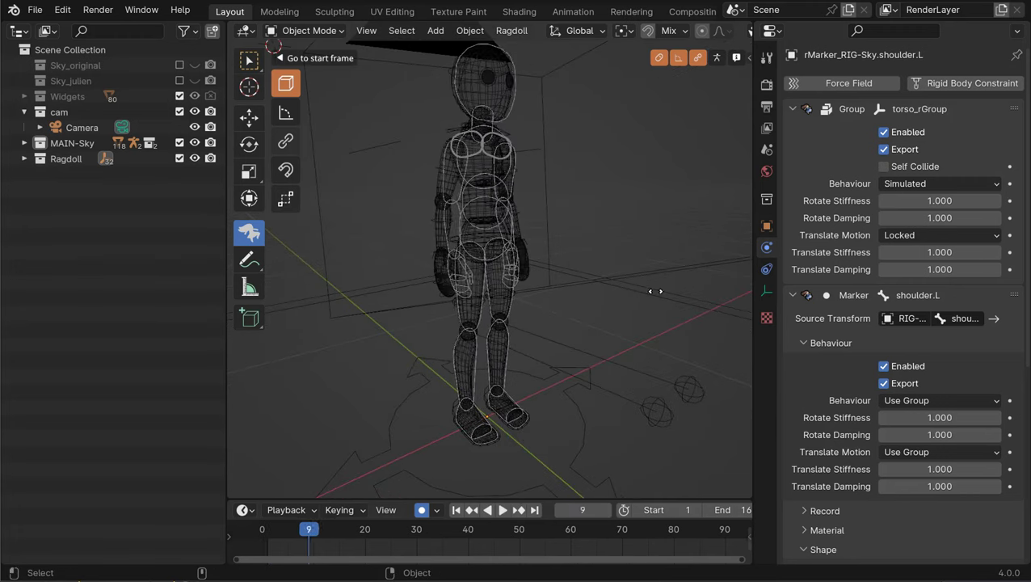
key("shift+Left")
Step: Set the torso group's Rotate Stiffness to 0.010 and replay the simulation from the start
left_click_drag(568, 224, 579, 245, "alt")
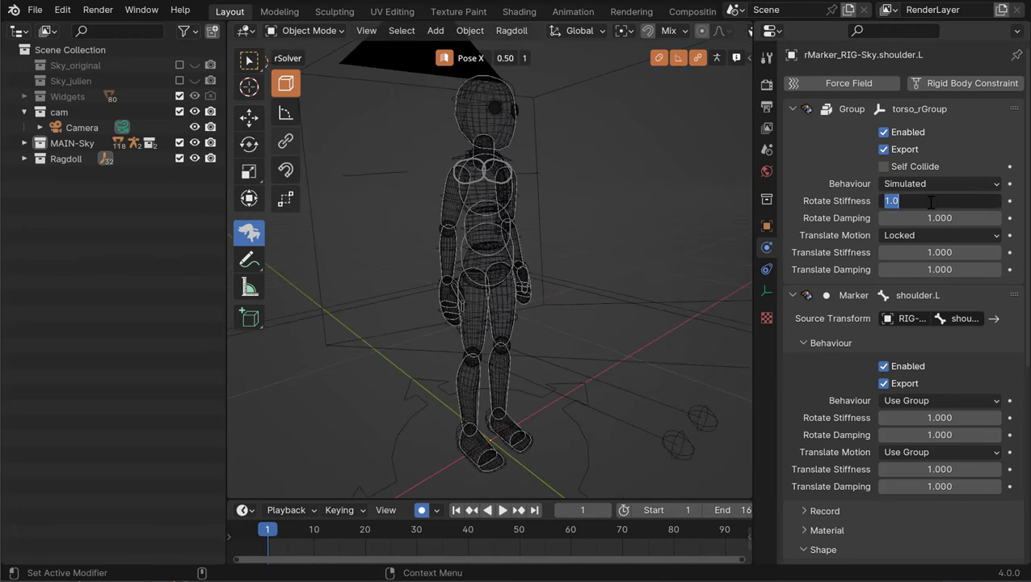
middle_click_drag(574, 230, 589, 269)
key("space")
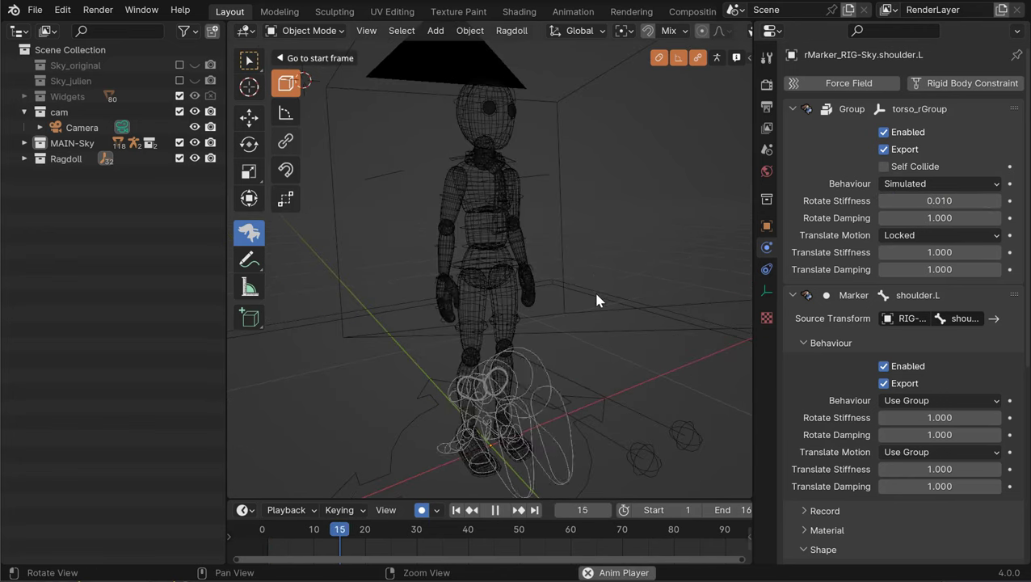
key("shift+Left")
key("space")
middle_click_drag(494, 251, 530, 346)
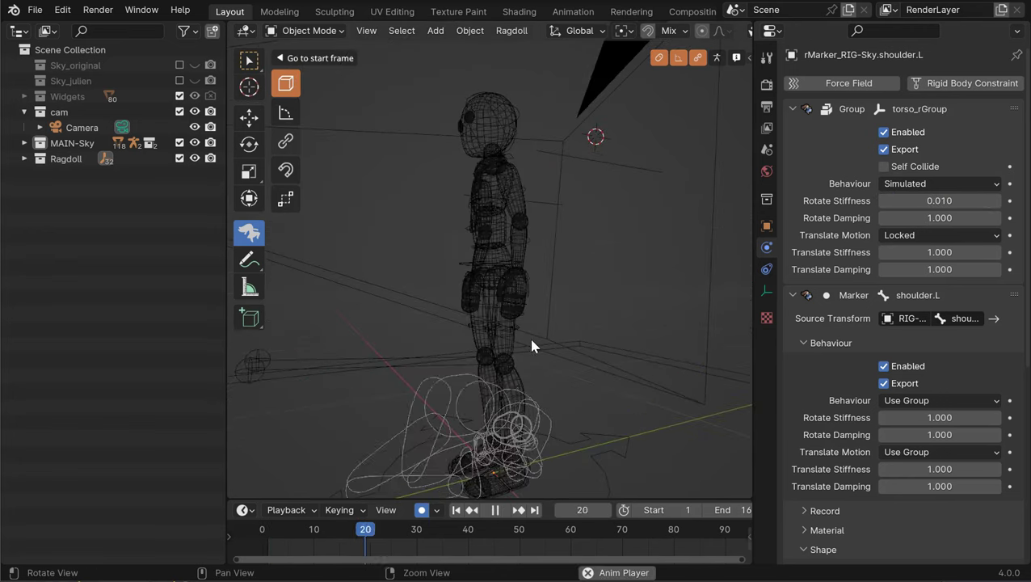
key("shift+Left")
key("space")
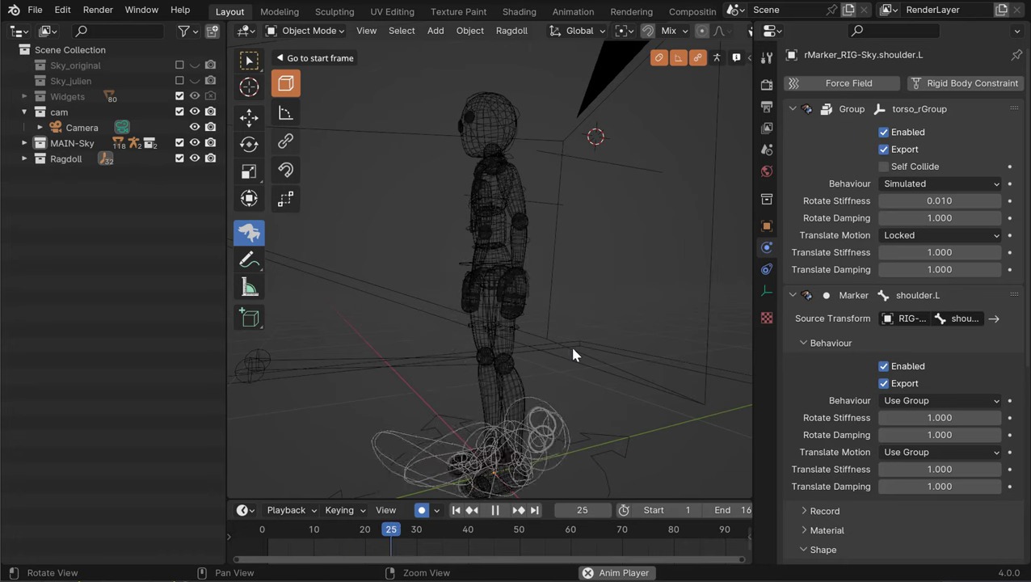
Step: Replay the low-stiffness simulation from the start several times and watch the limp body collapse from different sides
key("space")
key("shift+Left")
key("space")
middle_click_drag(481, 296, 528, 322)
key("space")
key("shift+Left")
key("space")
key("space")
key("shift+Left")
key("space")
key("Escape")
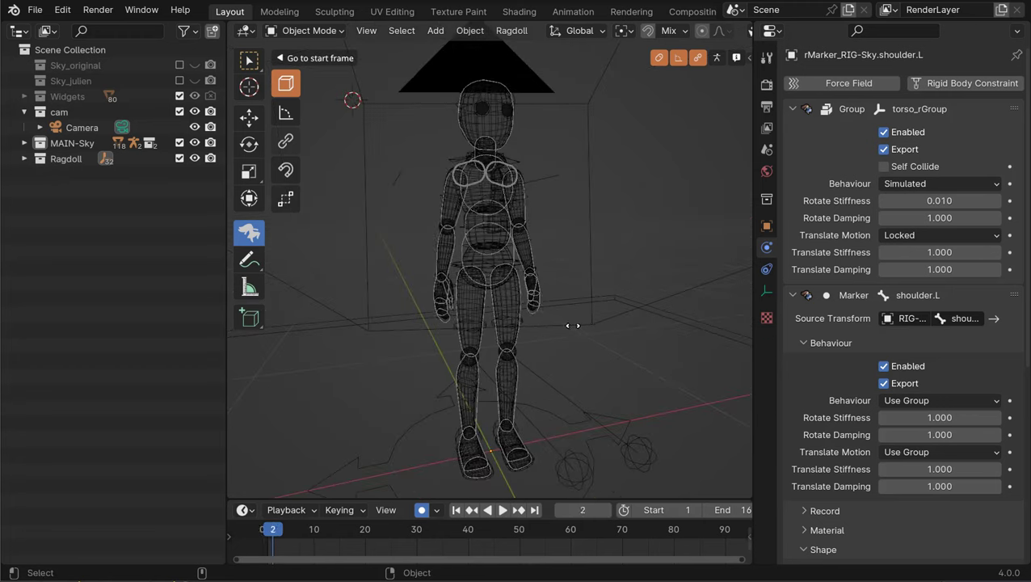
Step: Replay only the first frames of the simulation and examine the shoulder and upper-arm markers close up
key("shift+Left")
key("space")
key("Escape")
middle_click_drag(559, 294, 546, 256)
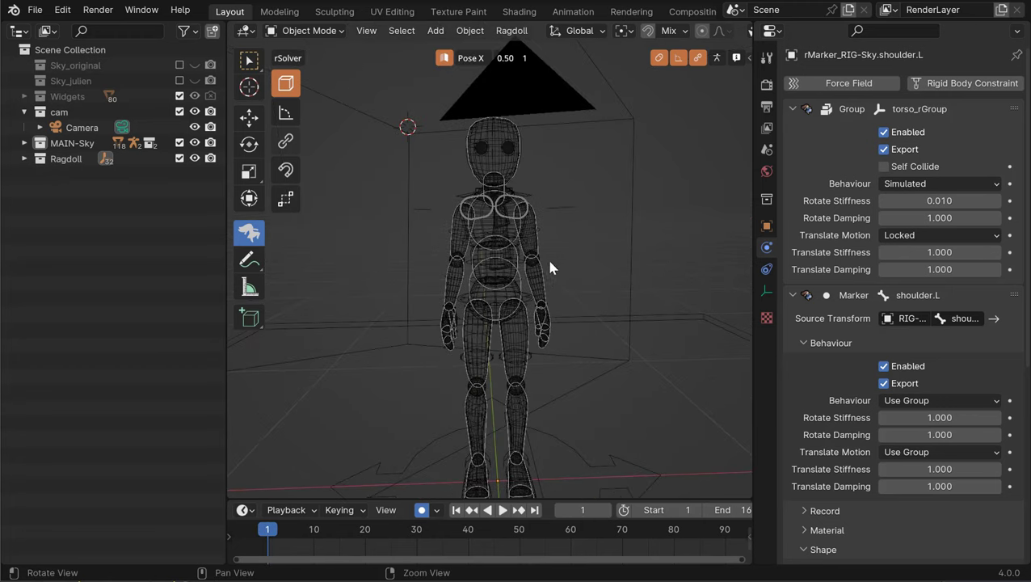
key("shift+Left")
key("space")
key("Escape")
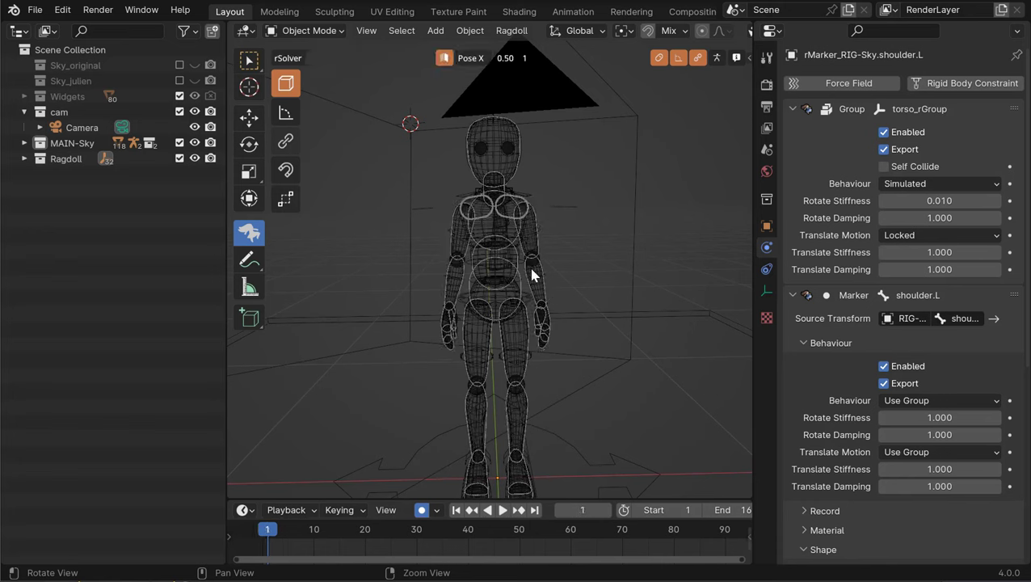
scroll(545, 287, "up", 2)
key("shift+Left")
key("space")
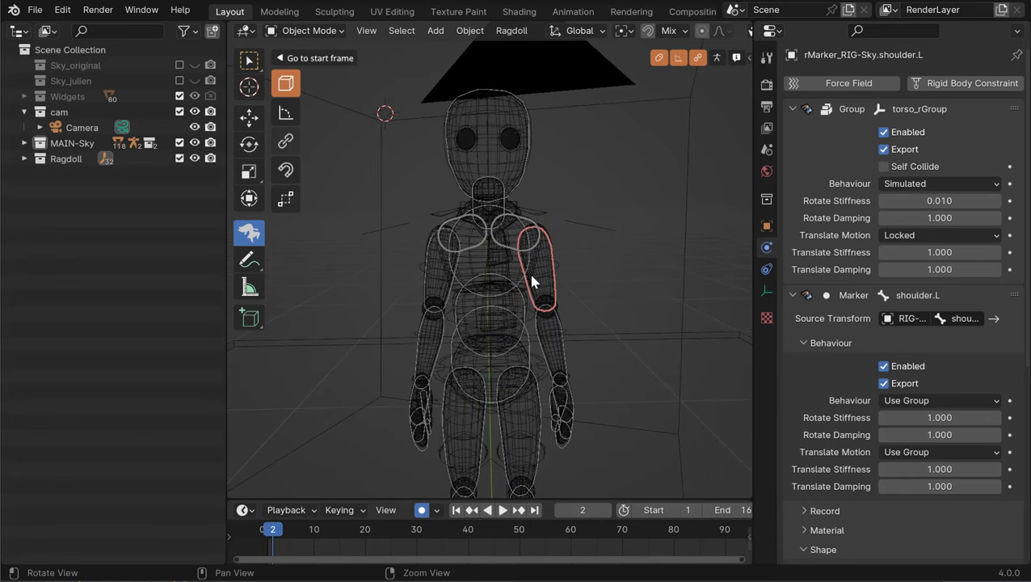
key("Escape")
middle_click_drag(524, 280, 555, 294)
scroll(502, 273, "up", 2)
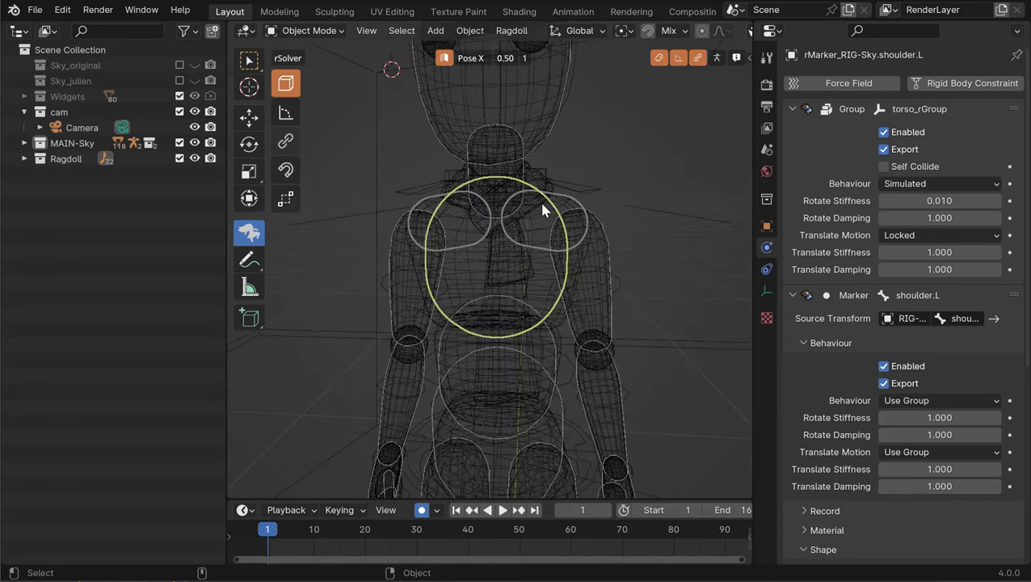
Step: Maximize the viewport, select the left shoulder marker and open its rotation limits with all three axes active
key("ctrl+space")
right_click_drag(612, 255, 484, 254, "alt")
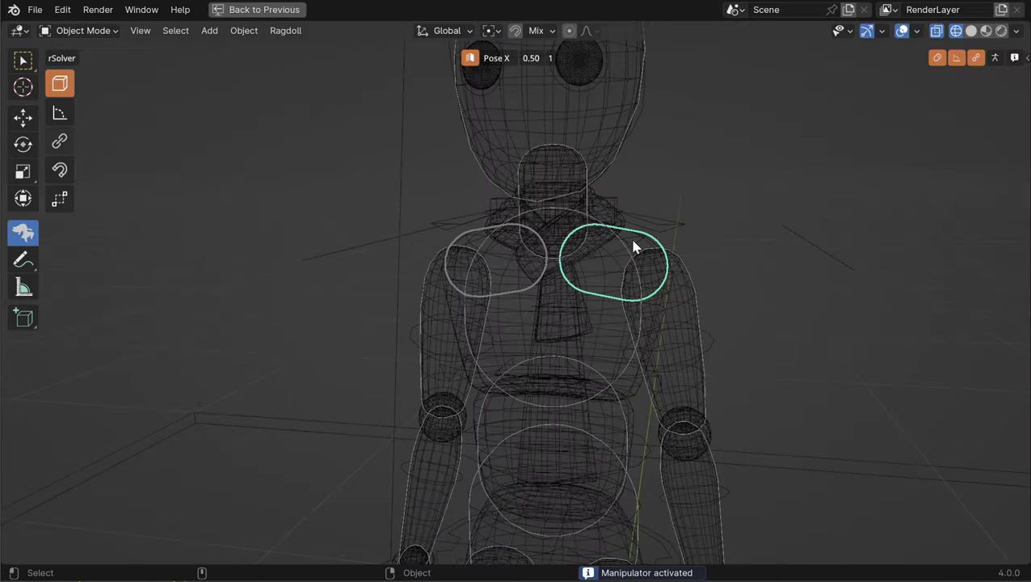
left_click(633, 242)
right_click_drag(633, 242, 535, 231, "alt")
left_click_drag(535, 230, 594, 219, "alt")
left_click(66, 114)
left_click_drag(195, 105, 214, 105)
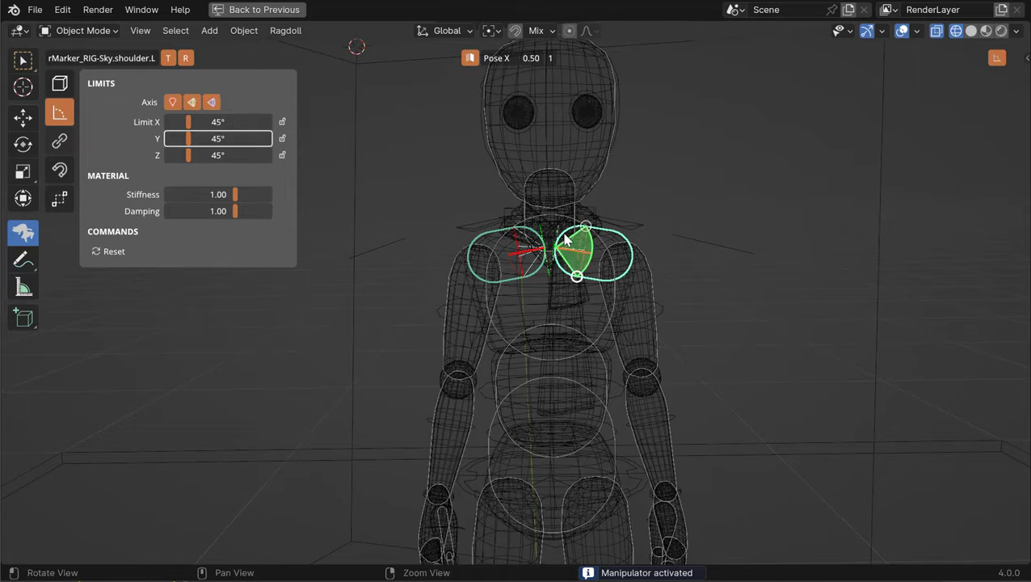
Step: Narrow the left shoulder marker's Y rotation limit to 21°, mirrored to the right shoulder
right_click_drag(565, 234, 600, 257, "alt")
left_click_drag(600, 257, 607, 279, "alt")
right_click_drag(607, 279, 615, 279, "alt")
left_click_drag(615, 279, 627, 283, "alt")
mouse_move(629, 287)
middle_mouse_down()
mouse_move(543, 329)
mouse_move(478, 402)
mouse_move(570, 297)
mouse_move(616, 281)
mouse_move(604, 218)
mouse_move(598, 288)
middle_mouse_up()
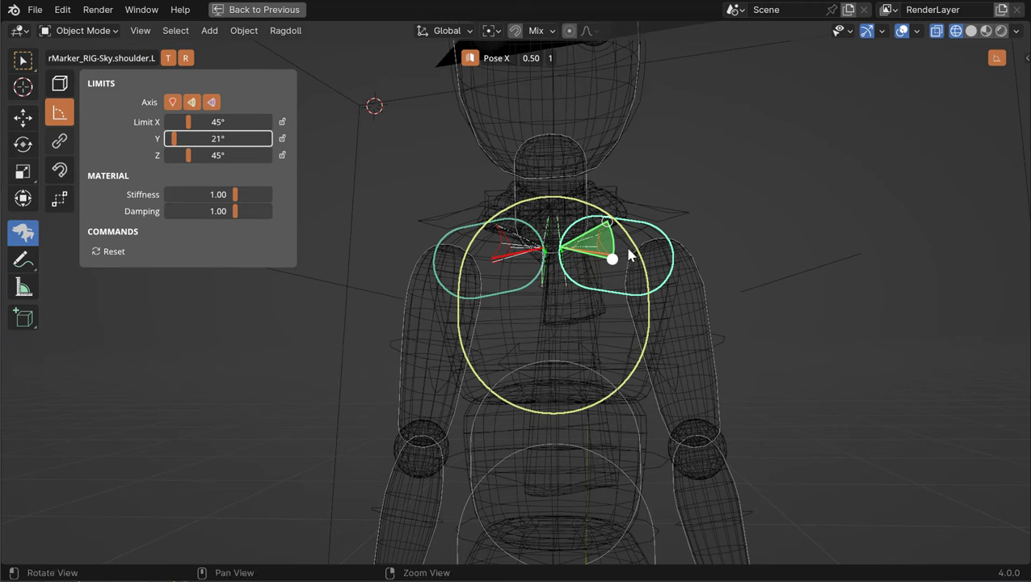
Step: Set the left shoulder marker's Y rotation limit to 26°, adjusting its upper bound
middle_click_drag(629, 256, 614, 236)
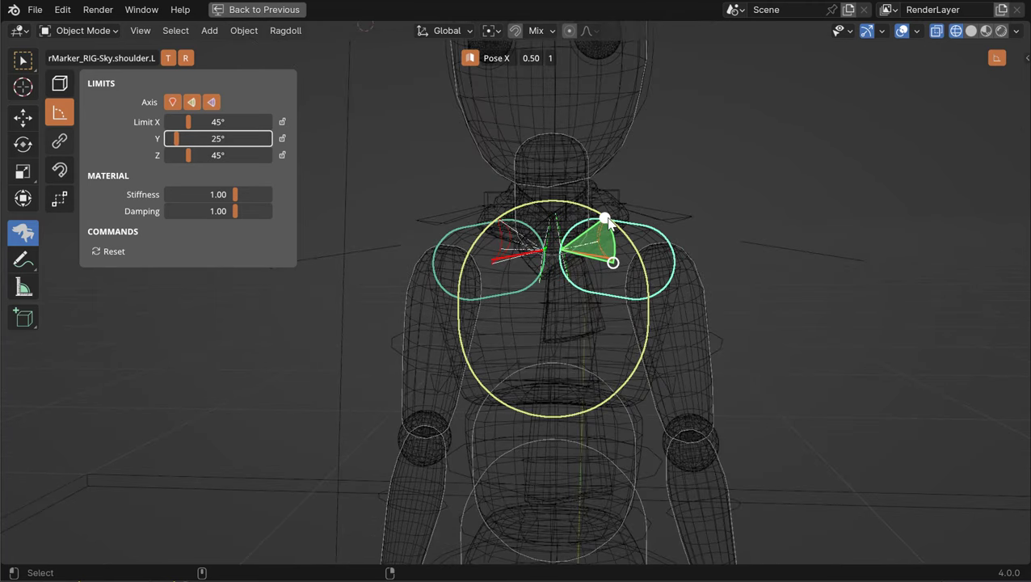
left_click_drag(607, 221, 607, 219)
middle_click_drag(612, 232, 615, 247, "alt")
left_click_drag(615, 247, 612, 233, "alt")
right_click_drag(612, 242, 629, 264, "alt")
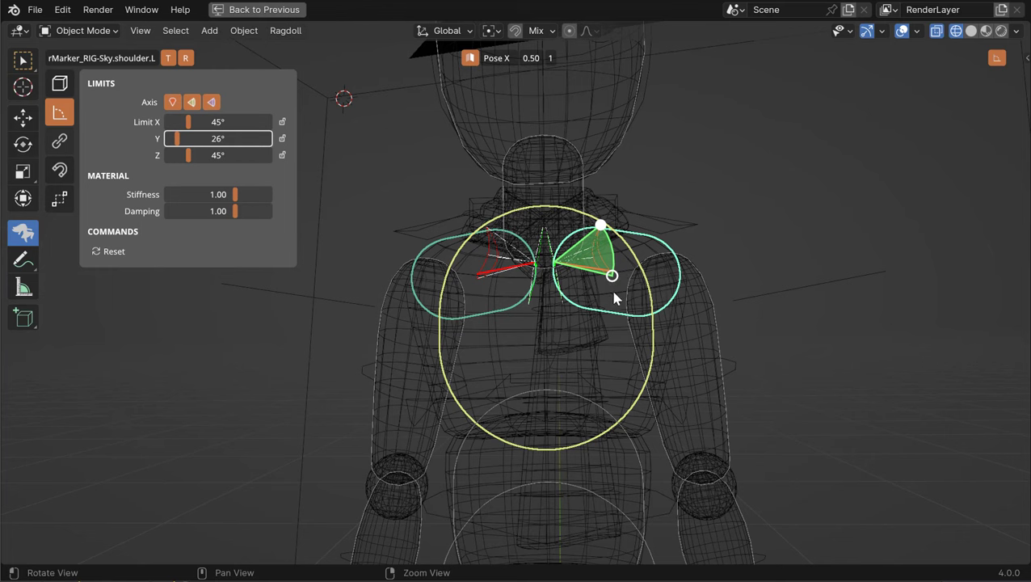
scroll(615, 296, "up", 2)
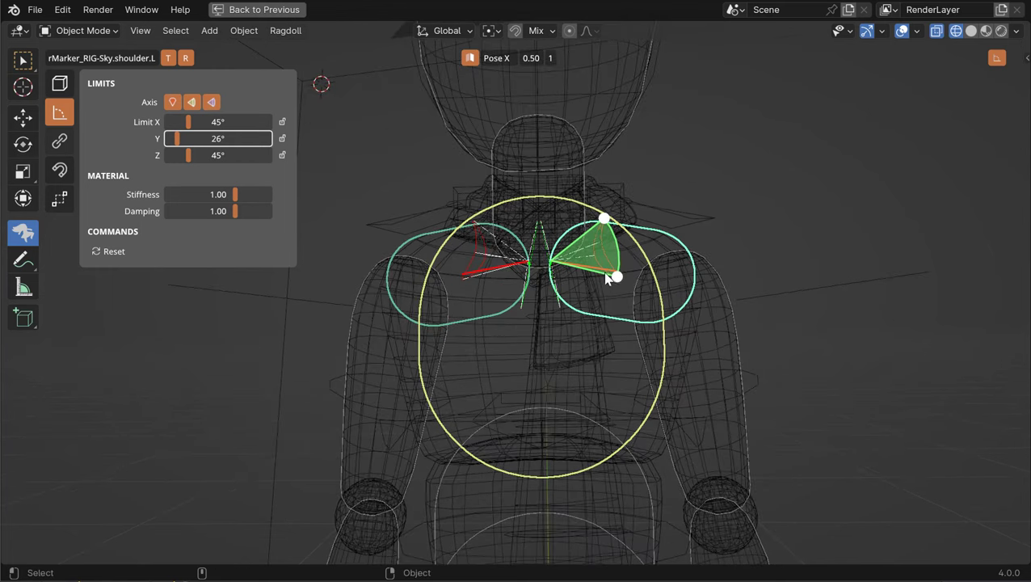
Step: Set the left shoulder marker's Z rotation limit to 43° and lock its X rotation
middle_click_drag(626, 265, 612, 276)
left_click_drag(654, 292, 685, 340, "alt")
left_click_drag(665, 302, 585, 383, "alt")
mouse_move(588, 389)
middle_mouse_down()
mouse_move(518, 364)
mouse_move(546, 369)
mouse_move(541, 394)
mouse_move(573, 390)
middle_mouse_up()
left_click_drag(574, 390, 544, 404)
left_click_drag(472, 387, 455, 341)
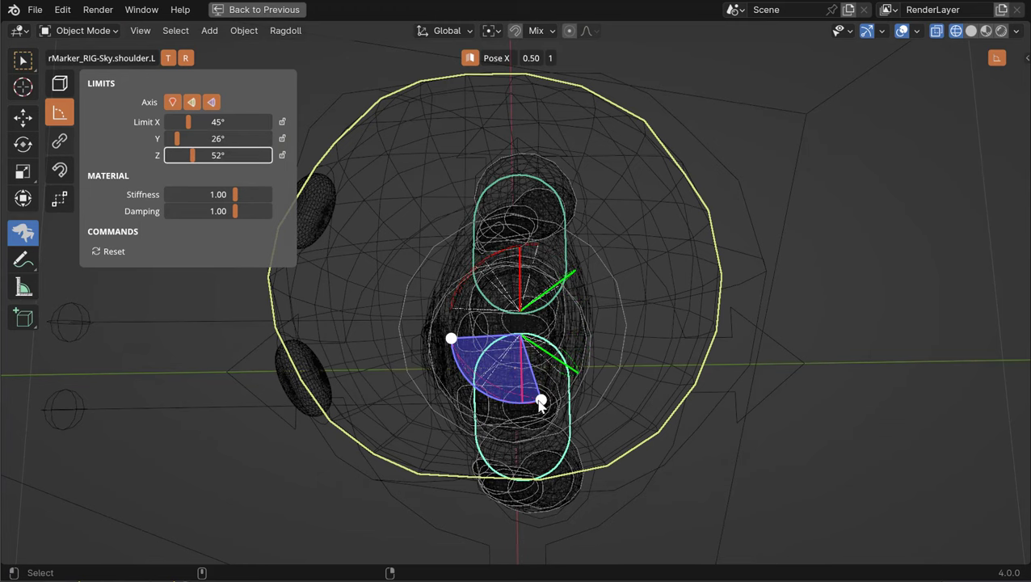
left_click_drag(539, 400, 535, 401)
left_click_drag(452, 339, 455, 353)
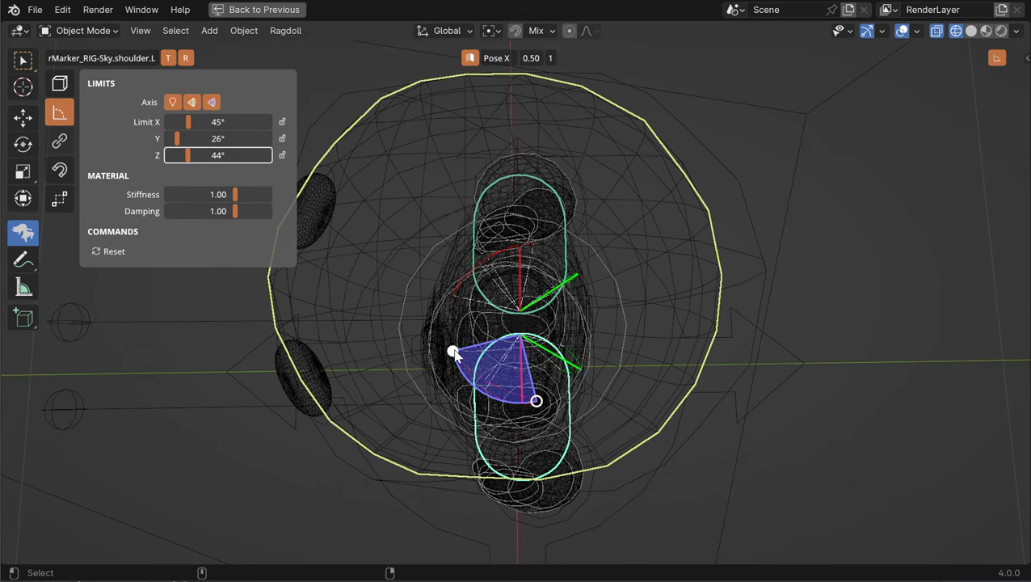
middle_click_drag(534, 396, 557, 243)
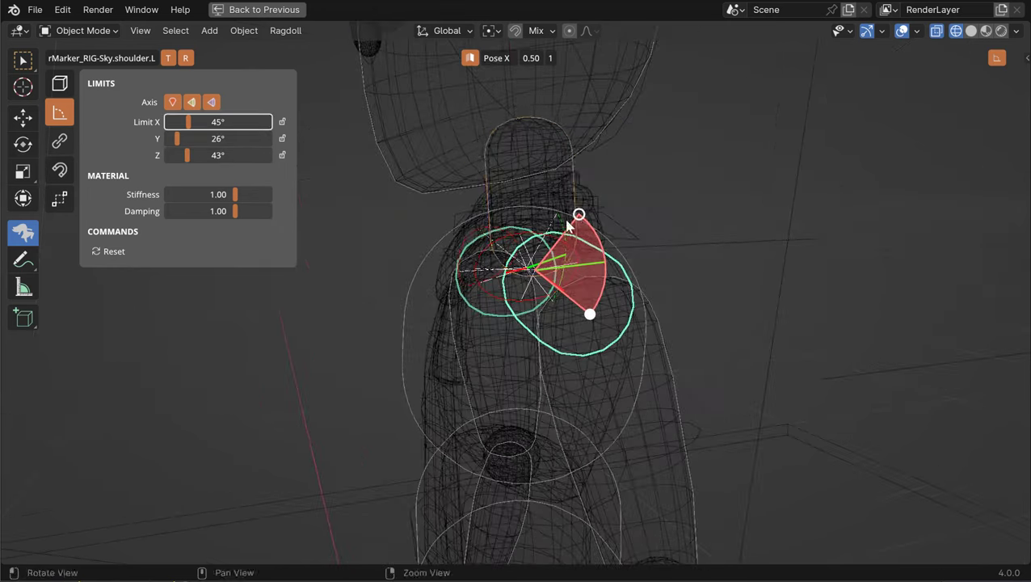
left_click(282, 122)
Step: Select the left upper-arm marker and enable its rotation limits on all three axes
middle_click_drag(614, 274, 644, 289)
left_click(644, 289)
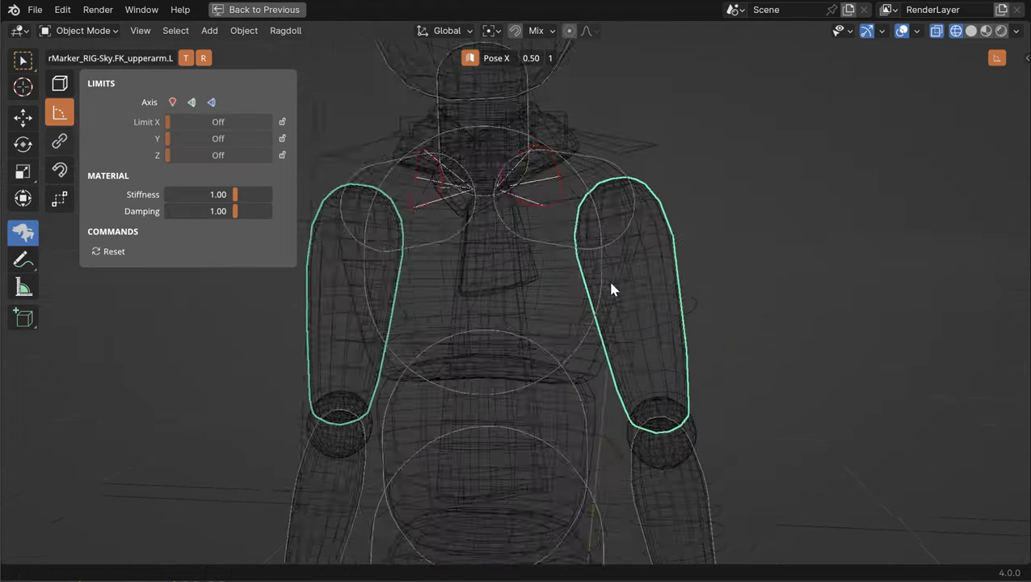
left_click(172, 102)
middle_click_drag(543, 241, 589, 212)
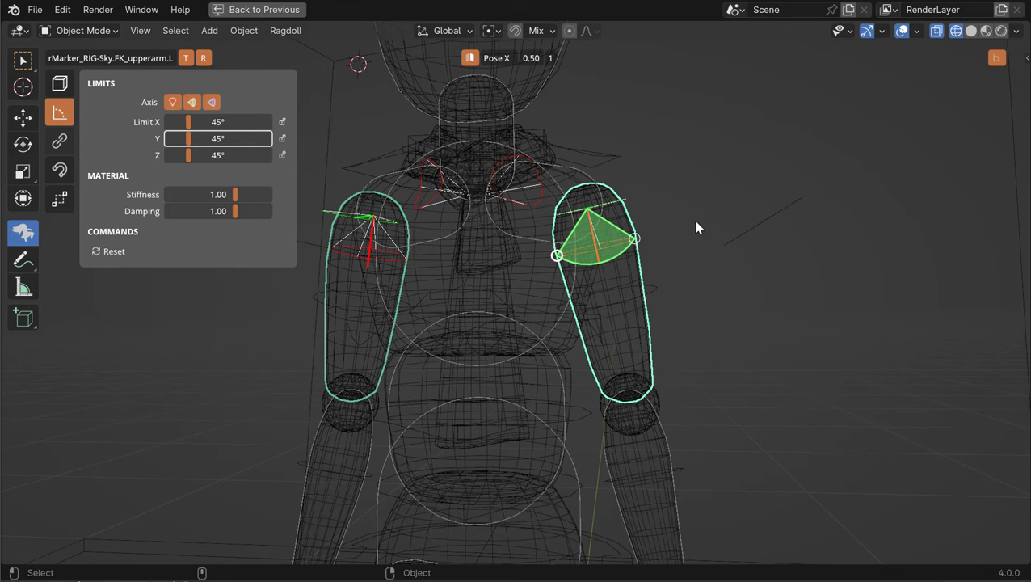
Step: Widen the left upper arm's outward Y swing and reduce its inward swing, giving a 43° Y limit
left_click_drag(652, 216, 651, 216)
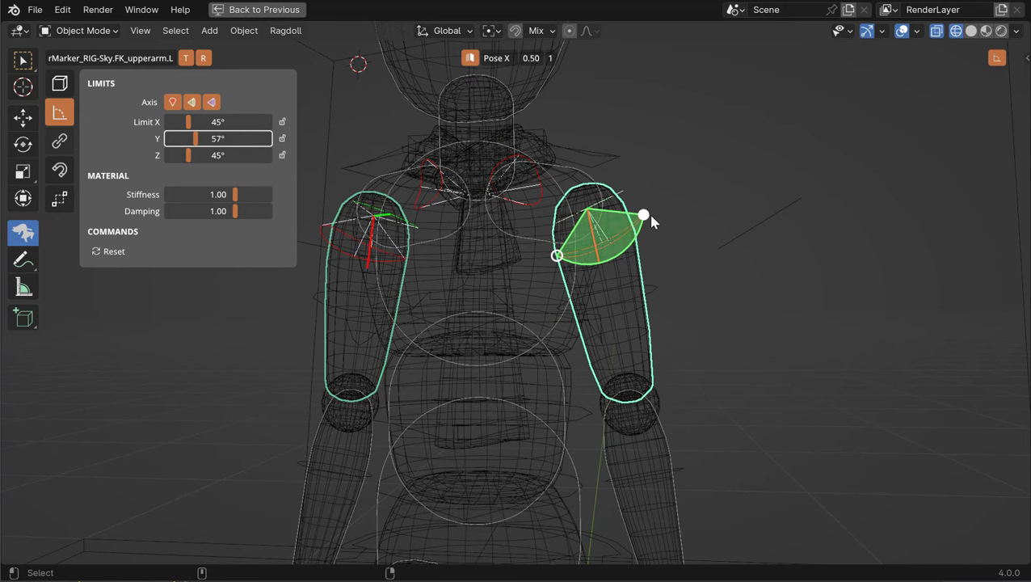
middle_click_drag(632, 216, 649, 245)
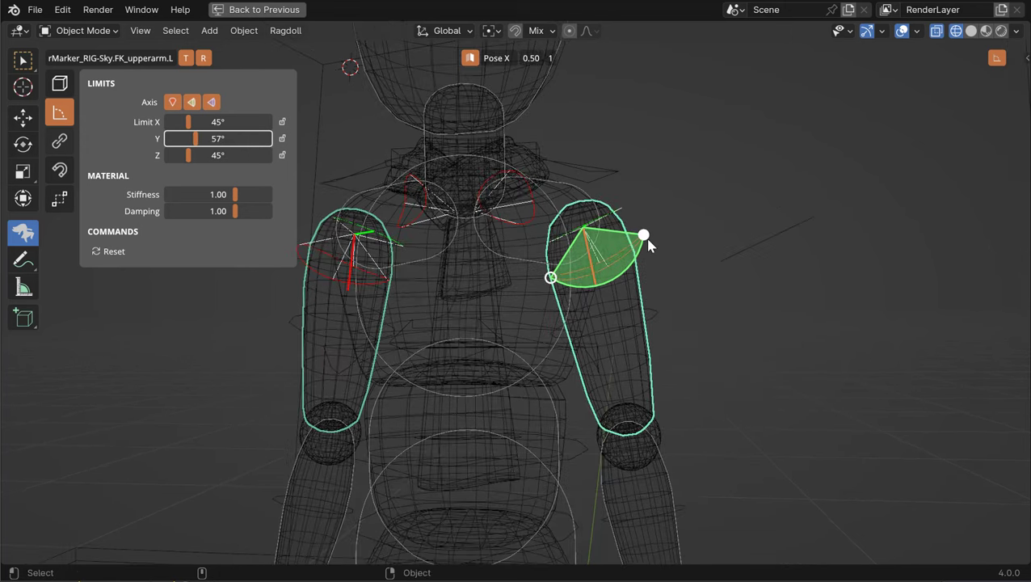
middle_click_drag(654, 80, 666, 144)
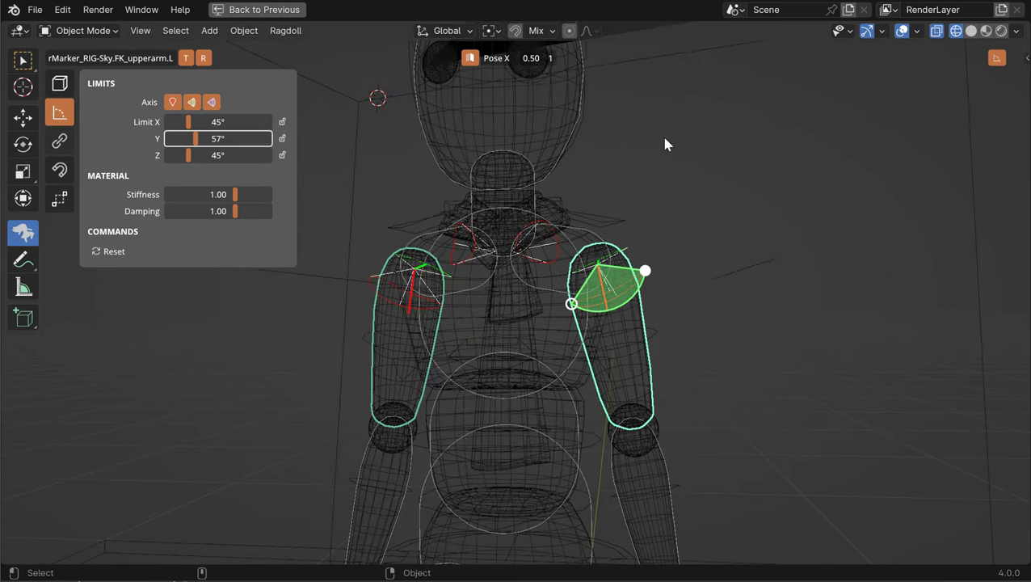
middle_click_drag(662, 226, 596, 269)
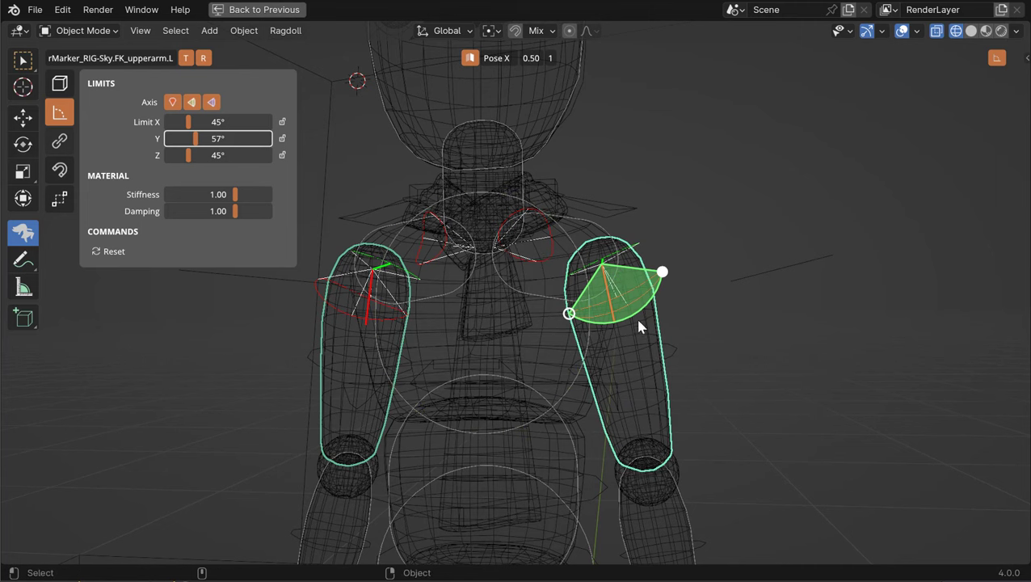
middle_click_drag(638, 326, 626, 248)
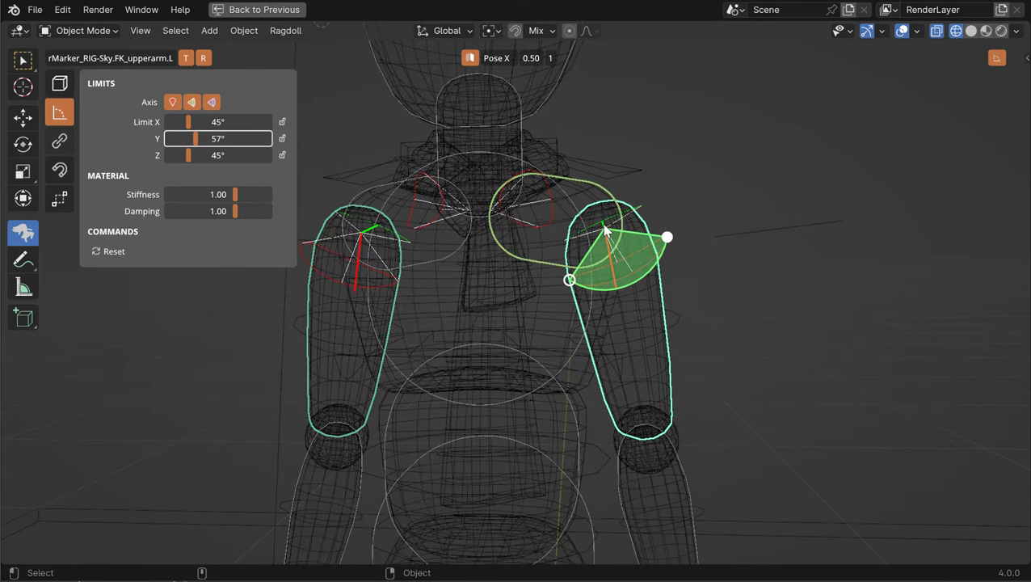
middle_click_drag(583, 192, 550, 263)
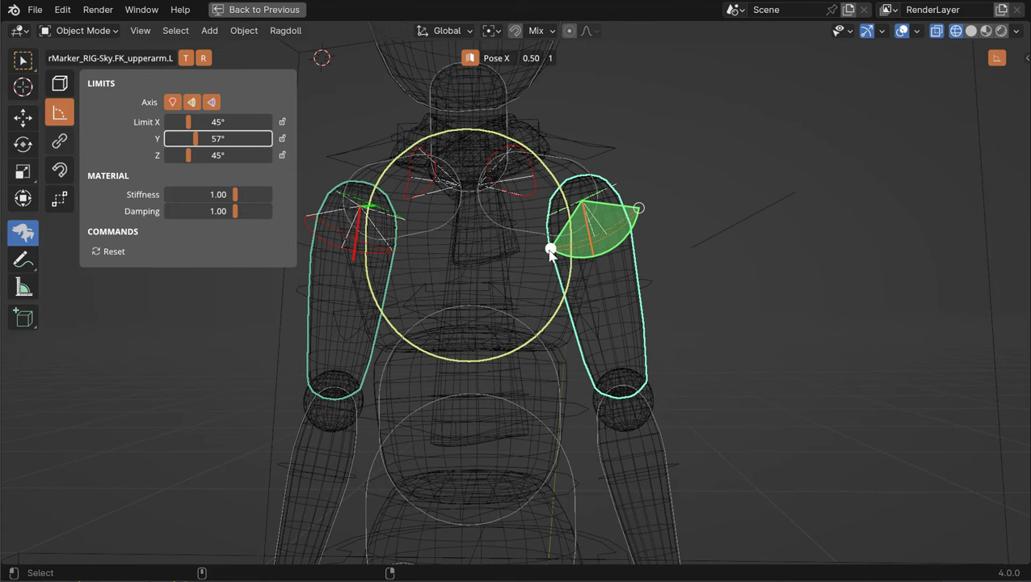
left_click_drag(549, 250, 565, 269)
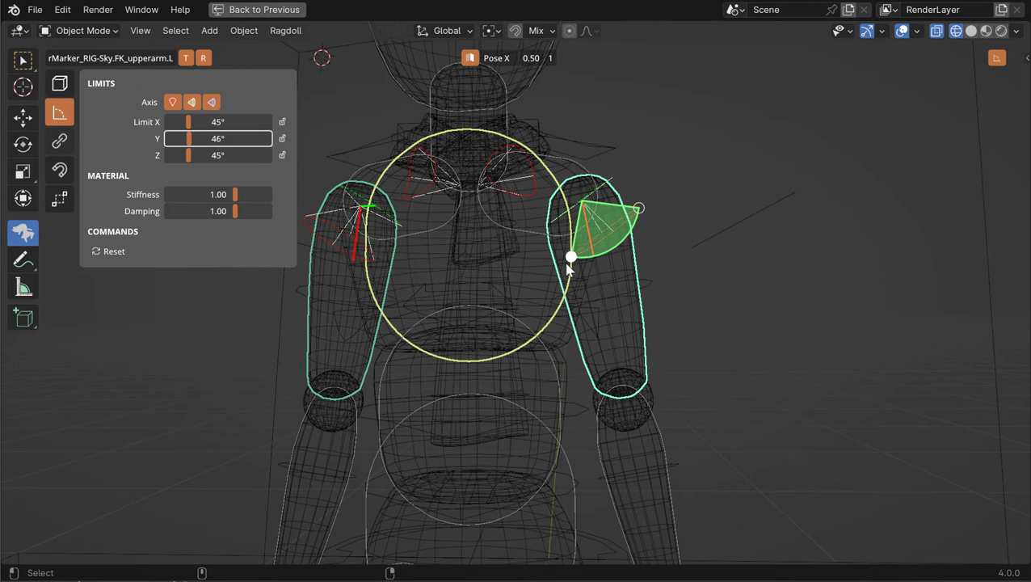
Step: Set the left upper-arm marker's Z rotation limit to 65° and its X limit to 28°
middle_click_drag(641, 257, 572, 336)
left_click_drag(572, 336, 546, 345)
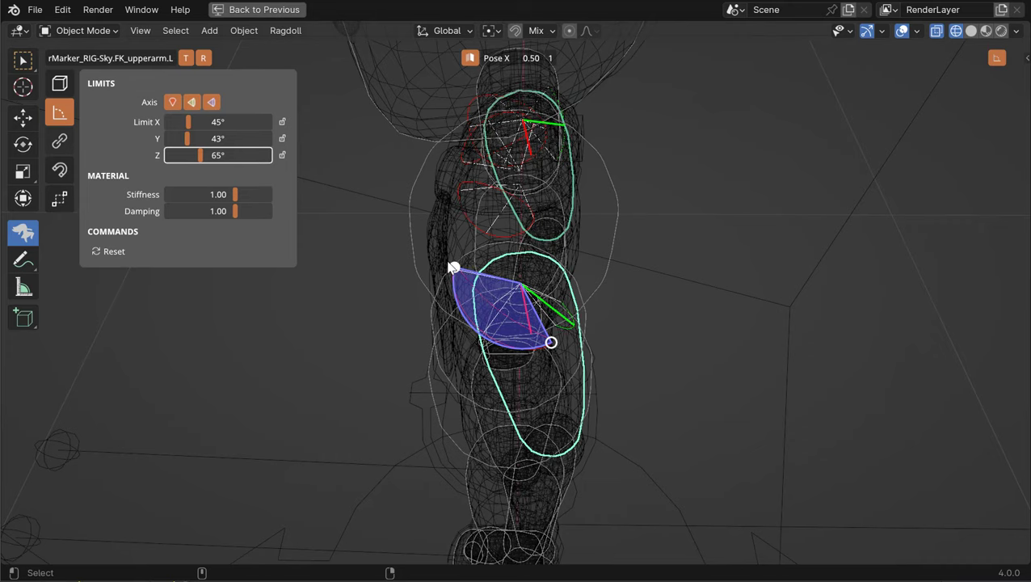
middle_click_drag(483, 344, 633, 204)
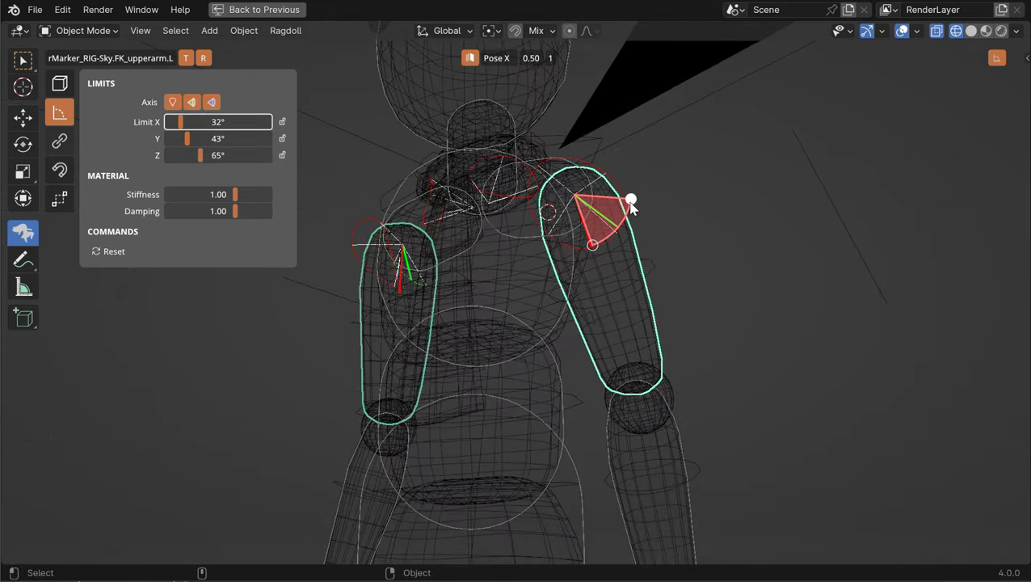
middle_click_drag(619, 219, 603, 274)
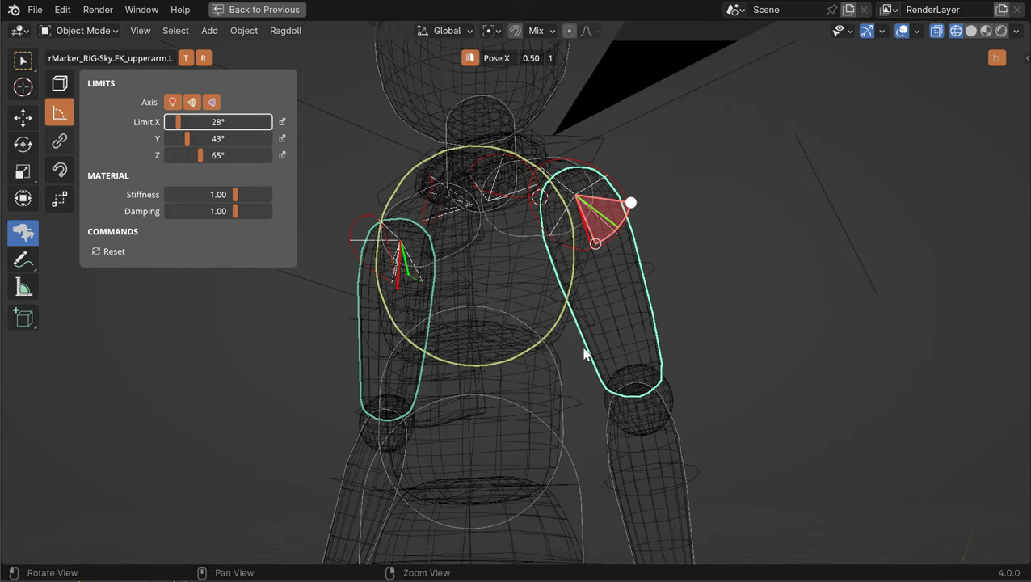
Step: Select the left forearm marker and enable its X, Y and Z rotation limits
middle_click_drag(586, 349, 594, 289, "alt")
left_click_drag(610, 335, 623, 376, "alt")
left_click(623, 381)
middle_click_drag(623, 382, 610, 271)
left_click(173, 102)
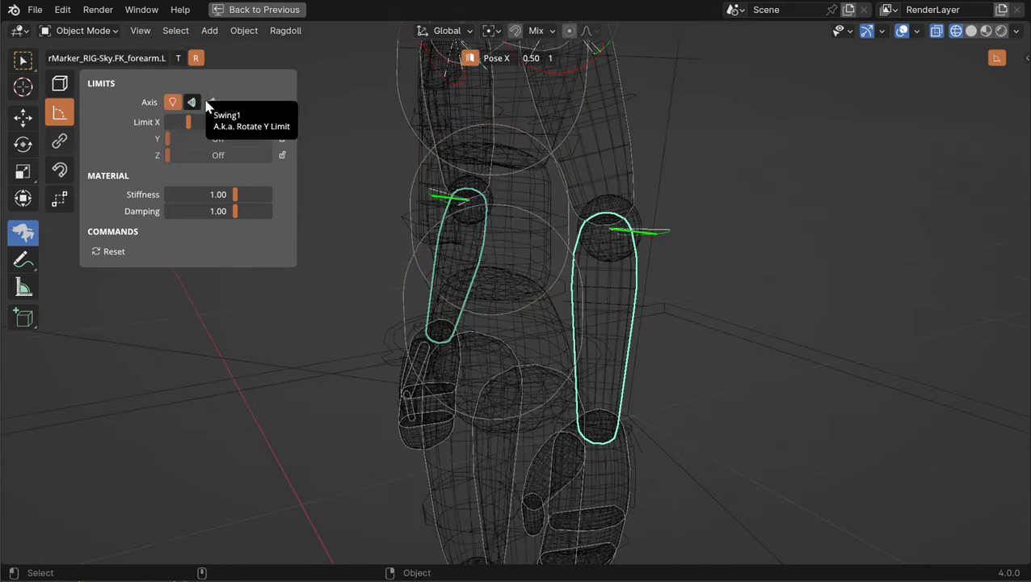
left_click(191, 102)
left_click(211, 102)
mouse_move(247, 141)
middle_mouse_down()
mouse_move(275, 145)
mouse_move(247, 141)
middle_mouse_up()
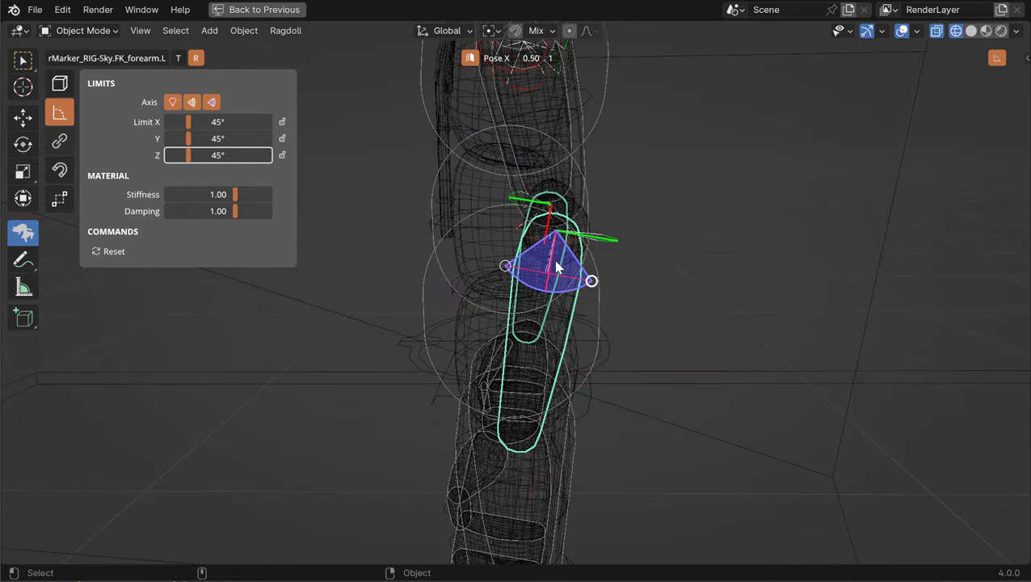
Step: Lock the left forearm's X and Y rotation and set its Z limit to 60° so the elbow bends forward
left_click(282, 121)
left_click(282, 138)
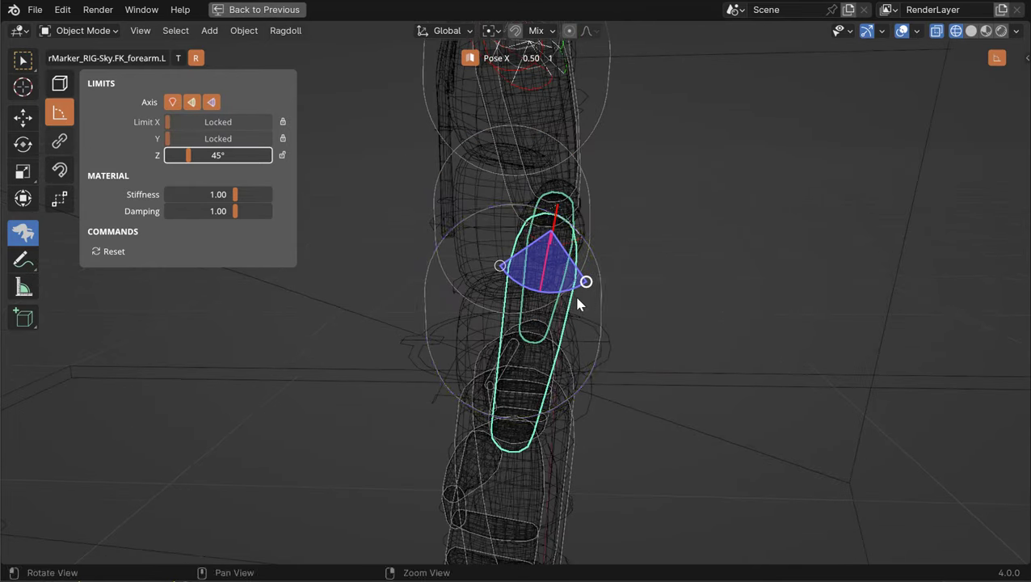
left_click_drag(589, 283, 602, 314)
left_click_drag(504, 269, 500, 234)
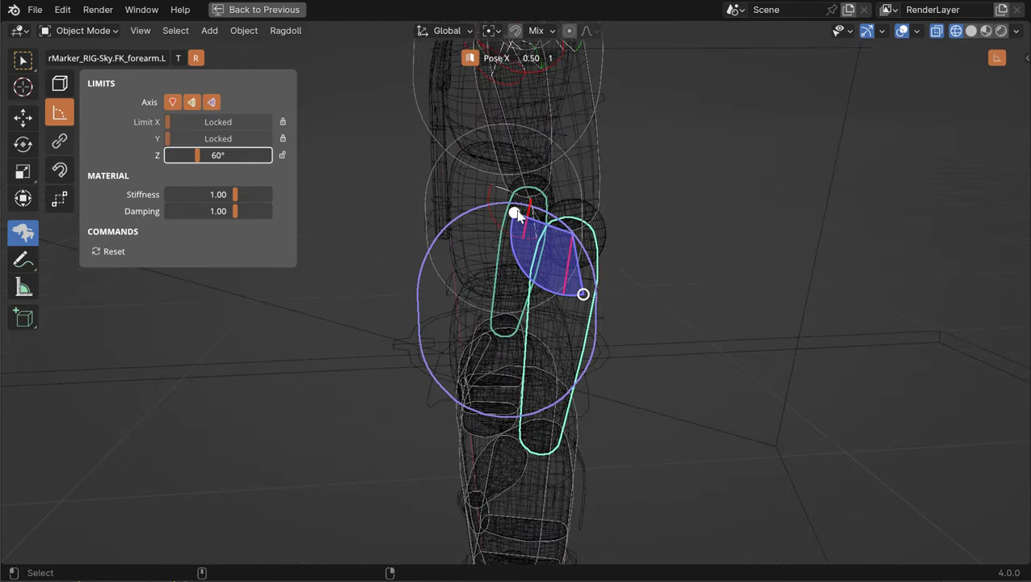
Step: Select the left hand marker and enable its rotation limits on all three axes
mouse_move(613, 279)
left_mouse_down("alt")
mouse_move(566, 283)
mouse_move(688, 279)
left_mouse_up("alt")
left_click(620, 447)
mouse_move(631, 459)
middle_mouse_down("alt")
mouse_move(623, 281)
mouse_move(566, 242)
middle_mouse_up("alt")
left_click(172, 102)
left_click(192, 102)
left_click(212, 102)
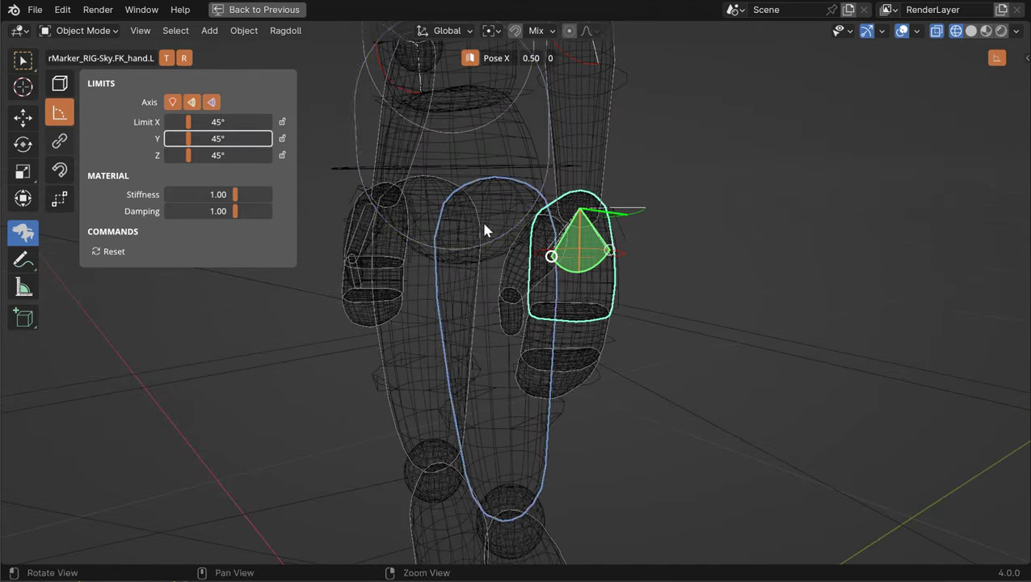
Step: Select the forearm and both hand markers in turn and check whether each has a mirrored match on the opposite side
middle_click_drag(485, 230, 520, 218)
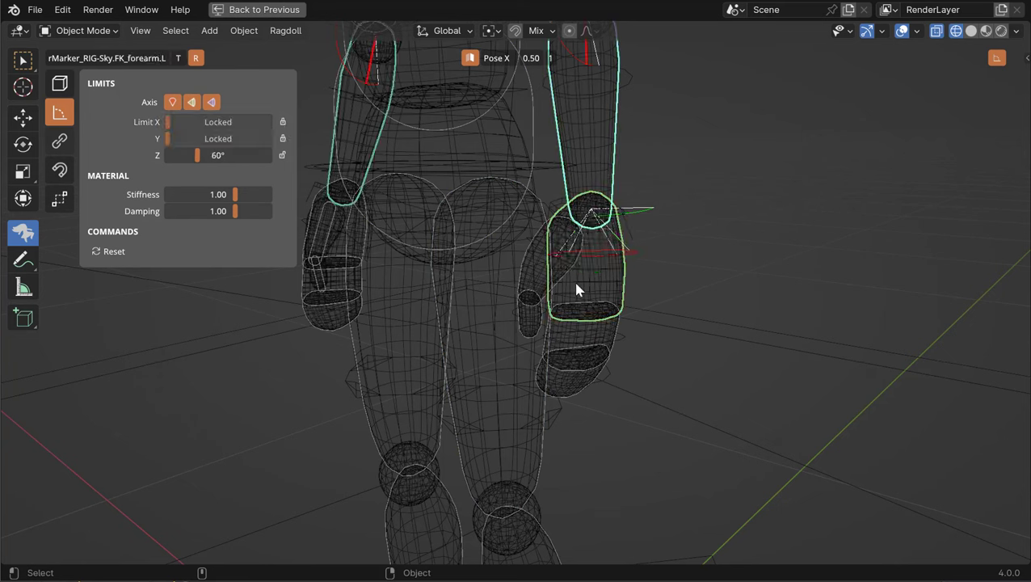
middle_click_drag(534, 292, 452, 255)
left_click(388, 241)
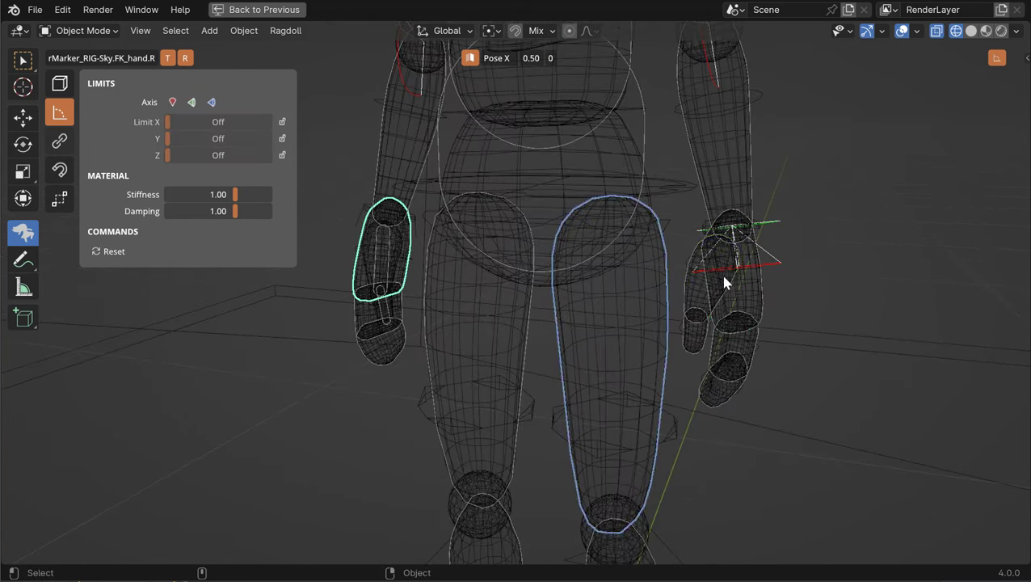
left_click(725, 283)
left_click(397, 239)
left_click(697, 273)
middle_click_drag(696, 273, 650, 260)
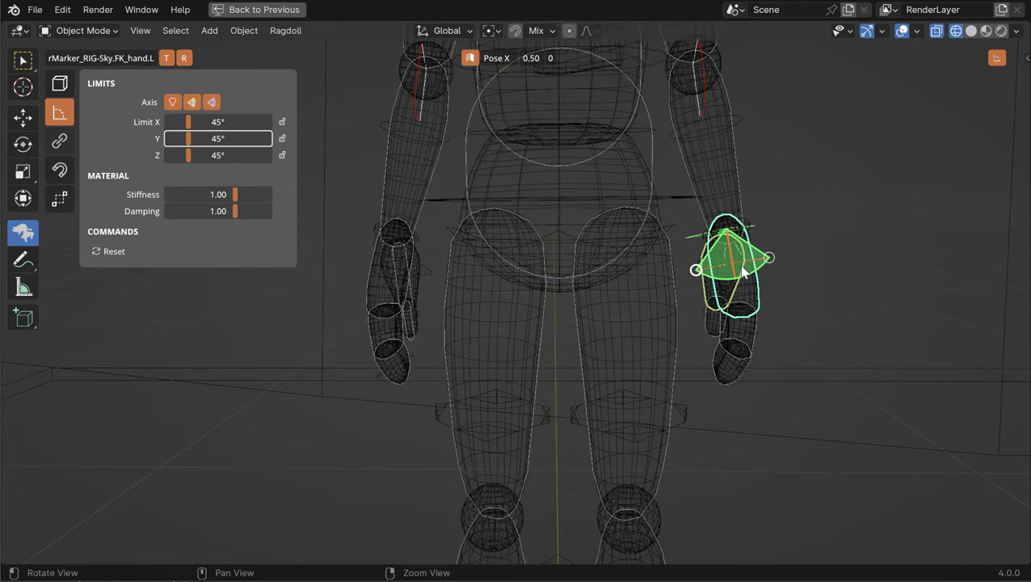
middle_click_drag(744, 272, 661, 230)
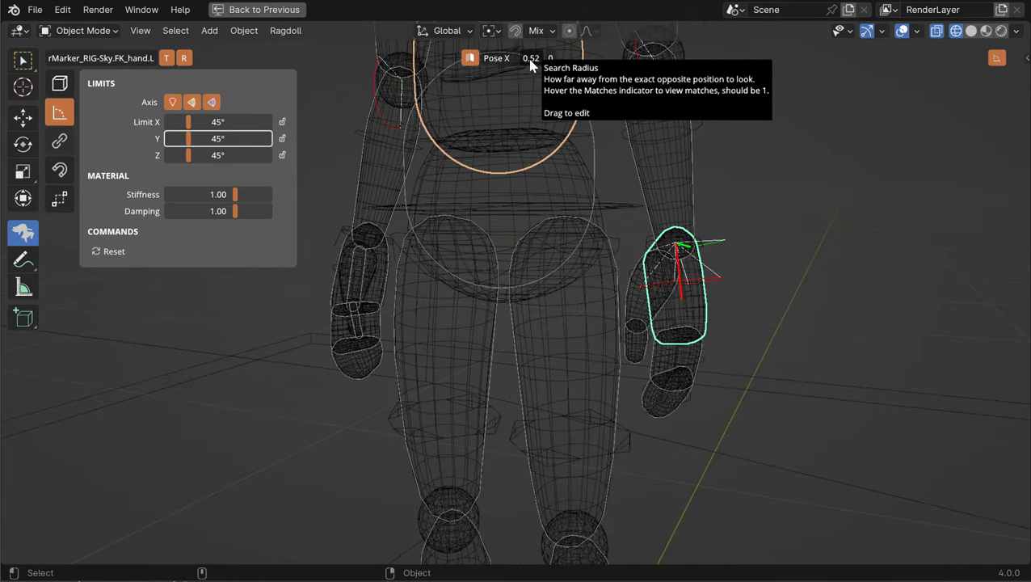
Step: Raise the Pose X mirroring search radius to 2.71 for the left hand marker
left_click_drag(531, 64, 711, 323)
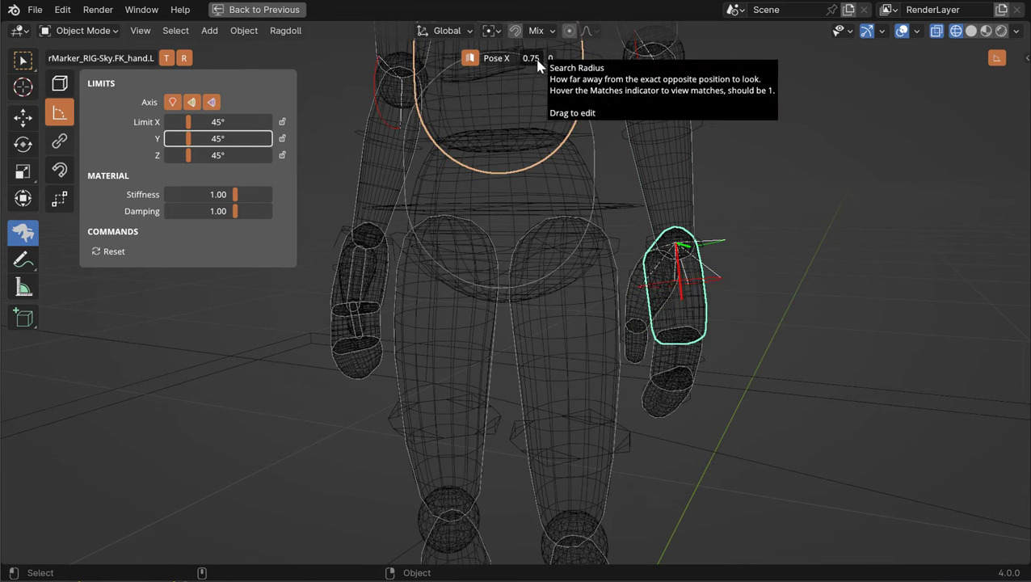
left_click_drag(537, 61, 656, 236)
left_click(679, 210)
left_click(682, 335)
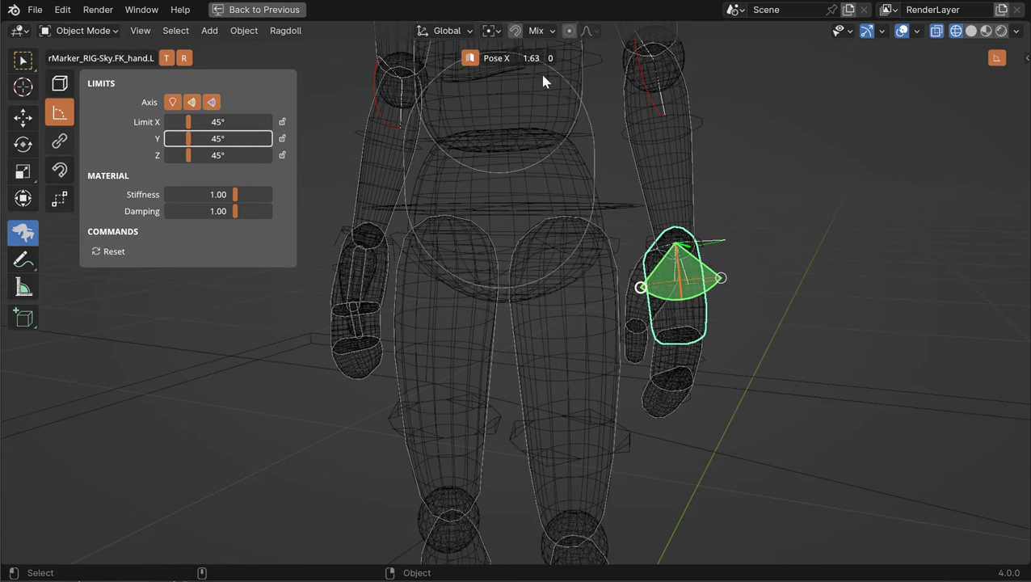
left_click_drag(539, 70, 695, 316)
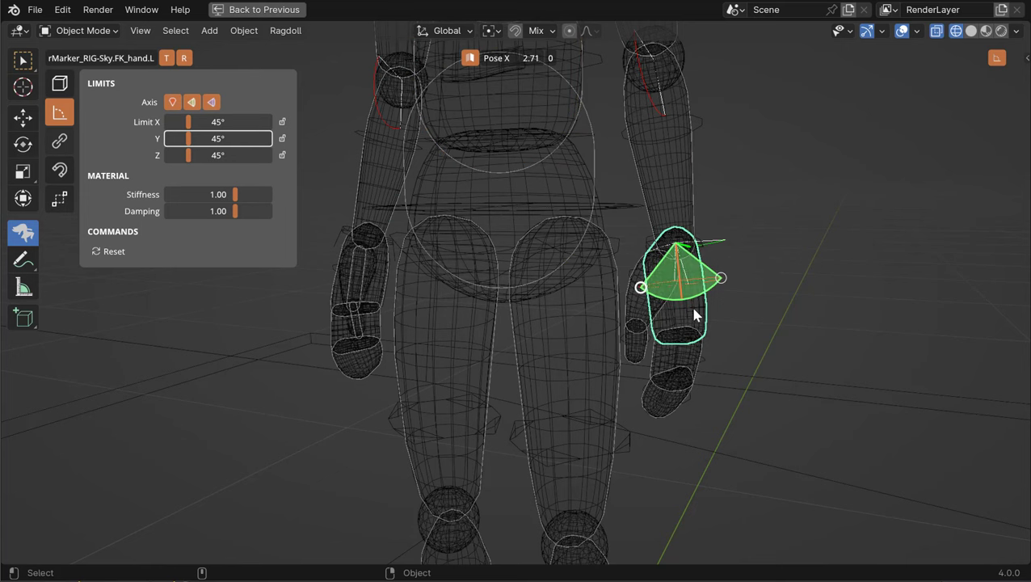
Step: Switch between the left first finger segment and the hand marker and check their mirrored matches on the right
left_click(683, 378)
left_click_drag(596, 316, 621, 312, "alt")
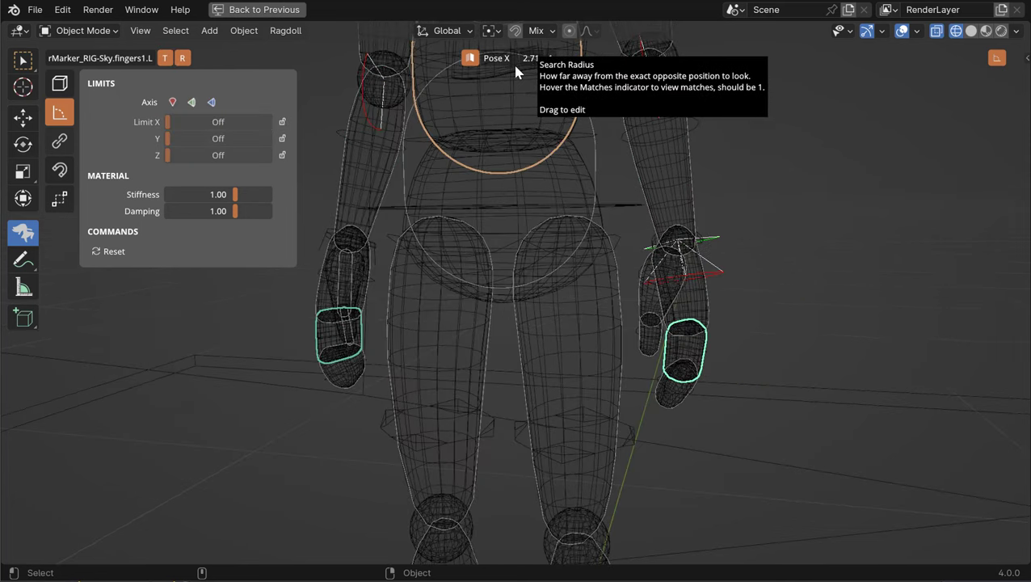
left_click(692, 295)
left_click(692, 293)
left_click_drag(638, 302, 593, 287, "alt")
left_click(685, 336)
left_click(684, 320)
middle_click_drag(619, 275, 686, 281, "alt")
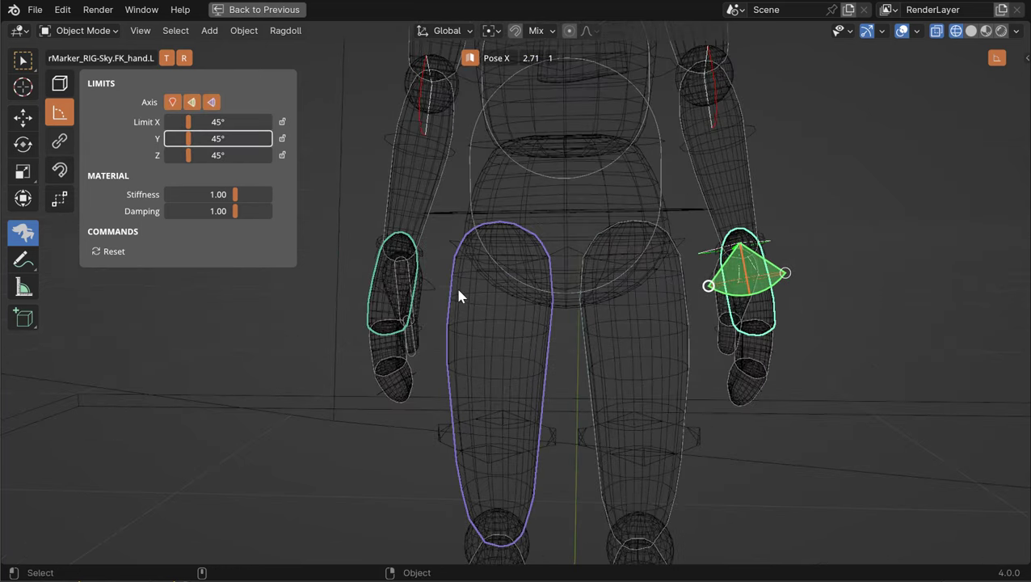
Step: Select the left fingertip, finger, hand and thumb markers in turn and check each one's mirrored counterpart
left_click(757, 368)
left_click(756, 370)
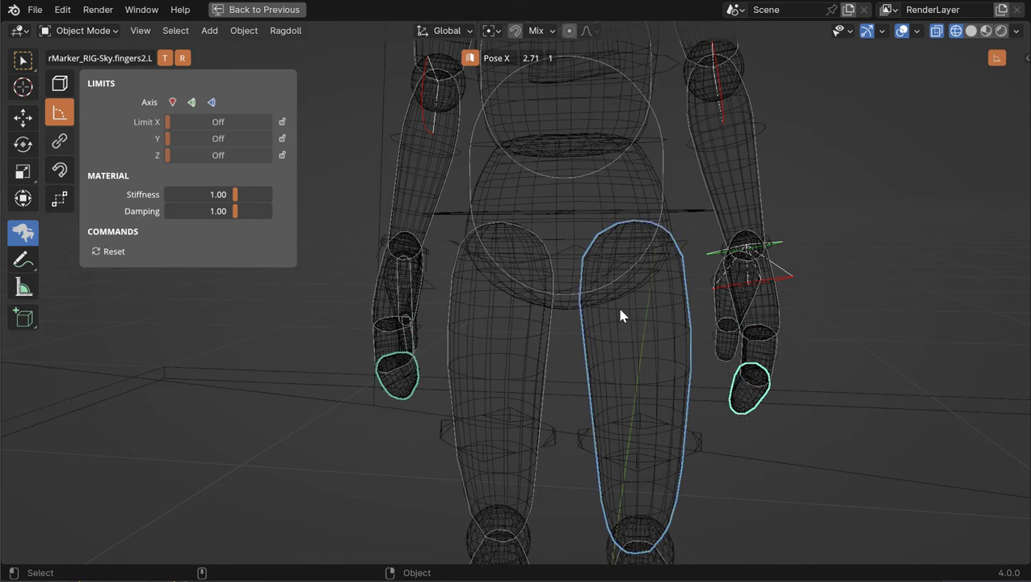
left_click(629, 268)
left_click(748, 261)
left_click(760, 325)
left_click(758, 301)
left_click(758, 343)
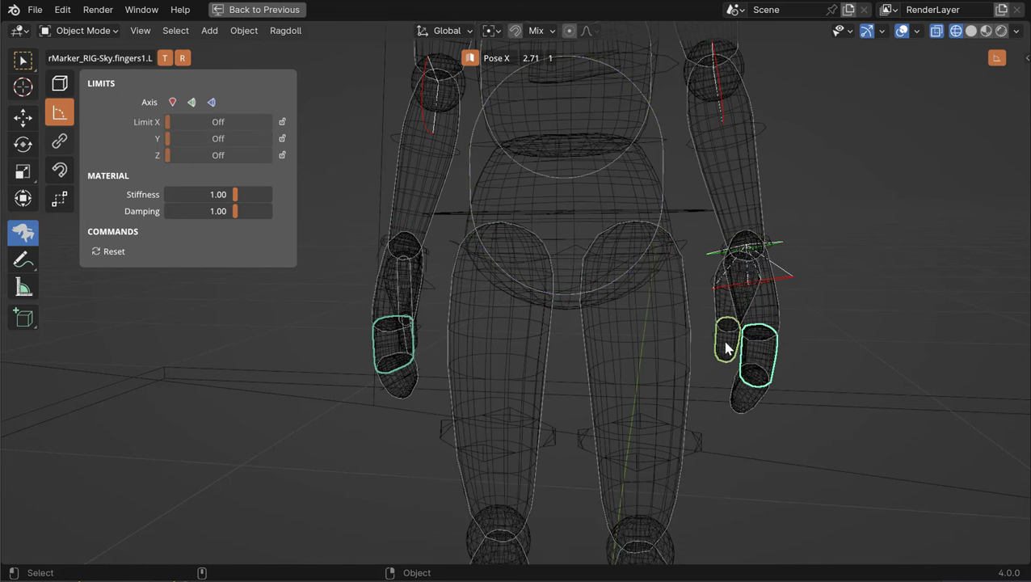
left_click(727, 349)
left_click(734, 303)
left_click_drag(557, 71, 518, 65, "alt")
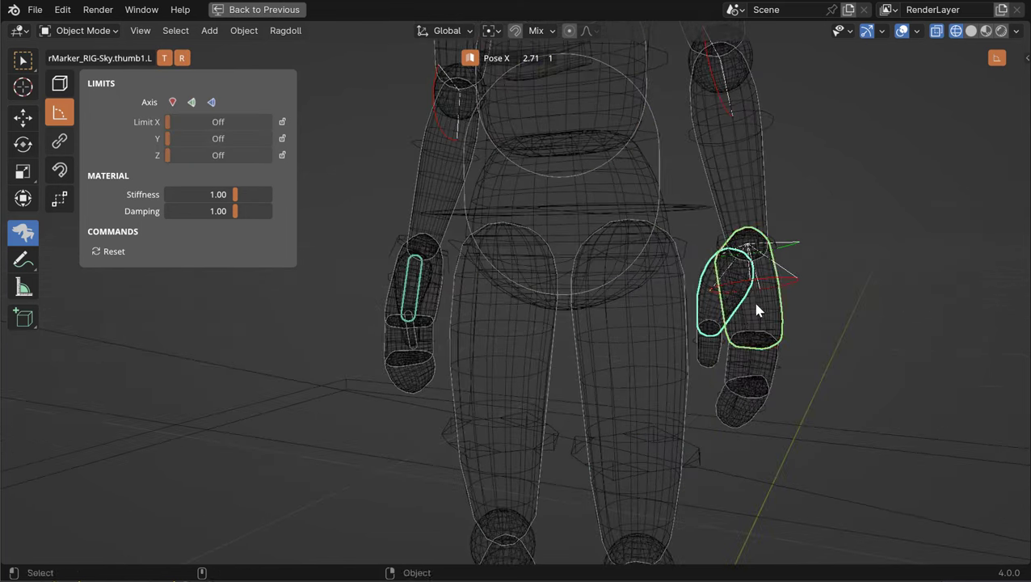
Step: Enable rotation limits on all three axes of the left hand marker, narrowing Y to about 37° and Z to about 28°
left_click(751, 300)
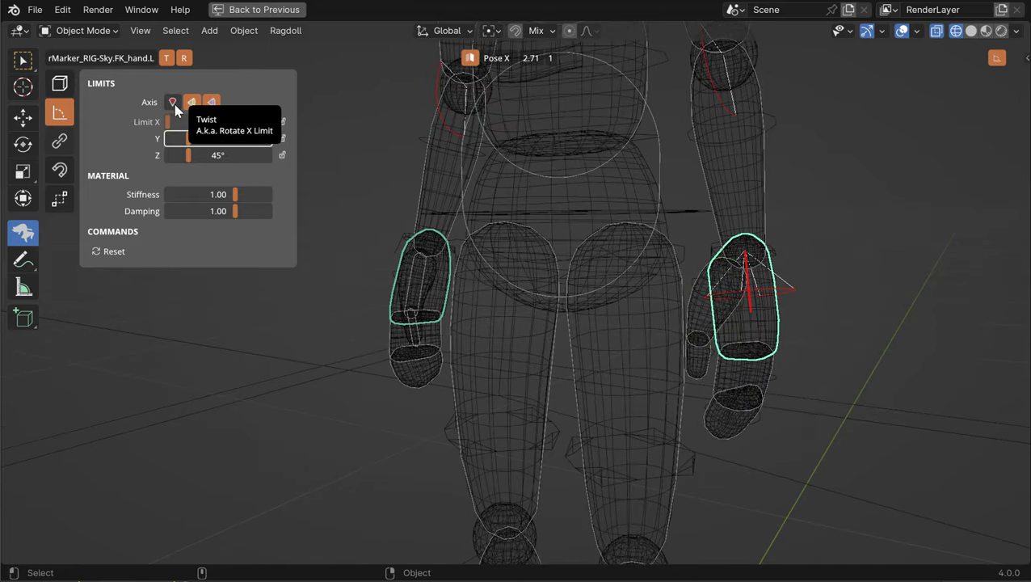
mouse_move(653, 251)
middle_mouse_down()
mouse_move(553, 247)
mouse_move(616, 324)
mouse_move(684, 345)
mouse_move(684, 327)
mouse_move(717, 279)
middle_mouse_up()
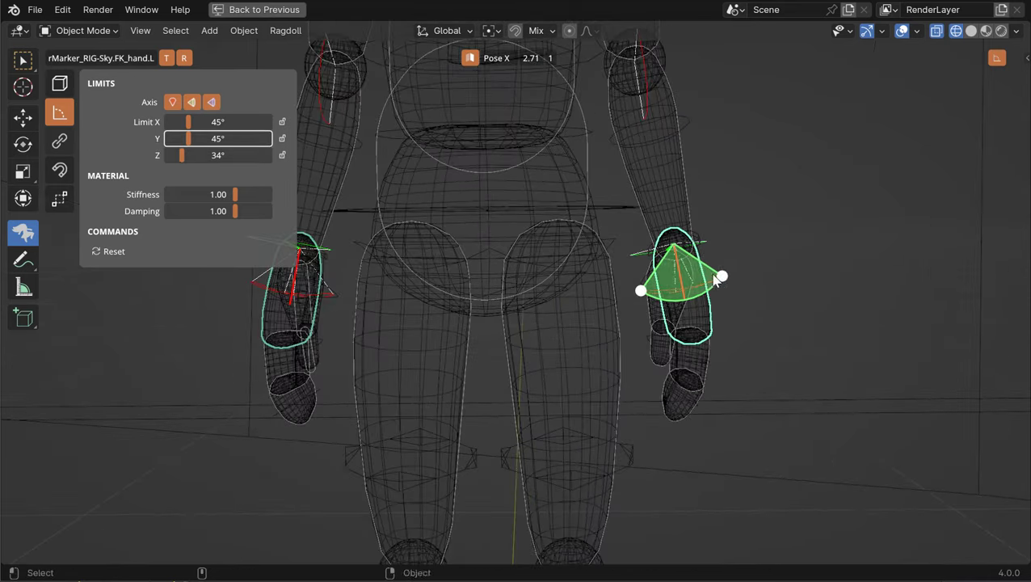
left_click_drag(717, 277, 706, 292)
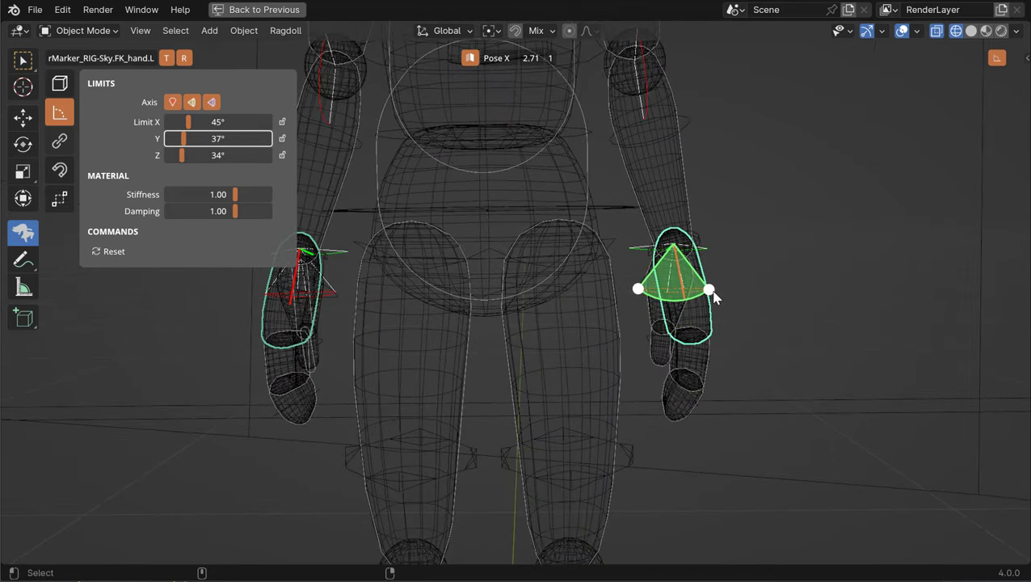
mouse_move(714, 298)
middle_mouse_down()
mouse_move(571, 343)
mouse_move(510, 326)
mouse_move(647, 329)
mouse_move(520, 415)
mouse_move(548, 386)
mouse_move(582, 420)
mouse_move(576, 409)
mouse_move(620, 395)
mouse_move(617, 154)
mouse_move(617, 185)
middle_mouse_up()
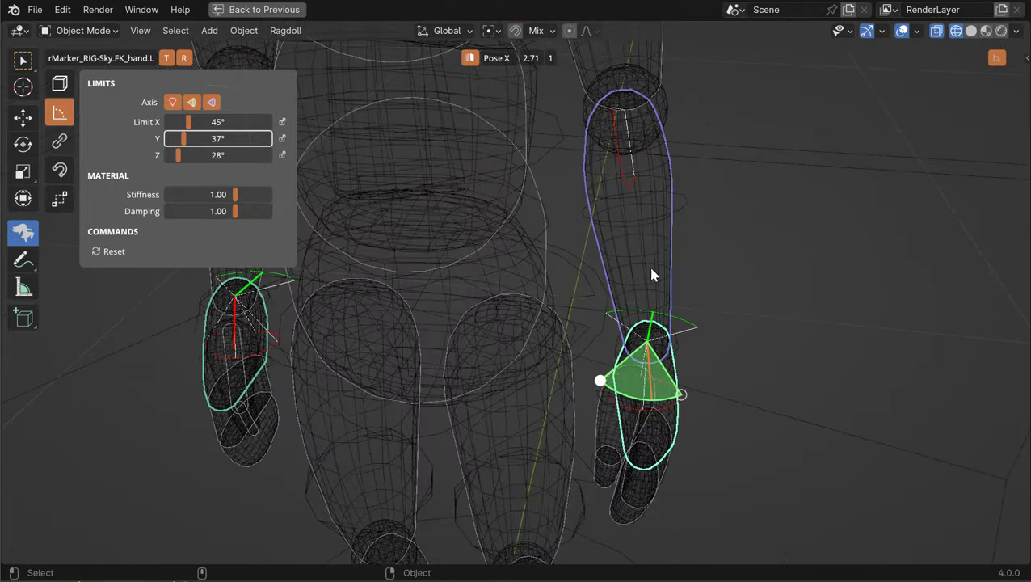
middle_click_drag(653, 275, 548, 402)
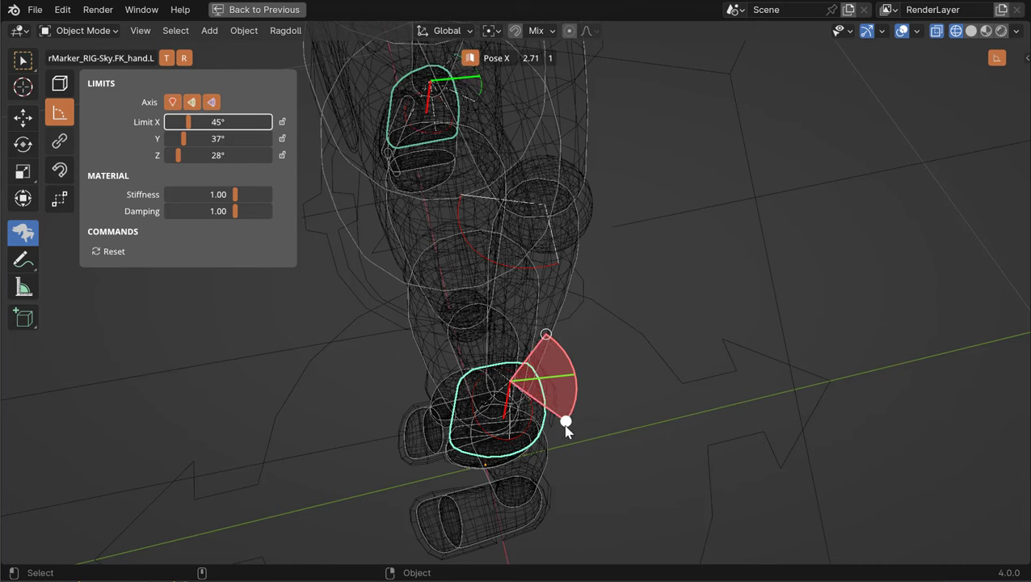
Step: Enable the X, Y and Z rotation limits on the left first finger segment marker
middle_click_drag(566, 381, 621, 262)
mouse_move(620, 258)
left_mouse_down("alt")
mouse_move(606, 281)
mouse_move(617, 297)
left_mouse_up("alt")
left_click(623, 301)
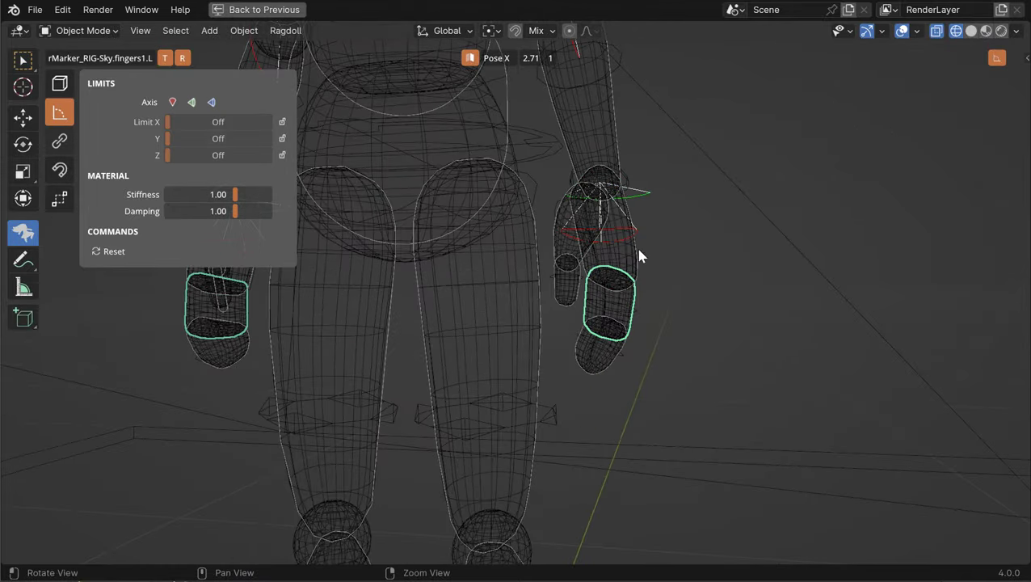
left_click_drag(637, 248, 622, 287, "alt")
left_click(172, 101)
left_click(191, 102)
left_click(211, 102)
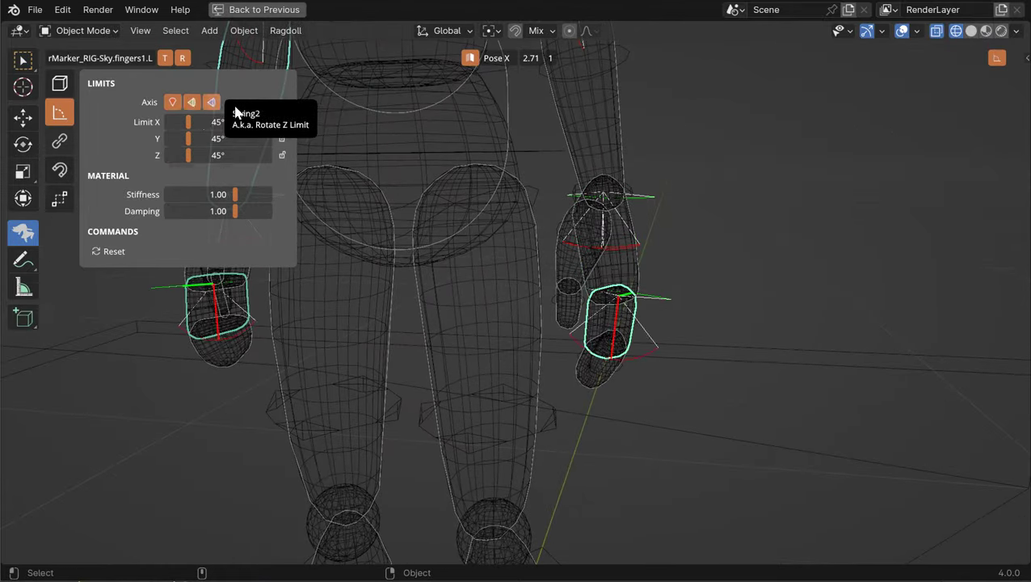
Step: Lock the first finger segment's X and Z rotation and narrow its Y limit to about 32°
middle_click_drag(598, 279, 485, 306)
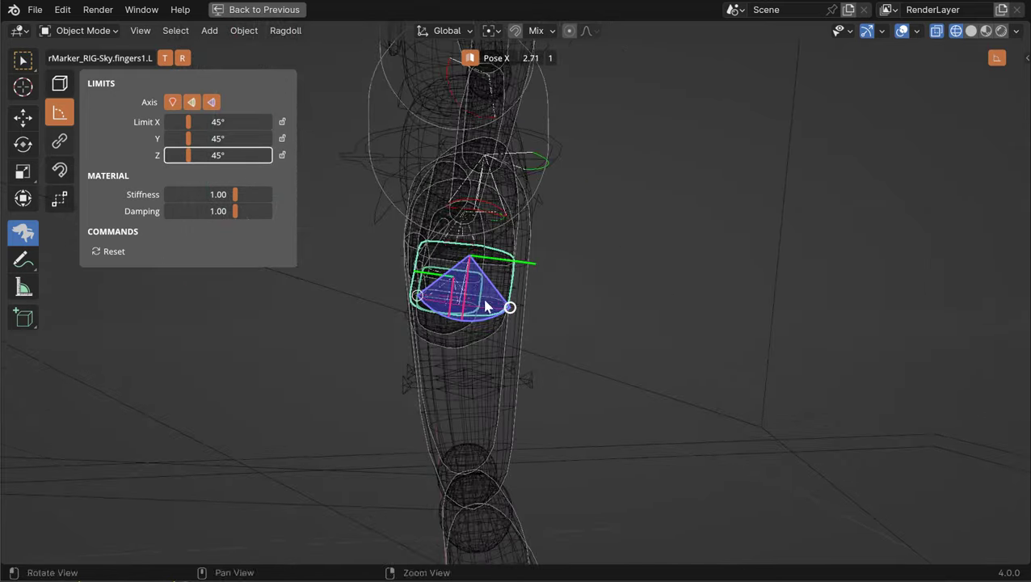
left_click(282, 155)
middle_click_drag(436, 259, 313, 202)
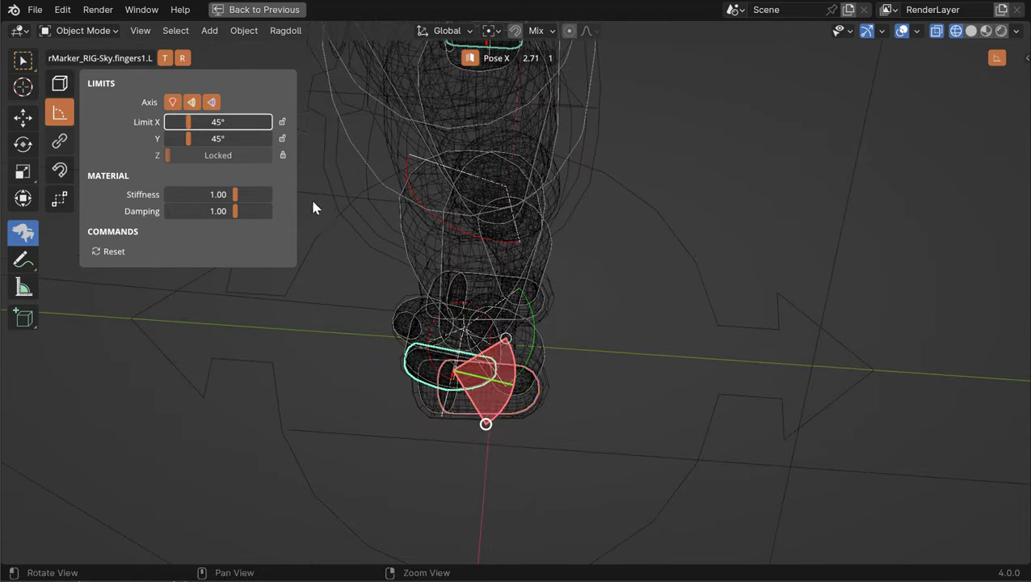
left_click(282, 125)
middle_click_drag(420, 242, 654, 314)
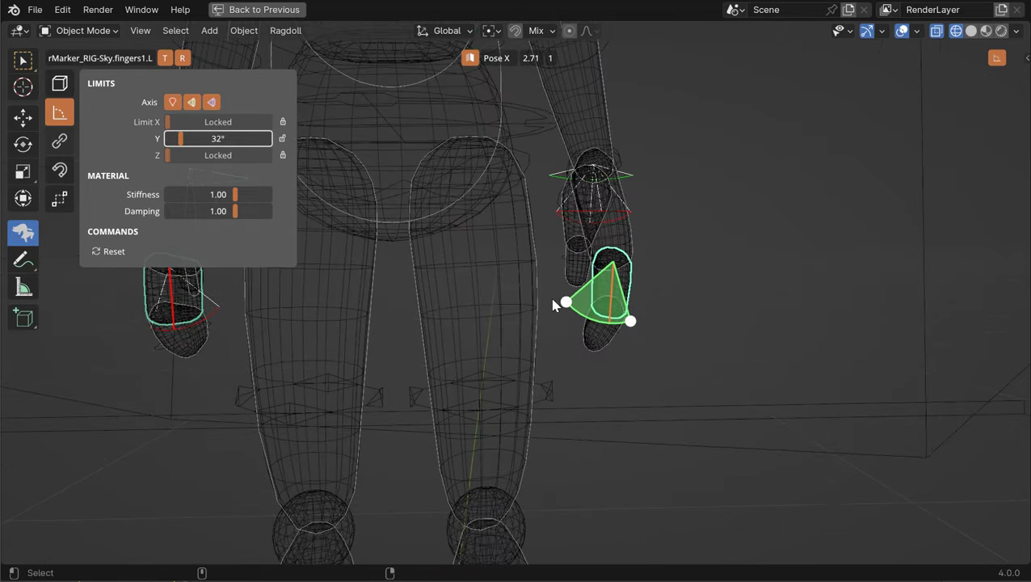
Step: Enable limits on the left fingertip marker, lock its X and Z rotation, and adjust the Y limit to about 32°
left_click(594, 333)
left_click_drag(173, 103, 212, 103)
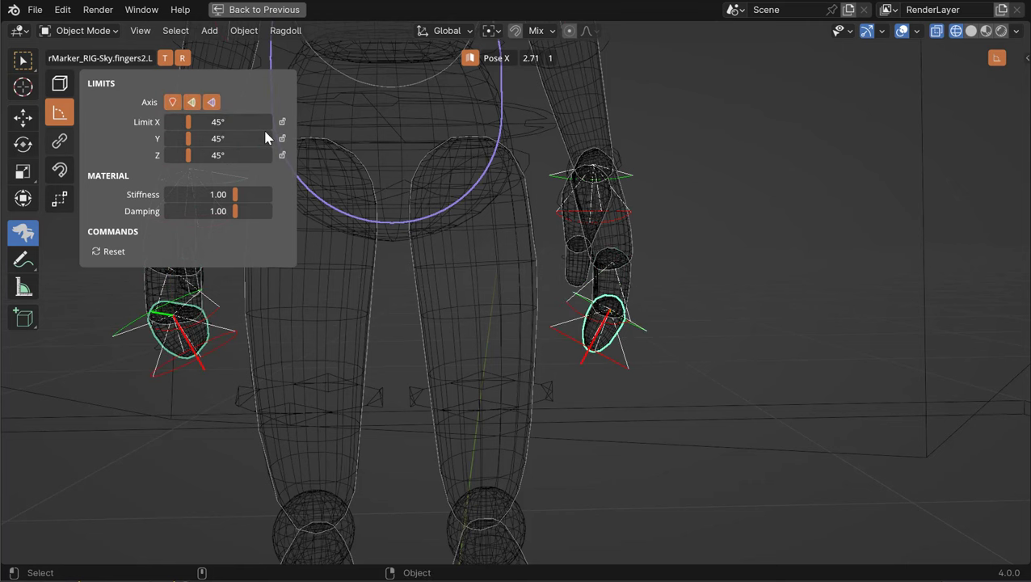
left_click(282, 122)
left_click(284, 156)
middle_click_drag(452, 185, 624, 360)
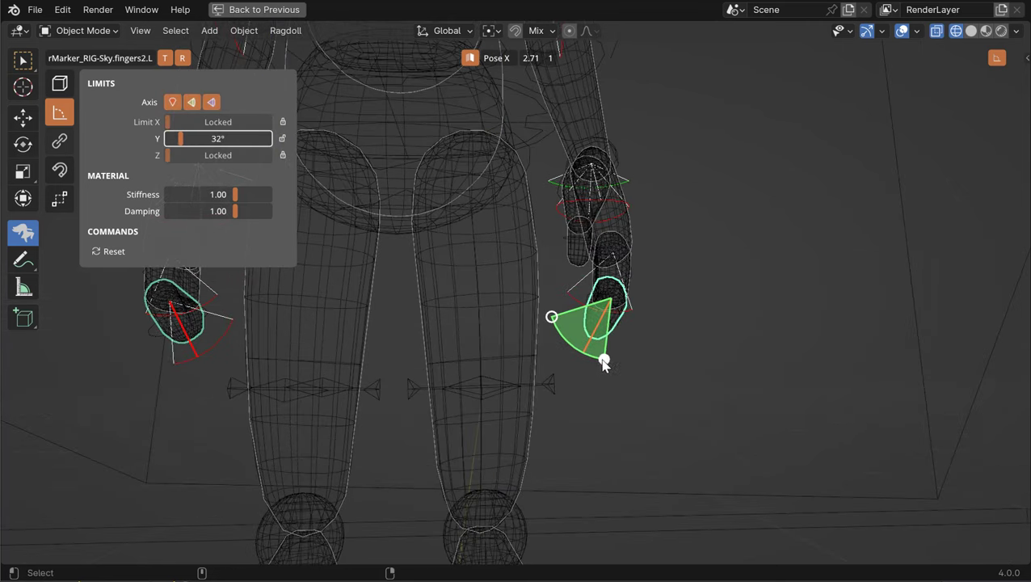
left_click_drag(605, 362, 602, 363)
left_click_drag(551, 319, 546, 321)
middle_click_drag(566, 323, 618, 312)
Step: Enable all three limits on the left thumb base marker, set to about 19° on X, 25° on Y and 24° on Z
left_click(556, 261)
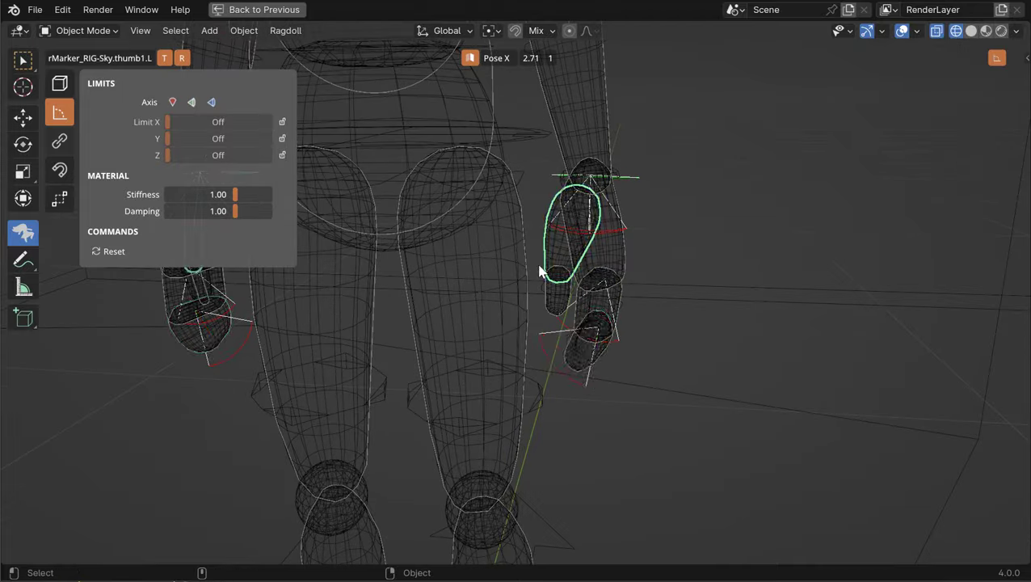
left_click(172, 102)
middle_click_drag(484, 194, 644, 150)
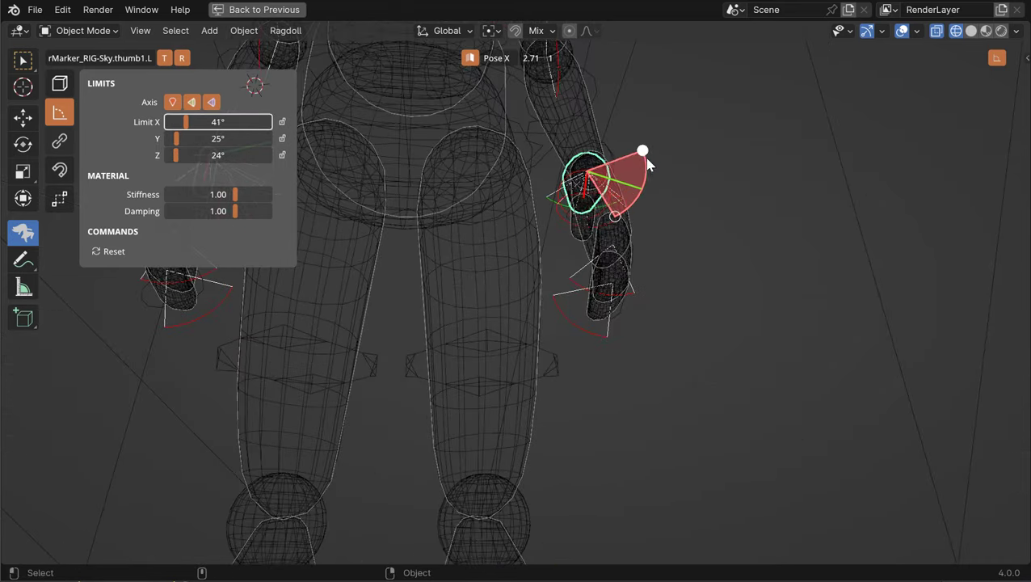
middle_click_drag(637, 203, 568, 183)
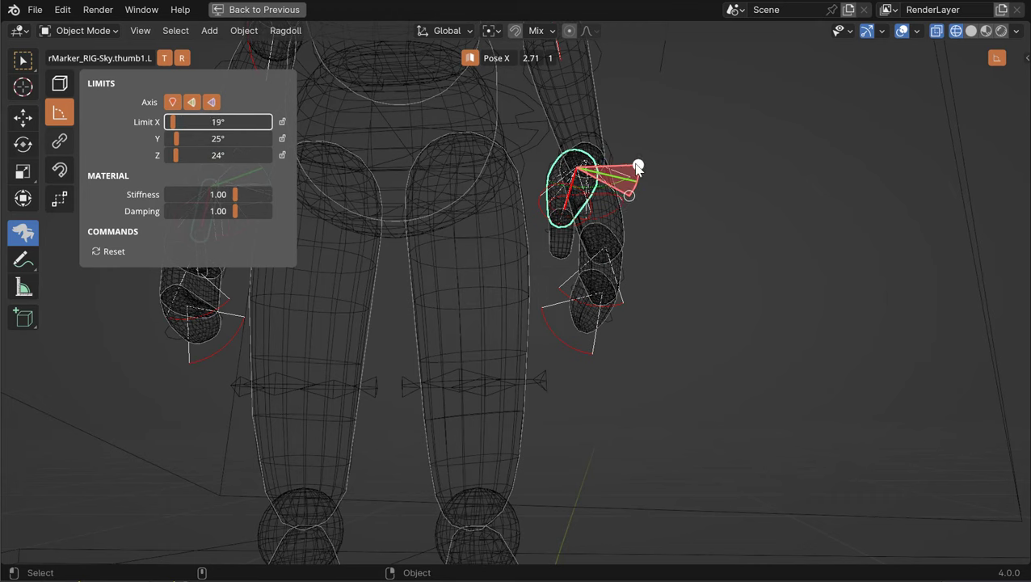
left_click_drag(638, 166, 635, 159)
Step: Enable all three rotation limits on the left thumb tip marker and adjust its Y limit to about 46°
middle_click_drag(555, 190, 518, 231)
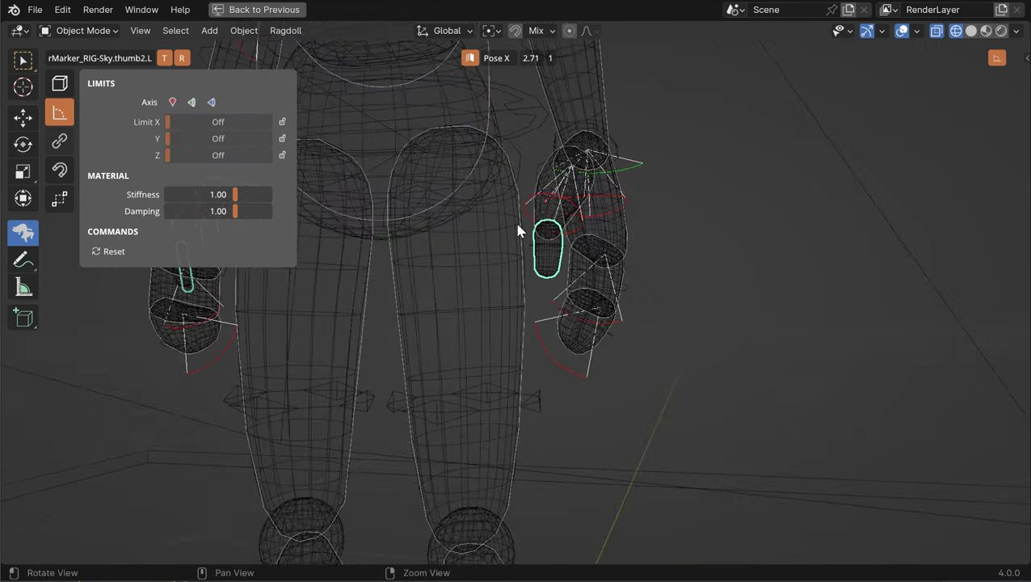
left_click_drag(190, 104, 211, 104)
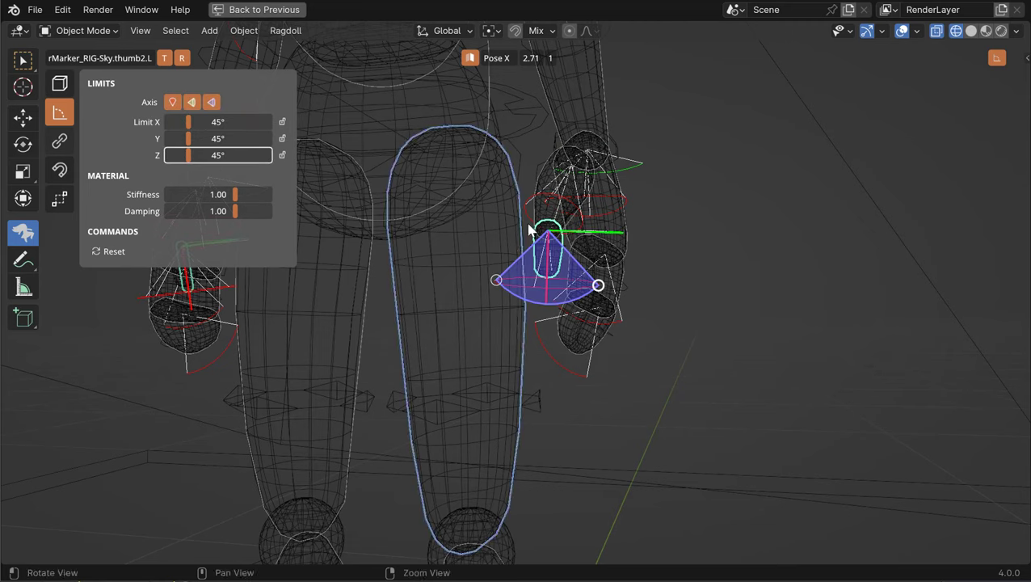
middle_click_drag(529, 228, 481, 234)
middle_click_drag(527, 268, 407, 316)
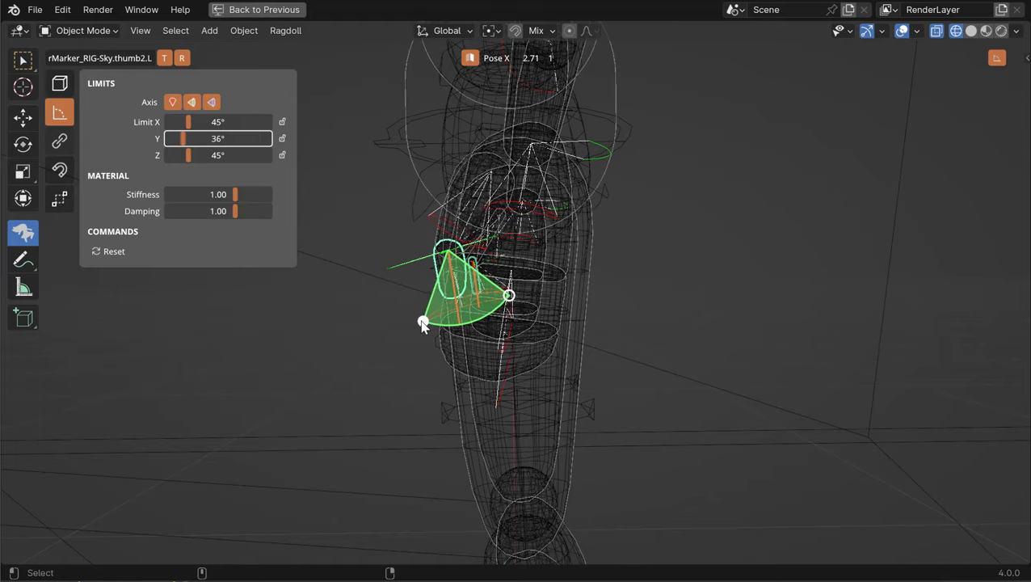
middle_click_drag(420, 317, 588, 246)
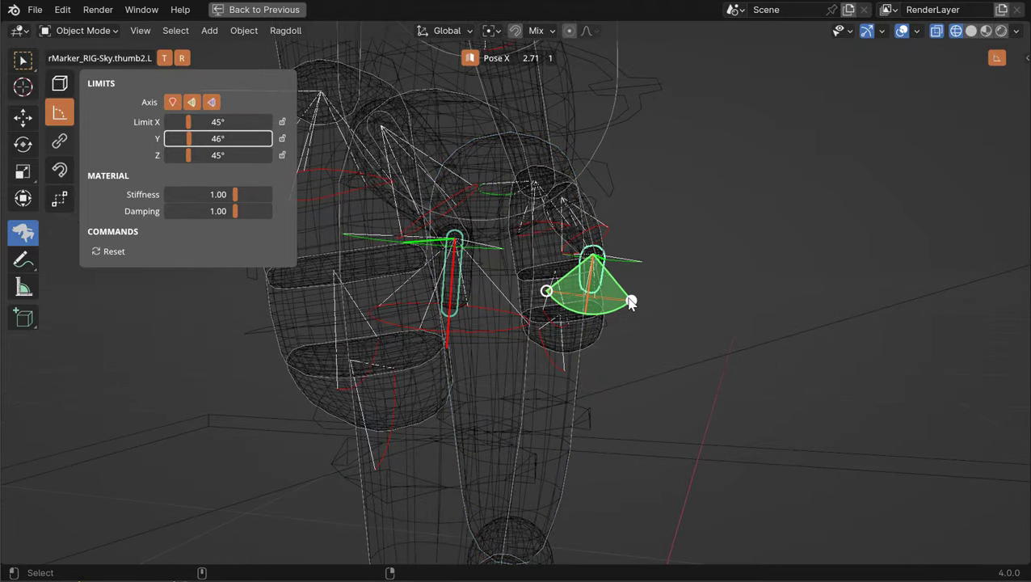
Step: Lock the Z rotation of the left thumb tip marker
middle_click_drag(646, 301, 352, 168)
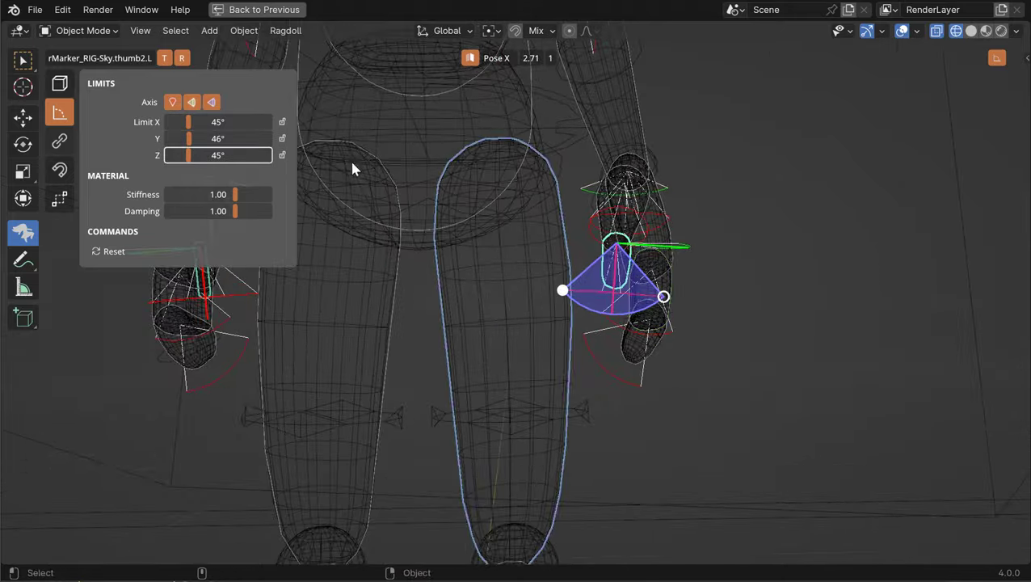
left_click(285, 161)
middle_click_drag(612, 361, 273, 113)
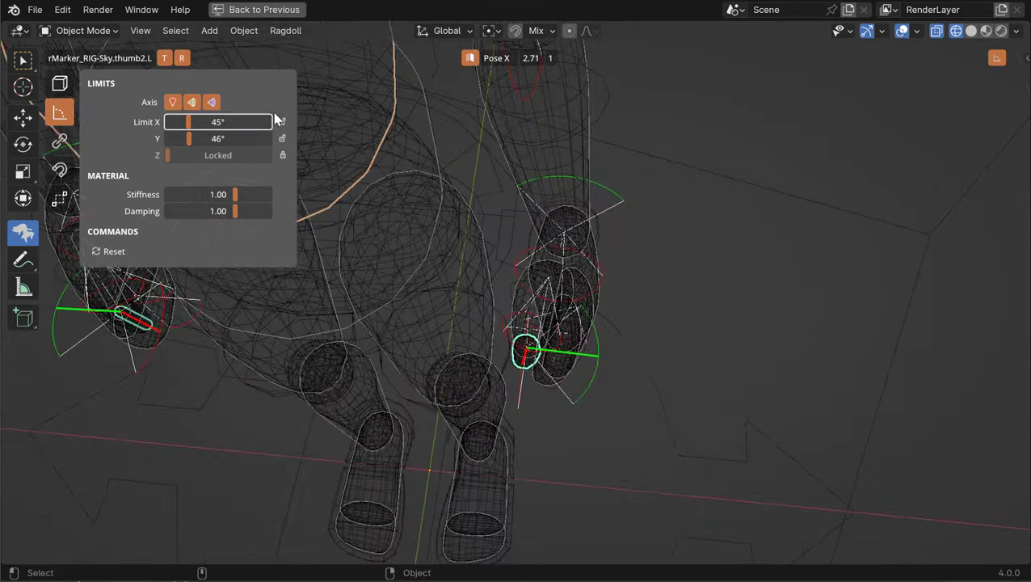
mouse_move(556, 329)
middle_mouse_down()
mouse_move(553, 258)
mouse_move(440, 206)
mouse_move(481, 242)
mouse_move(572, 257)
mouse_move(410, 223)
mouse_move(552, 237)
mouse_move(527, 324)
mouse_move(531, 296)
middle_mouse_up()
left_click(527, 323)
Step: Enable rotation limits on all three axes of the neck marker and narrow its Y limit to about 24°
middle_click_drag(501, 159, 482, 236)
left_click(509, 242)
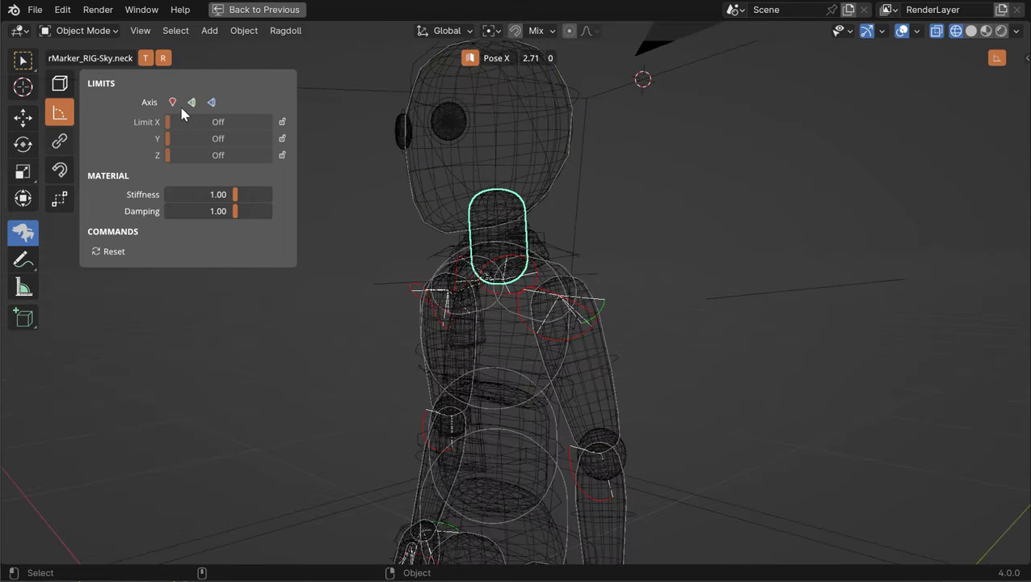
mouse_move(377, 211)
middle_mouse_down()
mouse_move(375, 255)
mouse_move(487, 222)
middle_mouse_up()
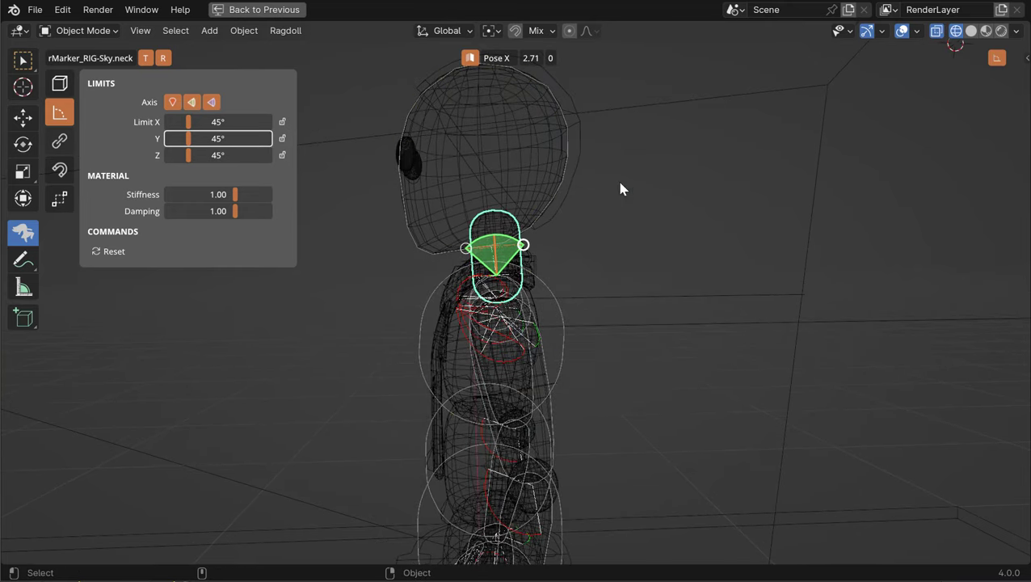
middle_click_drag(476, 232, 532, 244)
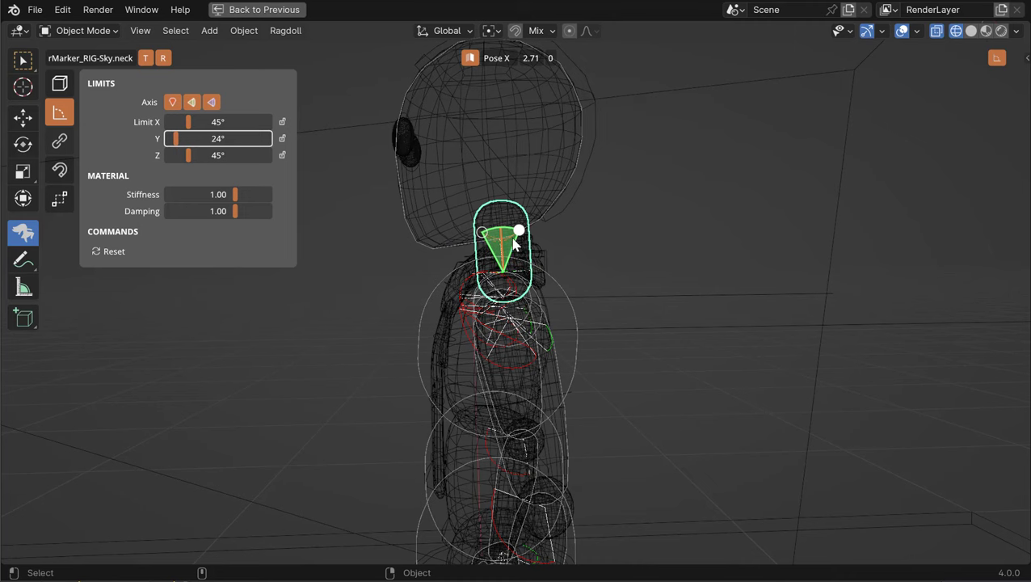
Step: Enable the head marker's limits on all axes with Y at about 26°, and narrow the neck's Z limit to about 28°
middle_click_drag(509, 266, 510, 170)
left_click(511, 162)
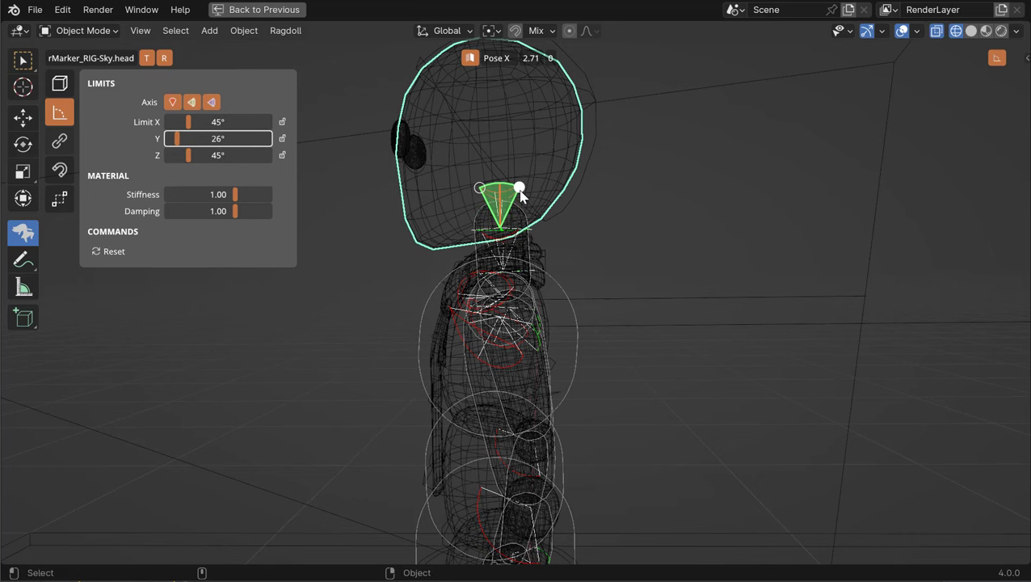
middle_click_drag(503, 234, 536, 230)
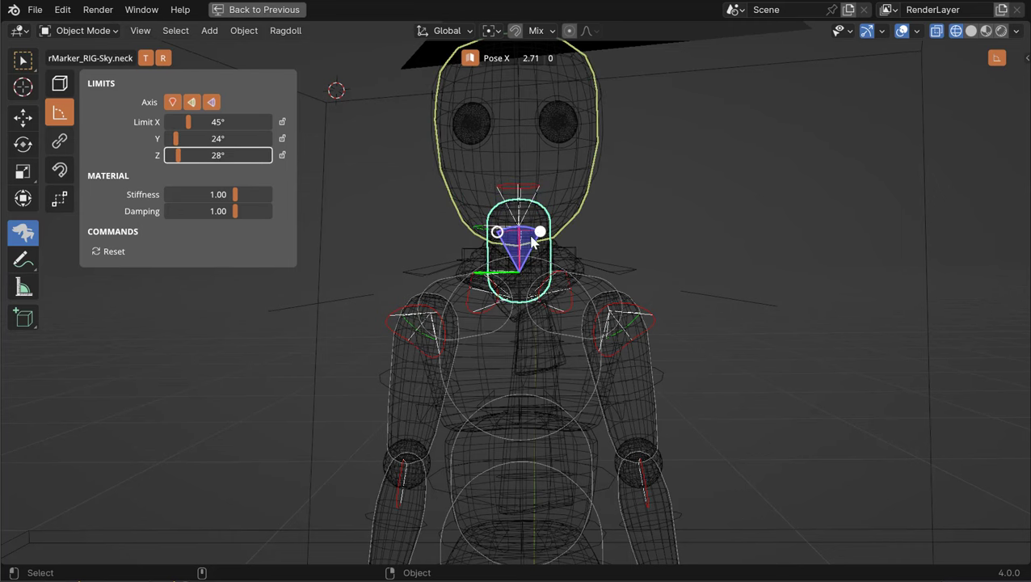
Step: Narrow the head marker's Y limit to about 19° and Z to about 27°, and adjust its X twist limit
mouse_move(539, 234)
middle_mouse_down()
mouse_move(447, 246)
mouse_move(477, 259)
mouse_move(484, 242)
mouse_move(533, 269)
mouse_move(539, 252)
middle_mouse_up()
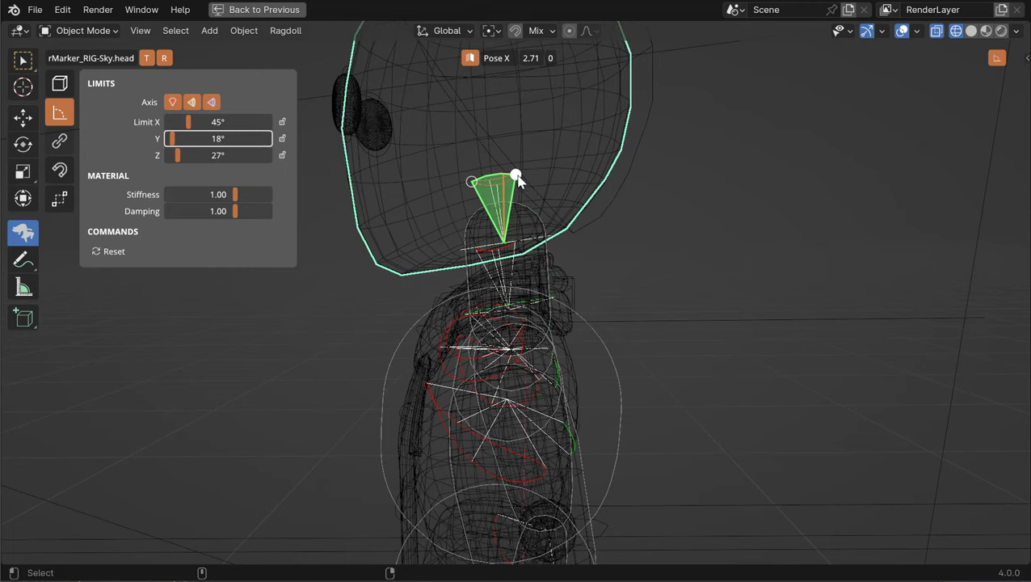
middle_click_drag(518, 179, 519, 323)
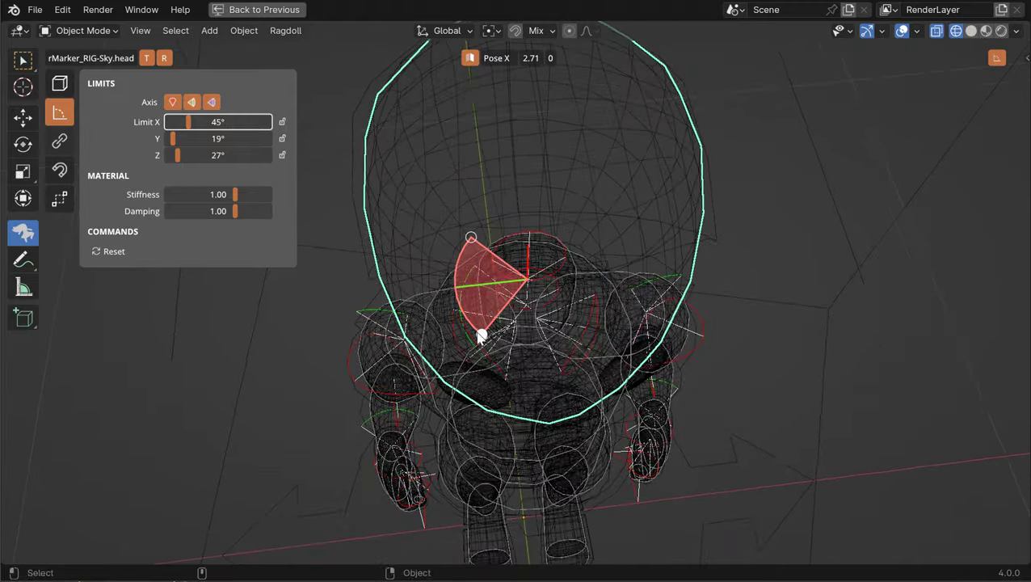
left_click_drag(474, 331, 473, 328)
mouse_move(479, 326)
middle_mouse_down()
mouse_move(521, 264)
mouse_move(559, 296)
mouse_move(573, 363)
mouse_move(491, 332)
mouse_move(479, 350)
middle_mouse_up()
Step: Tighten the neck marker's rotation limits to about 30° on X, 16° on Y and 25° on Z
left_click(561, 299)
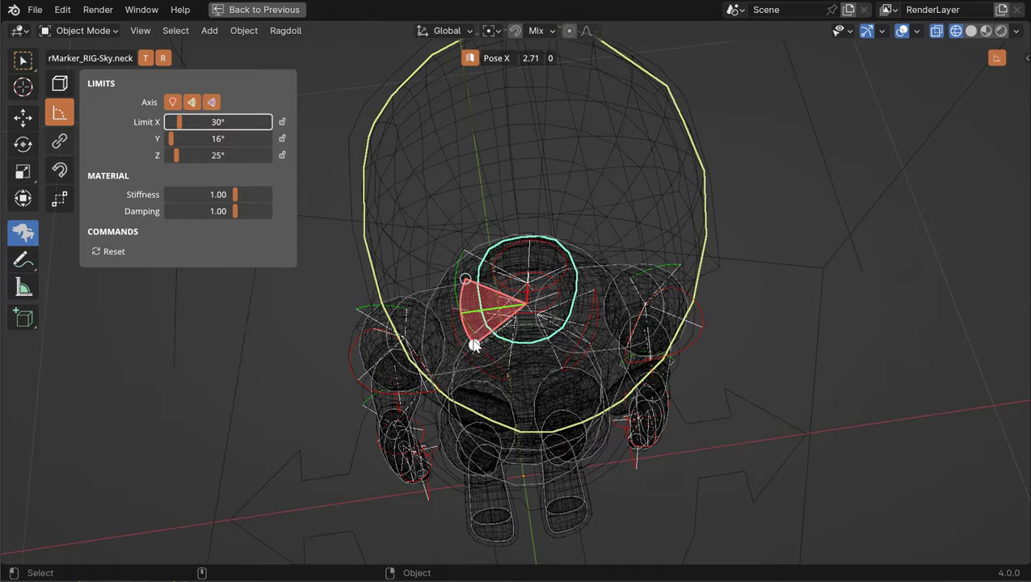
mouse_move(539, 366)
middle_mouse_down()
mouse_move(432, 234)
mouse_move(391, 225)
mouse_move(611, 290)
mouse_move(551, 191)
mouse_move(526, 227)
mouse_move(533, 334)
middle_mouse_up()
scroll(602, 282, "down", 3)
scroll(557, 198, "down", 2)
Step: Enable all three rotation limits on the chest marker, narrowing Z to about 32° and Y to about 28°
left_click(535, 185)
scroll(521, 170, "up", 1)
middle_click_drag(512, 145, 499, 230, "shift")
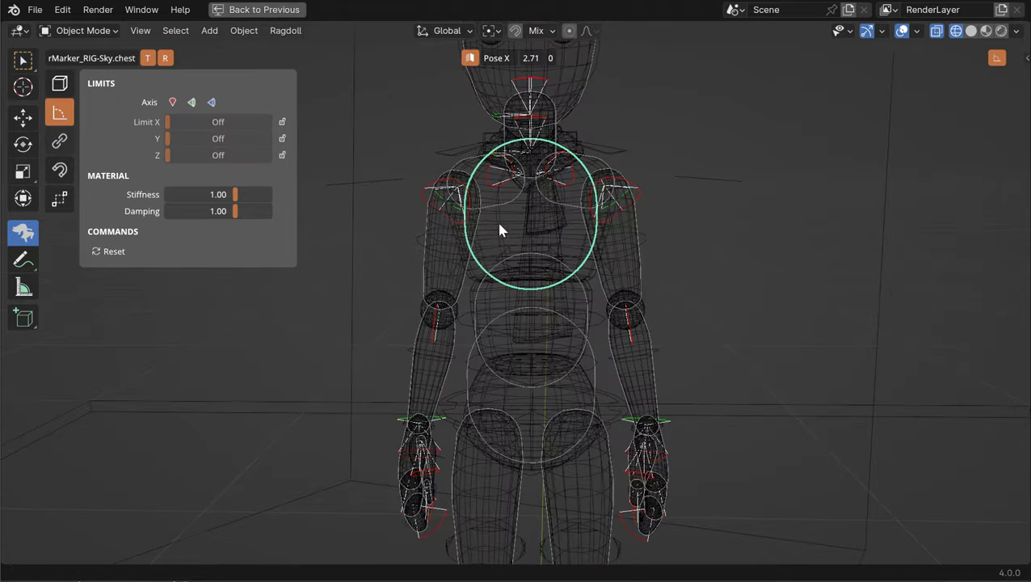
mouse_move(521, 257)
right_mouse_down("alt")
mouse_move(564, 277)
mouse_move(565, 259)
right_mouse_up("alt")
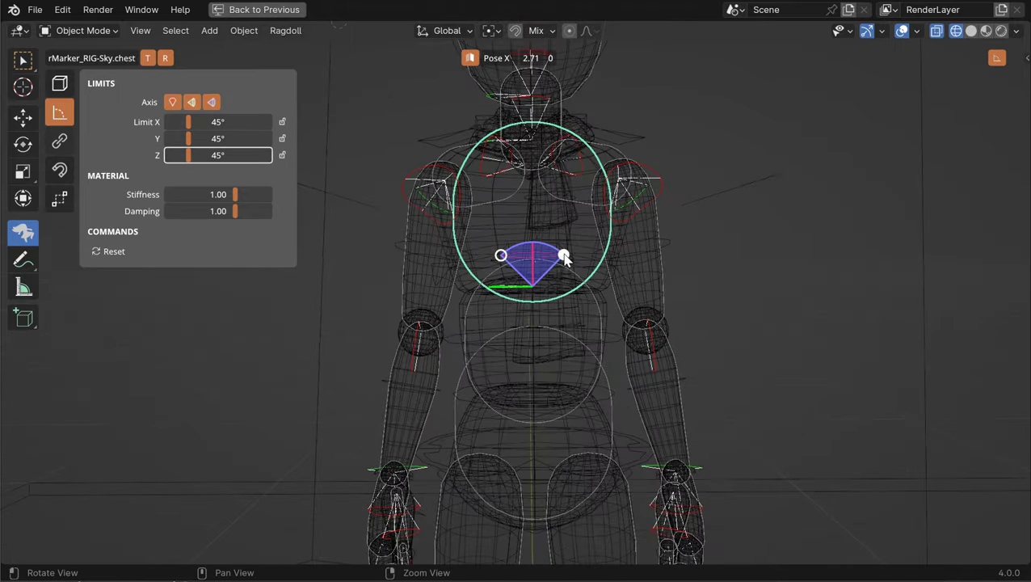
left_click_drag(555, 255, 551, 253)
left_click_drag(551, 253, 402, 273, "alt")
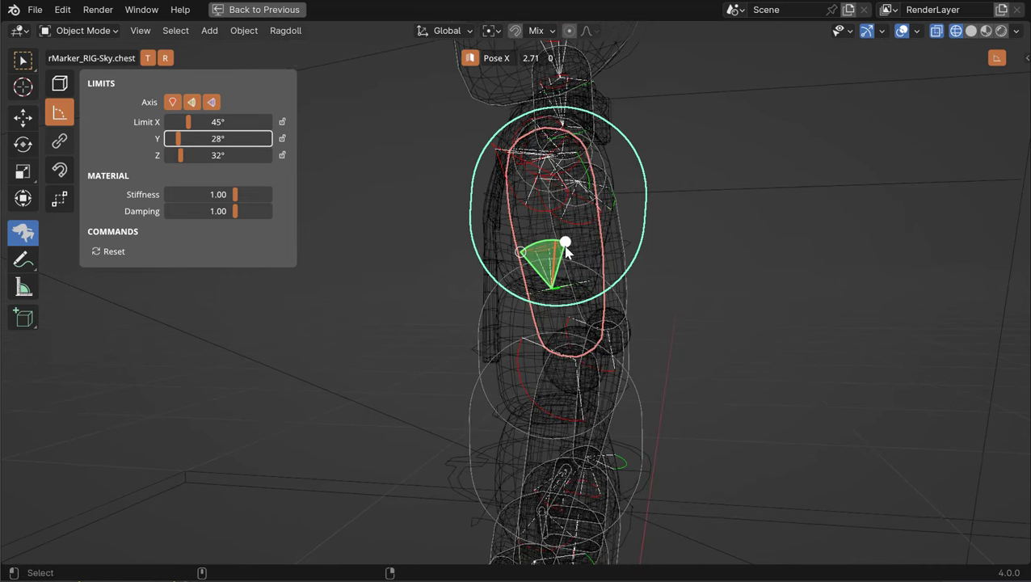
left_click_drag(565, 247, 564, 247)
left_click_drag(564, 248, 577, 246, "alt")
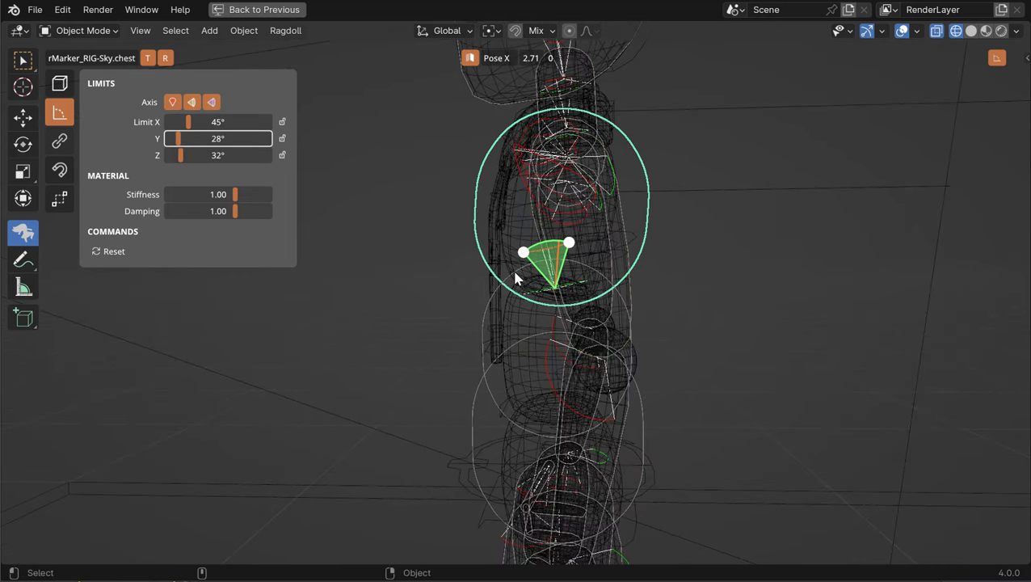
Step: Enable all three rotation limits on the spine1 marker, narrowing Y and Z to about 32°
left_click(512, 306)
left_click_drag(515, 312, 523, 302, "alt")
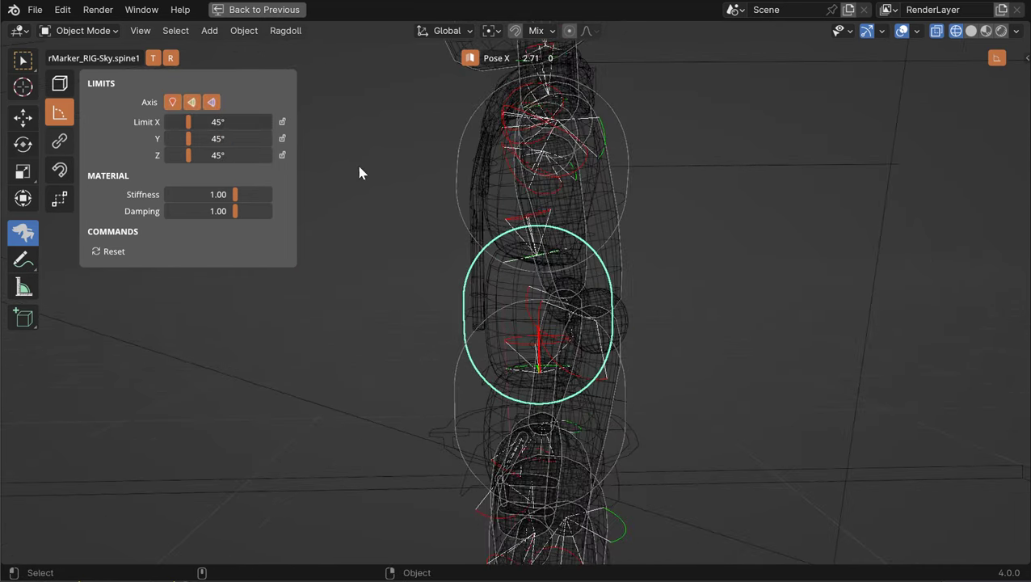
left_click_drag(555, 339, 559, 322, "alt")
mouse_move(552, 333)
middle_mouse_down()
mouse_move(607, 356)
mouse_move(581, 339)
mouse_move(566, 342)
middle_mouse_up()
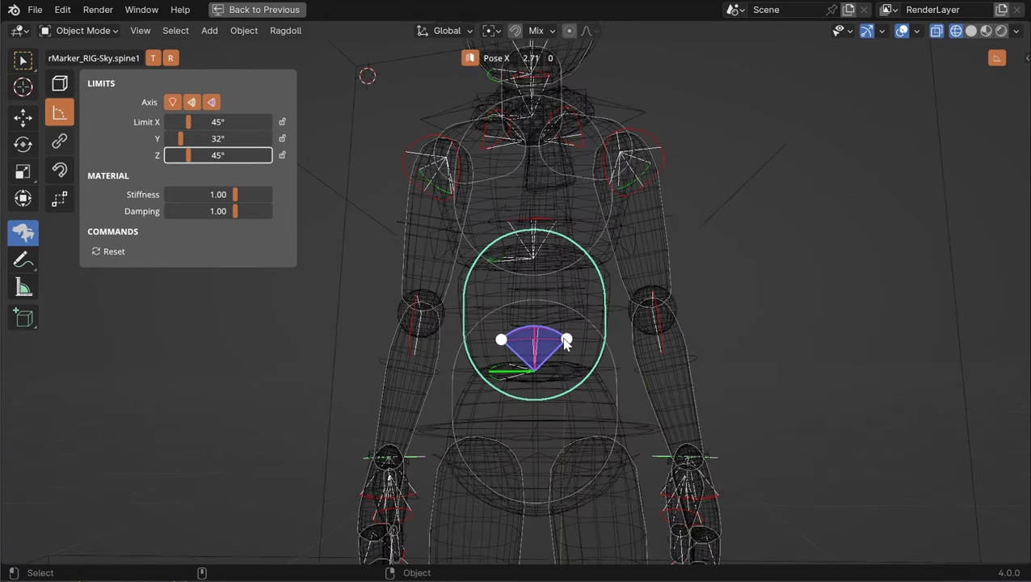
left_click(572, 269)
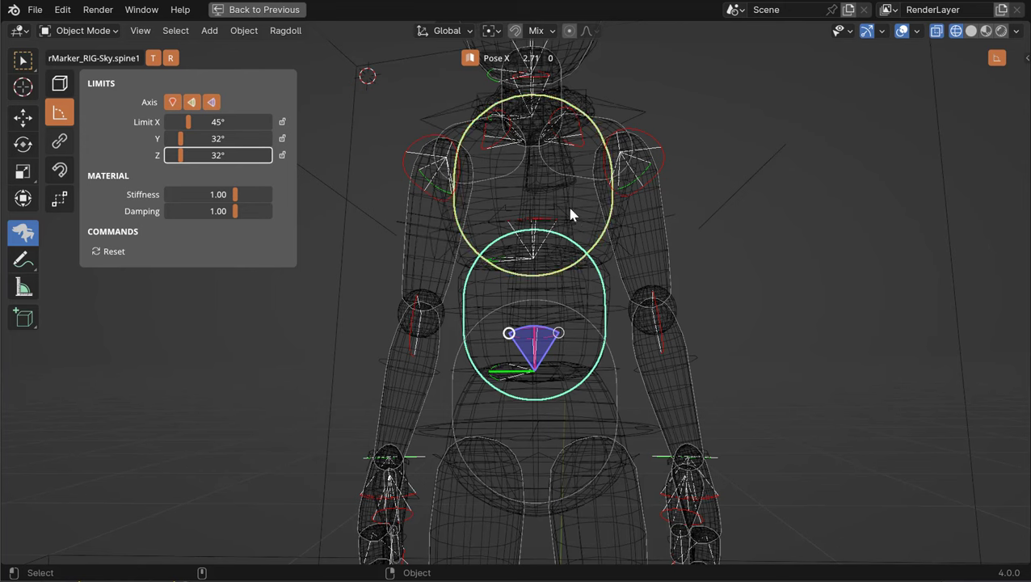
Step: Narrow the spine1 marker's X and Z limits to about 28°, and the chest's X to about 16° and Z to 29°
middle_click_drag(558, 229, 546, 267)
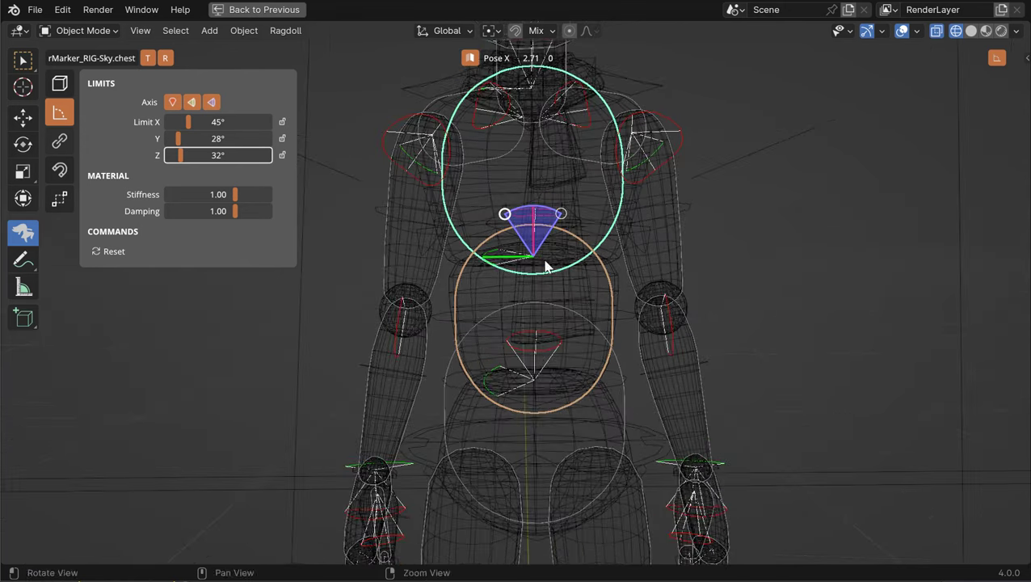
middle_click_drag(580, 308, 561, 215)
left_click(565, 339)
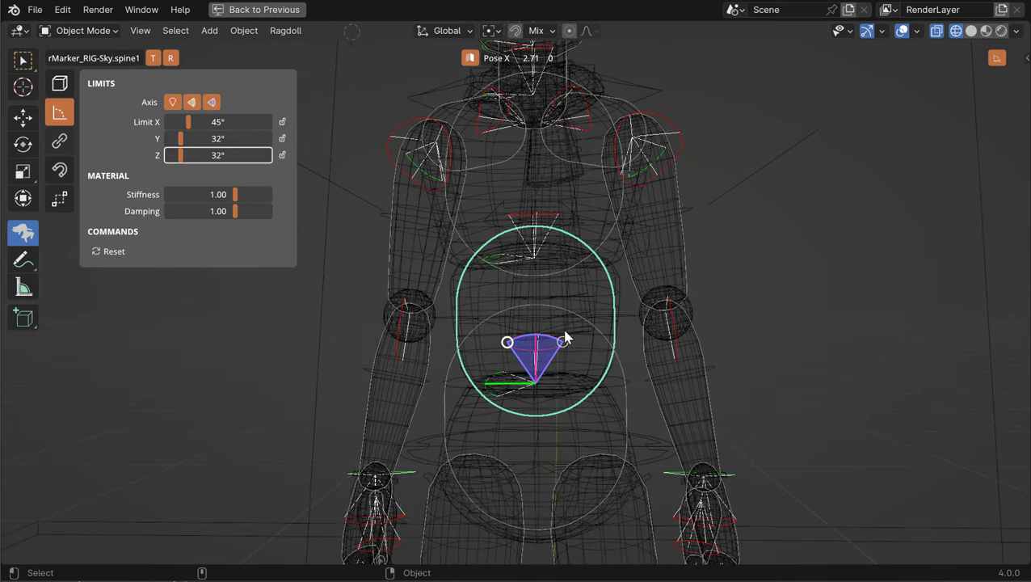
middle_click_drag(555, 306, 674, 319)
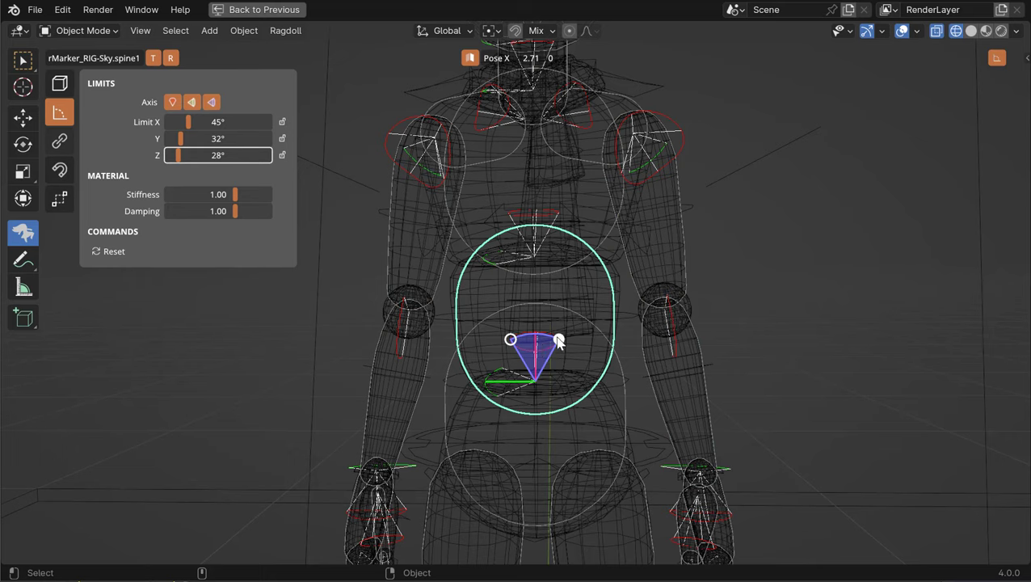
mouse_move(559, 341)
middle_mouse_down()
mouse_move(565, 415)
mouse_move(498, 358)
middle_mouse_up()
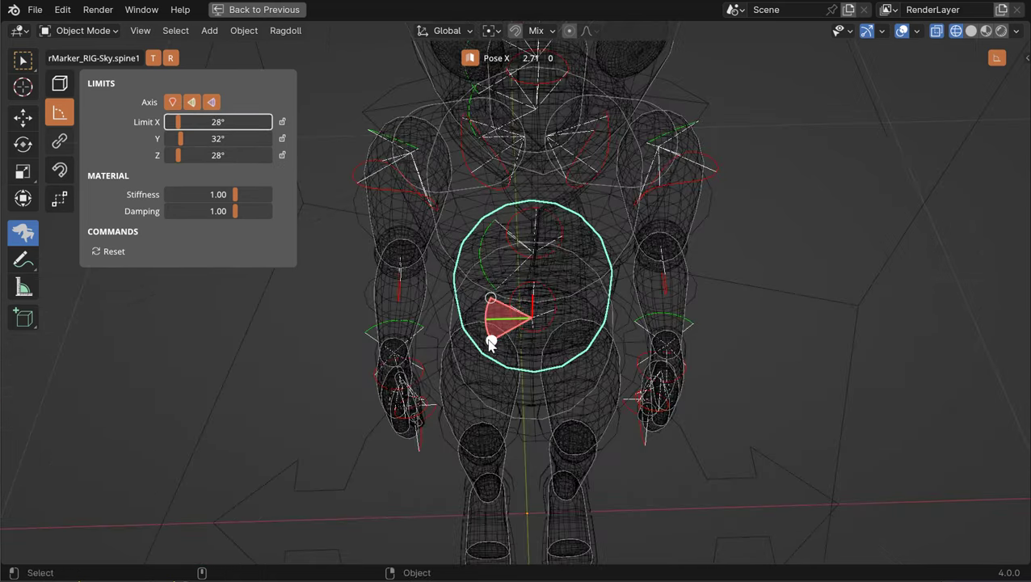
middle_click_drag(482, 267, 496, 292)
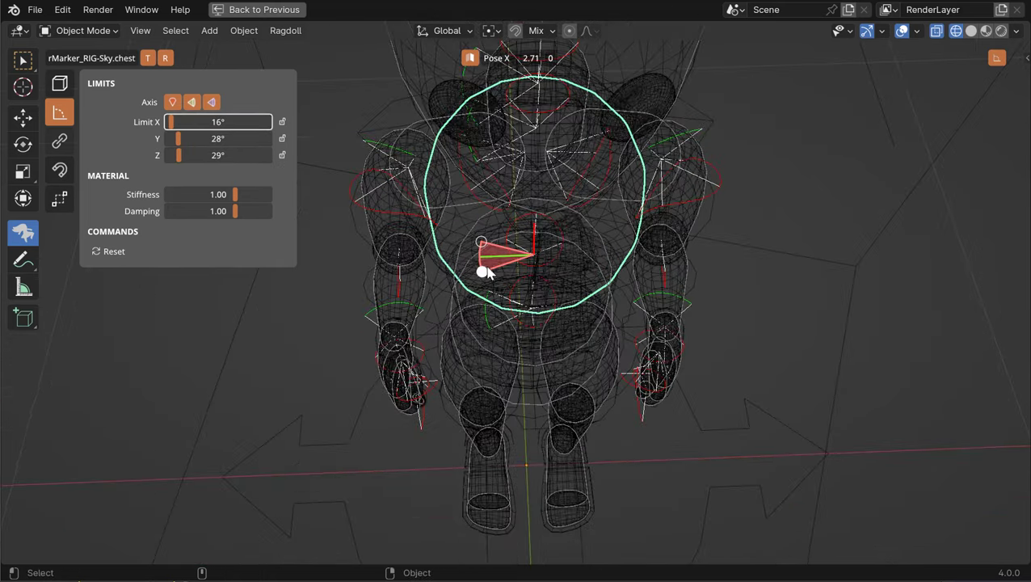
left_click_drag(516, 296, 551, 198, "alt")
Step: Select the thigh markers and play the simulation to see how the ragdoll falls
left_click(584, 396)
middle_click_drag(584, 396, 586, 323, "alt")
left_click_drag(525, 259, 448, 216, "alt")
right_click_drag(372, 167, 428, 200, "alt")
left_click_drag(429, 200, 428, 244, "alt")
key("alt+v")
key("space")
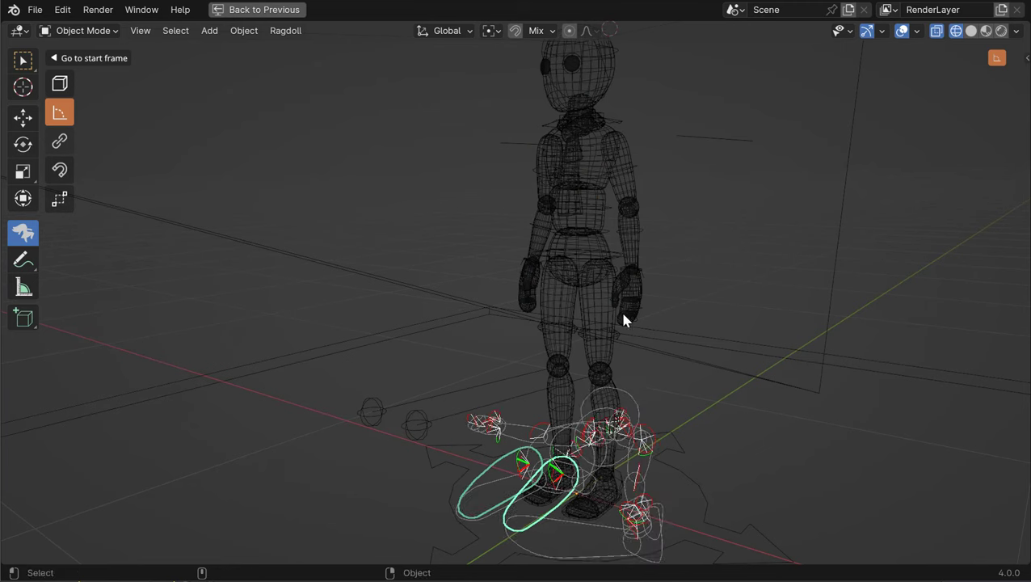
middle_click_drag(526, 312, 687, 178)
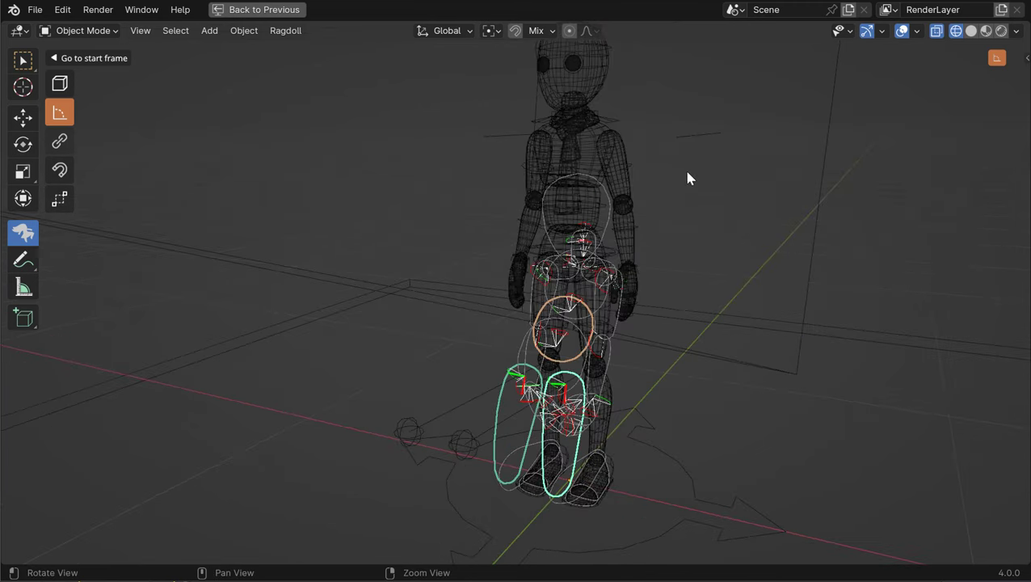
Step: Display the viewport in solid shading and replay the ragdoll fall from other angles
left_click(971, 31)
mouse_move(761, 282)
middle_mouse_down()
mouse_move(617, 329)
mouse_move(703, 369)
middle_mouse_up()
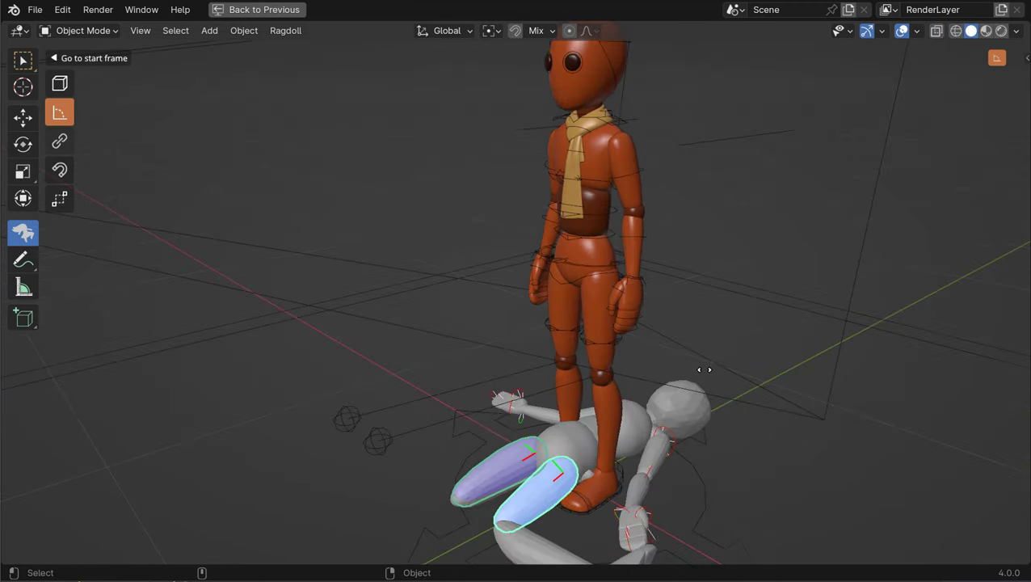
left_click_drag(652, 363, 614, 297)
key("space")
key("space")
key("space")
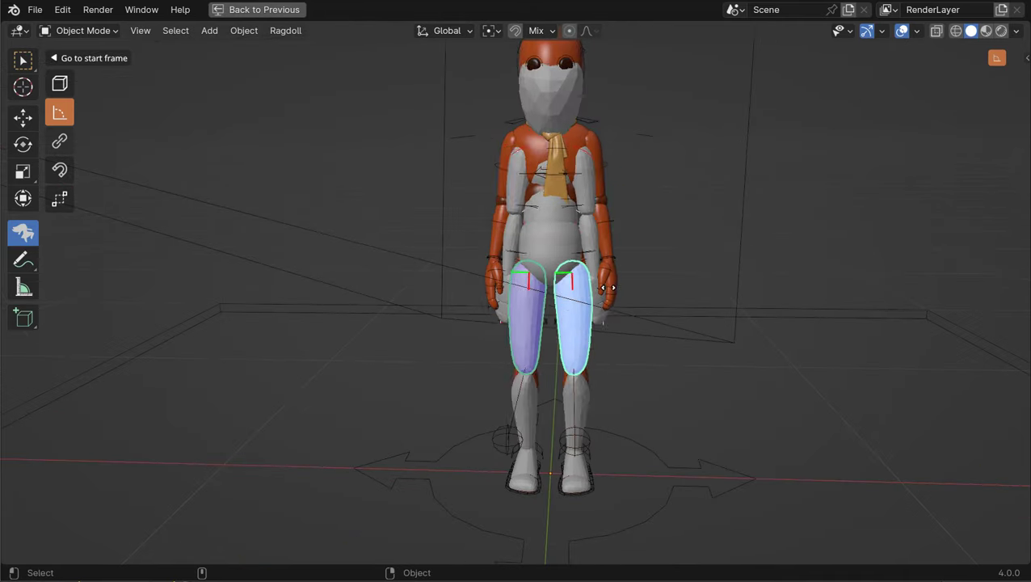
Step: Inspect the thigh markers' limits in wireframe display, and return to solid shading
left_click_drag(557, 230, 614, 250, "alt")
mouse_move(614, 257)
middle_mouse_down()
mouse_move(565, 274)
mouse_move(608, 292)
mouse_move(626, 279)
mouse_move(592, 290)
mouse_move(599, 278)
mouse_move(589, 264)
mouse_move(506, 283)
mouse_move(544, 284)
middle_mouse_up()
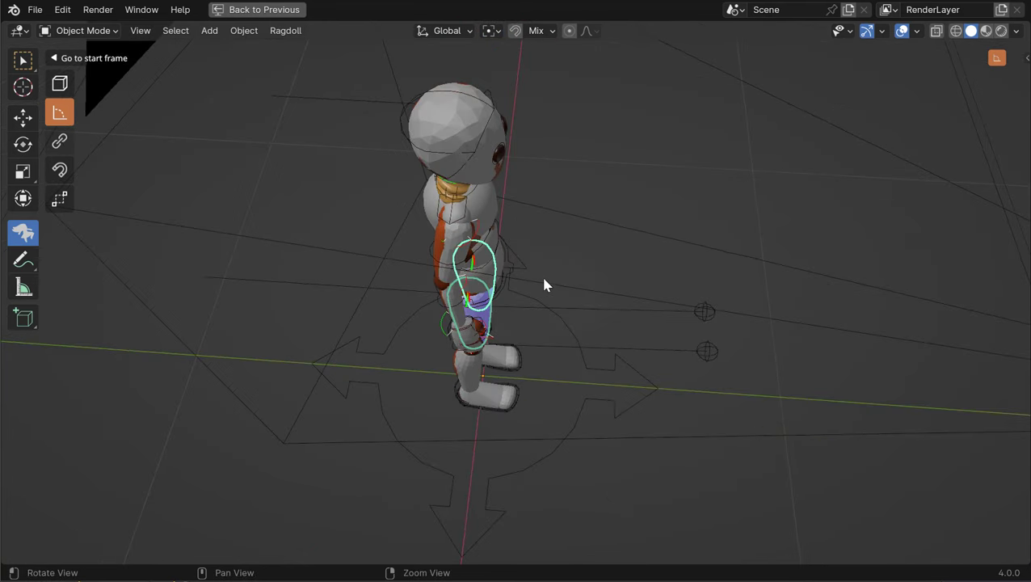
left_click(955, 31)
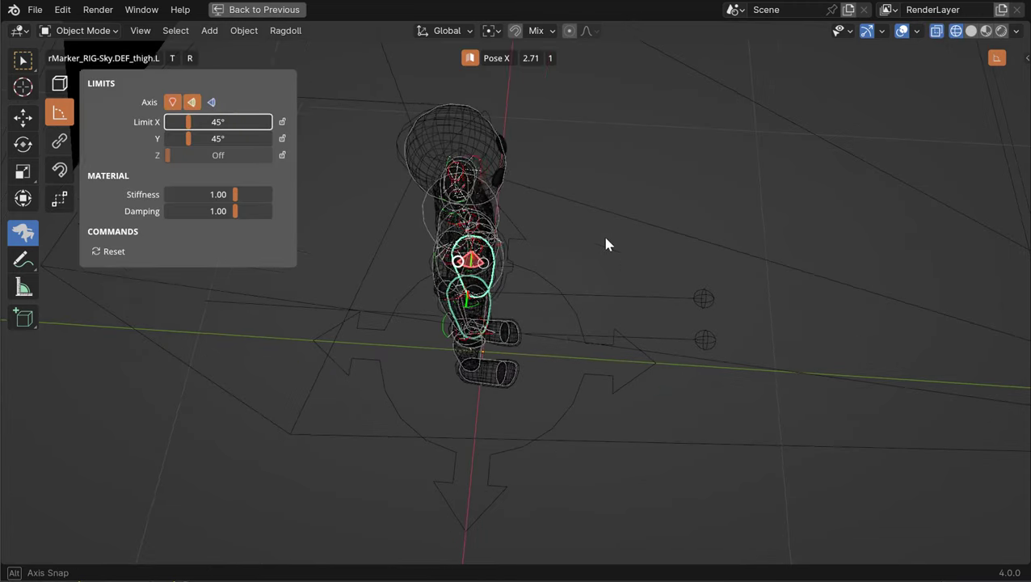
middle_click_drag(602, 232, 947, 68)
left_click(970, 31)
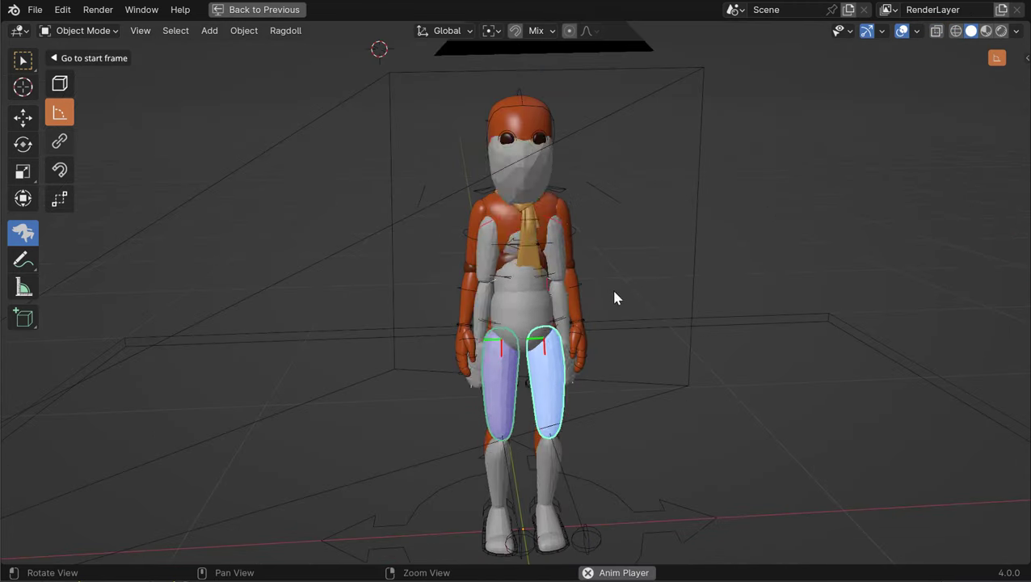
middle_click_drag(577, 285, 443, 250)
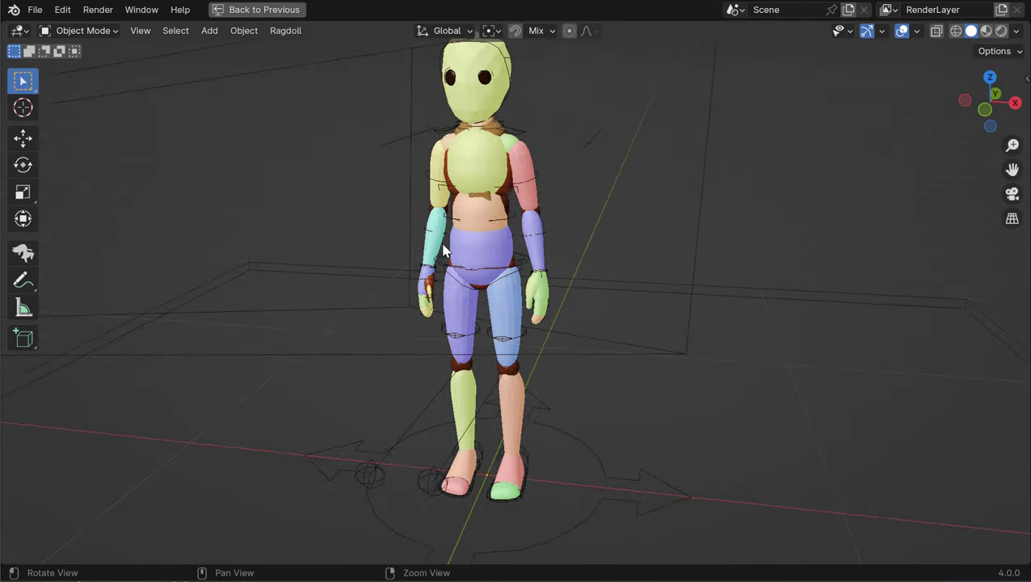
Step: Restore the full workspace layout and move the rSolver object along X, beside the Sky character
key("ctrl+space")
left_click(24, 159)
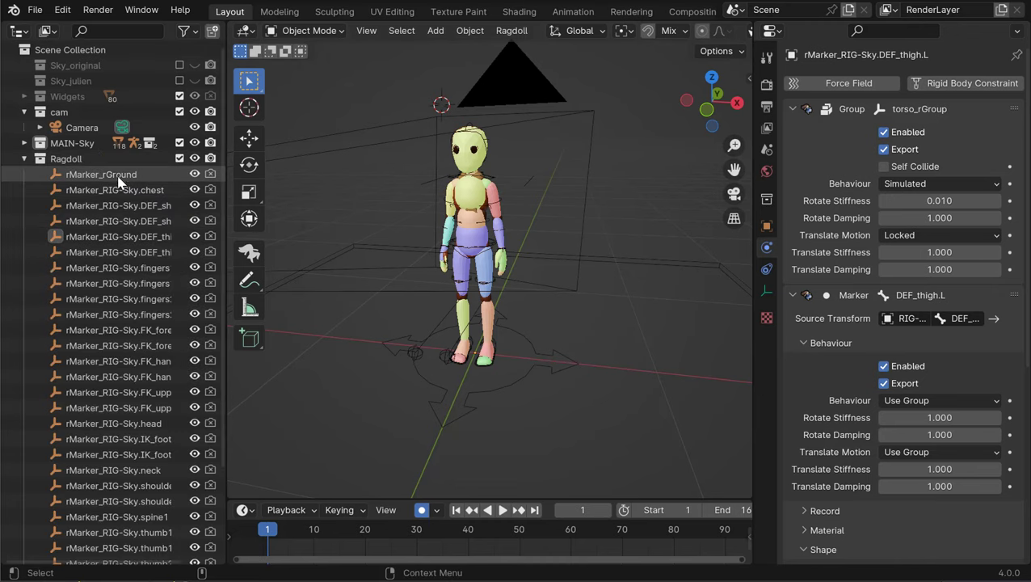
scroll(105, 372, "down", 5)
left_click(81, 533)
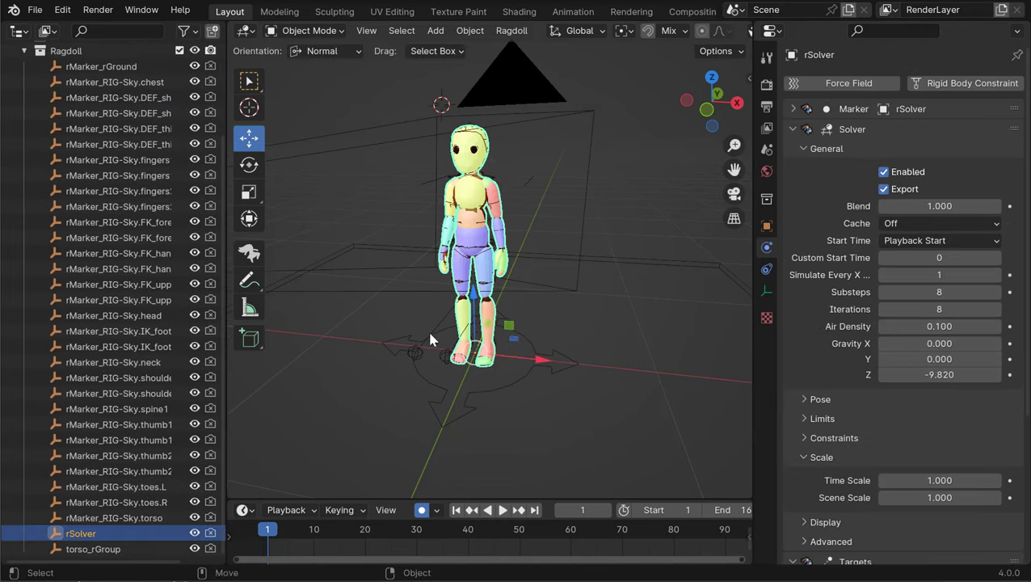
left_click_drag(546, 361, 670, 356)
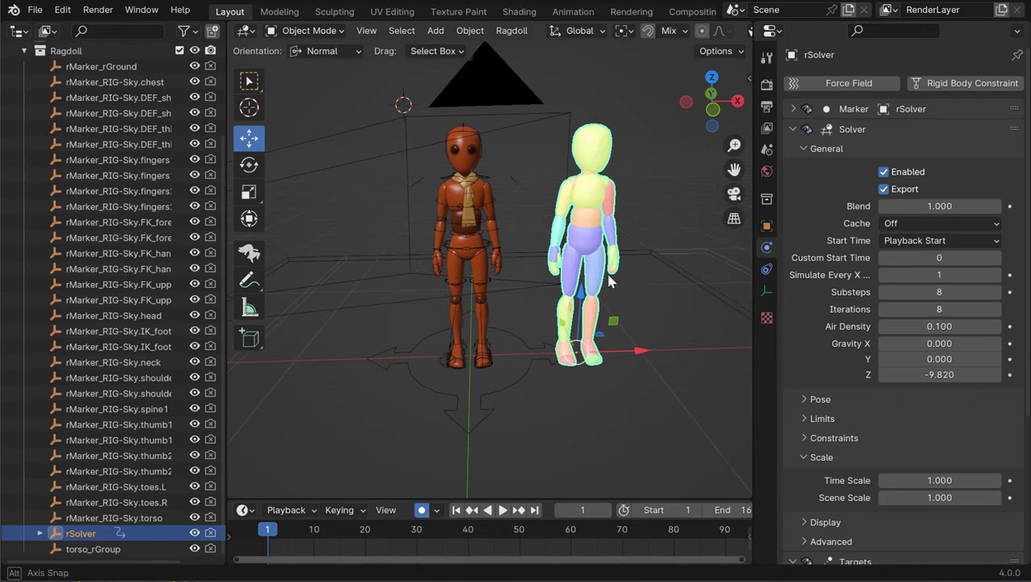
Step: Play the simulation with the ragdoll beside the character, and return to the start frame
left_click_drag(578, 247, 605, 236, "alt")
left_click(558, 247)
middle_click_drag(444, 294, 509, 284, "alt")
key("space")
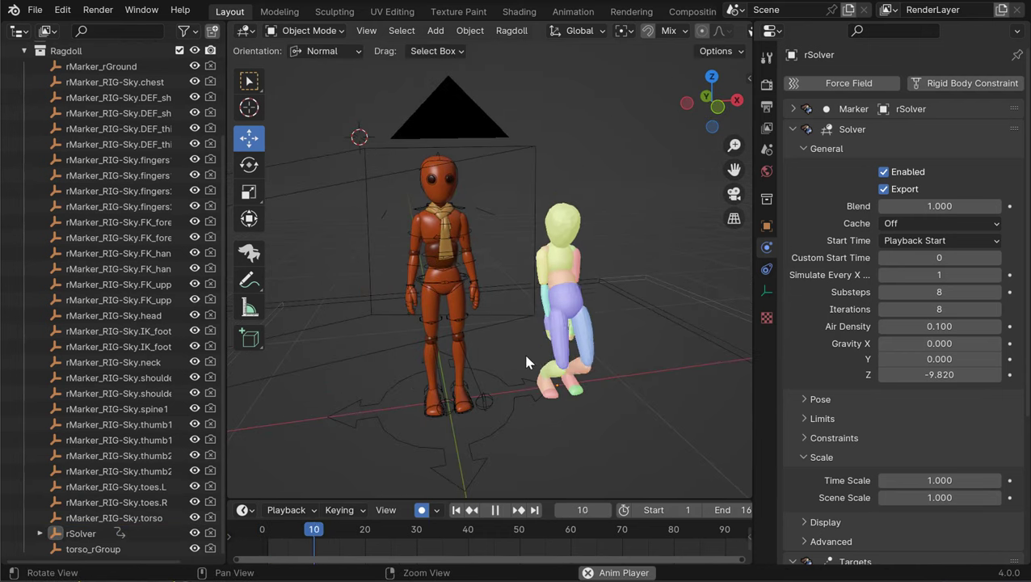
key("space")
key("ctrl+Left")
Step: Activate the Ragdoll manipulator and select the left shoulder marker on the offset ragdoll
left_click_drag(463, 273, 494, 301, "alt")
right_click_drag(494, 301, 527, 320, "alt")
scroll(524, 299, "down", 4, "alt")
scroll(523, 296, "up", 3, "alt")
left_click_drag(523, 297, 430, 283, "alt")
middle_click_drag(431, 290, 453, 287)
left_click(250, 253)
left_click(514, 211)
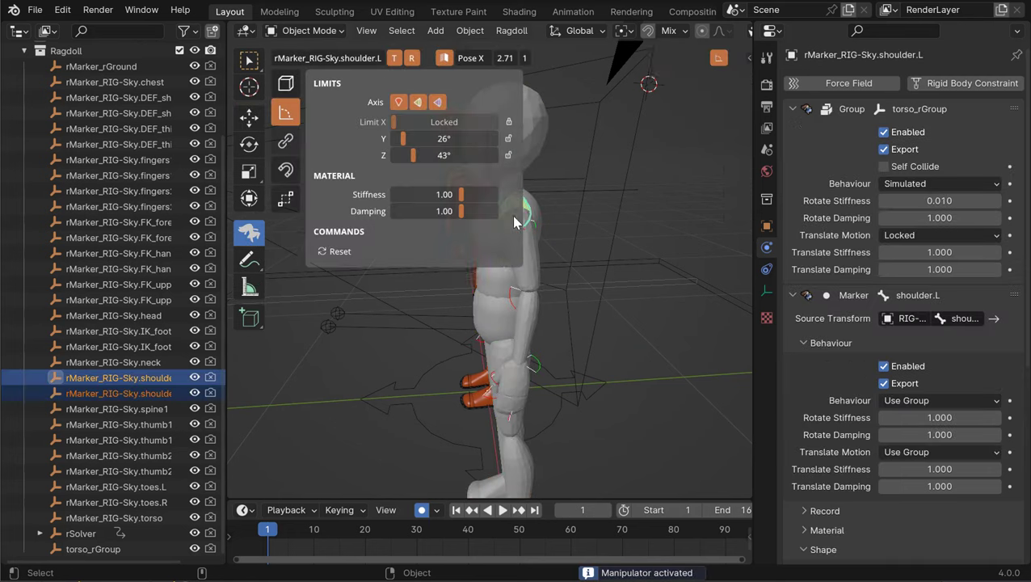
Step: Clear the shoulder marker selection and show the maximized 3D viewport around the shoulders in wireframe
left_click_drag(514, 217, 518, 235, "alt")
left_click_drag(569, 258, 627, 292, "alt")
middle_click_drag(626, 289, 391, 172)
scroll(617, 254, "up", 3)
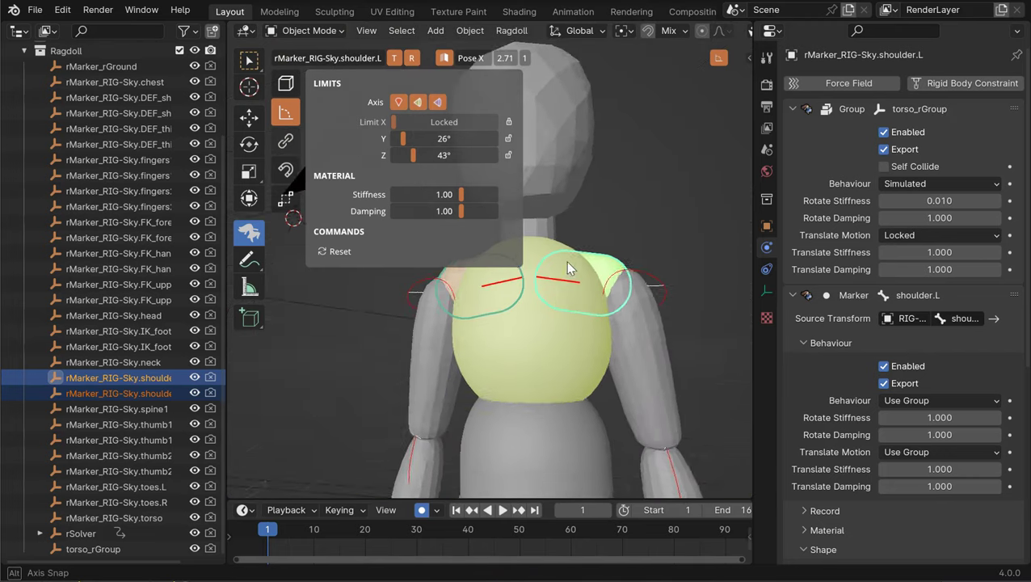
middle_click_drag(566, 261, 469, 353)
left_click_drag(469, 353, 490, 317, "alt")
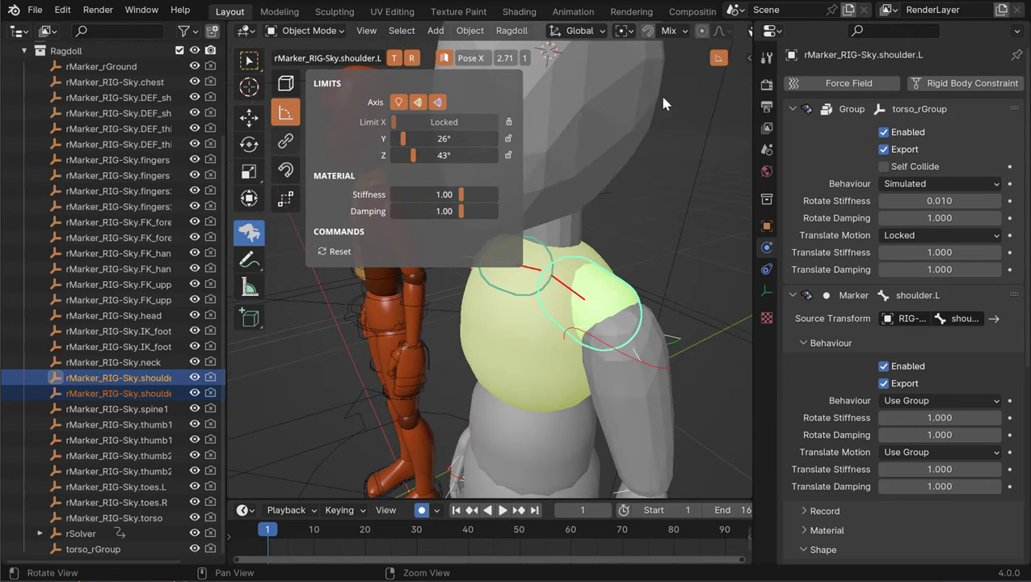
left_click(662, 95)
key("ctrl+space")
left_click(956, 31)
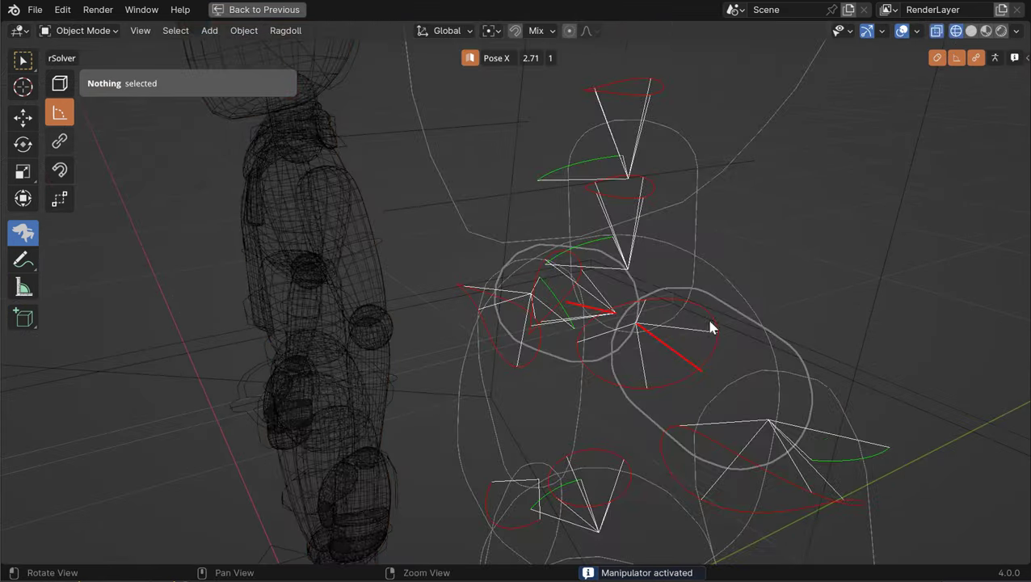
Step: Select the left shoulder joint and examine its rotation limits from several angles
mouse_move(711, 323)
left_mouse_down("alt")
mouse_move(659, 324)
mouse_move(711, 323)
mouse_move(737, 362)
left_mouse_up("alt")
left_click(711, 323)
middle_click_drag(737, 368, 663, 295)
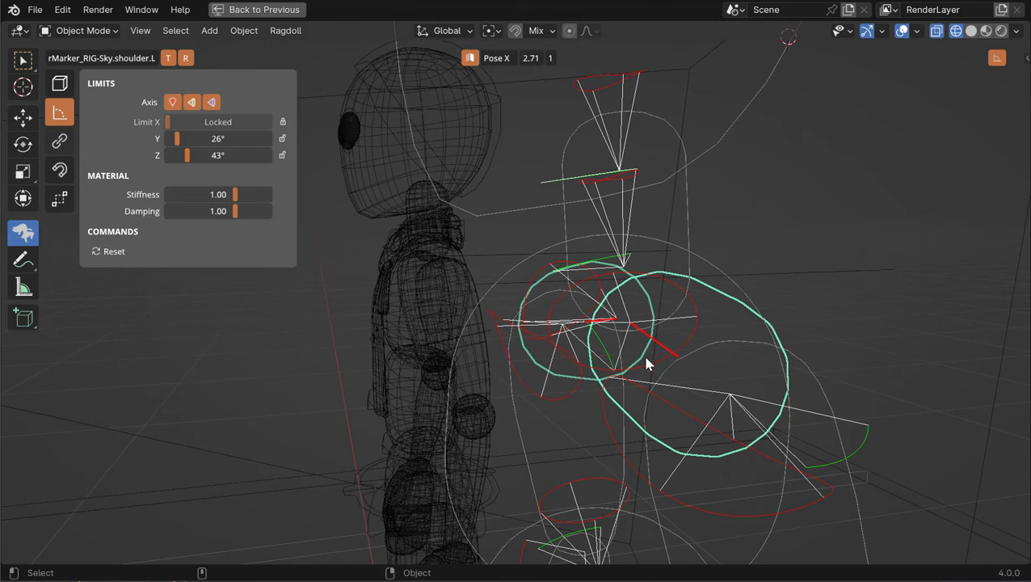
middle_click_drag(547, 329, 642, 270)
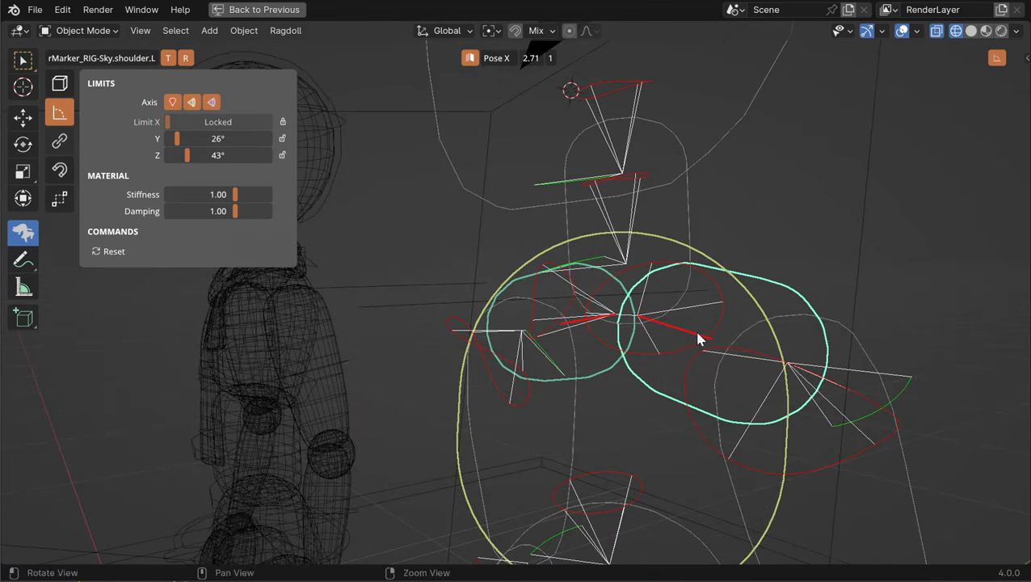
middle_click_drag(700, 339, 719, 351)
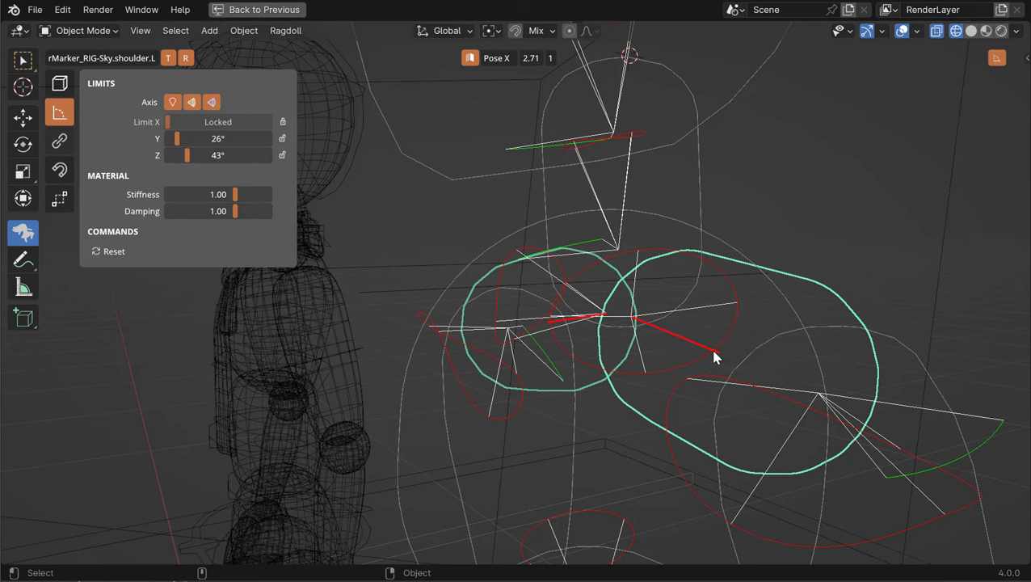
middle_click_drag(643, 370, 596, 380)
key("space")
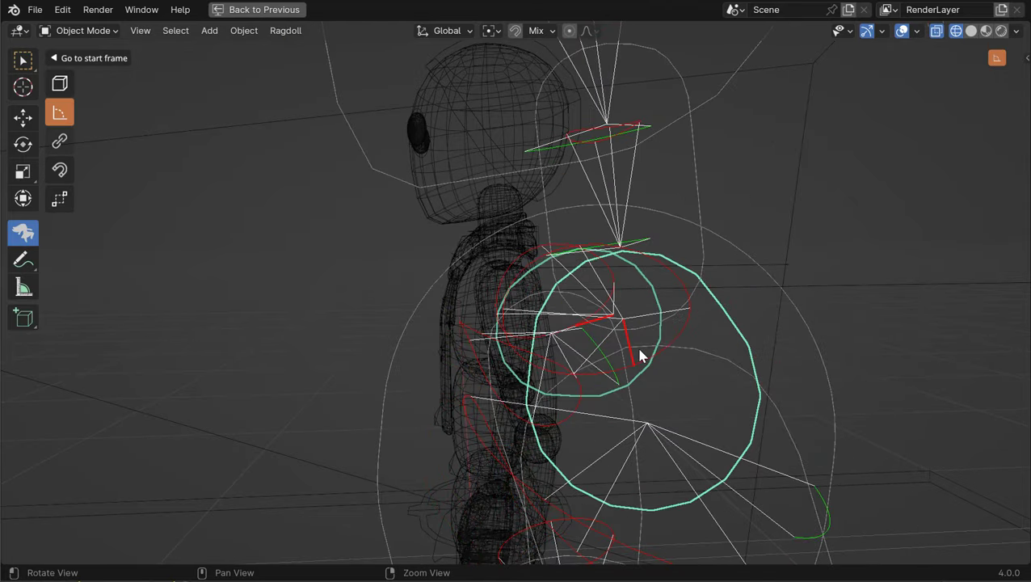
key("Escape")
Step: Examine both shoulder limits in relation to the whole ragdoll from the front and the side
middle_click_drag(553, 273, 588, 308)
left_click_drag(585, 301, 575, 257, "alt")
right_click_drag(576, 257, 591, 323, "alt")
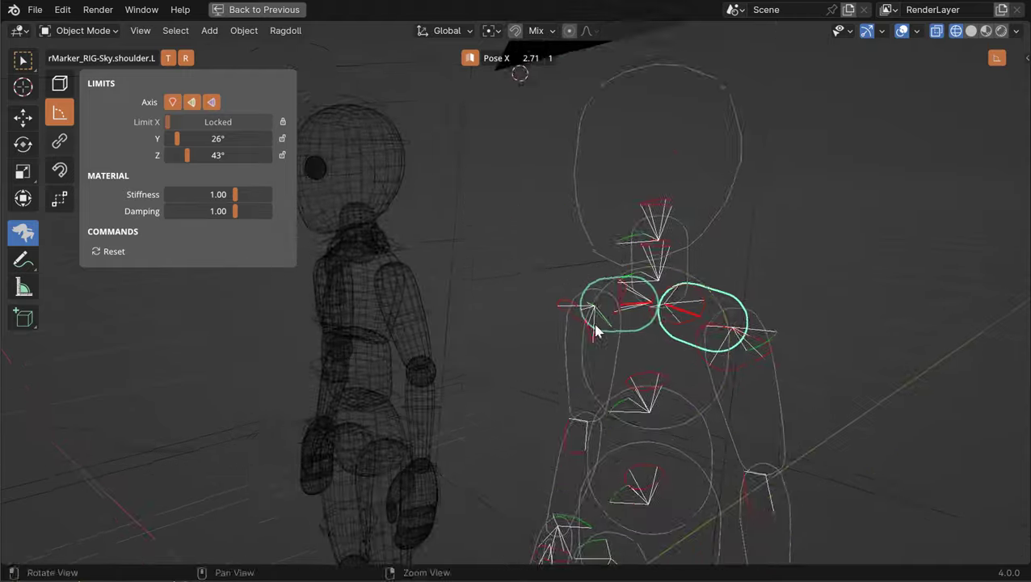
middle_click_drag(591, 323, 646, 266, "alt")
left_click_drag(647, 266, 632, 266, "alt")
scroll(633, 273, "down", 2)
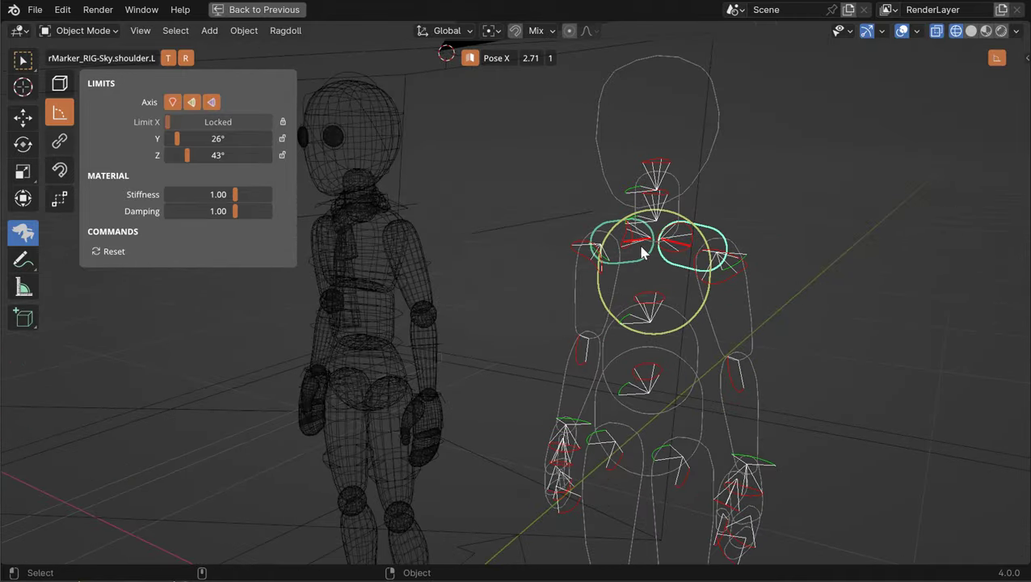
middle_click_drag(643, 253, 669, 275)
middle_click_drag(749, 264, 790, 243)
middle_click_drag(702, 249, 610, 321)
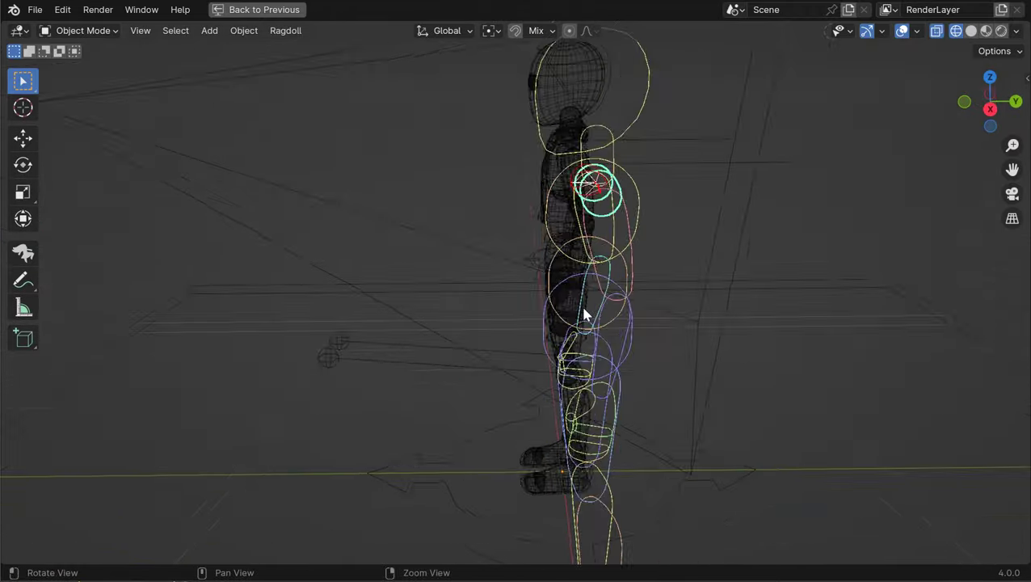
middle_click_drag(444, 265, 572, 313)
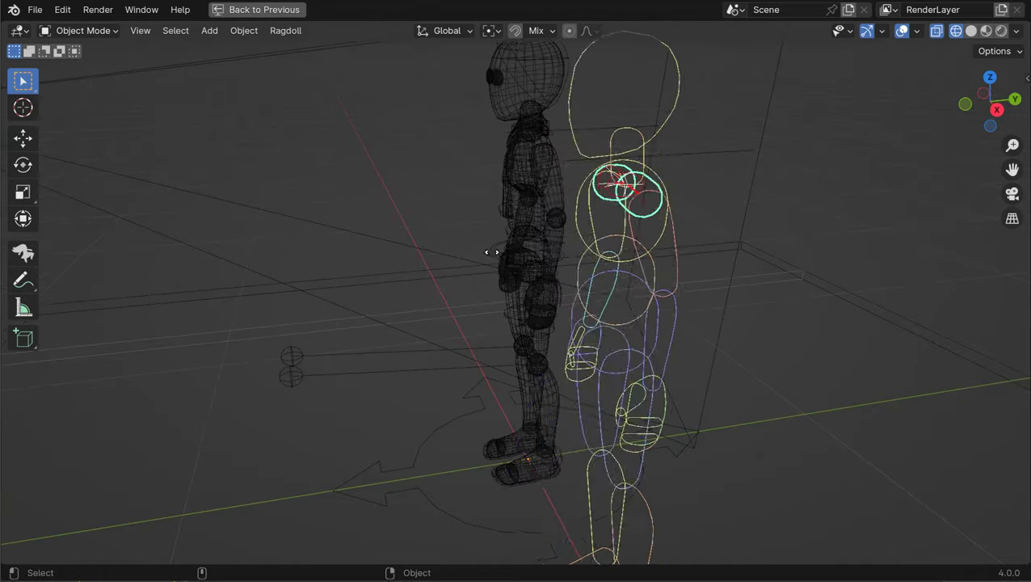
mouse_move(490, 250)
middle_mouse_down()
mouse_move(635, 182)
mouse_move(589, 290)
mouse_move(629, 232)
mouse_move(683, 264)
mouse_move(635, 321)
mouse_move(670, 219)
mouse_move(618, 318)
mouse_move(669, 329)
middle_mouse_up()
middle_click_drag(550, 352, 639, 275)
Step: Show the scene in solid shading and watch how the ragdoll simulation falls and bends at the legs
left_click(970, 30)
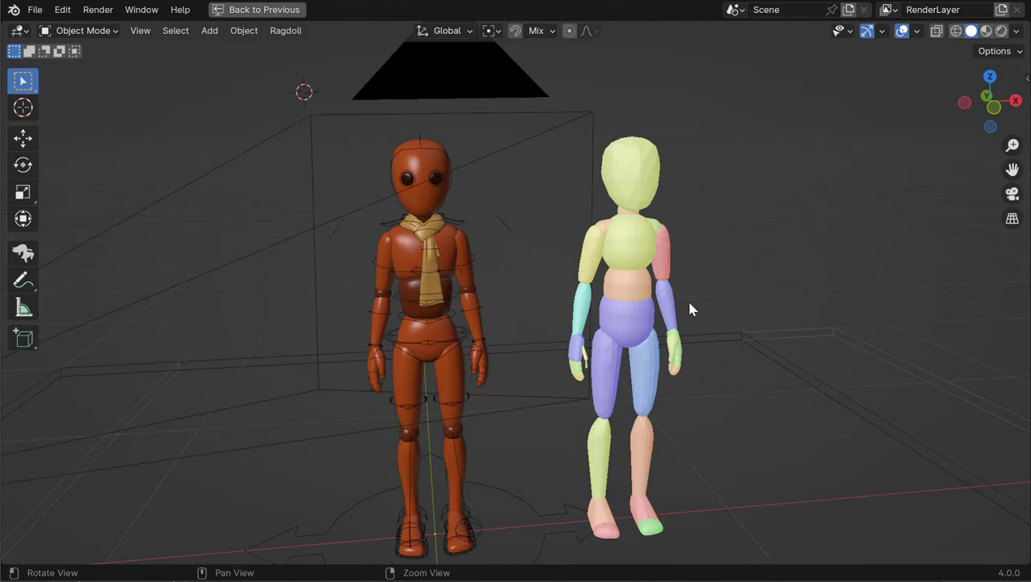
middle_click_drag(703, 360, 552, 362)
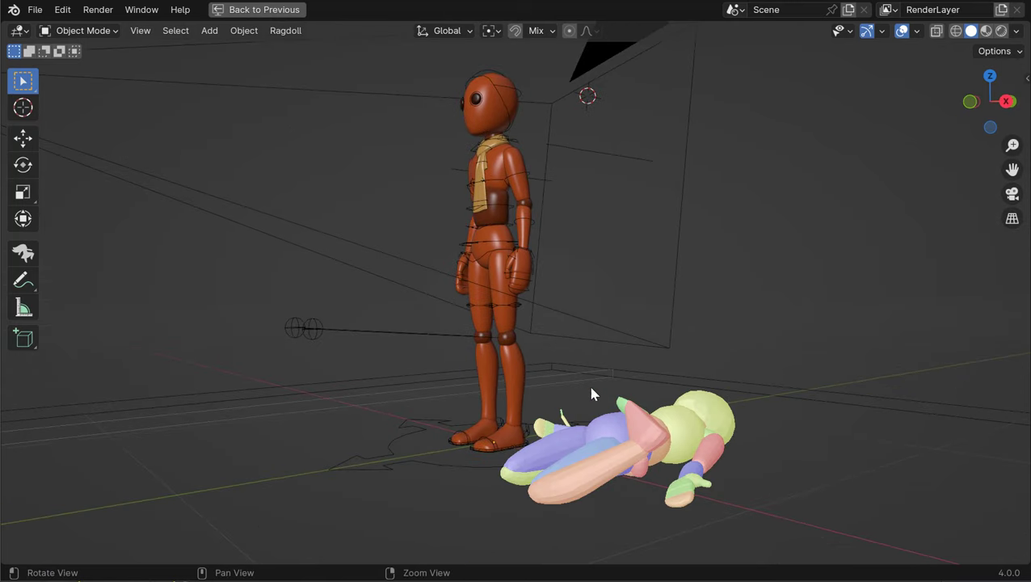
middle_click_drag(587, 365, 552, 364)
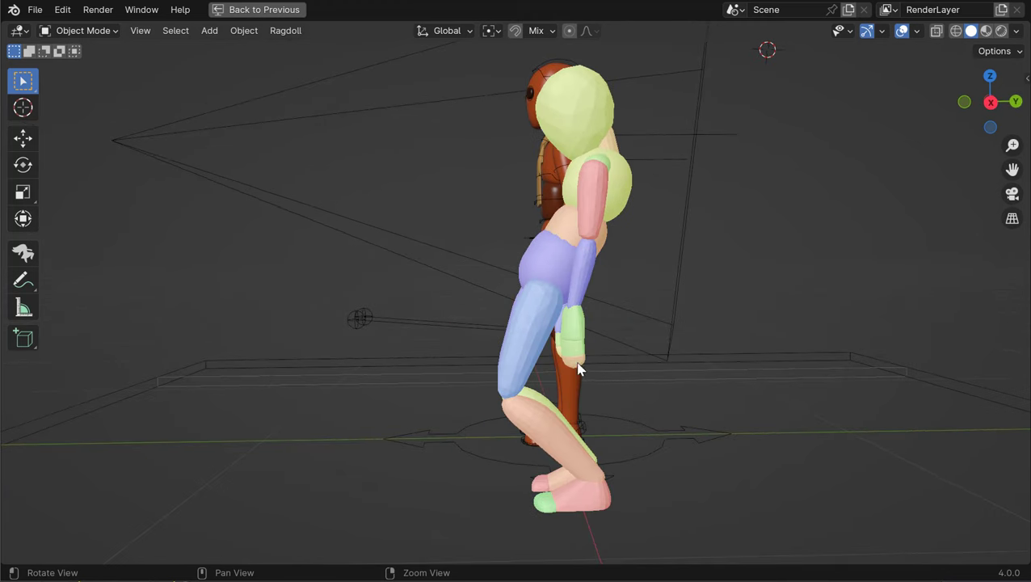
left_click_drag(578, 364, 718, 352, "alt")
middle_click_drag(649, 326, 608, 355, "alt")
mouse_move(605, 359)
left_mouse_down("alt")
mouse_move(637, 360)
mouse_move(664, 335)
left_mouse_up("alt")
Step: Activate the Ragdoll manipulator and select the left thigh to show its joint limits
left_click(23, 252)
left_click(625, 362)
left_click(622, 311)
right_click_drag(664, 334, 656, 326, "alt")
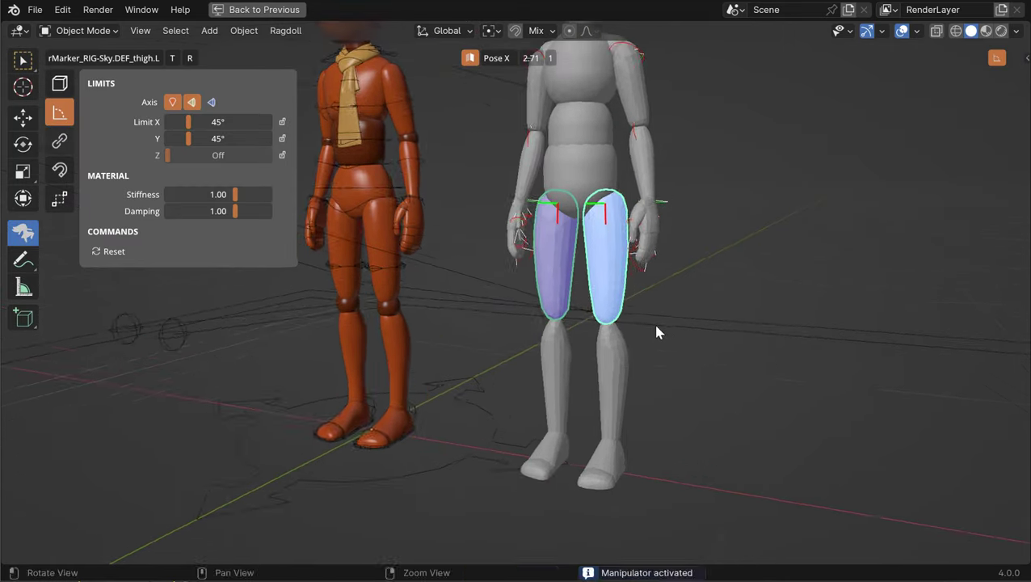
Step: Show the scene in wireframe and enable the left thigh's Z rotation limit at 45°
mouse_move(657, 331)
middle_mouse_down()
mouse_move(660, 312)
mouse_move(642, 315)
mouse_move(616, 293)
middle_mouse_up()
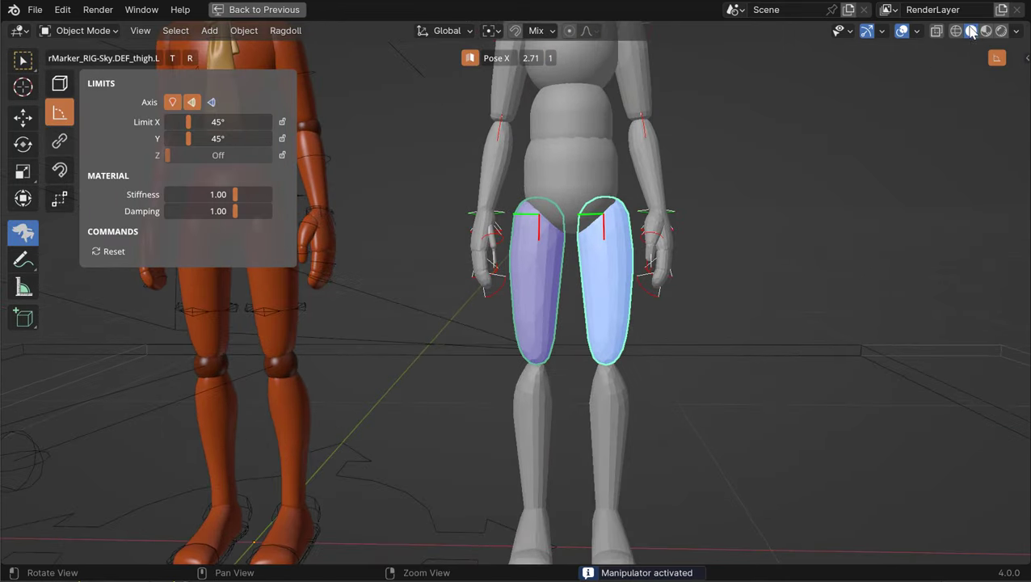
left_click(956, 30)
mouse_move(614, 242)
middle_mouse_down()
mouse_move(609, 269)
mouse_move(482, 249)
mouse_move(612, 266)
mouse_move(594, 248)
mouse_move(579, 254)
middle_mouse_up()
left_click(283, 156)
left_click(283, 157)
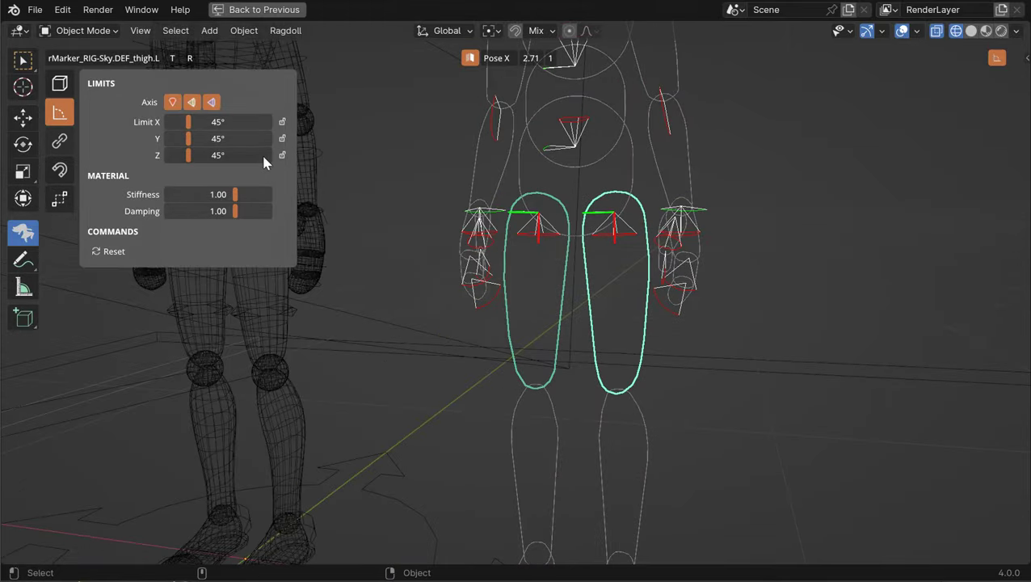
Step: Set the left thigh's Z limit to 30° and its Y limit to 61°, extending the swing towards the front
middle_click_drag(602, 303, 638, 241)
left_click_drag(637, 240, 644, 233)
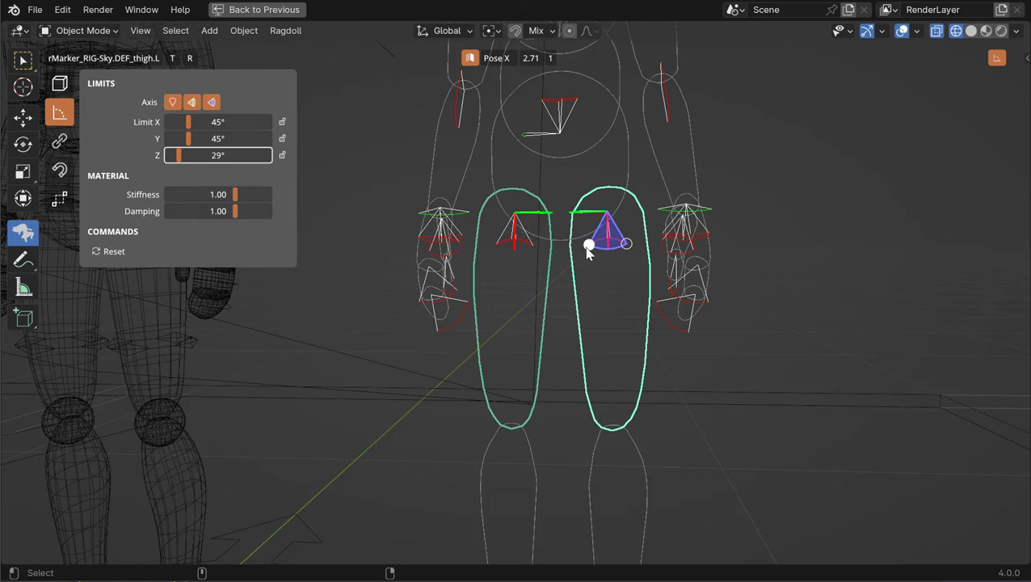
mouse_move(596, 253)
middle_mouse_down()
mouse_move(483, 299)
mouse_move(585, 245)
middle_mouse_up()
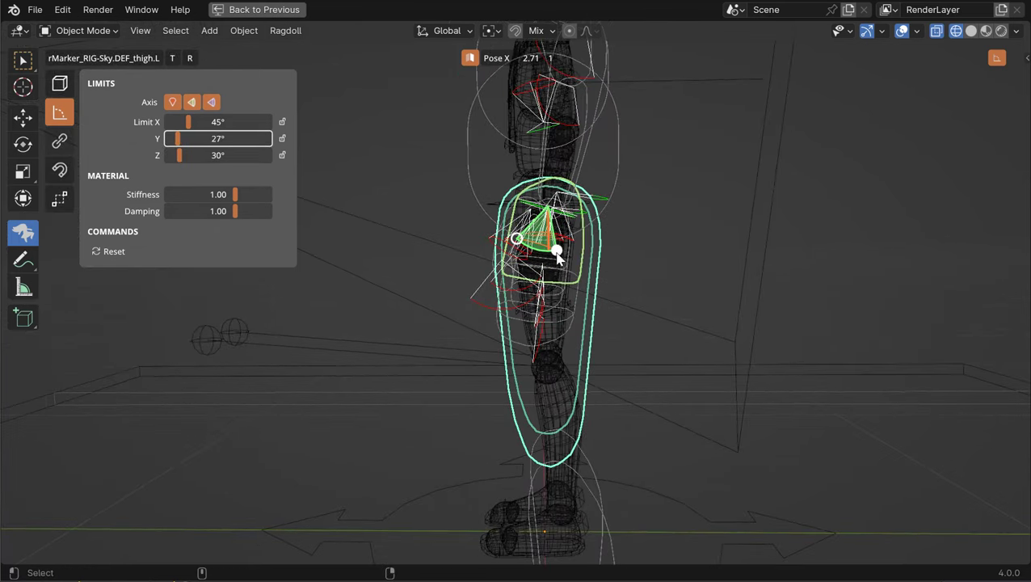
left_click_drag(517, 241, 499, 207)
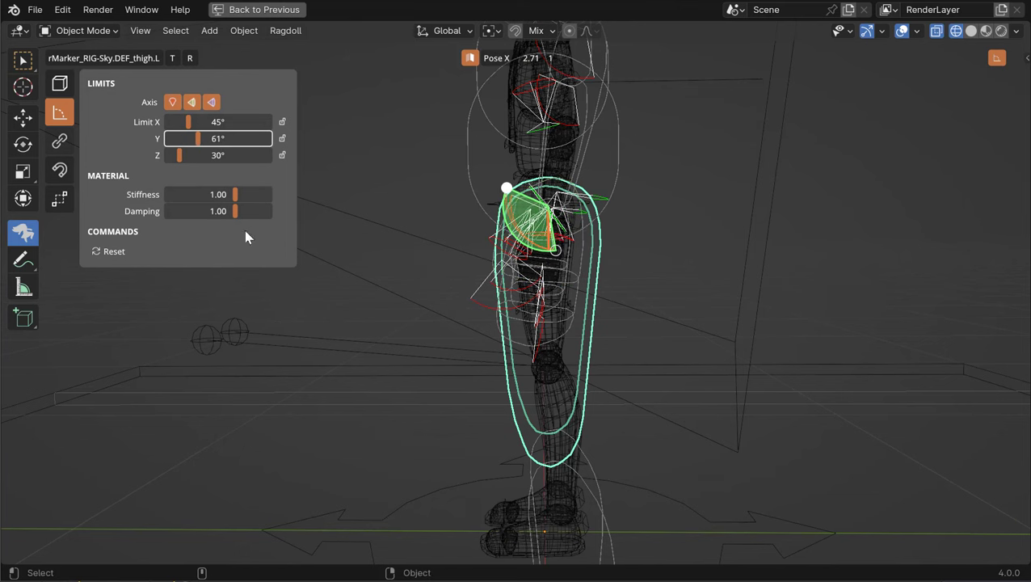
middle_click_drag(416, 226, 650, 222)
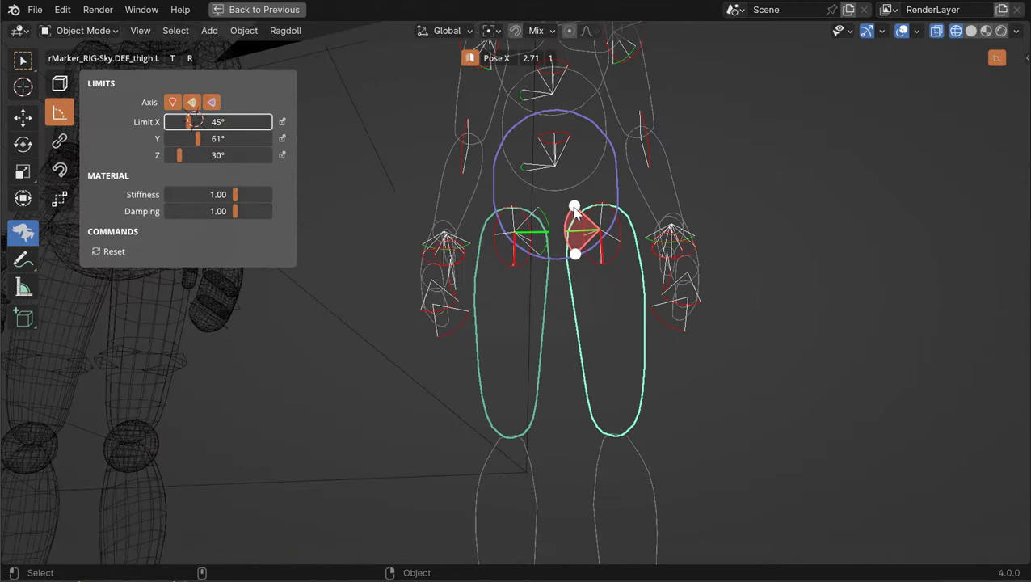
middle_click_drag(574, 209, 594, 193)
Step: Select the left shin and enable its X, Y and Z rotation limits
left_click(604, 407)
middle_click_drag(604, 408, 593, 230, "alt")
left_click_drag(594, 231, 391, 181, "alt")
left_click(172, 103)
left_click(192, 102)
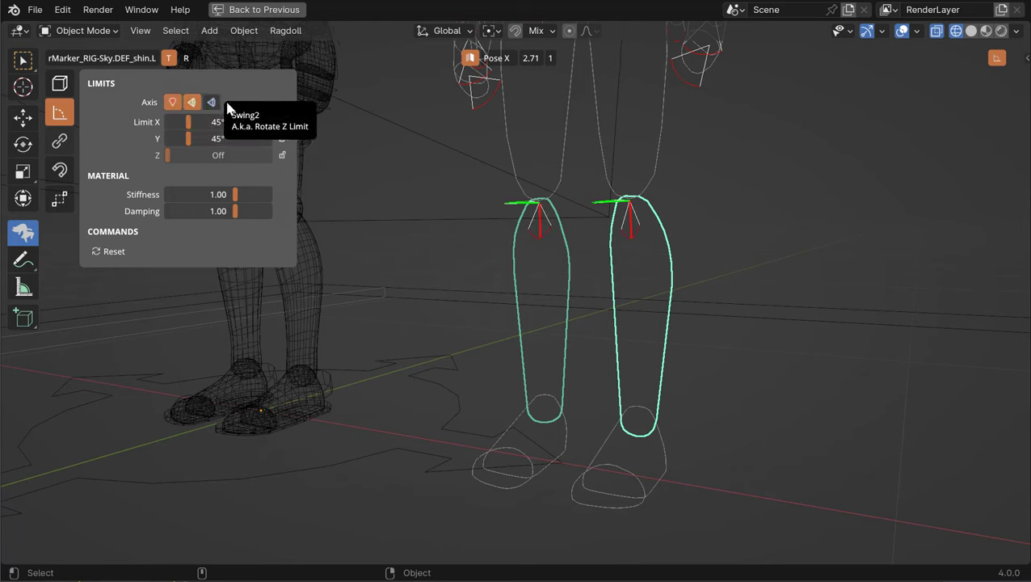
left_click_drag(344, 133, 280, 132, "alt")
left_click(212, 103)
Step: Lock the left shin's X and Z rotation and set its Y limit to 49°, swinging backwards from the straight leg
left_click_drag(635, 235, 569, 258, "alt")
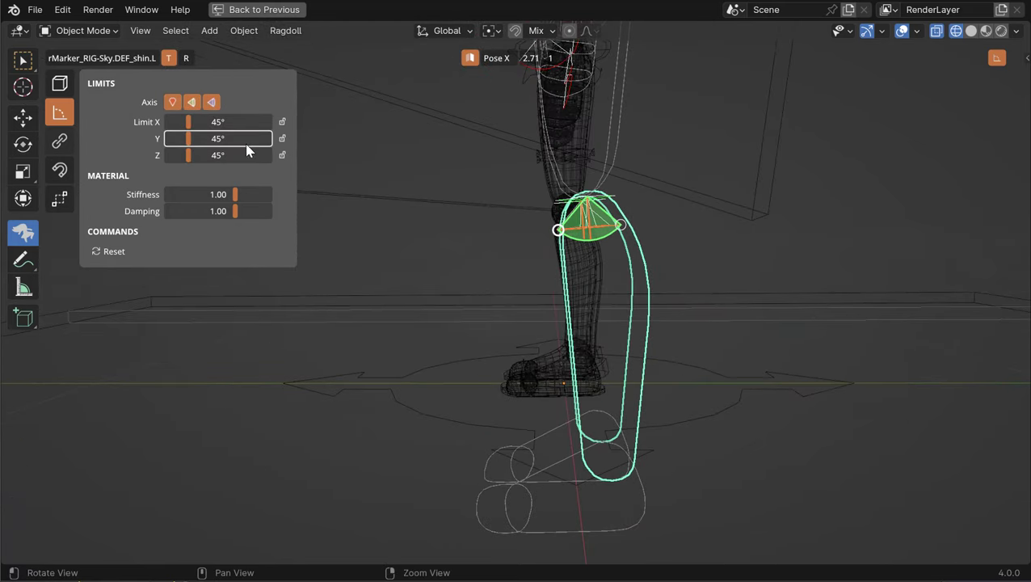
left_click(282, 121)
left_click(282, 154)
middle_click_drag(568, 267, 587, 251)
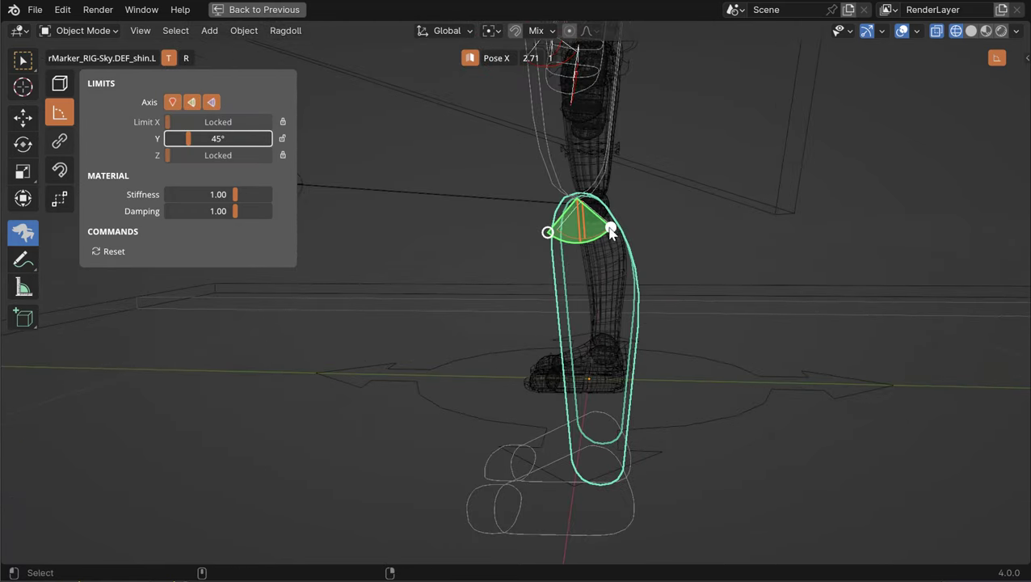
left_click_drag(610, 230, 620, 196)
left_click_drag(543, 240, 566, 249)
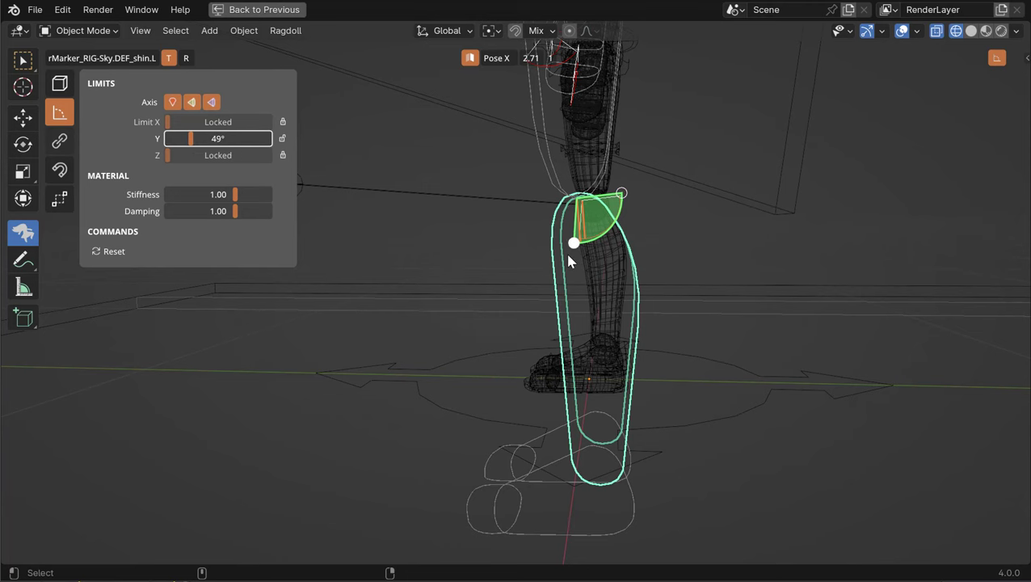
Step: Select the left foot and enable its X, Y and Z rotation limits
middle_click_drag(564, 250, 677, 300)
mouse_move(677, 301)
left_mouse_down("alt")
mouse_move(745, 306)
mouse_move(689, 304)
left_mouse_up("alt")
left_click(589, 330)
left_click_drag(559, 247, 495, 236, "alt")
left_click(172, 102)
left_click(191, 101)
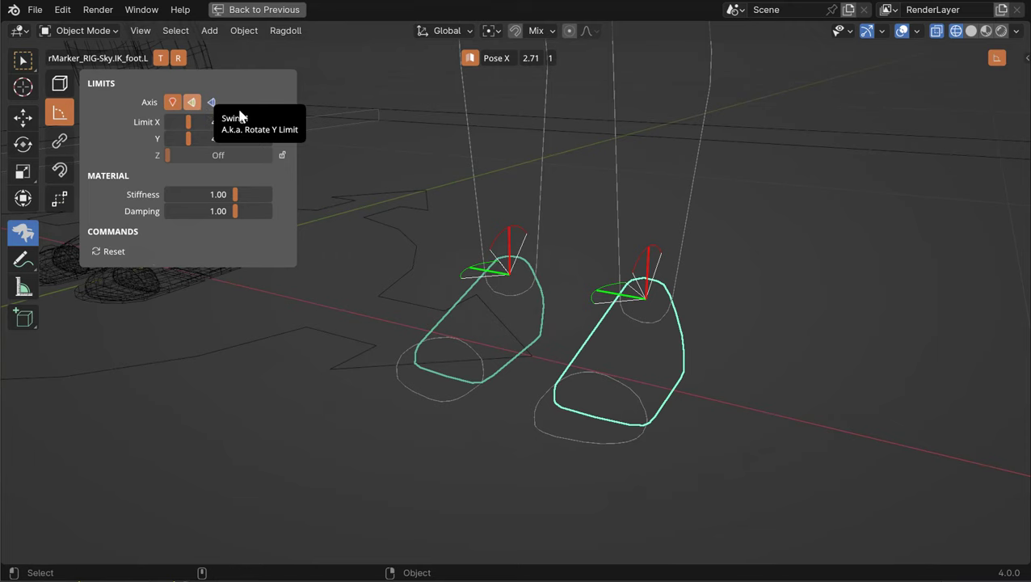
left_click(211, 102)
Step: Set the left foot's Y rotation limit to 33°
middle_click_drag(348, 182, 608, 295)
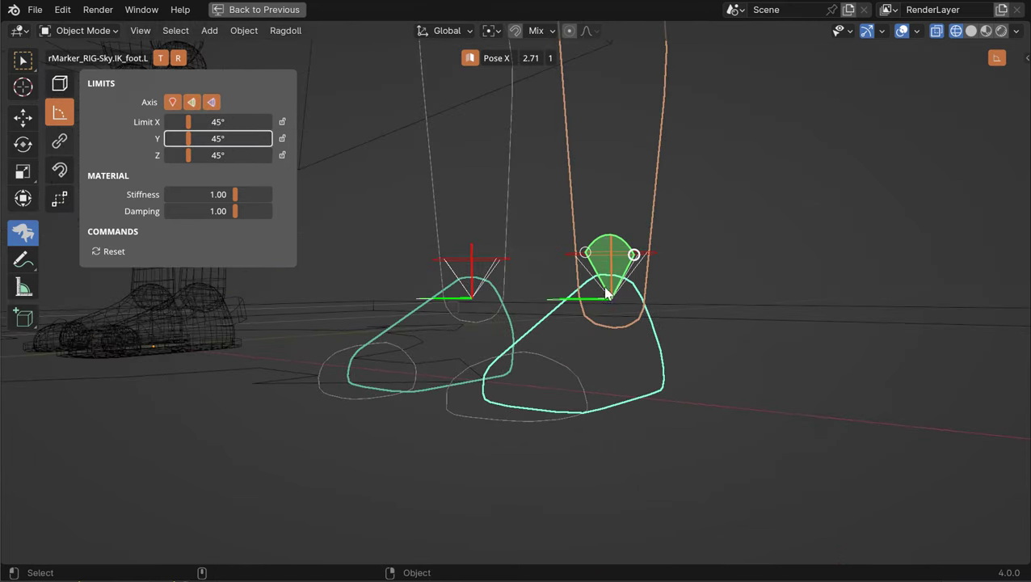
middle_click_drag(610, 257, 635, 396)
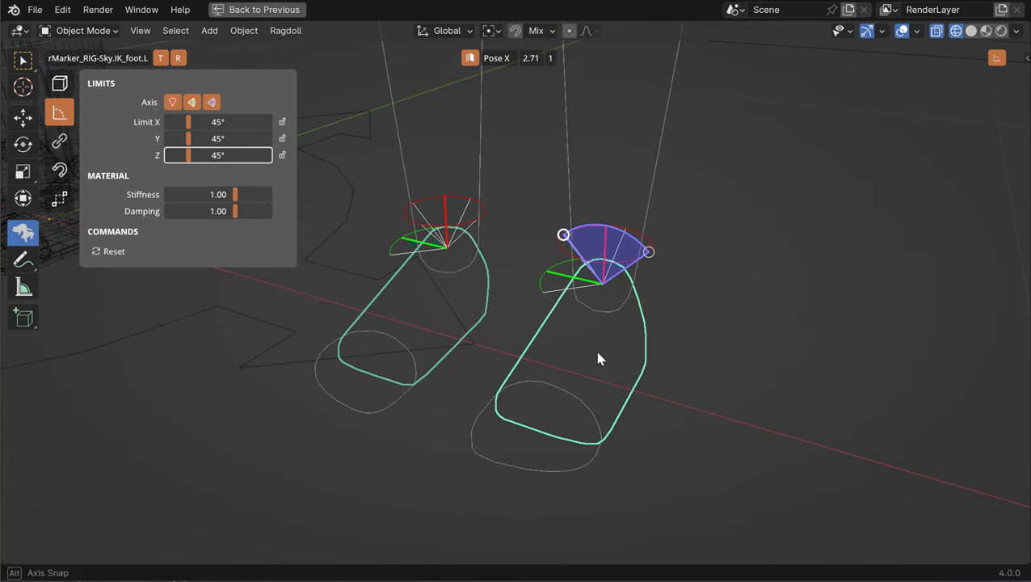
middle_click_drag(598, 357, 610, 320)
middle_click_drag(610, 361, 599, 269)
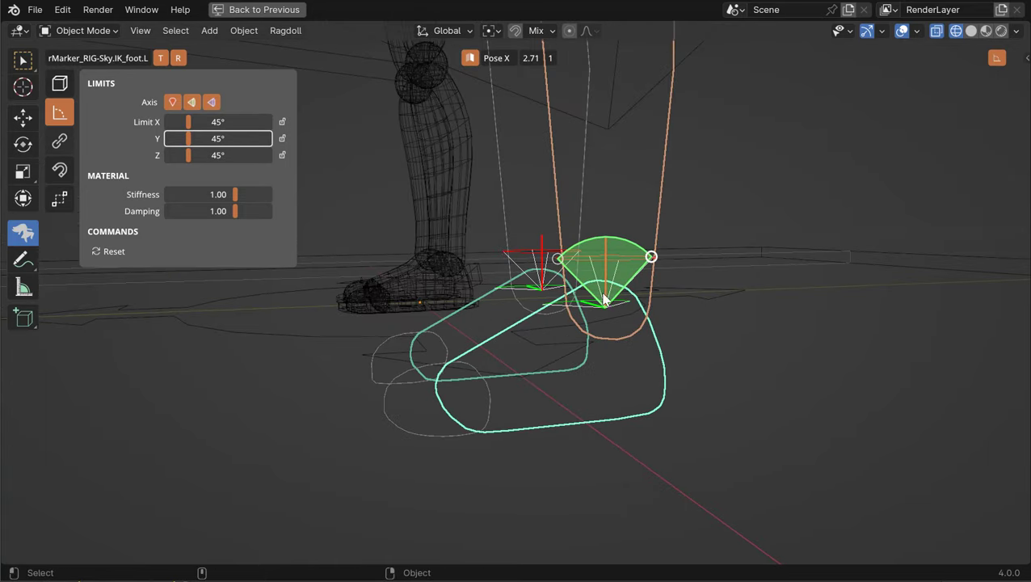
middle_click_drag(606, 305, 602, 245)
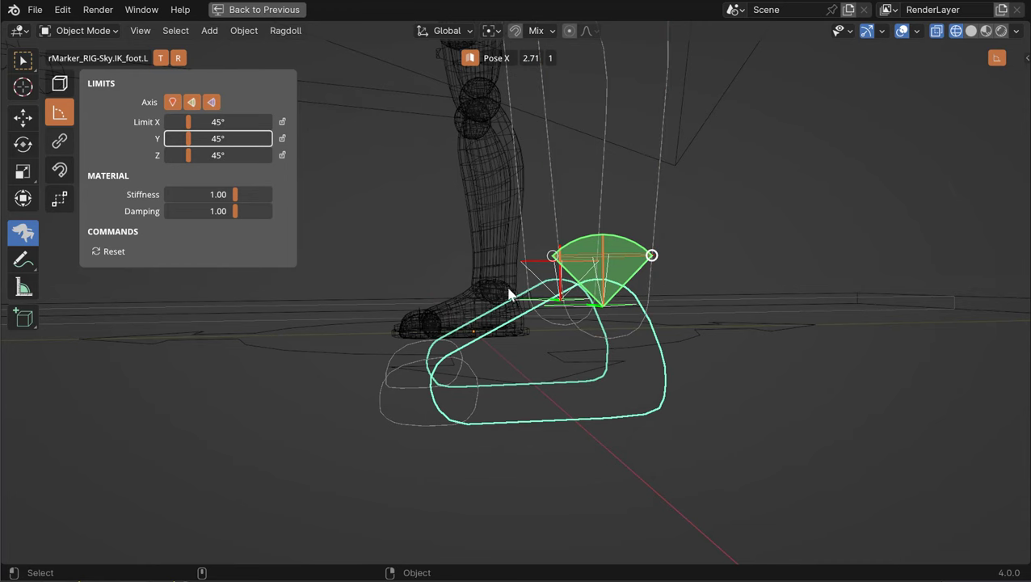
middle_click_drag(510, 293, 450, 369)
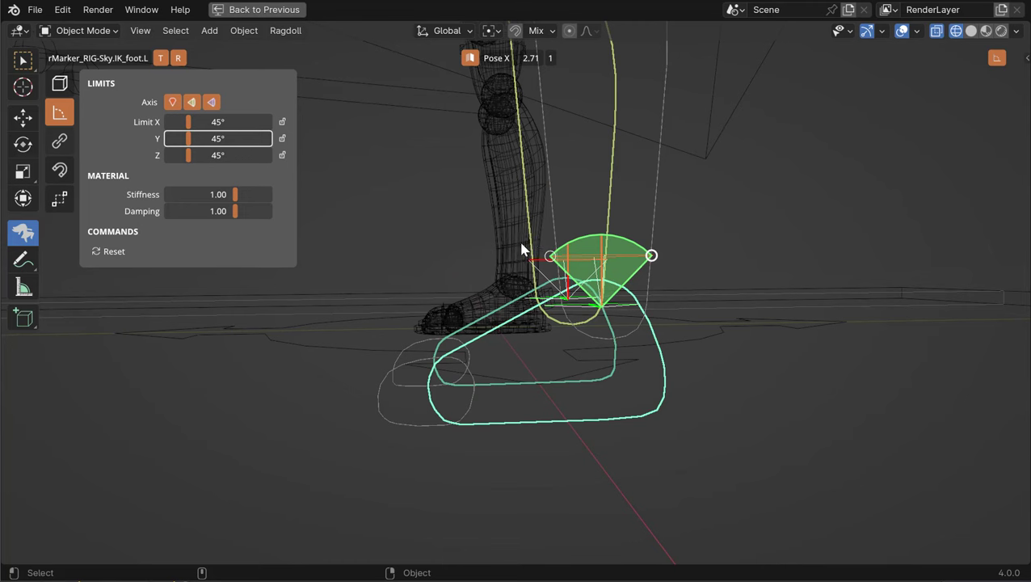
middle_click_drag(539, 307, 525, 284)
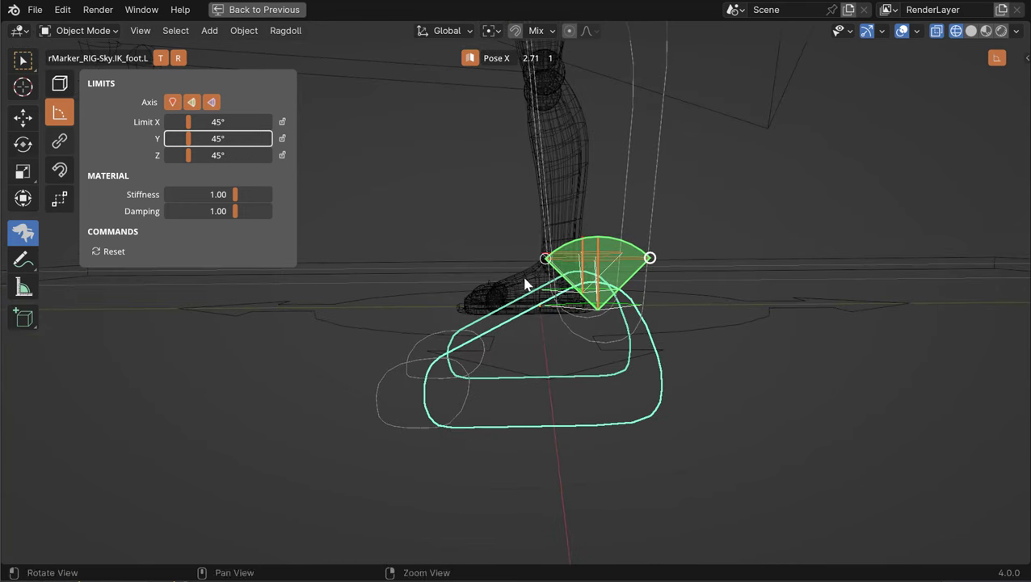
left_click_drag(557, 245, 555, 248)
left_click_drag(557, 251, 728, 266, "alt")
left_click_drag(599, 249, 608, 253, "alt")
Step: Set the left foot's rotation limits to 29° on X, 41° on Y and 17° on Z
middle_click_drag(610, 255, 582, 198)
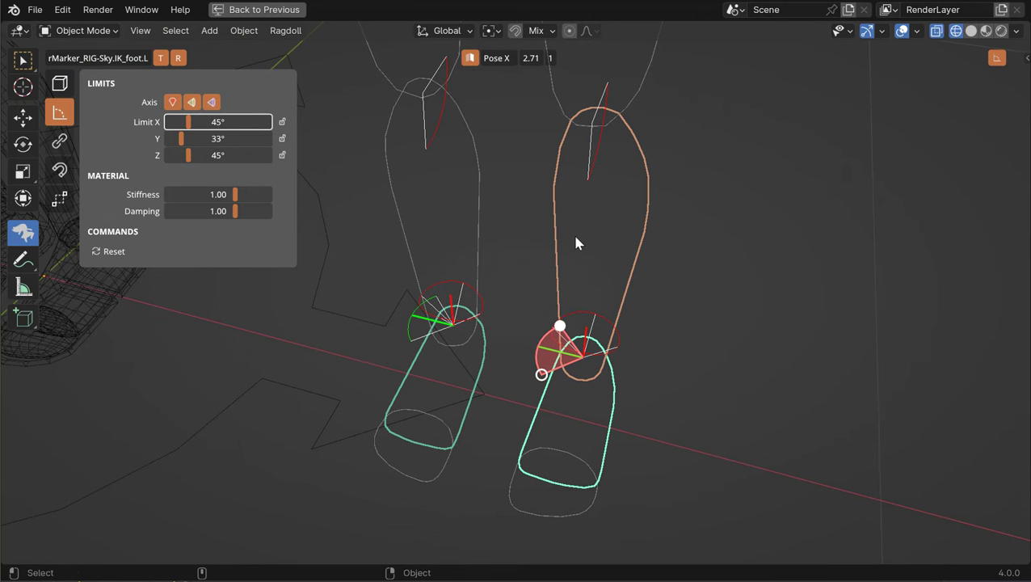
middle_click_drag(588, 249, 594, 180)
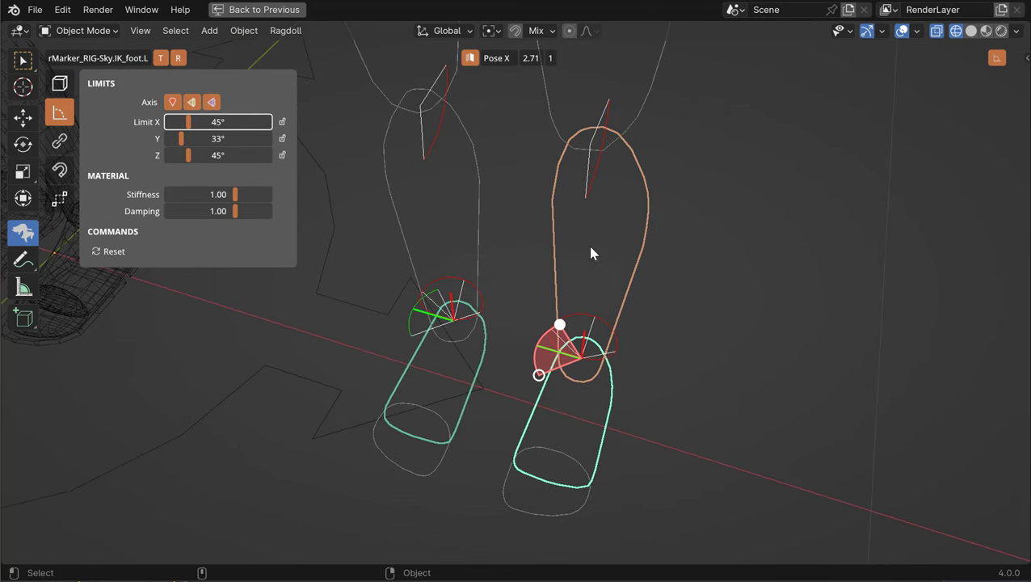
middle_click_drag(589, 306, 572, 157)
mouse_move(576, 328)
middle_mouse_down()
mouse_move(575, 271)
mouse_move(576, 369)
mouse_move(584, 350)
mouse_move(536, 343)
mouse_move(562, 315)
middle_mouse_up()
middle_click_drag(589, 204, 527, 218)
left_click_drag(624, 296, 597, 281)
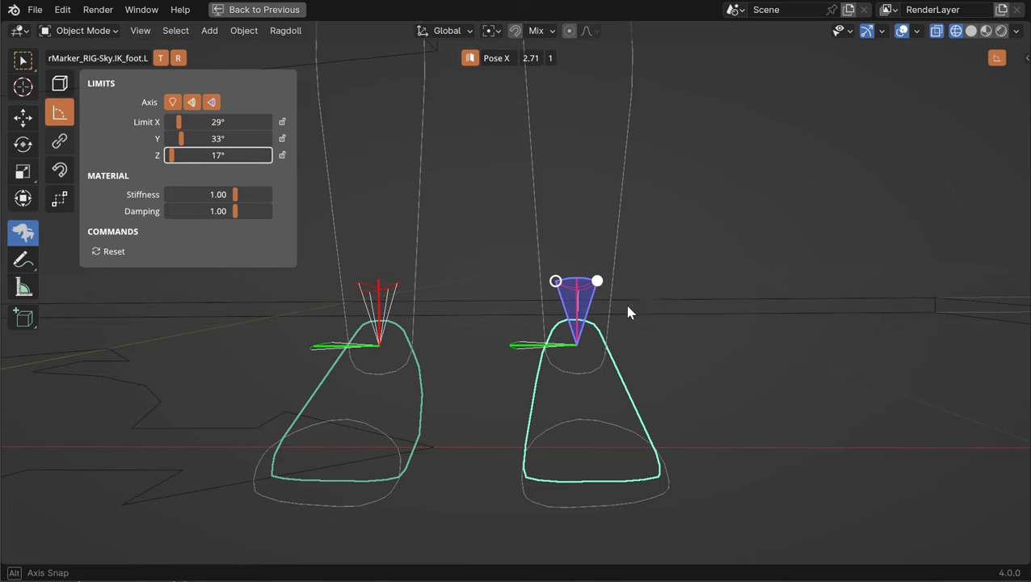
middle_click_drag(629, 313, 542, 287)
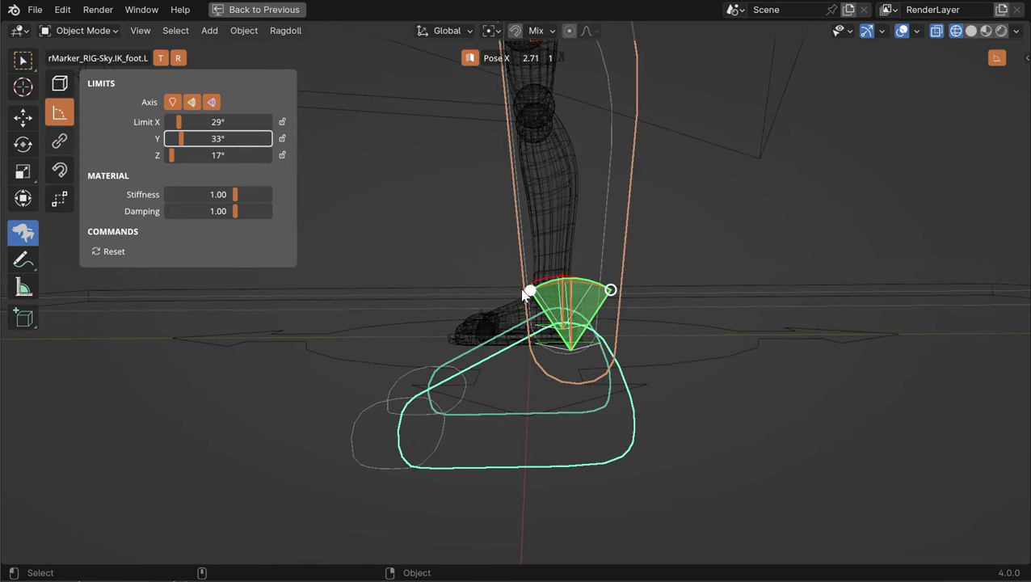
left_click_drag(528, 294, 515, 309)
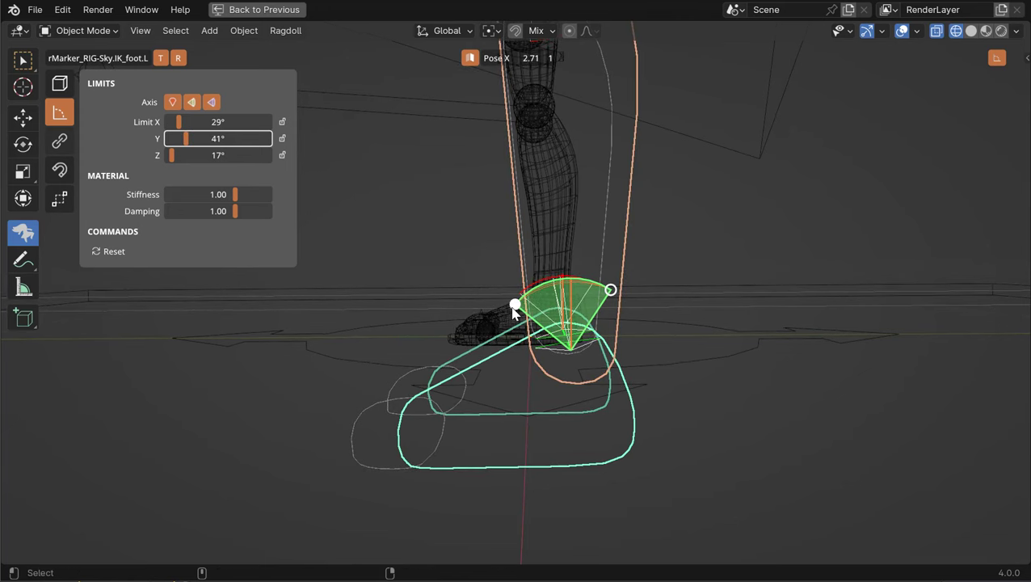
Step: Select the left toes and enable their X, Y and Z rotation limits
mouse_move(521, 310)
middle_mouse_down()
mouse_move(610, 375)
mouse_move(668, 363)
mouse_move(676, 347)
mouse_move(619, 383)
mouse_move(633, 363)
mouse_move(527, 326)
mouse_move(623, 375)
mouse_move(605, 293)
mouse_move(537, 271)
middle_mouse_up()
left_click(597, 387)
left_click_drag(173, 102, 211, 102)
middle_click_drag(557, 283, 420, 226)
Step: Lock the left toes' X and Z rotation limits and set their Y limit to 27°
left_click(282, 155)
left_click(282, 121)
middle_click_drag(485, 275, 517, 286)
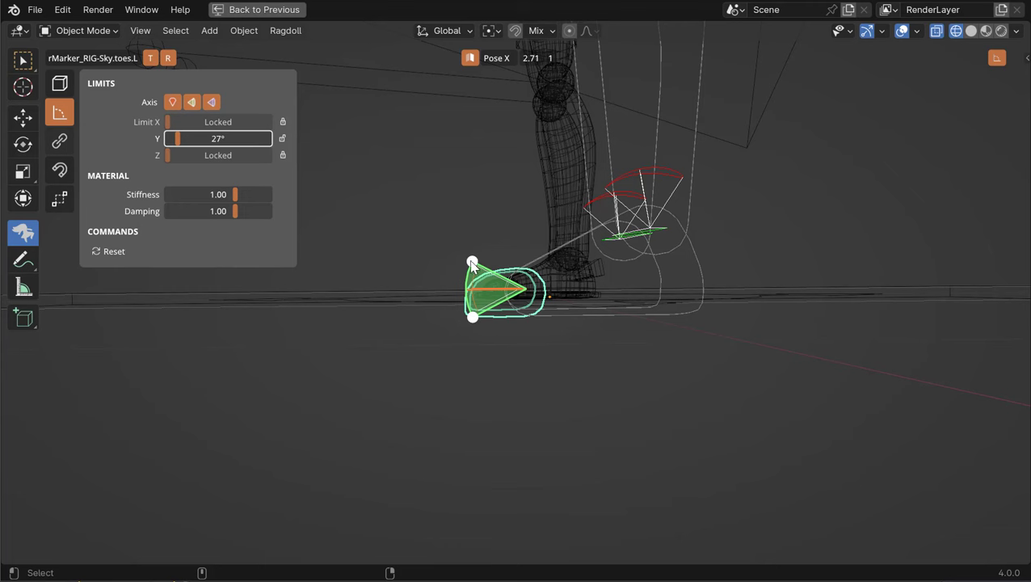
middle_click_drag(515, 315, 483, 258)
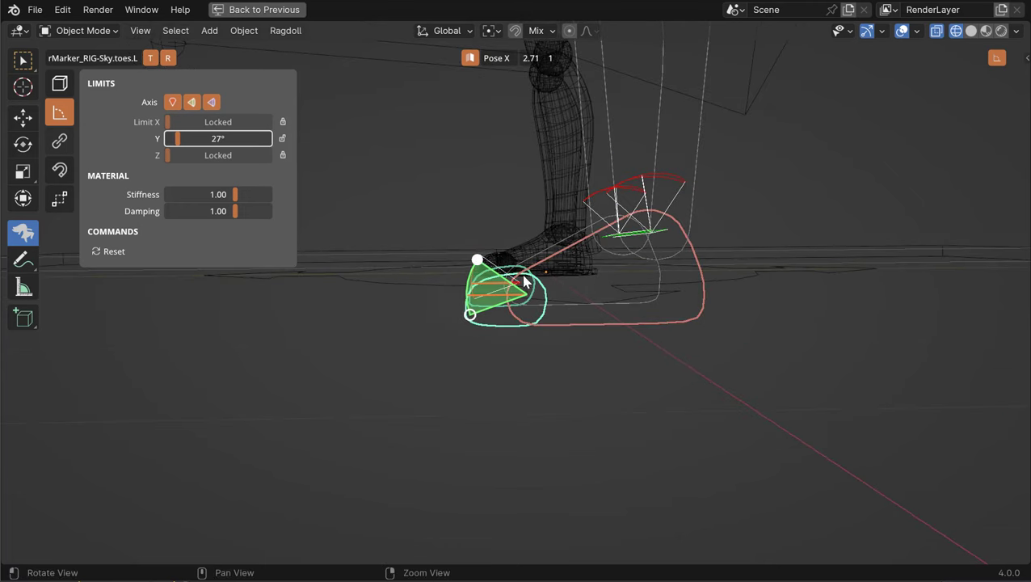
Step: Play and scrub through the ragdoll simulation to test how the feet and toes behave with their rotation limits
left_click_drag(523, 282, 585, 299, "alt")
right_click_drag(585, 299, 539, 240, "alt")
left_click_drag(540, 241, 550, 261, "alt")
key("space")
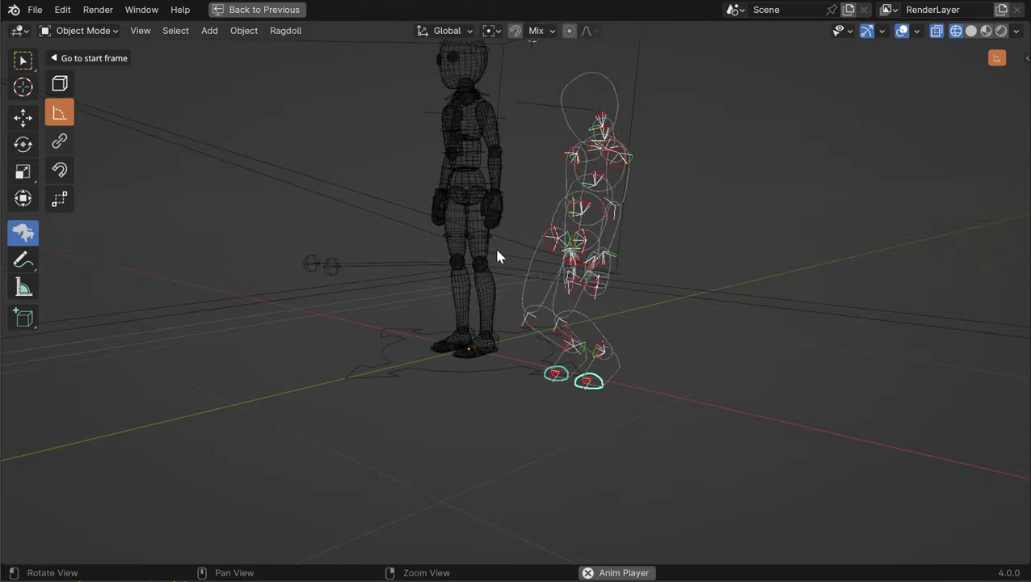
middle_click_drag(260, 184, 450, 255)
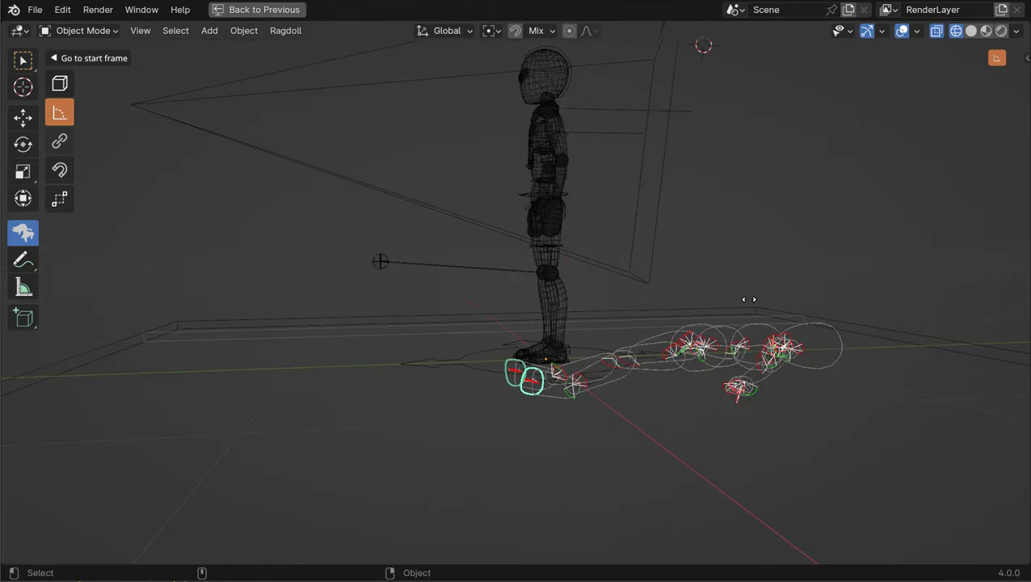
left_click_drag(749, 299, 577, 304)
key("space")
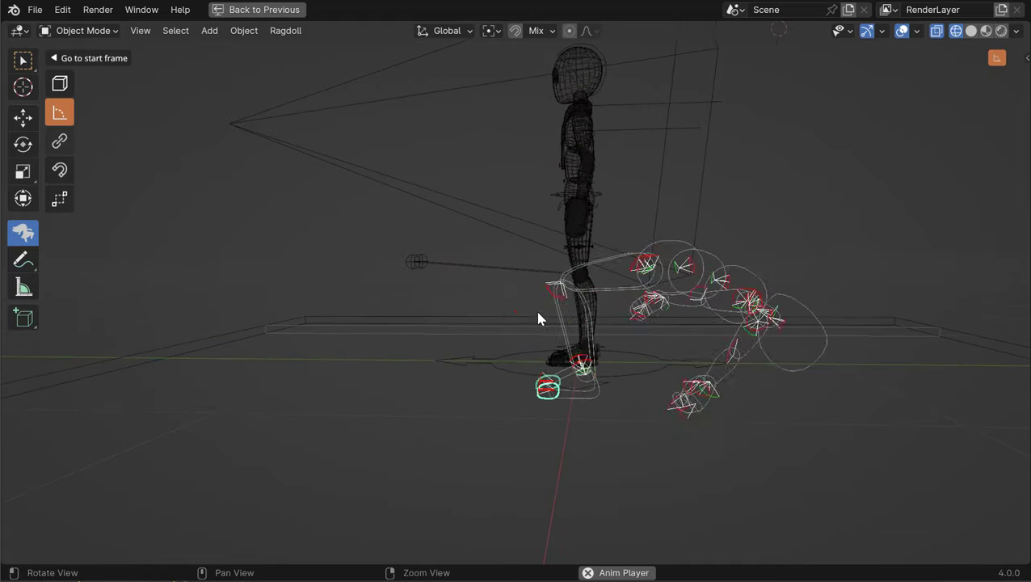
key("Escape")
key("space")
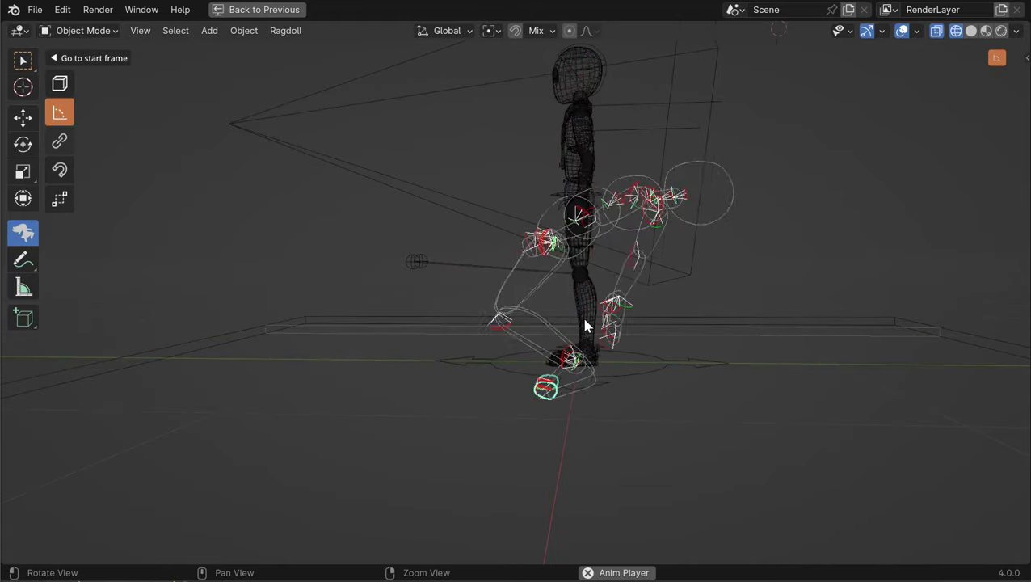
key("space")
left_click_drag(743, 325, 461, 296)
key("space")
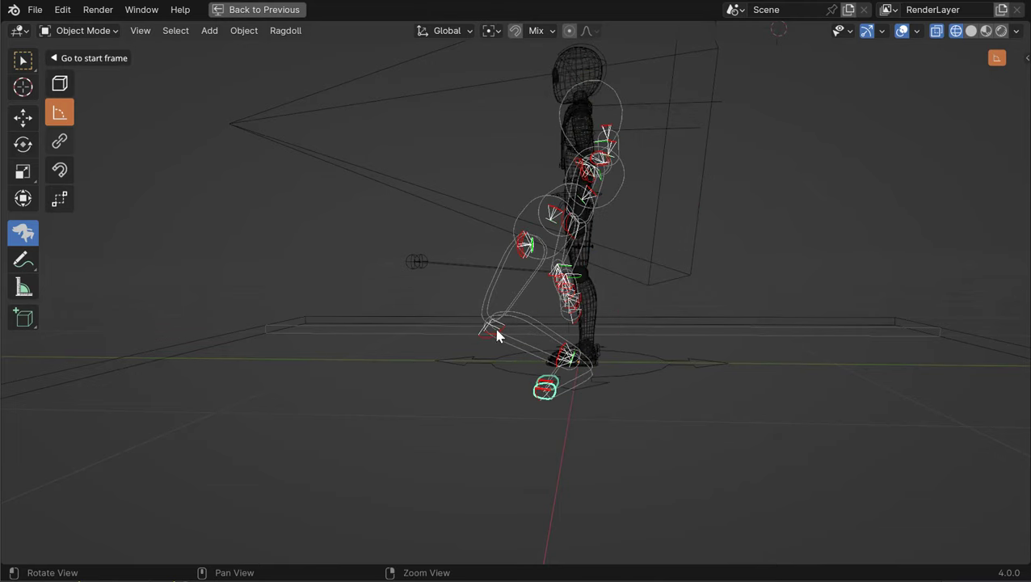
left_click_drag(687, 349, 561, 307)
Step: Select the left shin and set its Y rotation limit to 68°
left_click(577, 325)
right_click_drag(530, 257, 702, 330, "alt")
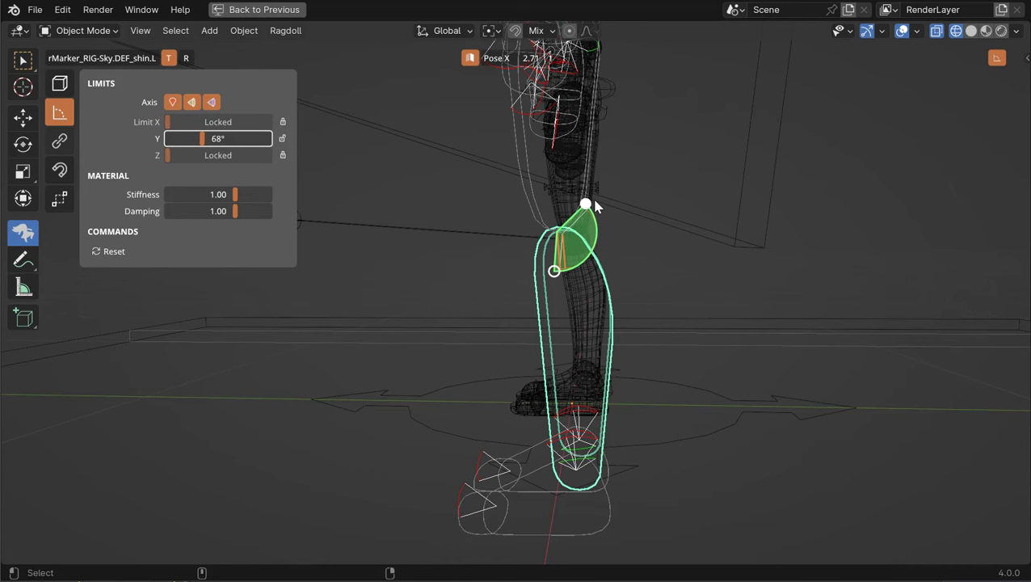
scroll(565, 211, "down", 5)
Step: Replay the simulation and examine from different angles how the knees bend during the fall
key("space")
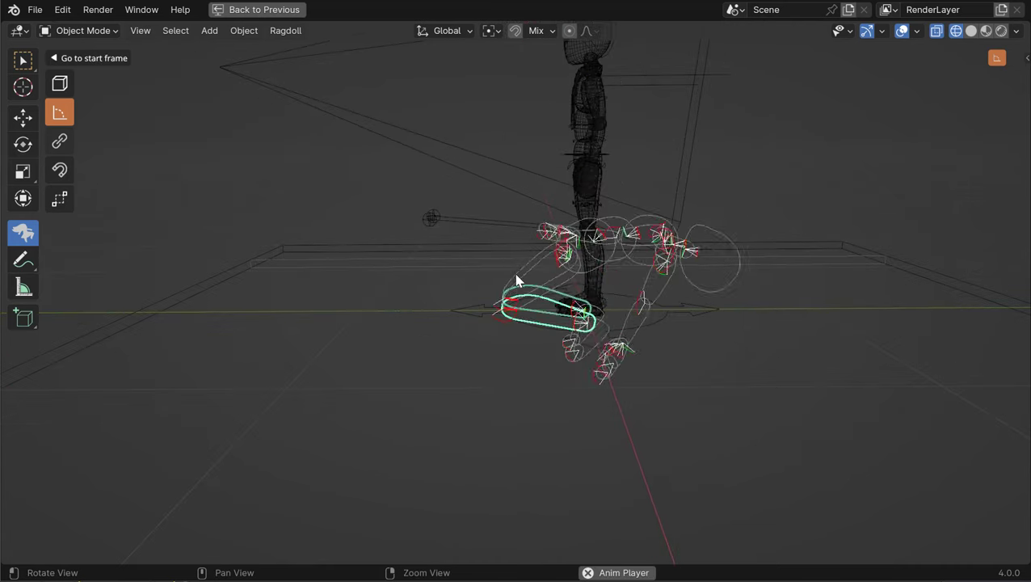
key("space")
left_click_drag(618, 270, 488, 252)
left_click_drag(488, 252, 567, 248, "alt")
key("space")
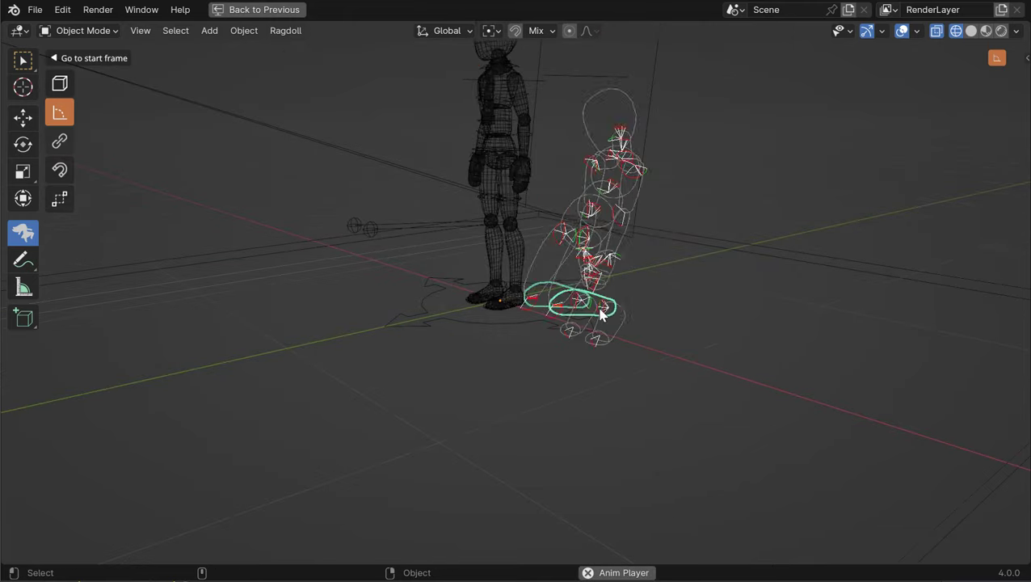
left_click_drag(654, 343, 656, 354, "alt")
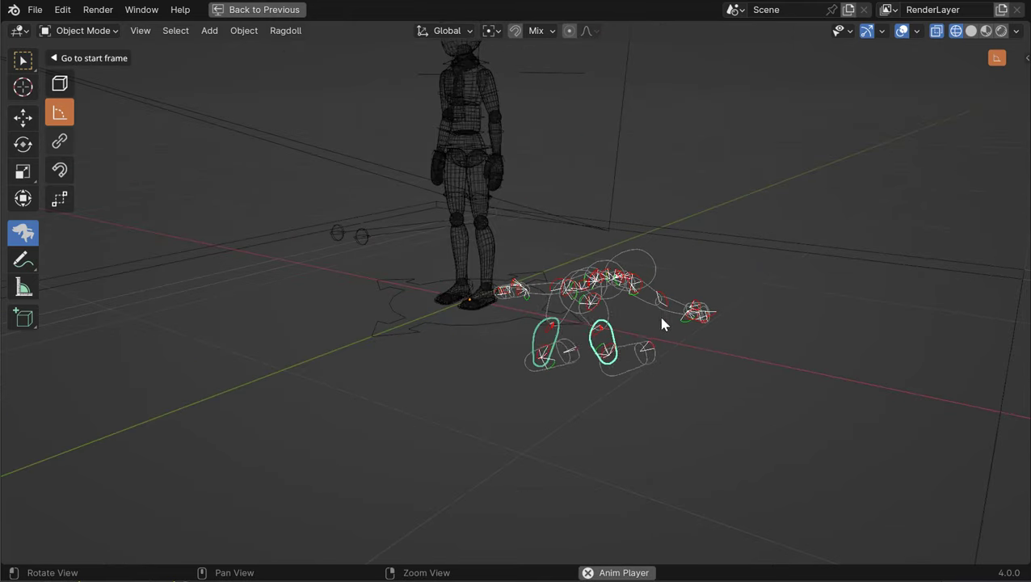
left_click_drag(661, 317, 629, 329, "alt")
Step: Switch the viewport to solid shading, clear the selection and leave the ragdoll manipulator
left_click(970, 33)
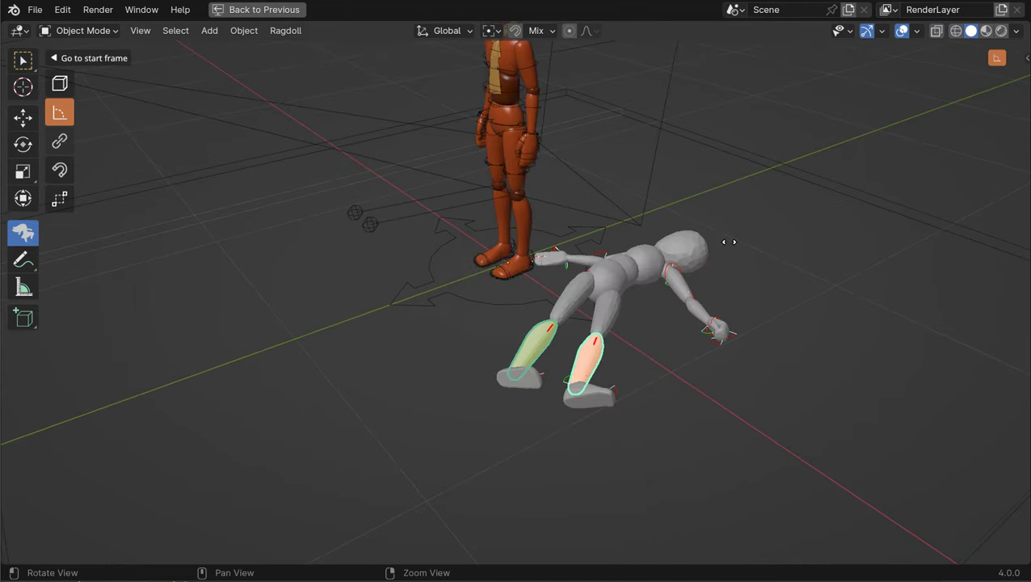
key("Escape")
left_click(739, 146)
key("q")
Step: Play the simulation in solid shading and inspect the falling ragdoll's limbs from several angles
middle_click_drag(724, 180, 688, 263, "alt")
key("space")
left_click_drag(687, 261, 572, 378, "alt")
right_click_drag(573, 379, 656, 377, "alt")
key("space")
left_click_drag(657, 377, 657, 378, "alt")
middle_click_drag(659, 386, 678, 322)
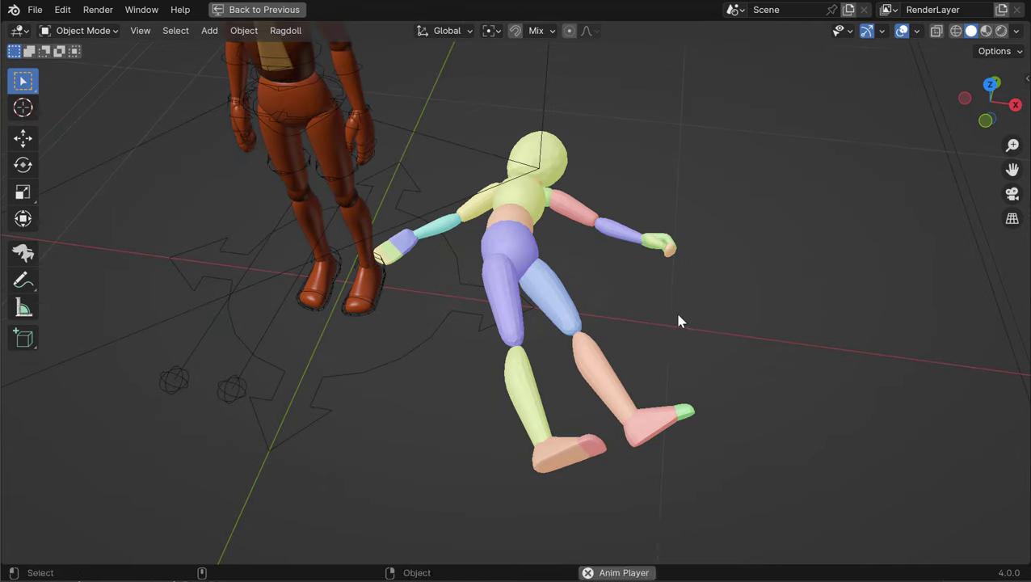
left_click_drag(677, 239, 662, 260, "alt")
right_click_drag(662, 261, 698, 250, "alt")
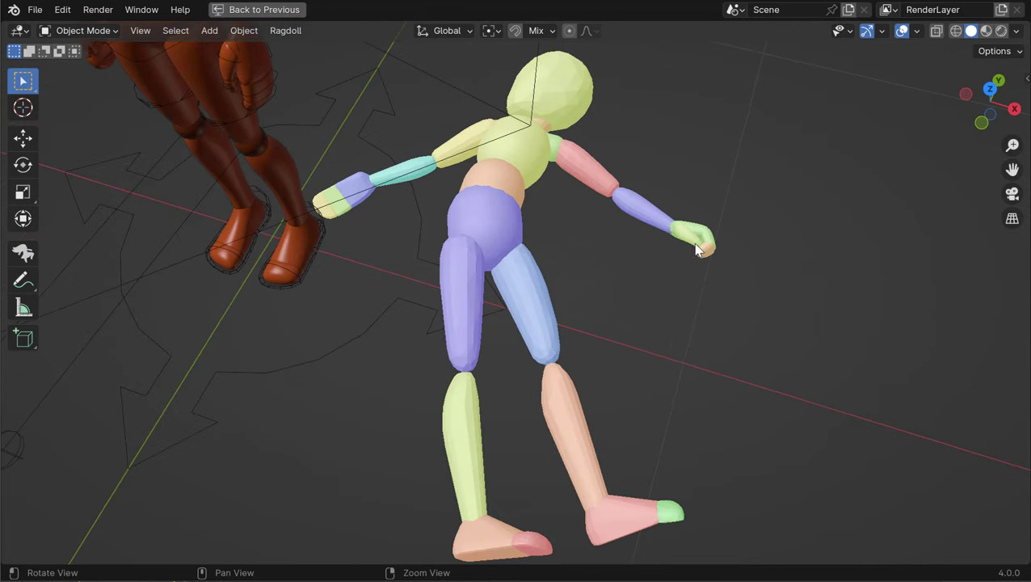
middle_click_drag(708, 263, 672, 313)
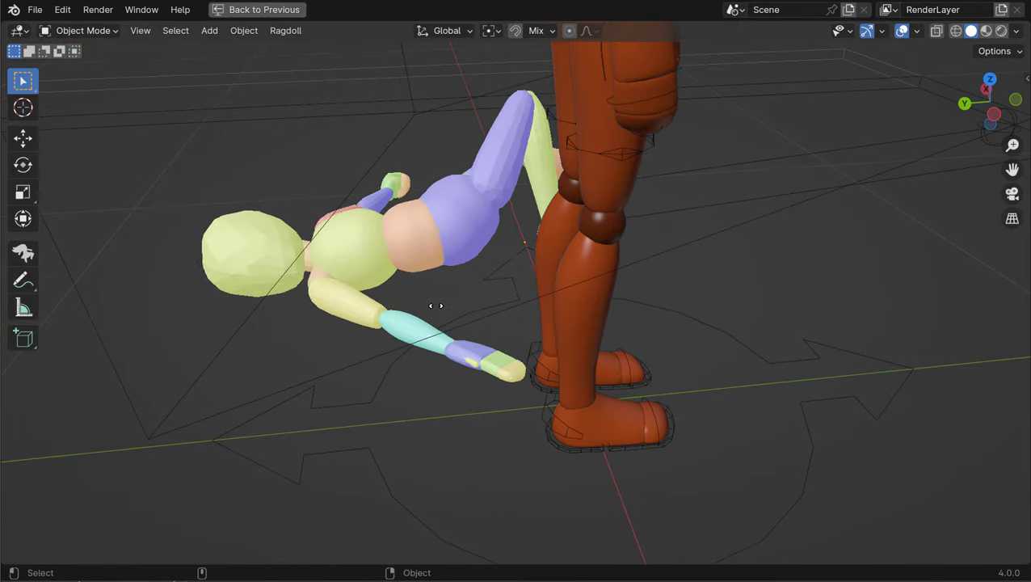
Step: Activate the ragdoll manipulator in shape mode and select the first marker of the right thumb
middle_click_drag(371, 304, 582, 257)
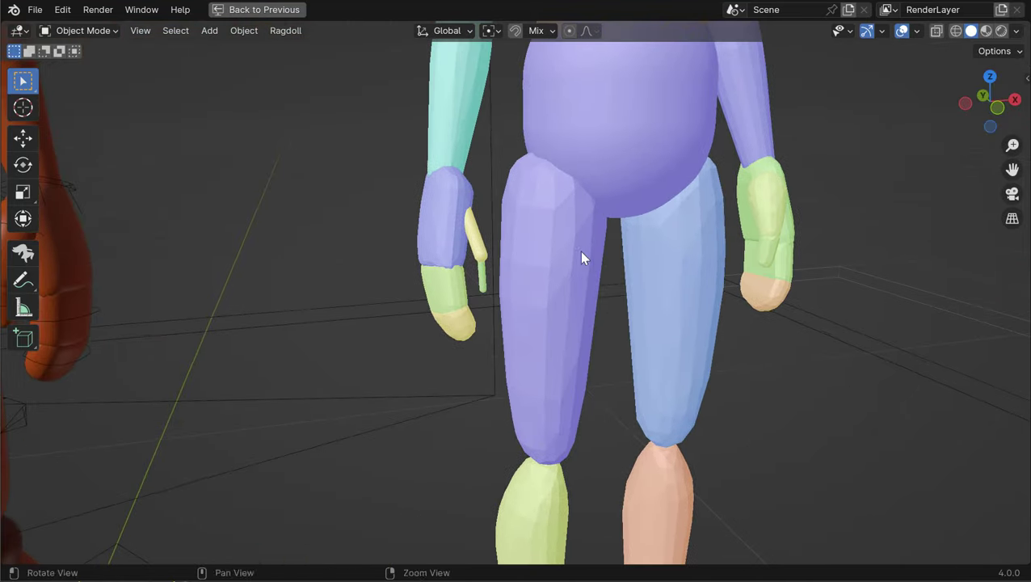
left_click(28, 246)
left_click(478, 234)
left_click_drag(438, 254, 590, 298, "alt")
middle_click_drag(590, 303, 719, 294)
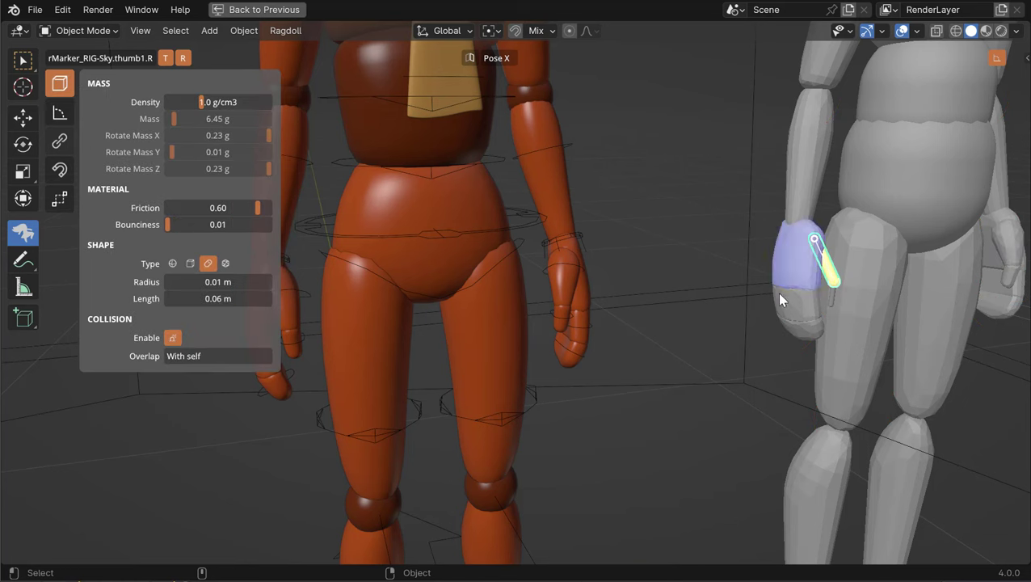
middle_click_drag(779, 293, 786, 290, "alt")
left_click(60, 84)
middle_click_drag(846, 276, 810, 270, "alt")
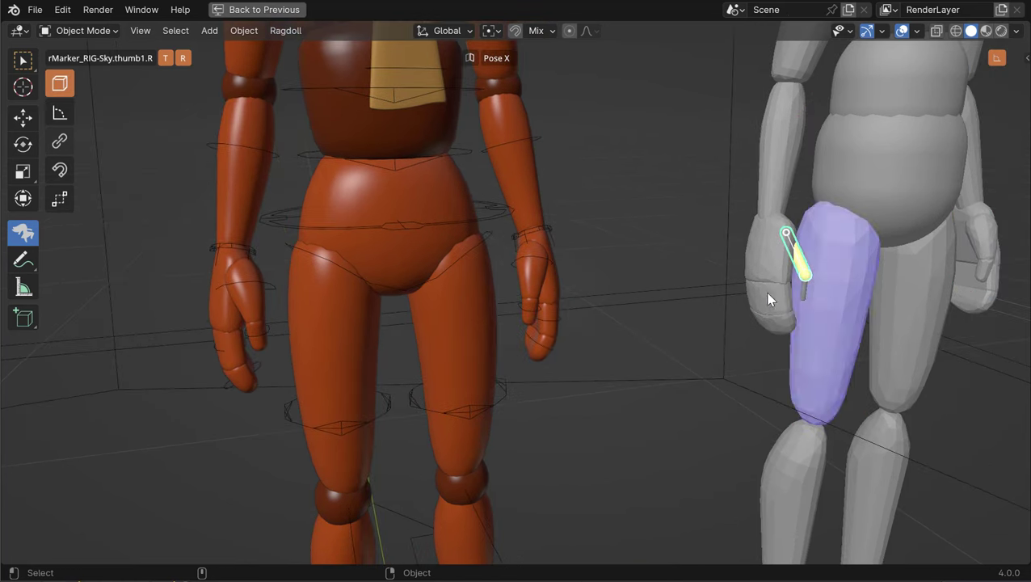
middle_click_drag(766, 296, 732, 290)
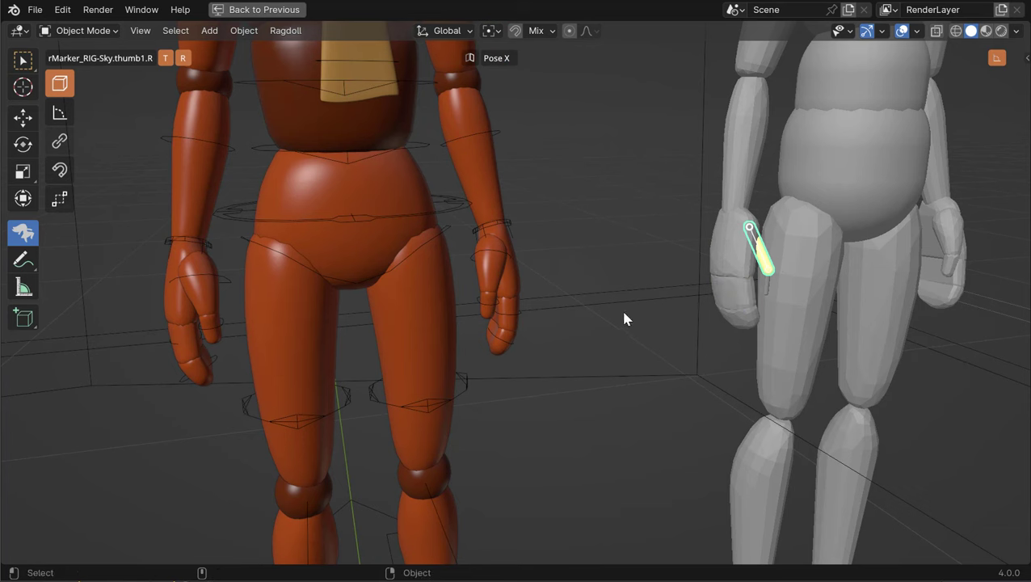
Step: Replace the shapes of both right thumb markers with the matching thumb meshes picked from the character
key("F3")
key("Return")
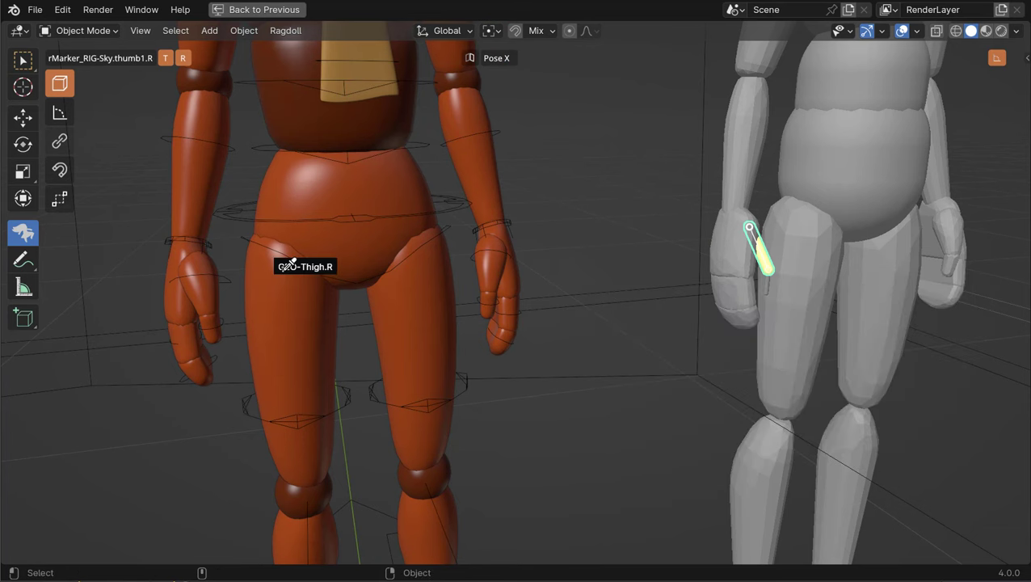
left_click(212, 300)
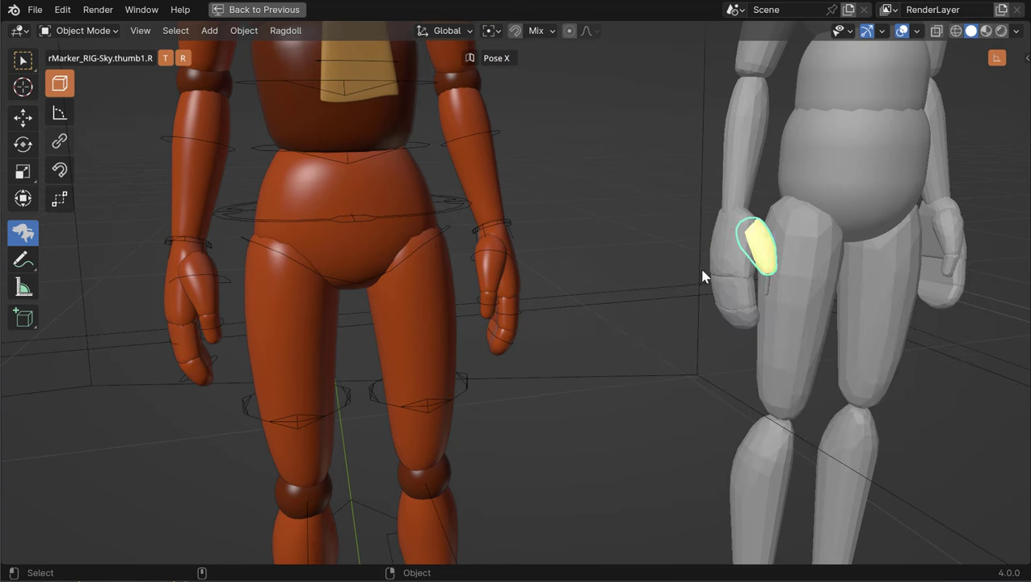
left_click(766, 292)
left_click(214, 319)
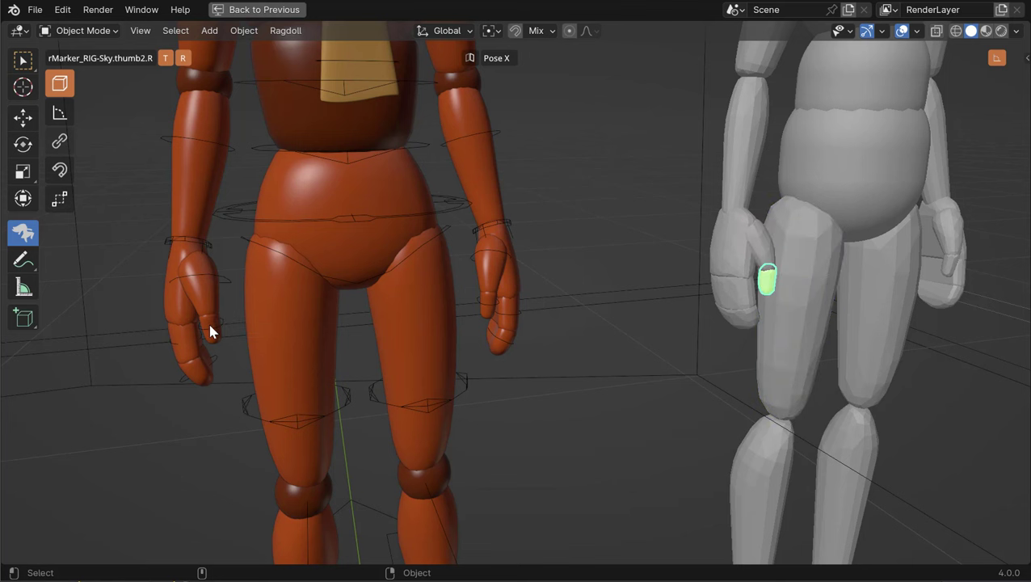
Step: Leave the ragdoll manipulator and save the file
scroll(810, 272, "down", 5)
key("q")
left_click_drag(693, 242, 552, 249, "alt")
key("ctrl+s")
Step: Play and scrub through the simulation to check the fall with the new thumb shapes
middle_click_drag(553, 249, 475, 270, "alt")
key("space")
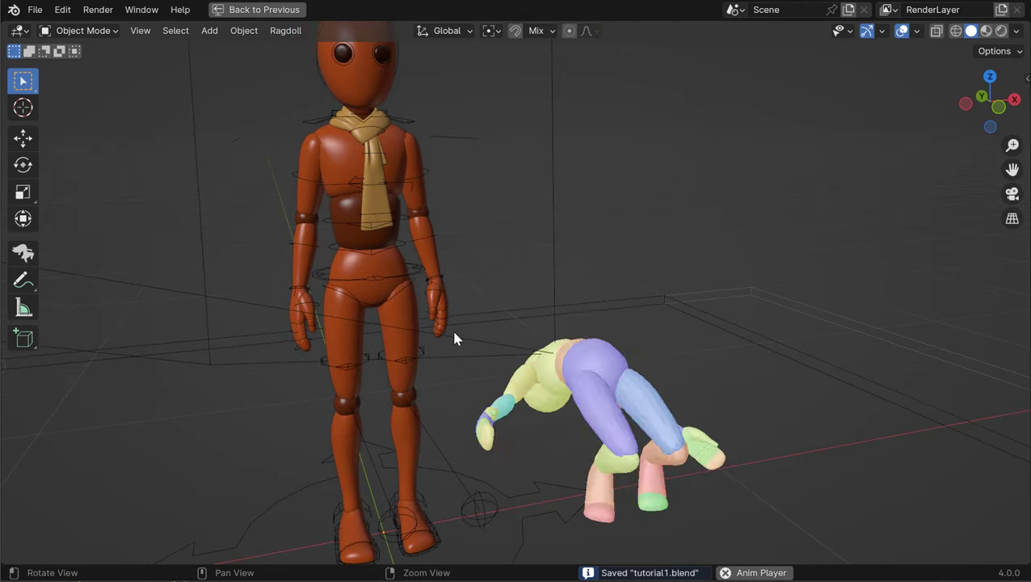
middle_click_drag(471, 340, 455, 332)
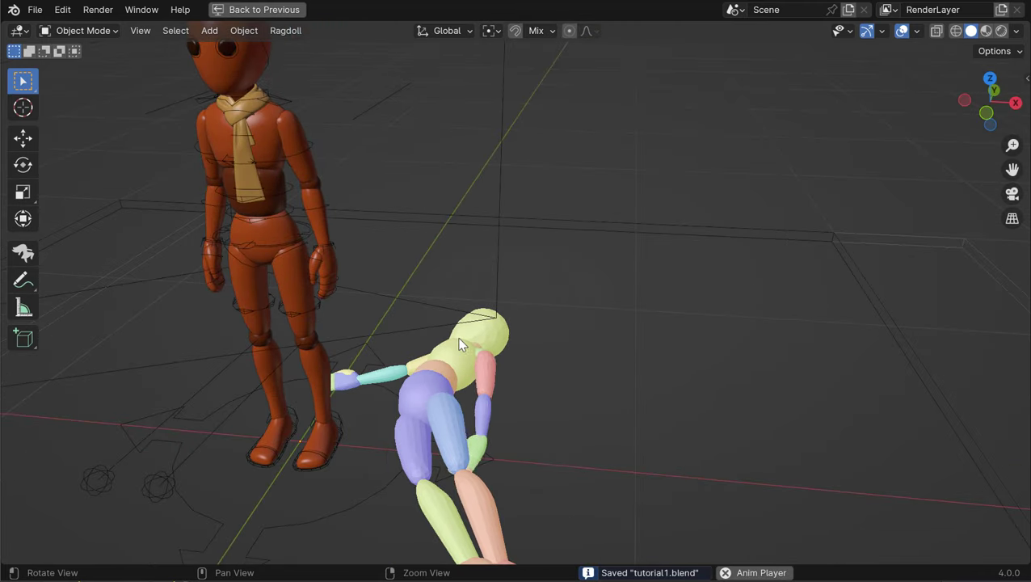
key("space")
left_click_drag(534, 329, 151, 186)
key("space")
left_click_drag(390, 291, 370, 270, "alt")
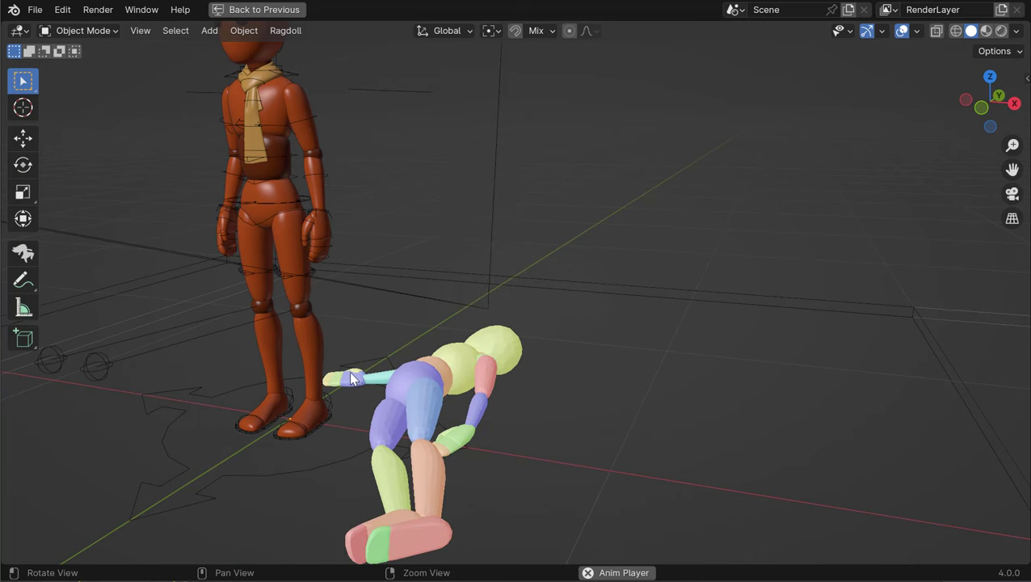
key("space")
left_click_drag(551, 320, 156, 173)
Step: Frame the standing ragdoll beside the character and switch the viewport to wireframe shading
middle_click_drag(441, 193, 452, 347, "alt")
left_click_drag(453, 348, 386, 282, "alt")
key("alt+v")
key("alt+v")
mouse_move(385, 282)
middle_mouse_down()
mouse_move(633, 219)
mouse_move(582, 221)
mouse_move(532, 196)
middle_mouse_up()
left_click(956, 29)
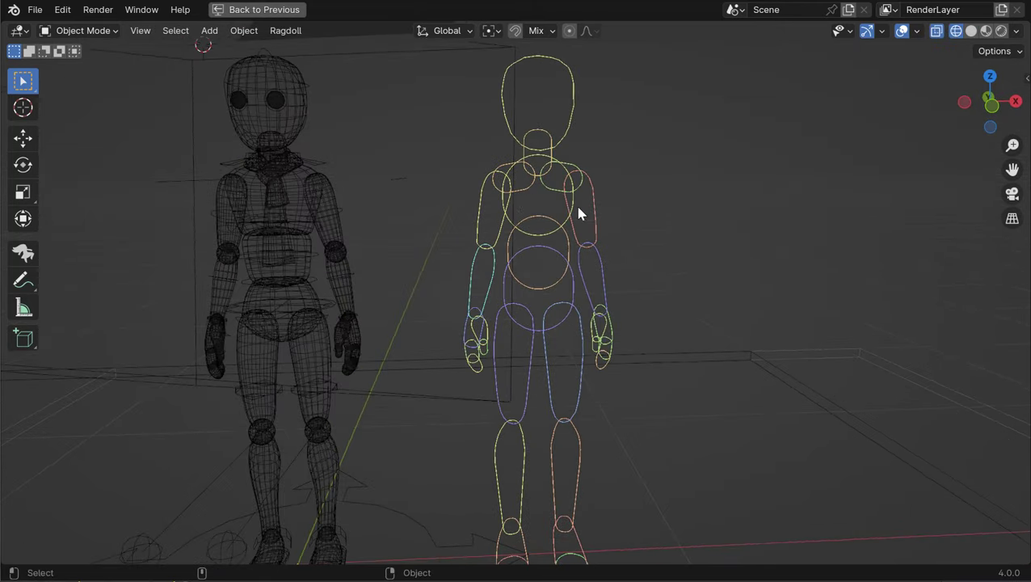
Step: Enable Self Collide on the chest marker's torso_rGroup in the full workspace layout and play the simulation to test it
left_click(23, 253)
left_click(530, 204)
key("ctrl+space")
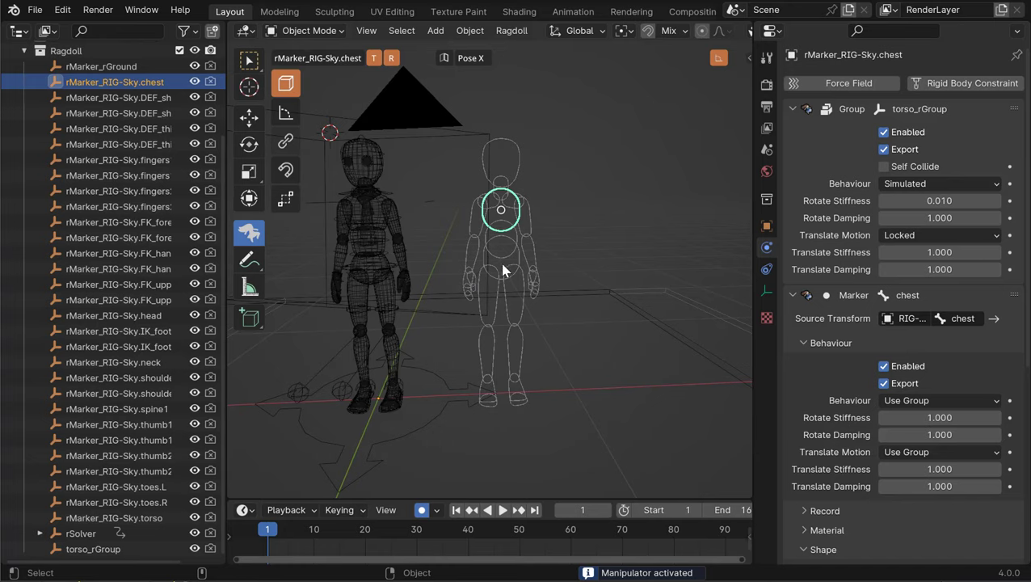
middle_click_drag(502, 269, 774, 188)
left_click_drag(566, 300, 552, 292, "alt")
key("space")
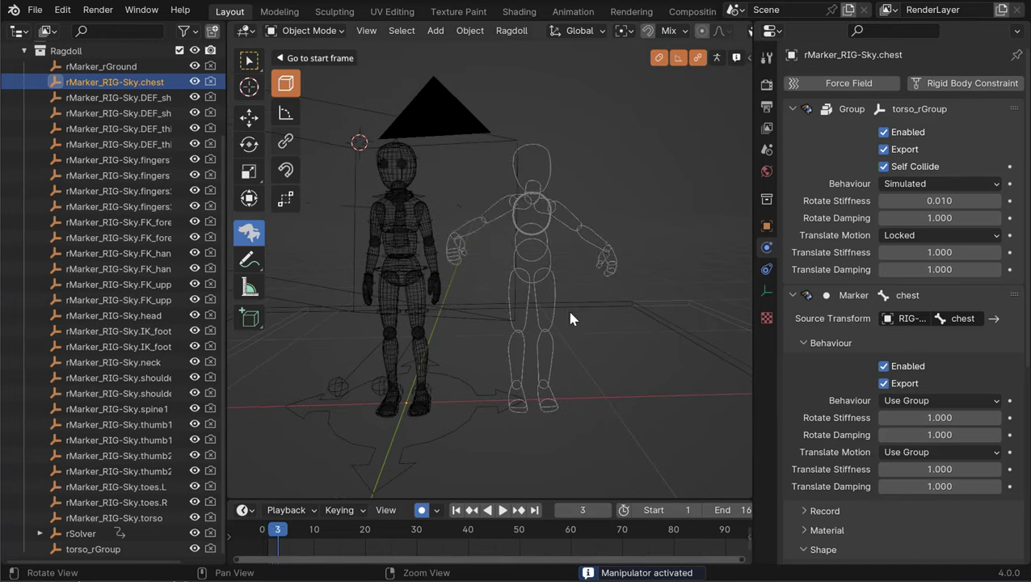
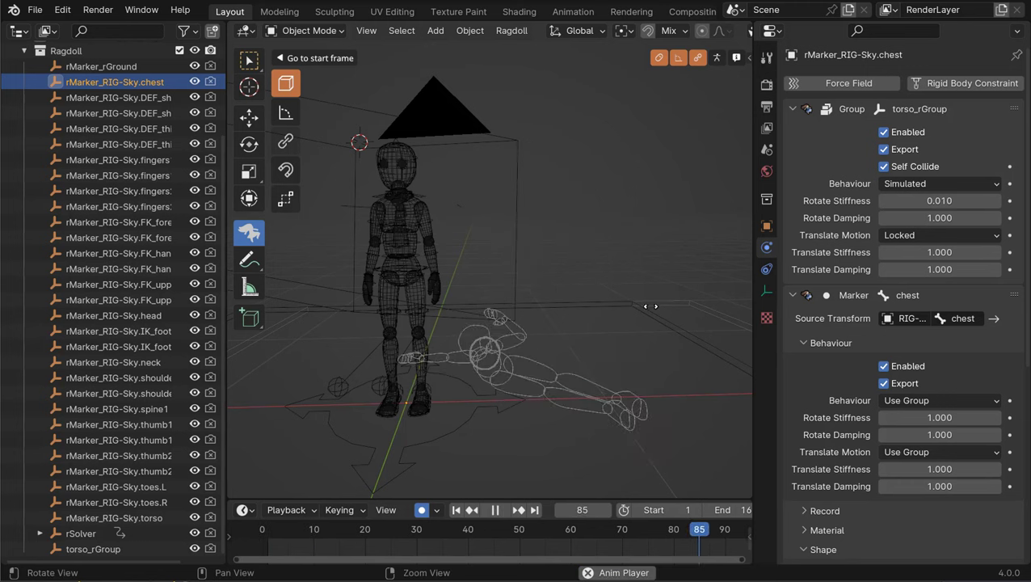
key("Escape")
Step: Select the left upper arm and chest markers in turn to examine where their shapes overlap
right_click_drag(540, 211, 630, 263, "alt")
right_click_drag(523, 240, 539, 257, "alt")
left_click(574, 272)
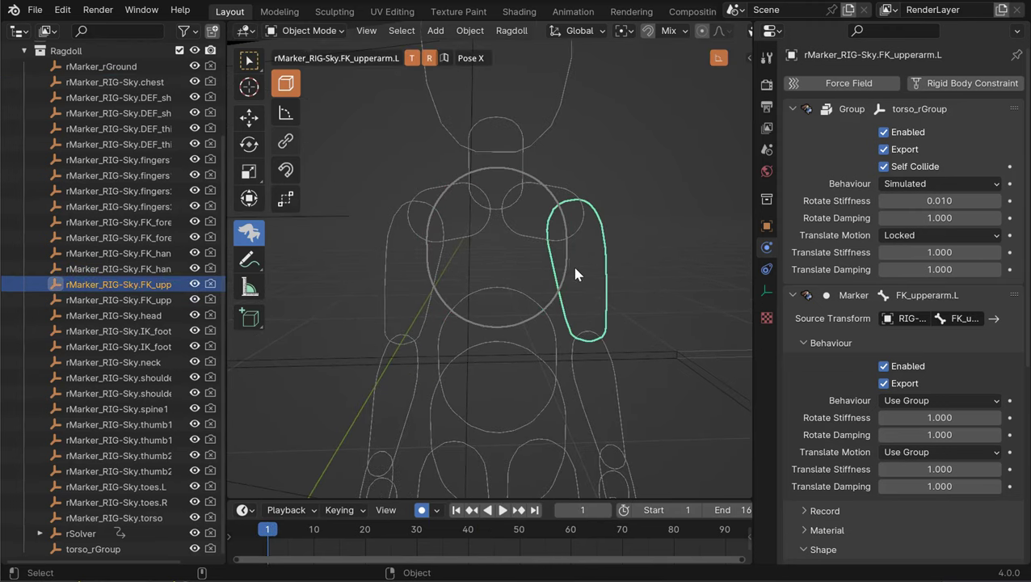
mouse_move(575, 273)
middle_mouse_down()
mouse_move(551, 260)
mouse_move(534, 275)
middle_mouse_up()
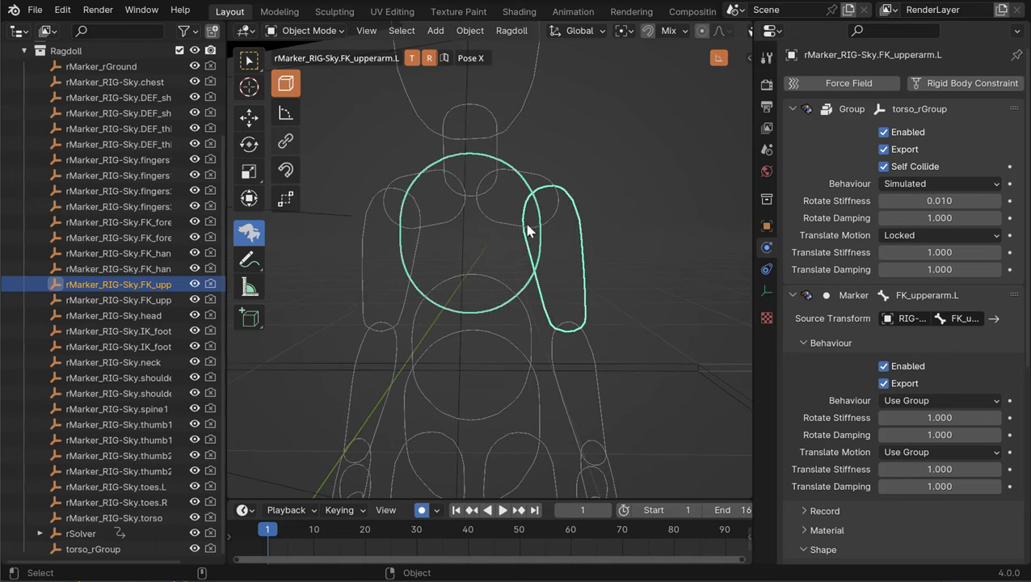
mouse_move(525, 247)
middle_mouse_down()
mouse_move(552, 244)
mouse_move(552, 228)
middle_mouse_up()
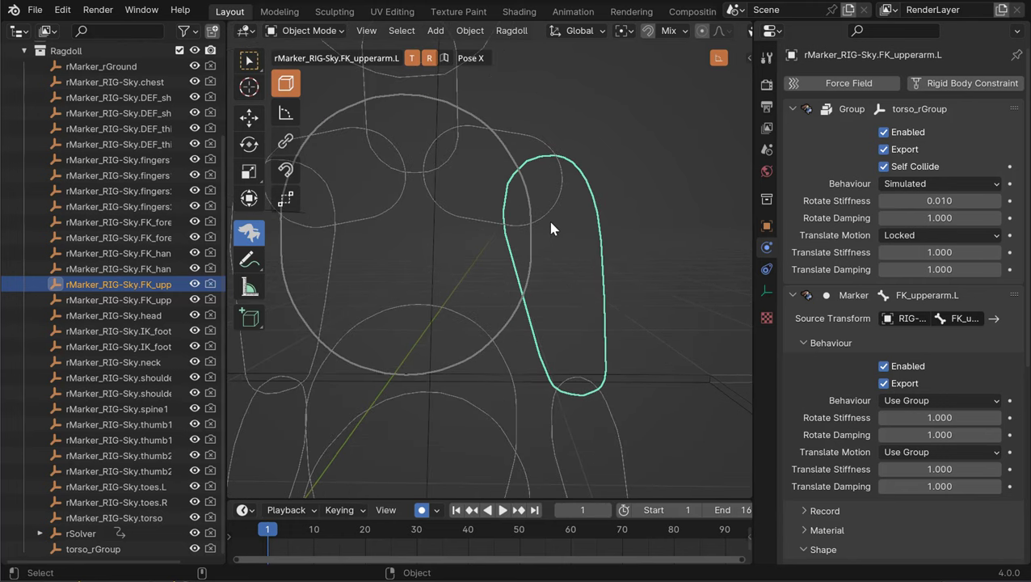
left_click(492, 157)
left_click(492, 158)
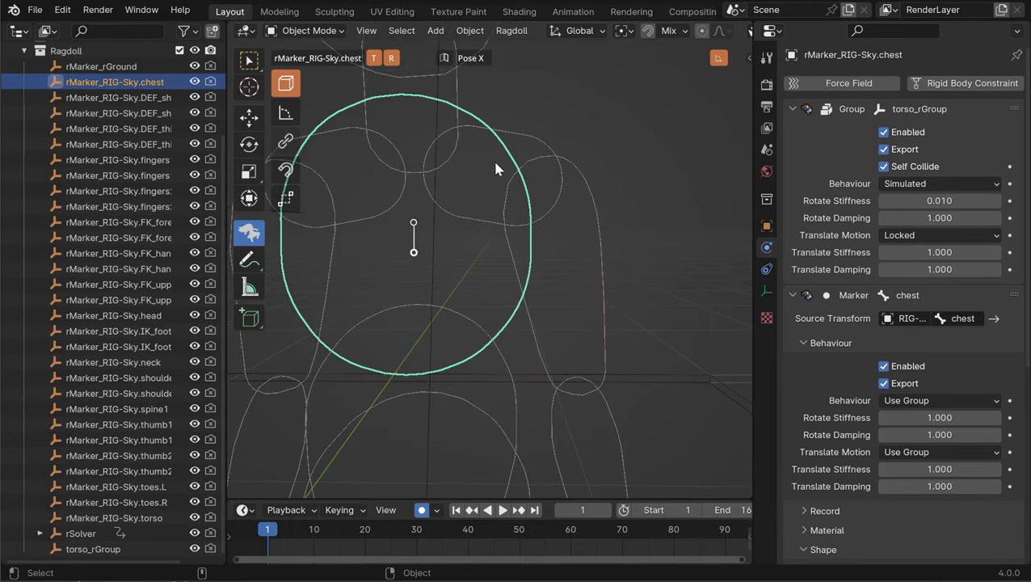
Step: Select the left shoulder marker and examine its overlap with the upper arm and chest shapes
left_click(532, 164)
left_click(548, 185)
left_click(522, 156)
left_click(553, 218)
left_click(471, 256)
left_click(502, 177)
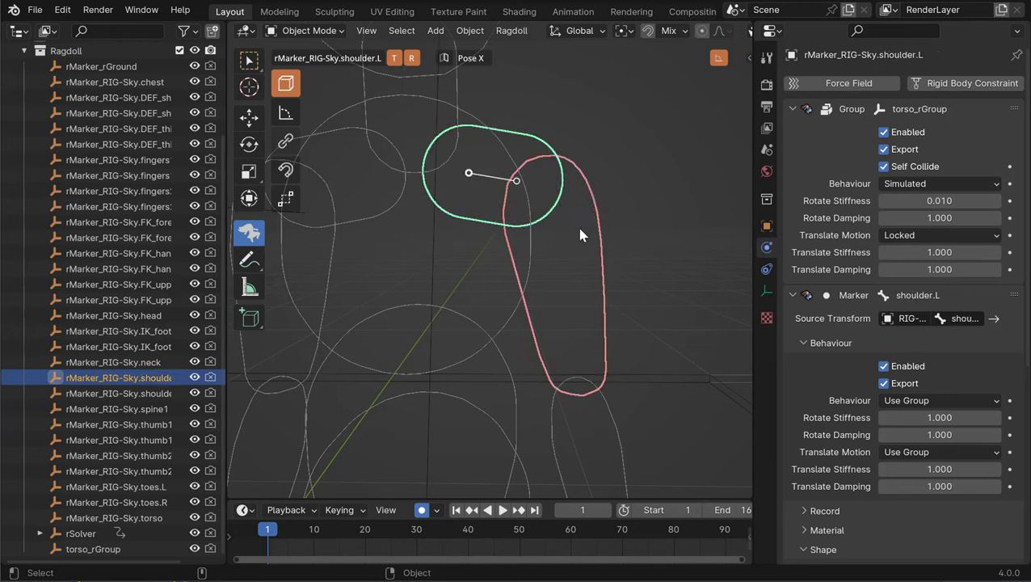
left_click(579, 228)
left_click(526, 155)
left_click(528, 163)
left_click(532, 160)
left_click(536, 157)
left_click(531, 165)
left_click(525, 172)
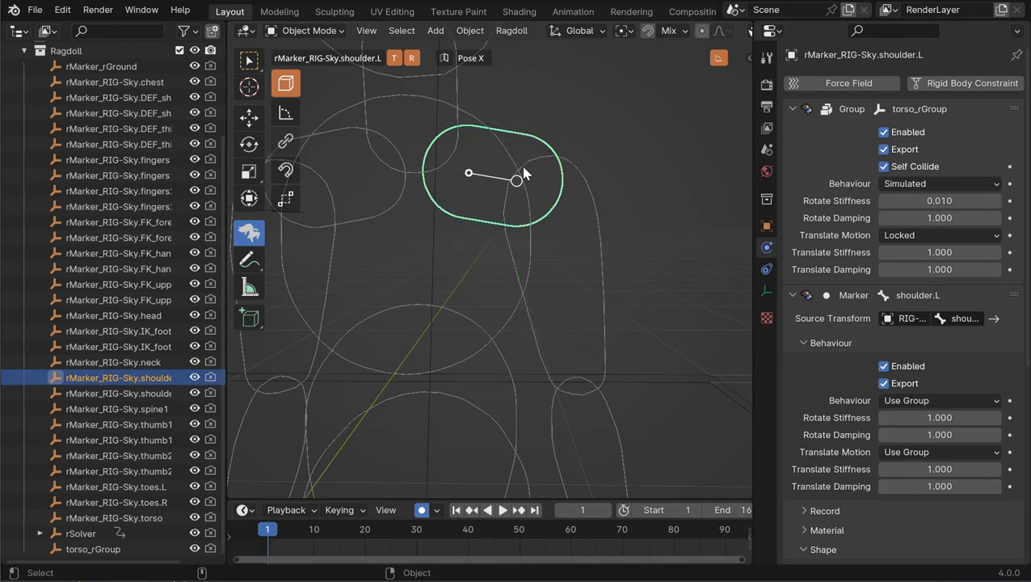
Step: Play the simulation to test the ragdoll with torso self collision enabled, and return it to the start frame
scroll(580, 254, "down", 5)
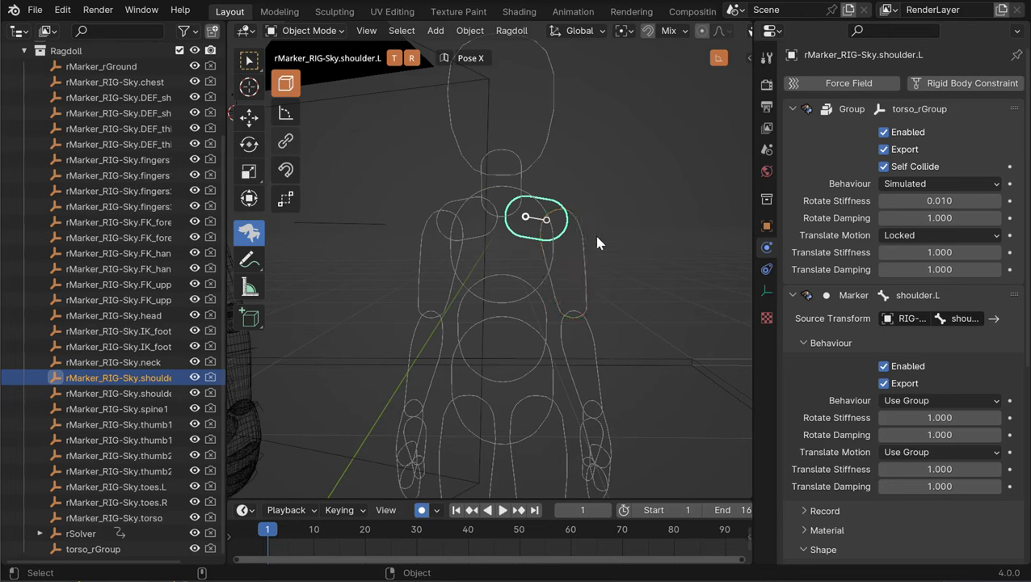
scroll(590, 255, "down", 4)
key("space")
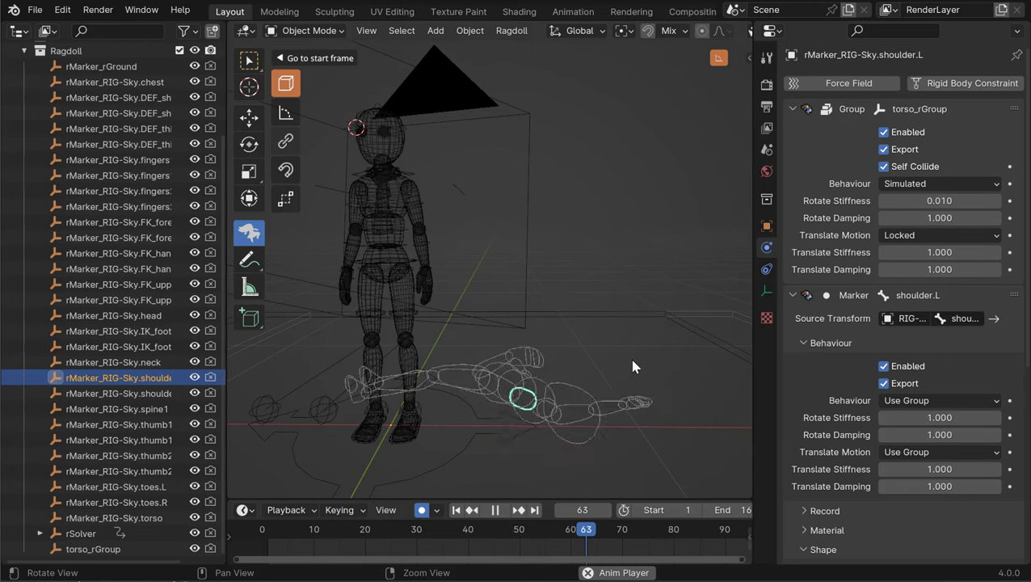
key("Escape")
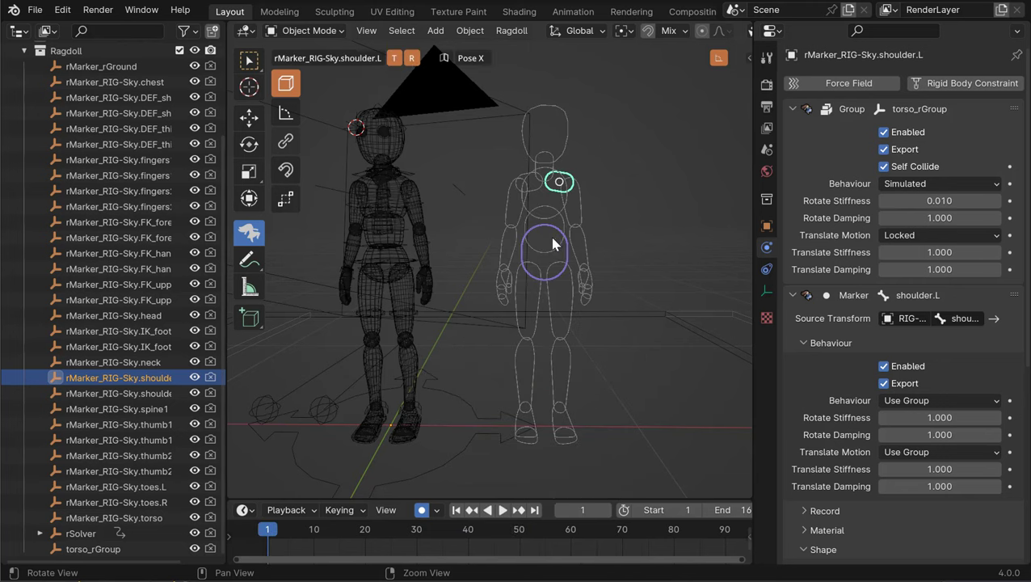
Step: Select the chest marker and both shoulder markers to examine where their shapes overlap
scroll(500, 234, "up", 4)
left_click(515, 252)
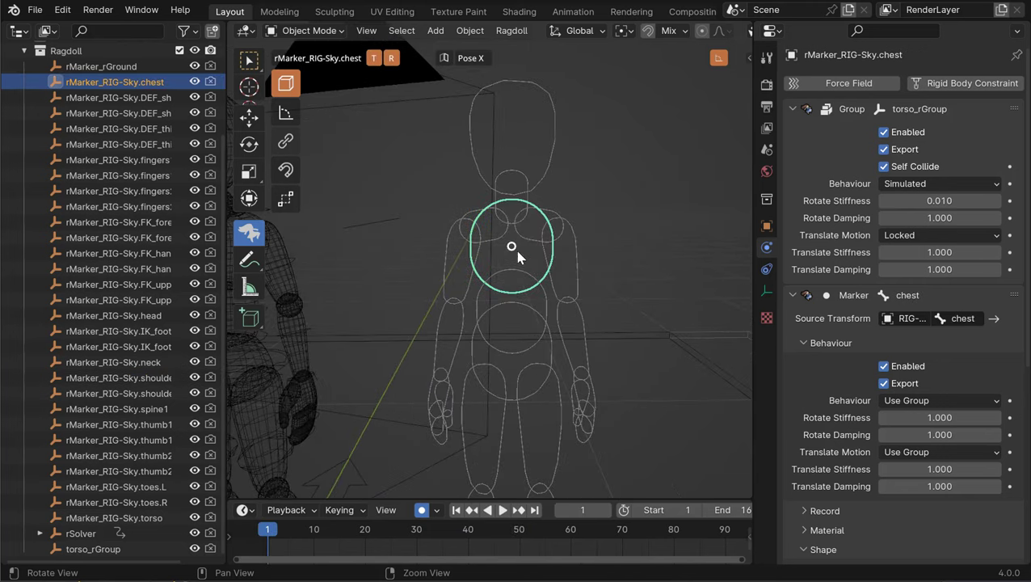
scroll(518, 251, "up", 4)
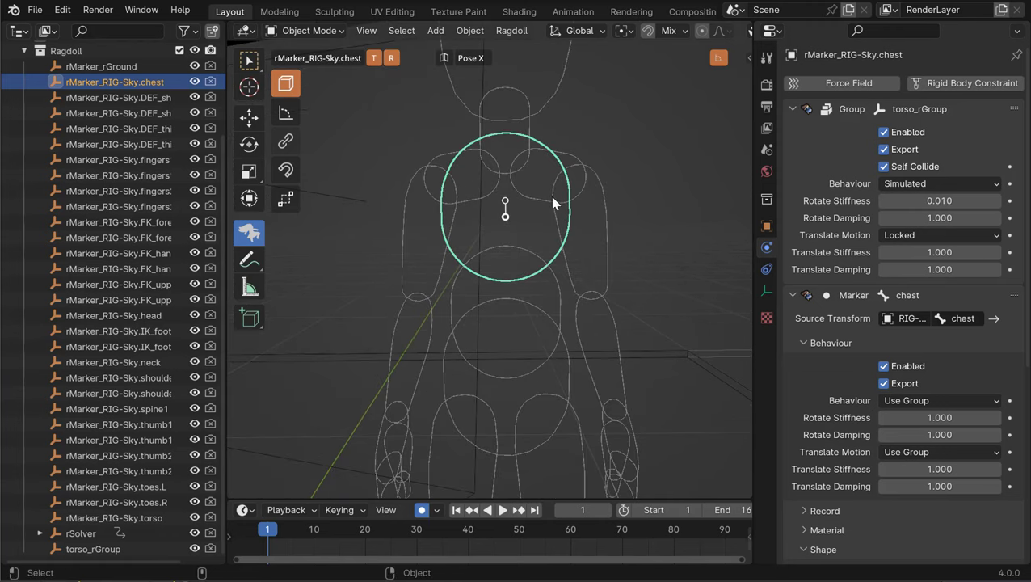
left_click(565, 176)
mouse_move(566, 176)
middle_mouse_down()
mouse_move(494, 171)
mouse_move(534, 196)
middle_mouse_up()
left_click(453, 190, "shift")
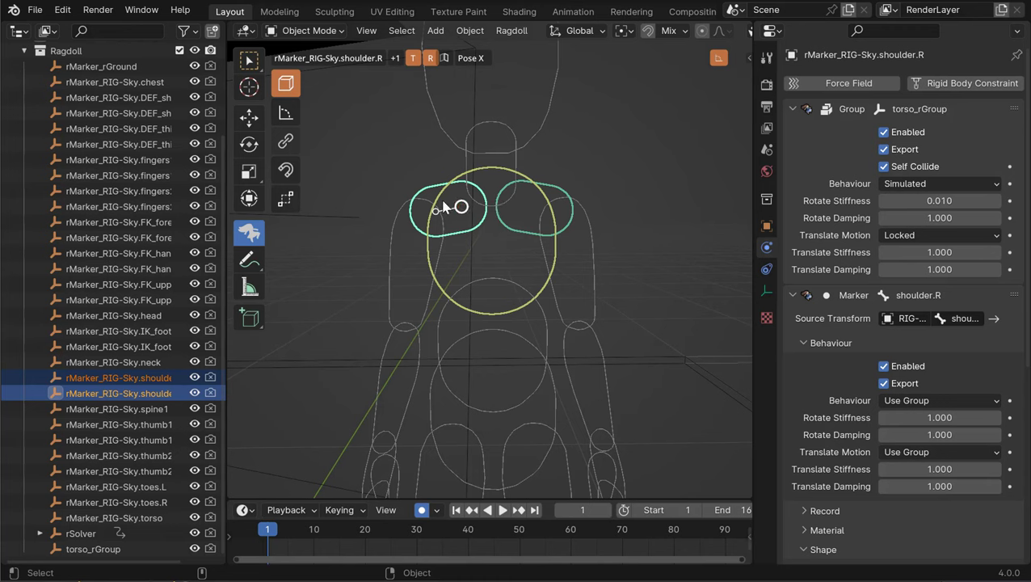
Step: Clear the marker selection and maximize the 3D viewport around the ragdoll's upper body
left_click(292, 87)
middle_click_drag(540, 230, 598, 234, "alt")
key("ctrl+space")
right_click_drag(655, 247, 525, 202, "alt")
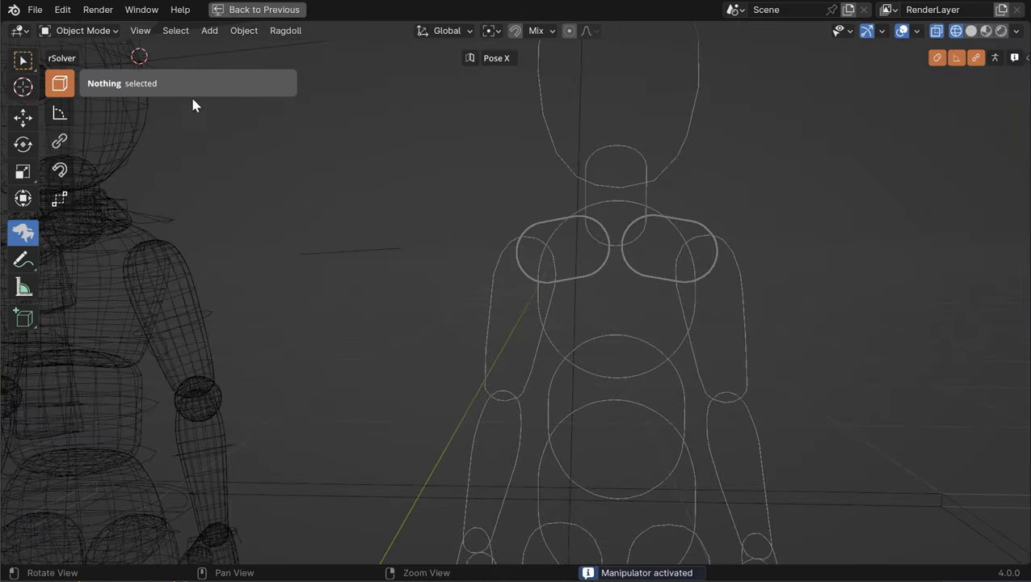
Step: Disable collision on both shoulder markers
left_click(541, 232)
left_click(684, 247, "shift")
mouse_move(683, 247)
middle_mouse_down()
mouse_move(660, 280)
mouse_move(594, 257)
middle_mouse_up()
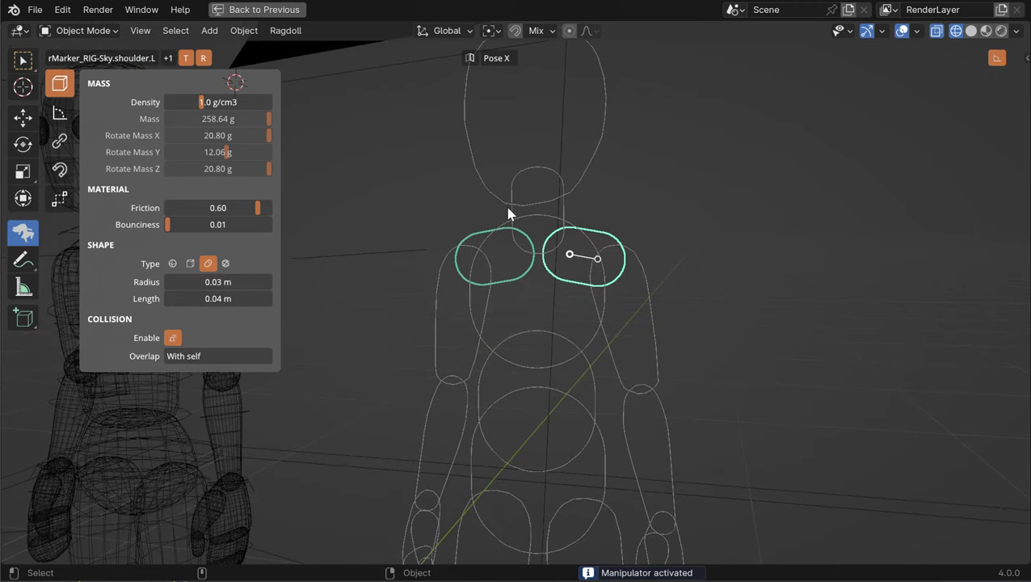
middle_click_drag(495, 245, 502, 244, "alt")
left_click(172, 338)
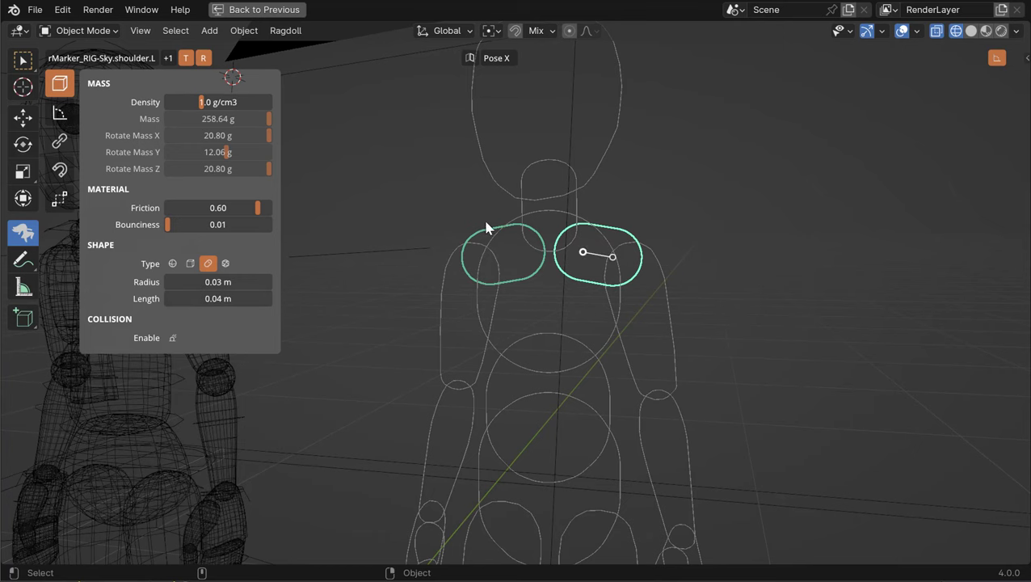
Step: Select the left shoulder and chest markers in turn to compare their collision settings
left_click(540, 250)
left_click(546, 248)
left_click(614, 242)
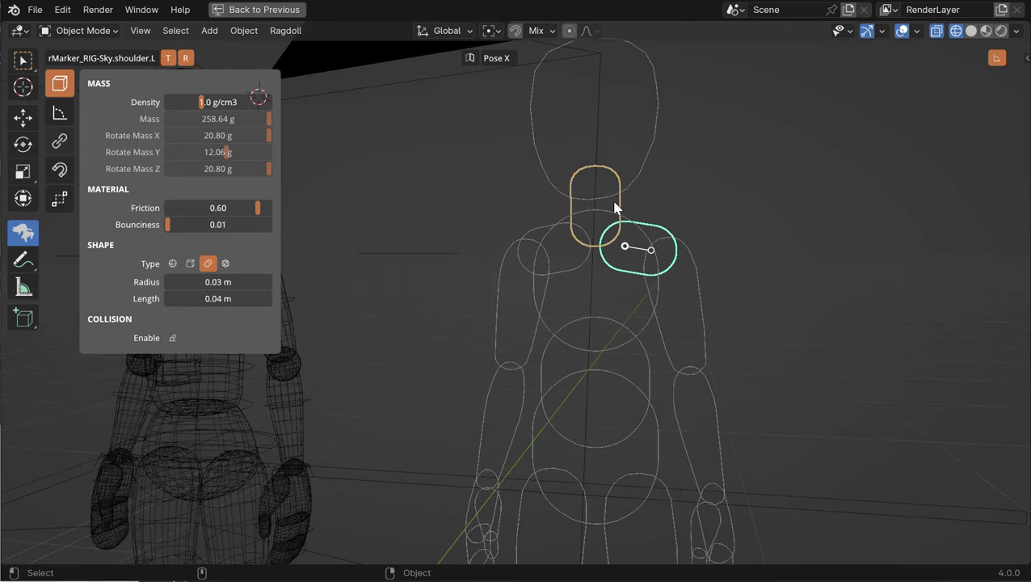
left_click(592, 284)
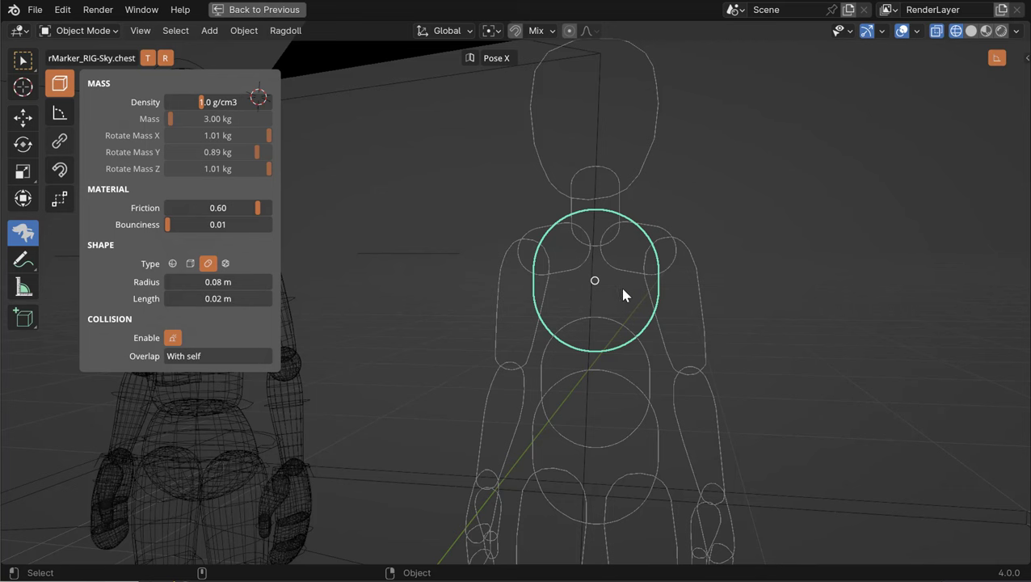
Step: Leave the Ragdoll manipulator and play the simulation from a side view to examine the fallen chest and arms
right_click_drag(684, 312, 623, 293, "alt")
key("q")
left_click_drag(608, 320, 549, 331, "alt")
right_click_drag(646, 319, 596, 310, "alt")
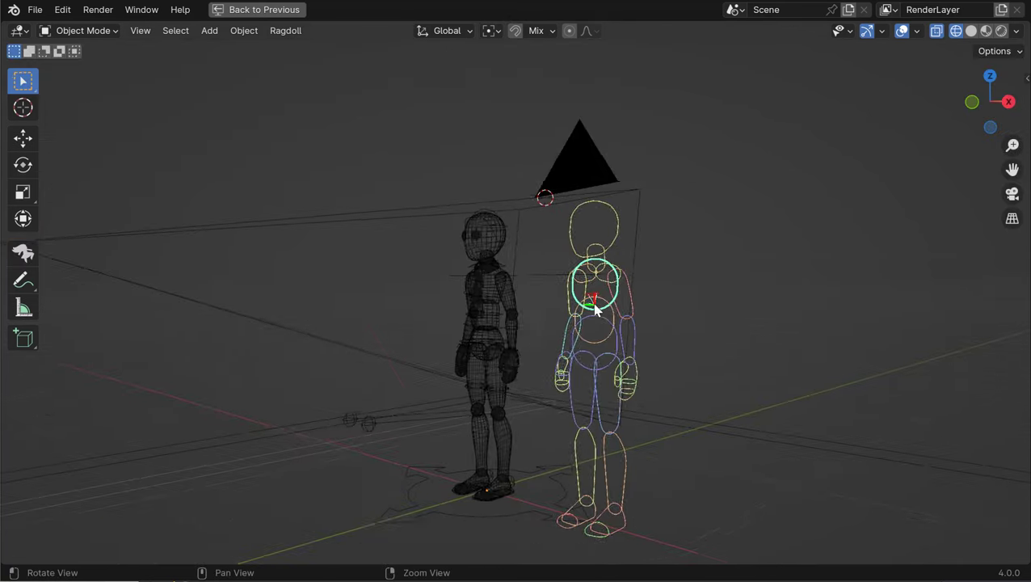
left_click_drag(667, 343, 599, 366, "alt")
key("space")
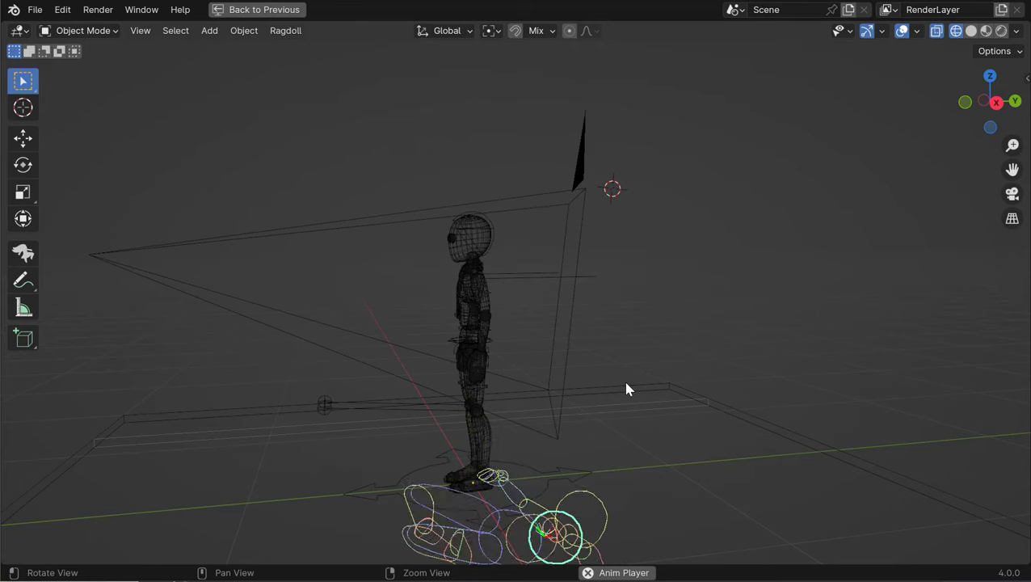
middle_click_drag(623, 379, 595, 263)
left_click_drag(588, 296, 557, 300, "alt")
right_click_drag(561, 299, 659, 301, "alt")
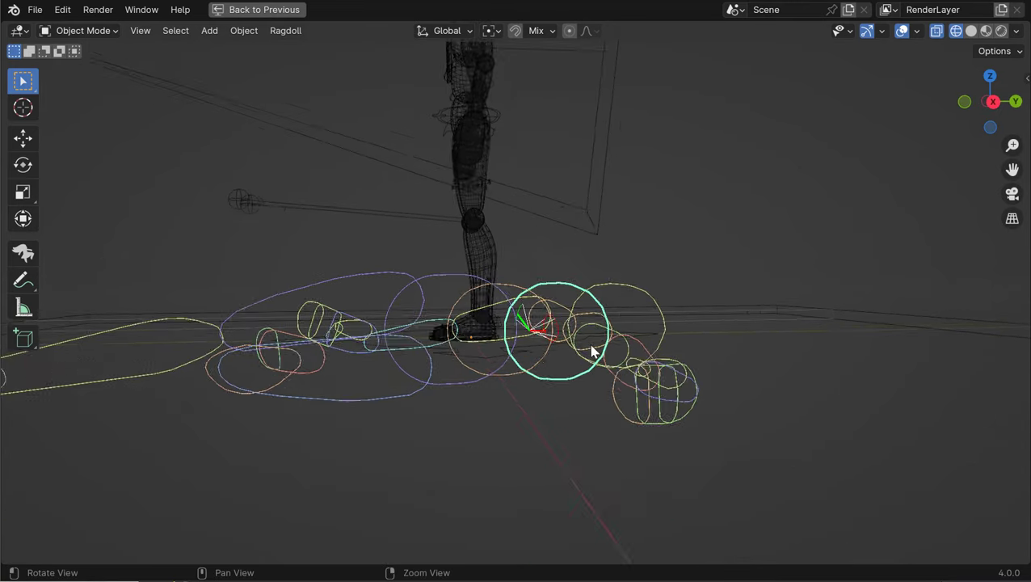
Step: Replay the simulation near ground level to recheck the torso collisions, and reset the ragdoll to standing
middle_click_drag(591, 348, 600, 333, "alt")
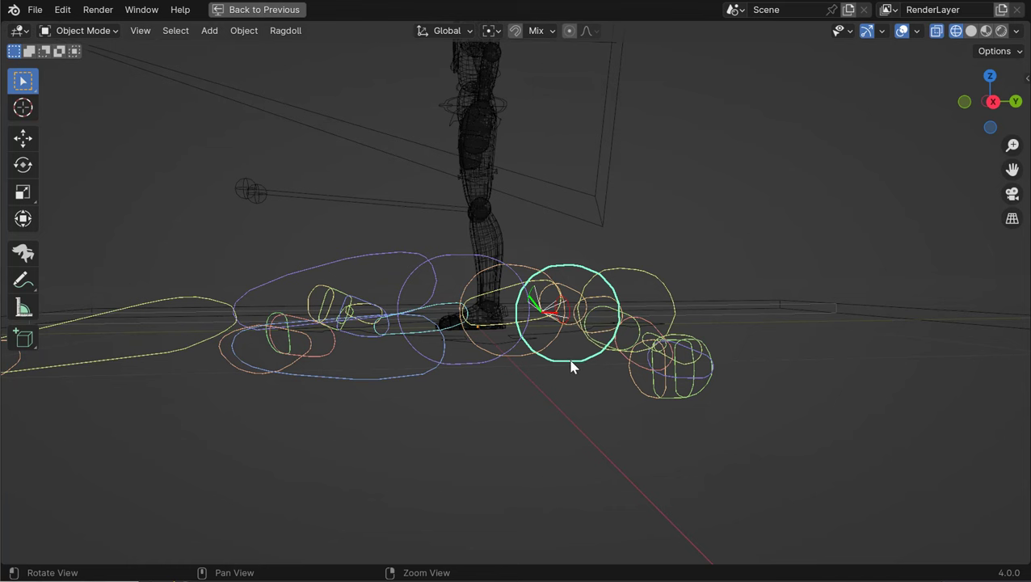
key("space")
key("space")
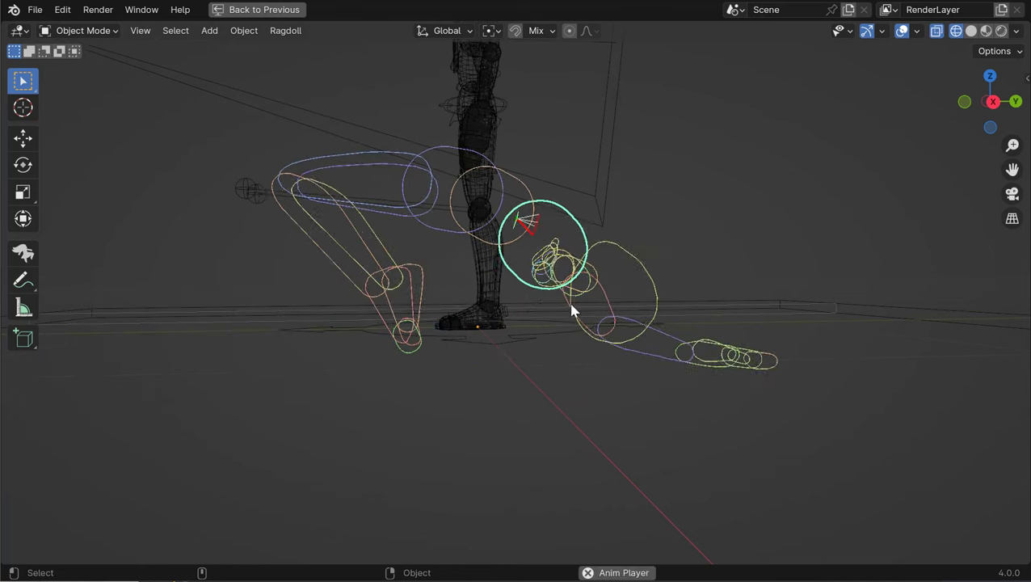
key("space")
left_click_drag(755, 324, 545, 291)
middle_click_drag(546, 291, 537, 371, "alt")
left_click_drag(537, 356, 626, 279, "alt")
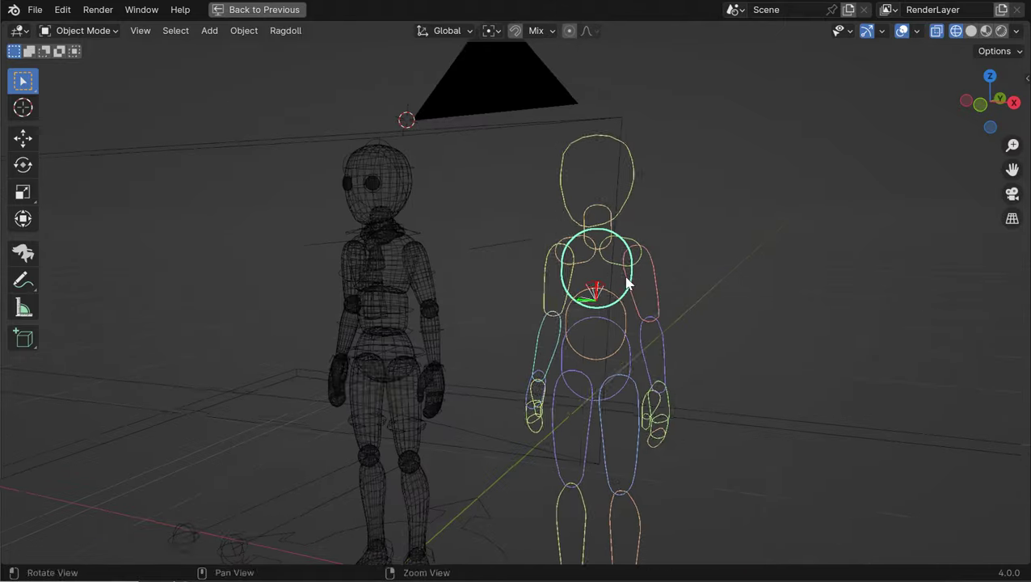
Step: Reactivate the Ragdoll manipulator and frame the chest marker with the shoulders and upper arms
key("f")
right_click_drag(628, 298, 278, 162, "alt")
middle_click_drag(279, 161, 453, 235, "alt")
right_click_drag(452, 234, 307, 173, "alt")
middle_click_drag(441, 174, 467, 376, "alt")
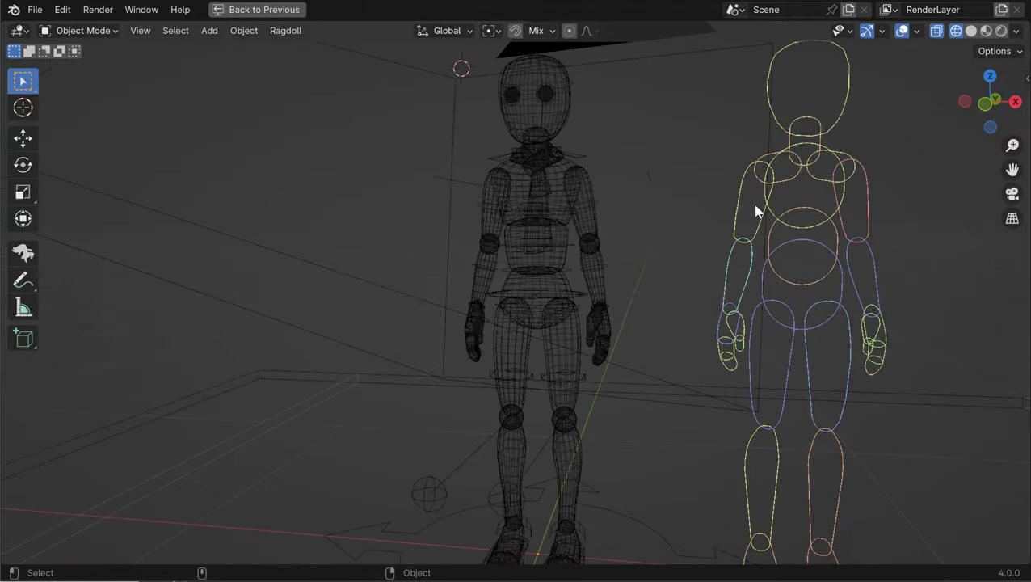
left_click(22, 252)
left_click(803, 184)
key("KP_Decimal")
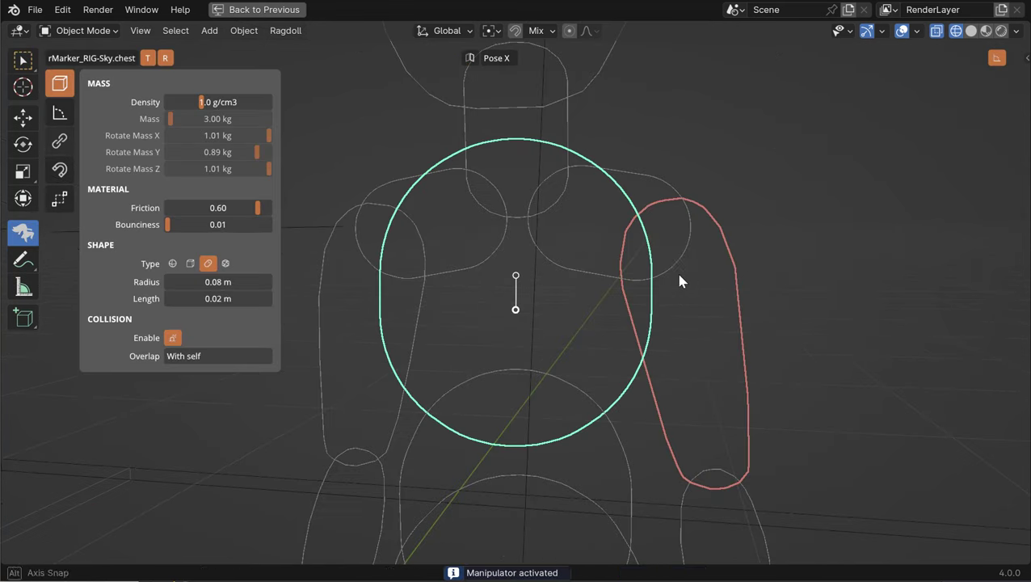
mouse_move(588, 252)
left_mouse_down("alt")
mouse_move(594, 277)
mouse_move(616, 278)
left_mouse_up("alt")
right_click_drag(615, 278, 586, 292, "alt")
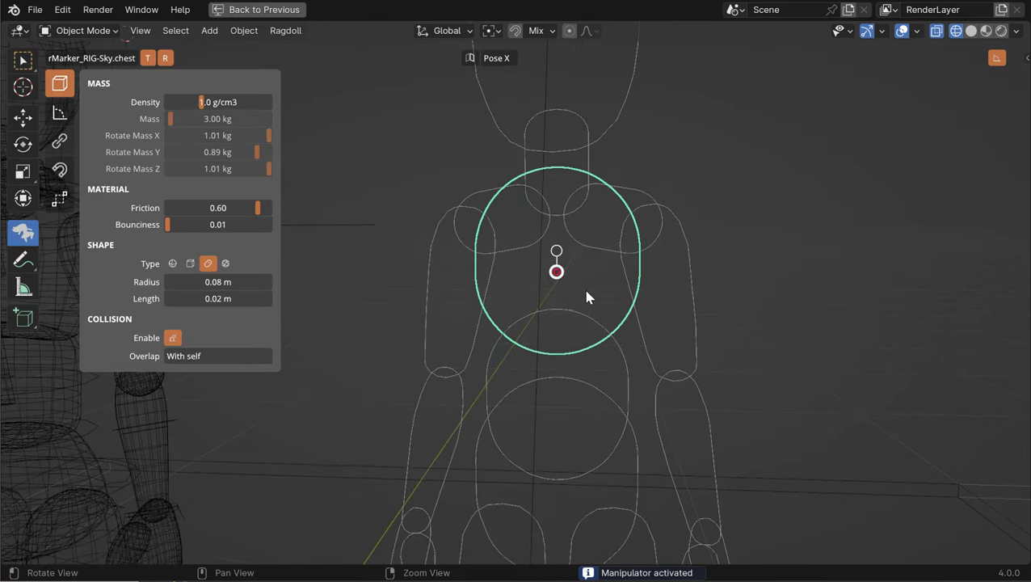
middle_click_drag(622, 292, 624, 255)
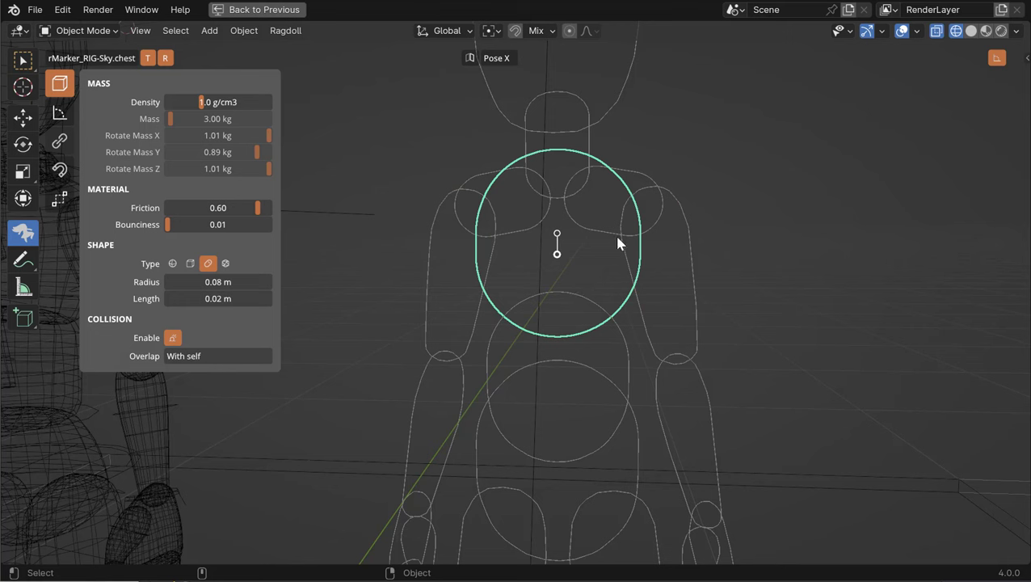
Step: Set the collision overlap of the chest, neck, both shoulder and both upper arm markers to With custom C
left_click(488, 199)
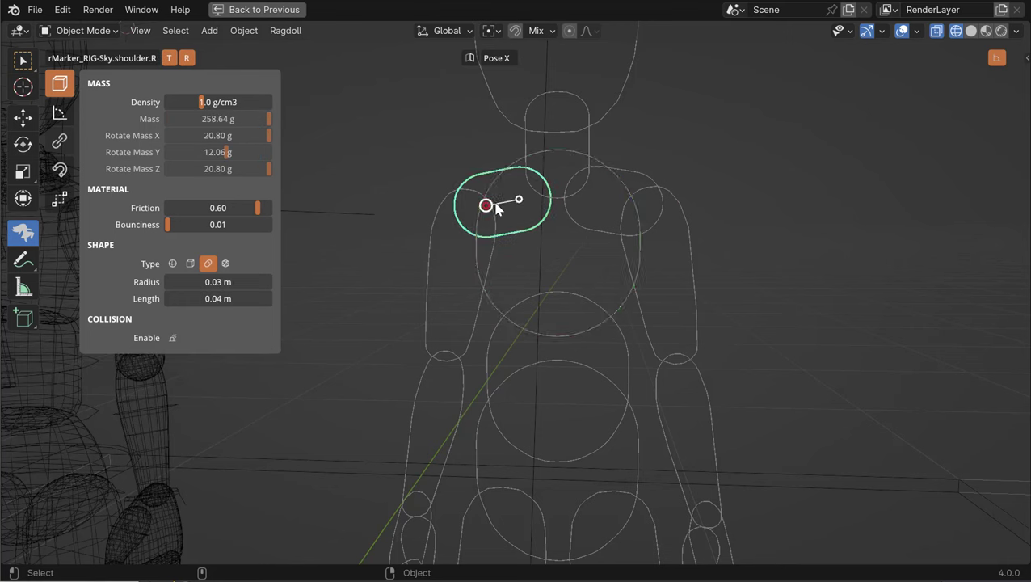
left_click(635, 184, "shift")
left_click(564, 256, "shift")
left_click(582, 151, "shift")
left_click(644, 236, "shift")
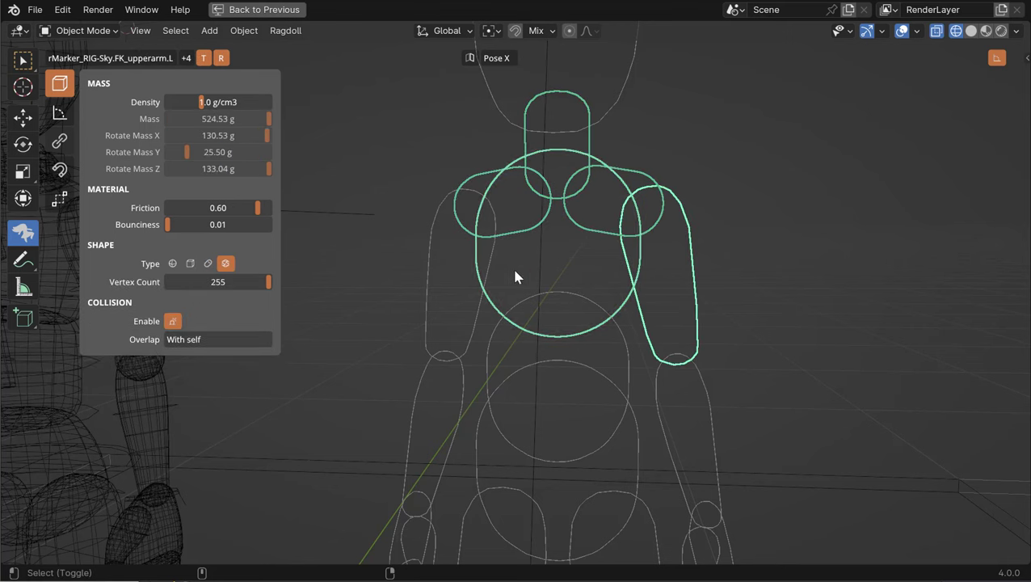
left_click(460, 271, "shift")
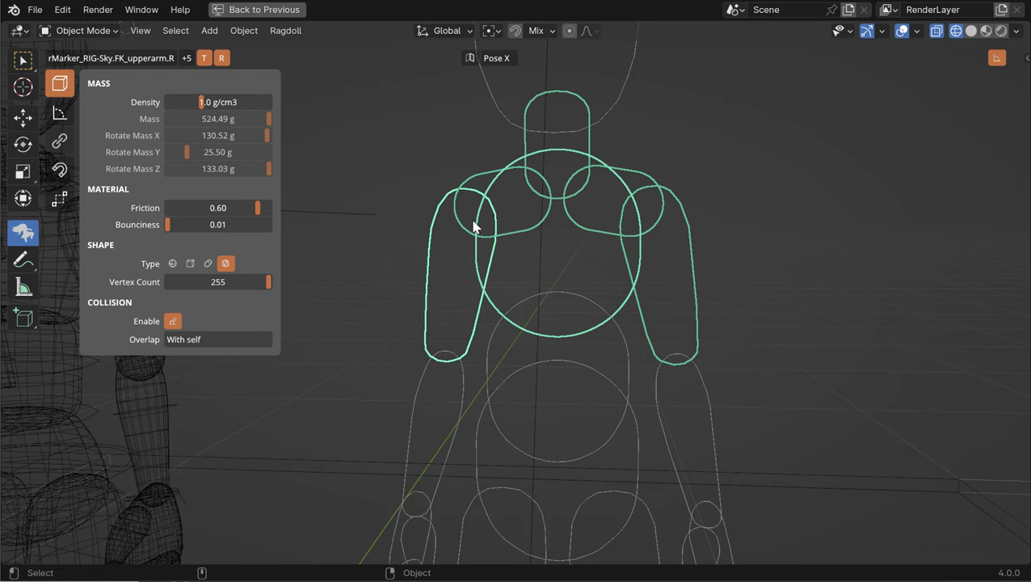
left_click_drag(534, 227, 593, 226, "alt")
middle_click_drag(639, 243, 666, 209)
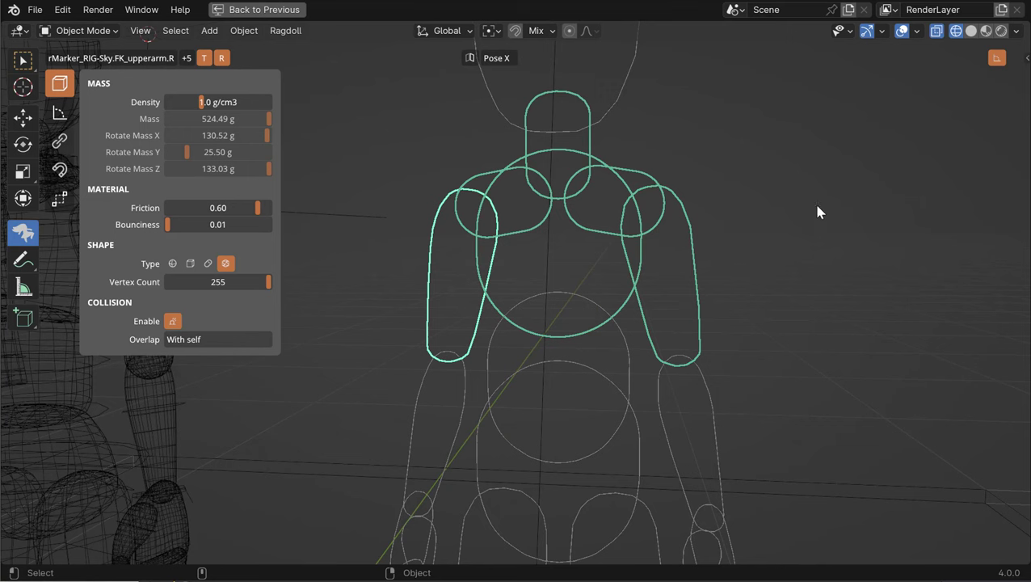
middle_click_drag(692, 258, 606, 265)
middle_click_drag(544, 248, 573, 267)
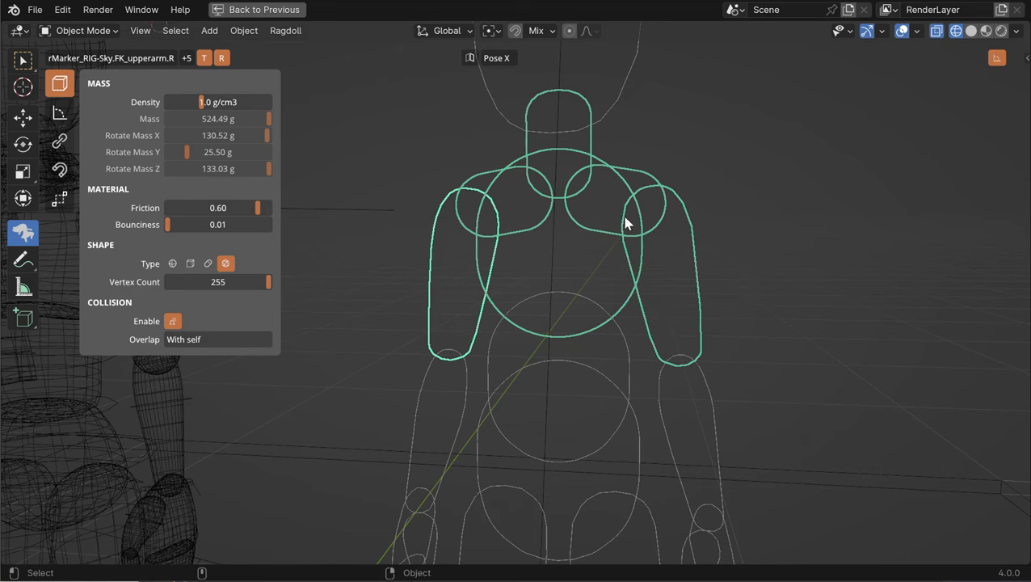
left_click(218, 338)
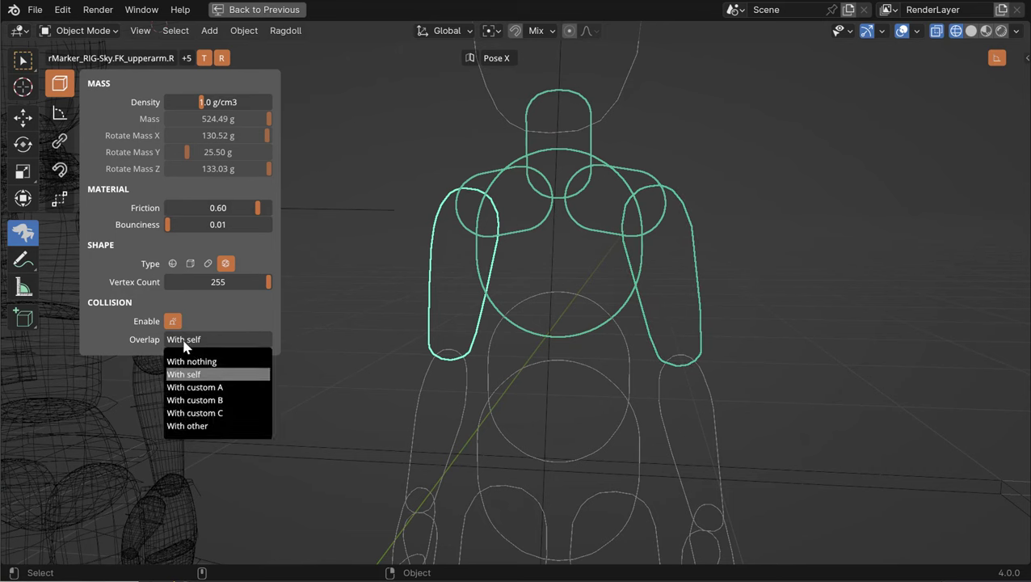
left_click(197, 414)
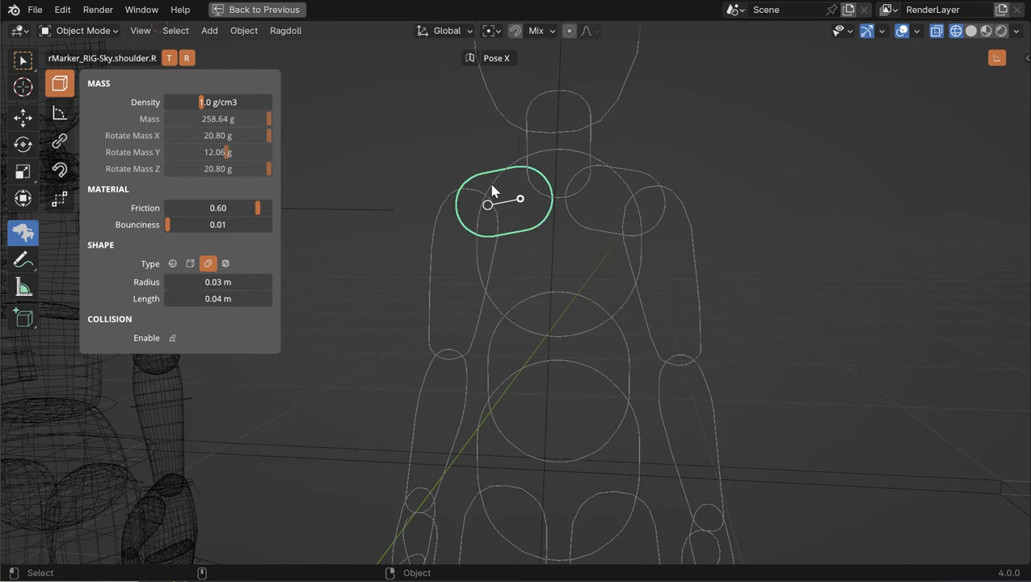
Step: Re-enable collision on both shoulder markers and check the overlap setting of the left shoulder and chest markers
left_click(623, 196, "shift")
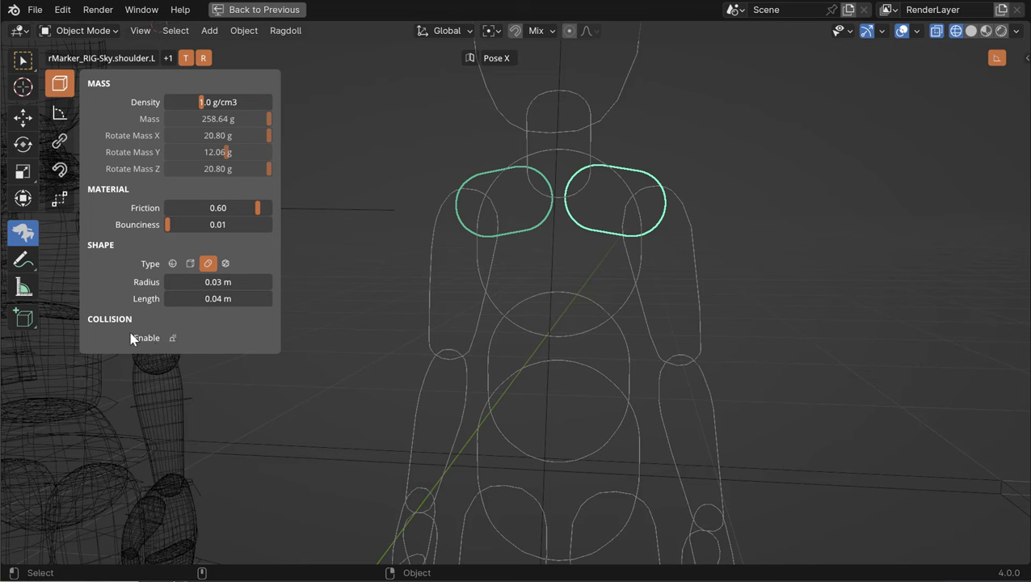
left_click(172, 338)
left_click(644, 218)
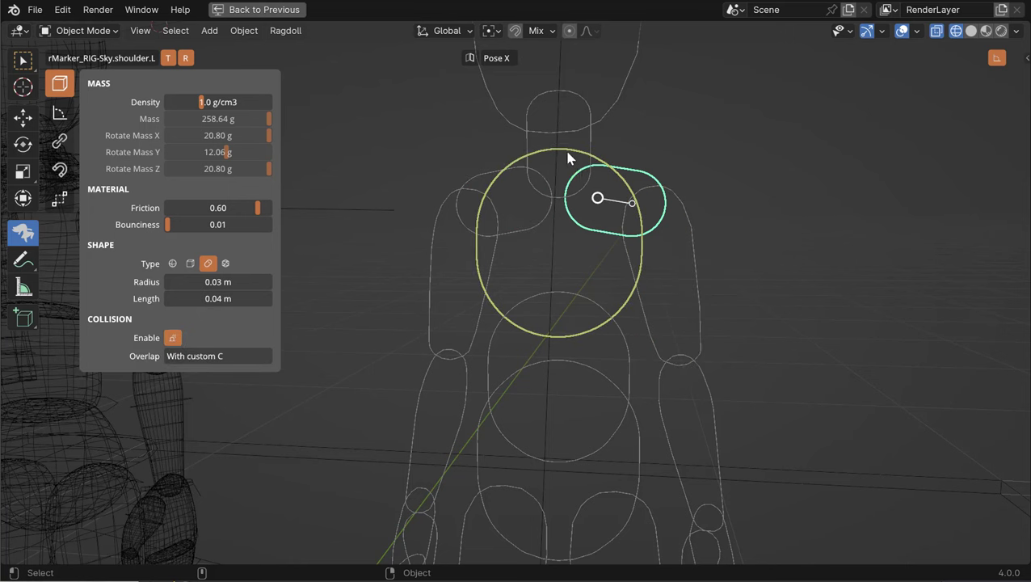
left_click(610, 253)
Step: Play the simulation from the start with both figures in view to test the custom overlap group
scroll(610, 253, "down", 5)
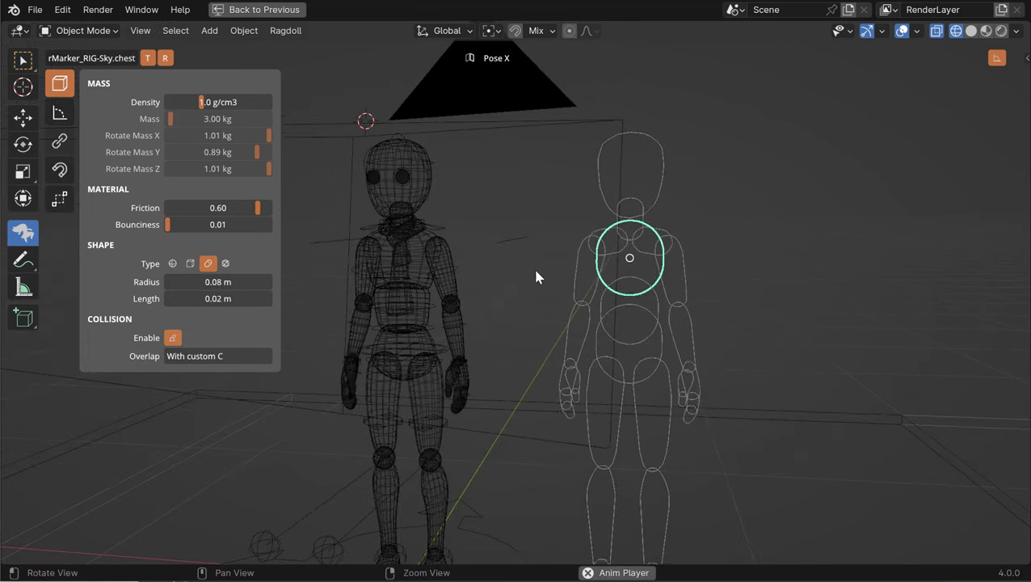
key("space")
key("shift+Left")
left_click_drag(488, 325, 457, 282, "alt")
key("space")
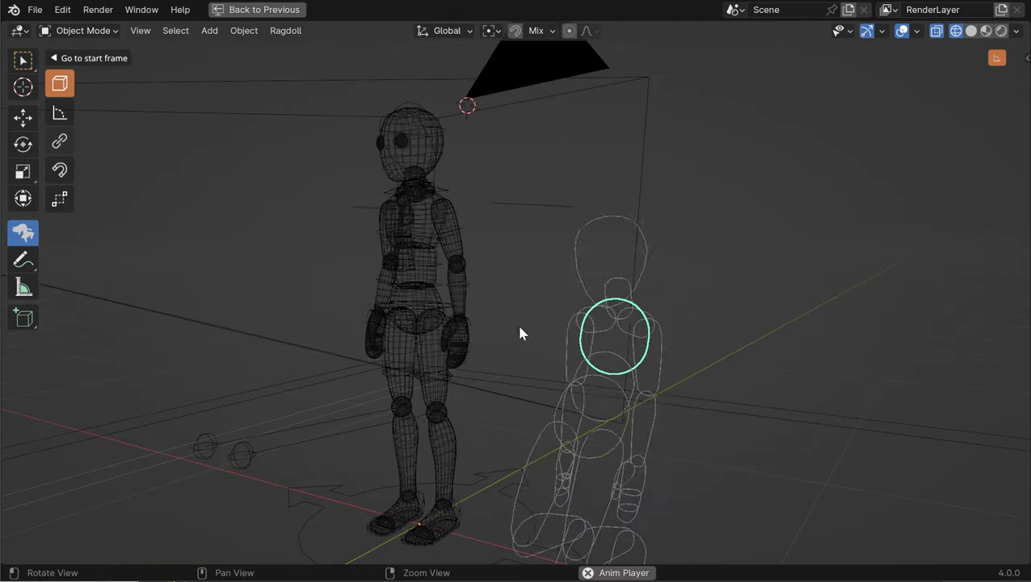
middle_click_drag(585, 400, 622, 343)
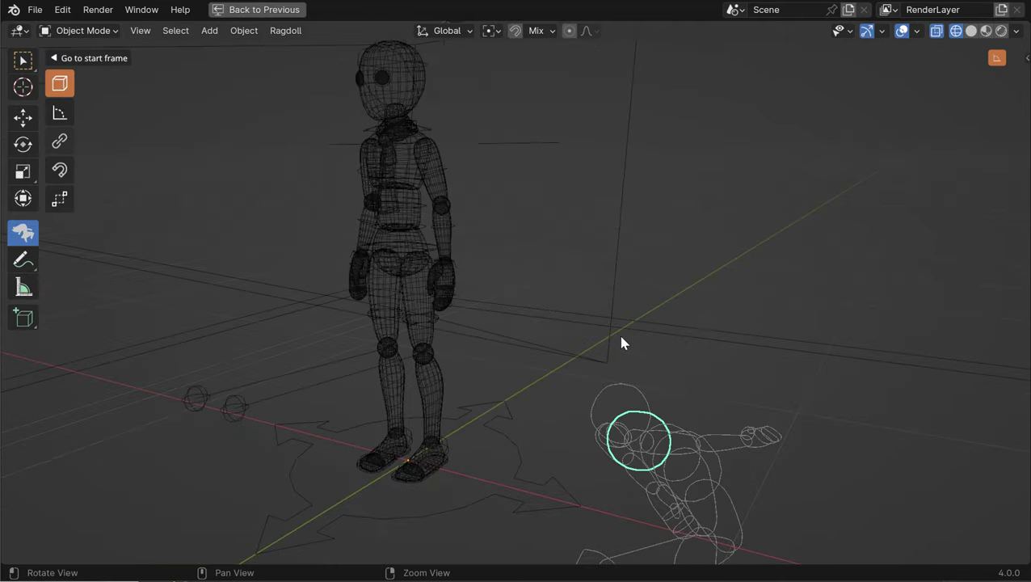
Step: Replay the simulation from a side view and examine how the ragdoll lands
key("Escape")
left_click_drag(509, 293, 424, 295, "alt")
key("space")
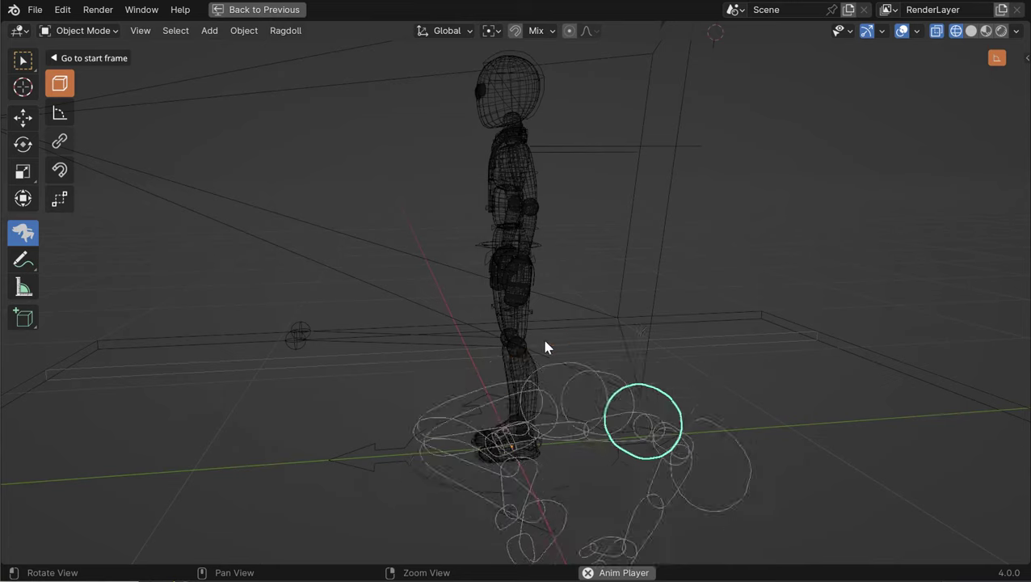
middle_click_drag(662, 408, 765, 362)
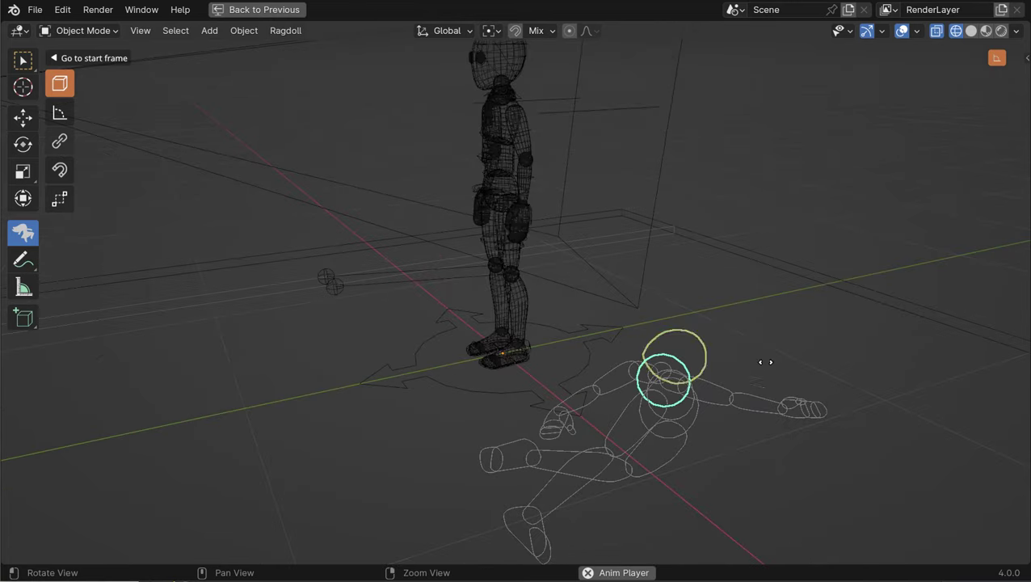
Step: Stop the simulation, return to the start frame, exit the Ragdoll manipulator and show the viewport in solid shading
key("space")
left_click(95, 59)
key("q")
left_click_drag(808, 162, 950, 58, "alt")
key("5")
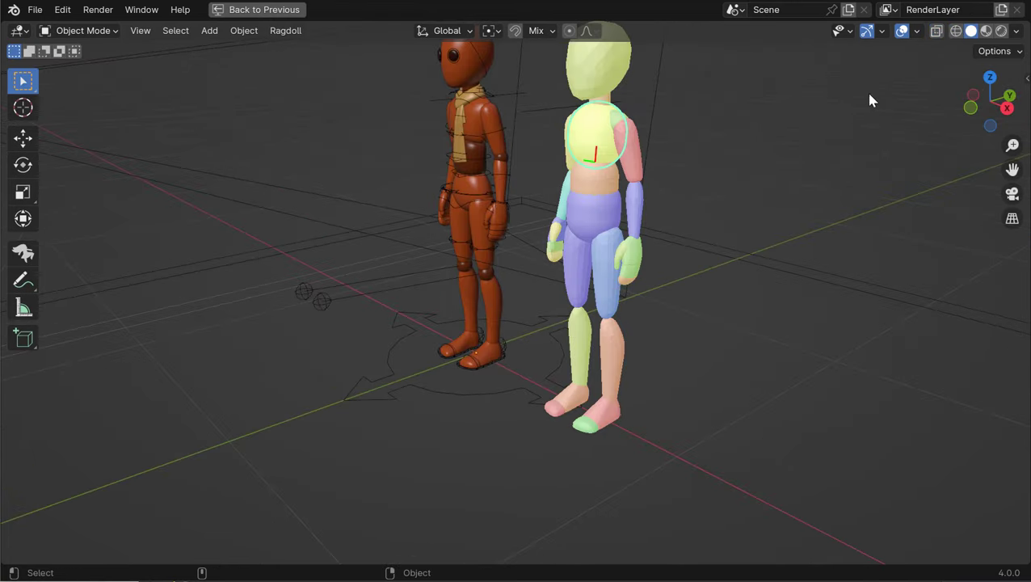
Step: Play the simulation repeatedly with both figures in view and examine the ragdoll's fall from different sides
left_click_drag(721, 137, 715, 174, "alt")
middle_click_drag(711, 184, 706, 223, "alt")
key("space")
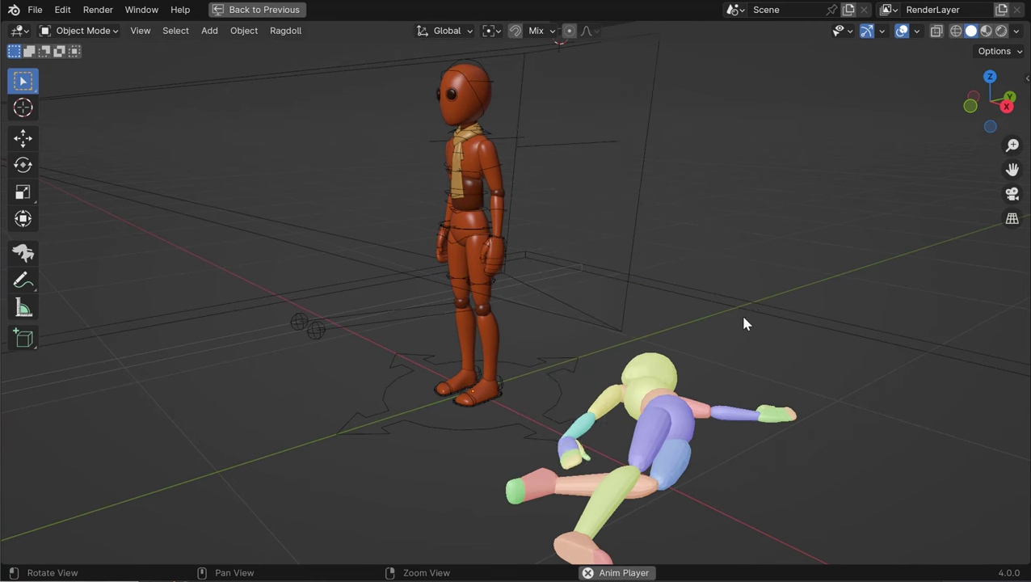
left_click_drag(585, 333, 372, 349, "alt")
key("space")
key("space")
key("space")
left_click_drag(452, 283, 503, 268, "alt")
key("space")
right_click_drag(503, 268, 561, 288, "alt")
left_click_drag(562, 288, 553, 270, "alt")
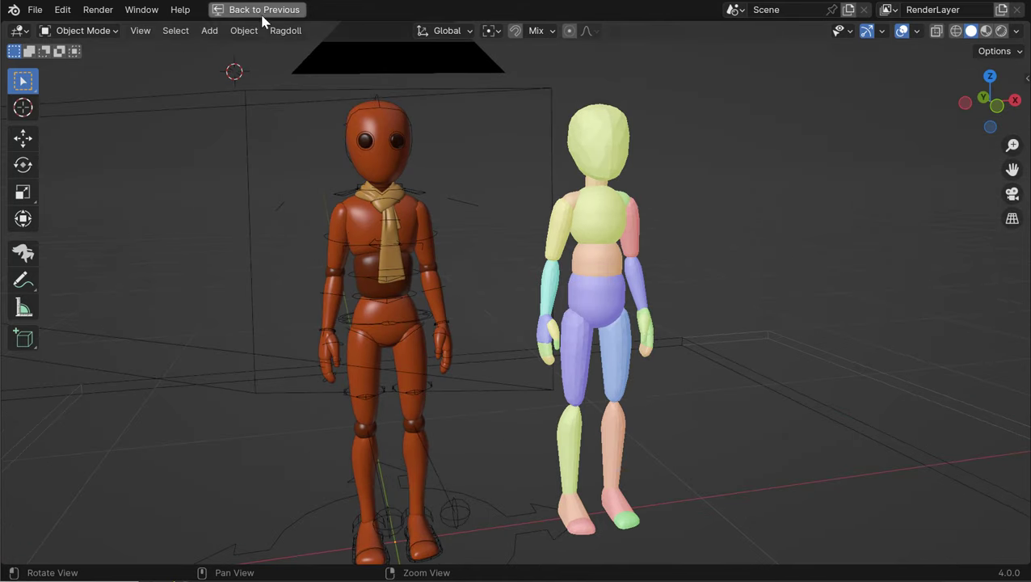
Step: Restore the full editor layout and select the rSolver object to show its properties
left_click(286, 33)
left_click(324, 123)
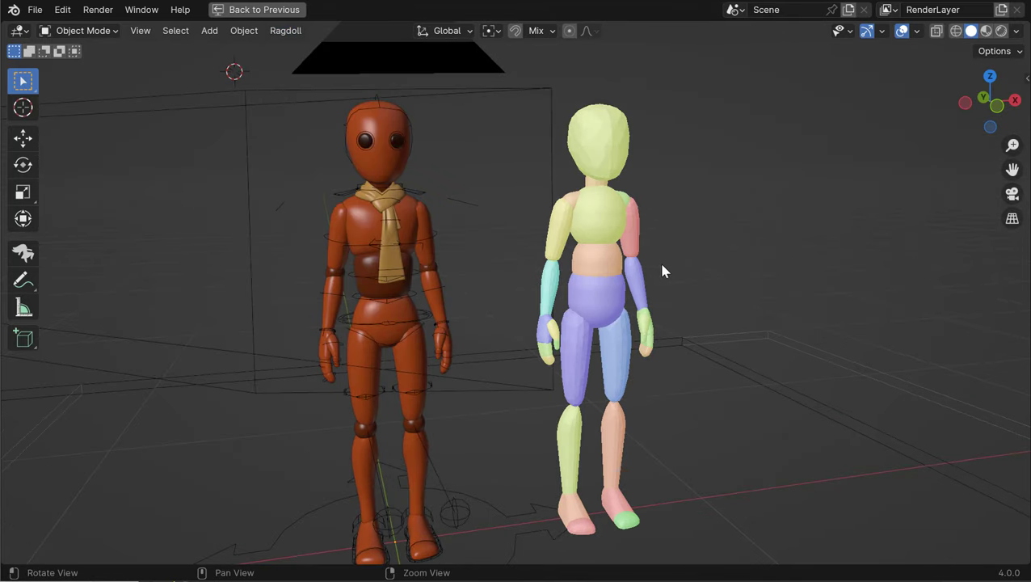
middle_click_drag(658, 259, 628, 264)
key("ctrl+space")
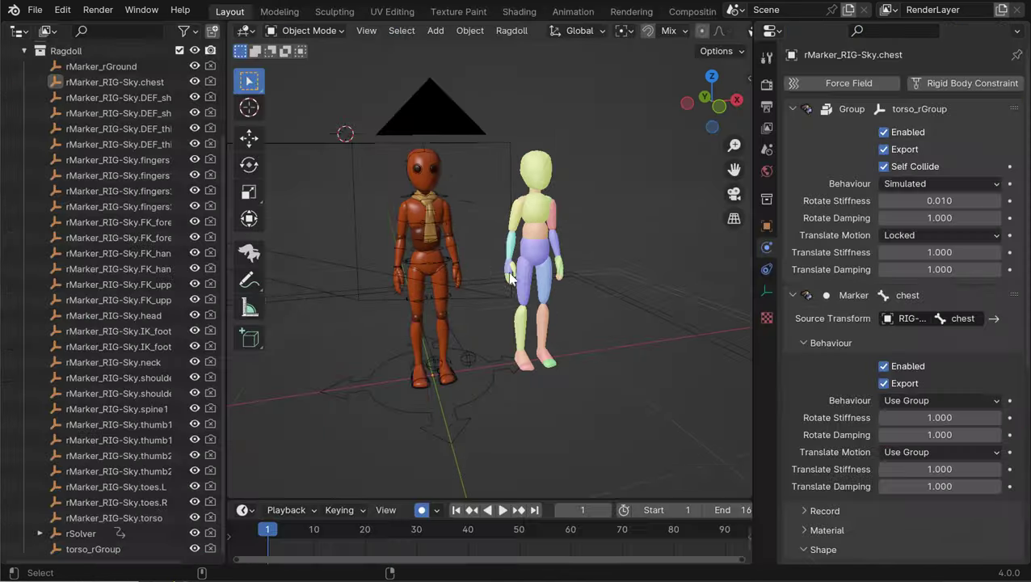
left_click_drag(504, 268, 487, 252, "alt")
right_click_drag(487, 252, 506, 257, "alt")
left_click(80, 533)
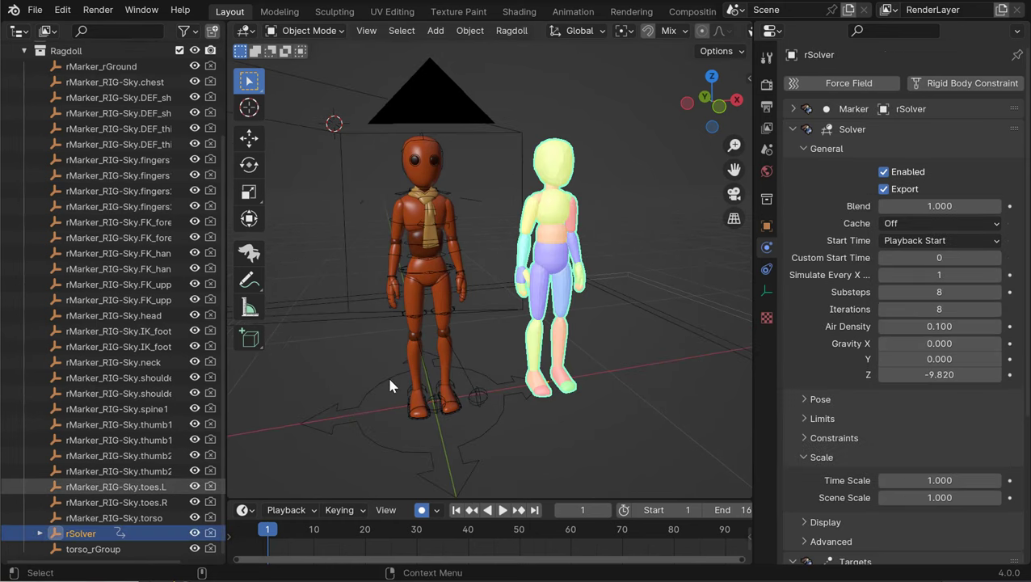
Step: Collapse the Solver section and enlarge the Targets list to show most markers with their target bones
middle_click_drag(627, 213, 687, 186)
left_click(792, 129)
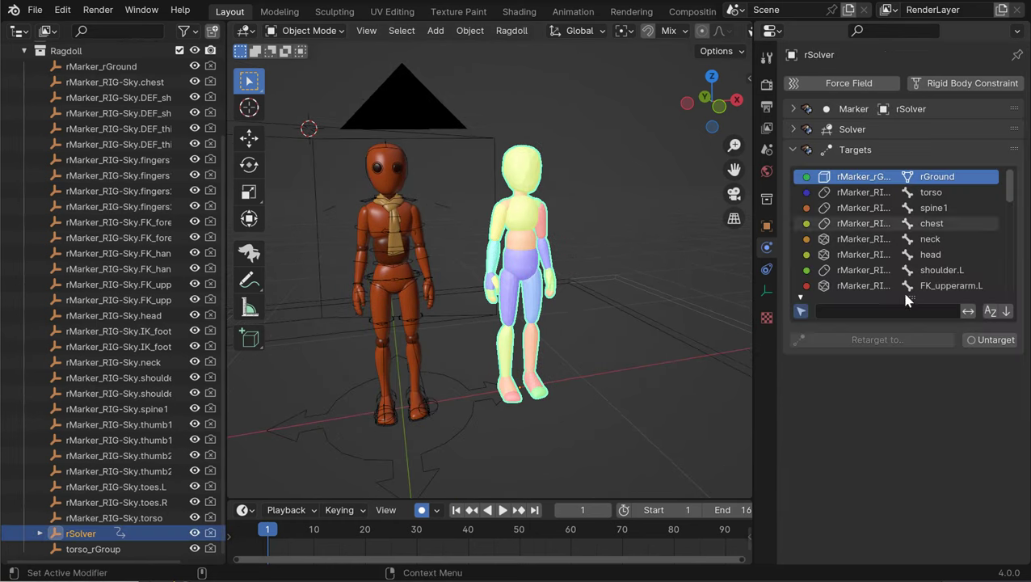
left_click_drag(905, 320, 897, 572)
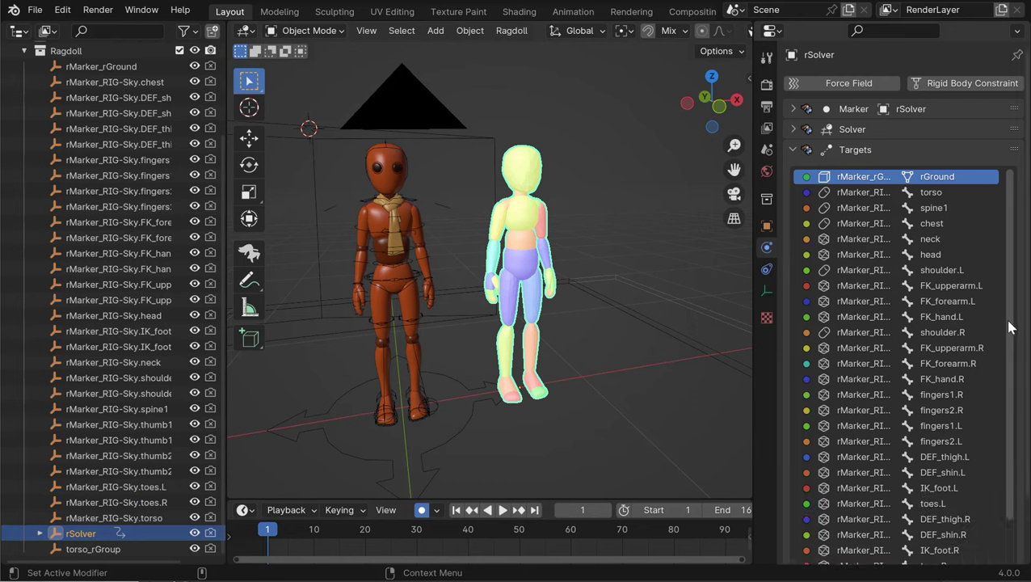
scroll(1013, 356, "down", 4)
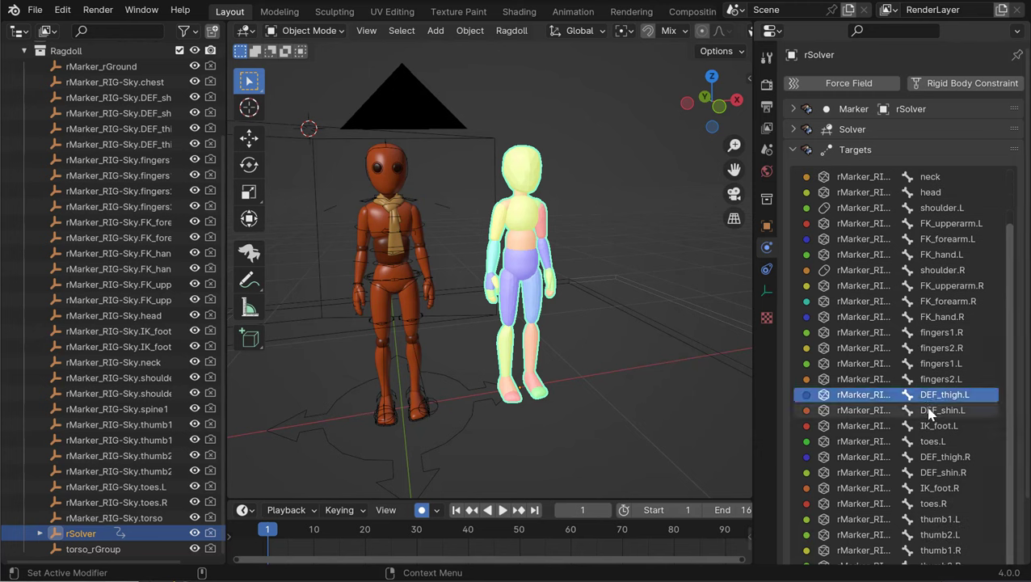
middle_click_drag(685, 310, 673, 313)
scroll(673, 312, "up", 2)
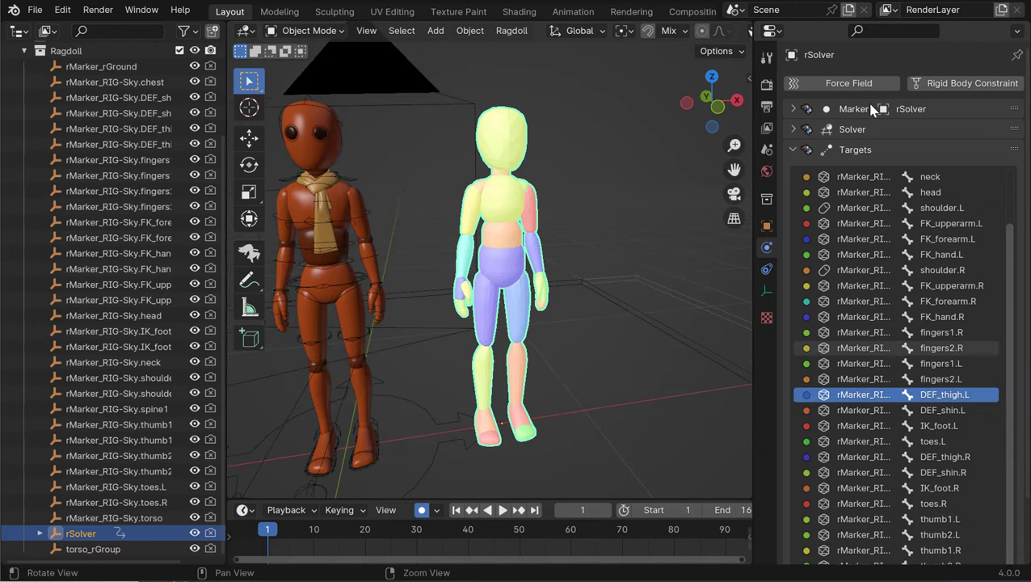
Step: Pin the rSolver properties so they stay shown, and activate the Ragdoll manipulator
left_click(1016, 56)
middle_click_drag(692, 256, 711, 257)
scroll(711, 257, "up", 1)
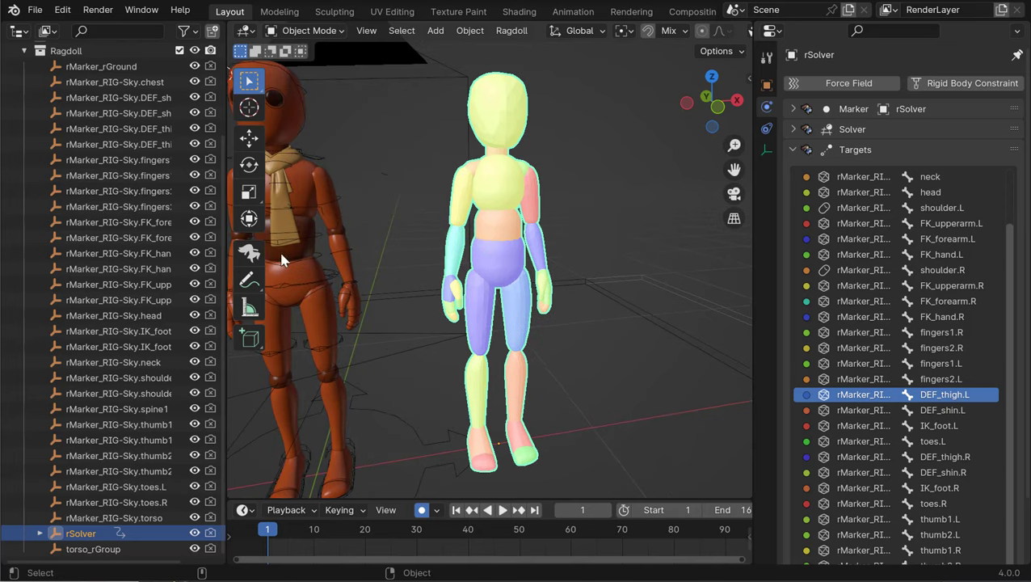
left_click(250, 255)
Step: Set the manipulator to marker editing and select the left shin marker to check its target in the Targets list
scroll(483, 247, "up", 1)
middle_click_drag(483, 246, 517, 154, "shift")
left_click(516, 317)
mouse_move(517, 317)
middle_mouse_down()
mouse_move(533, 294)
mouse_move(503, 293)
mouse_move(576, 305)
middle_mouse_up()
left_click(532, 295)
left_click(286, 84)
left_click(539, 315)
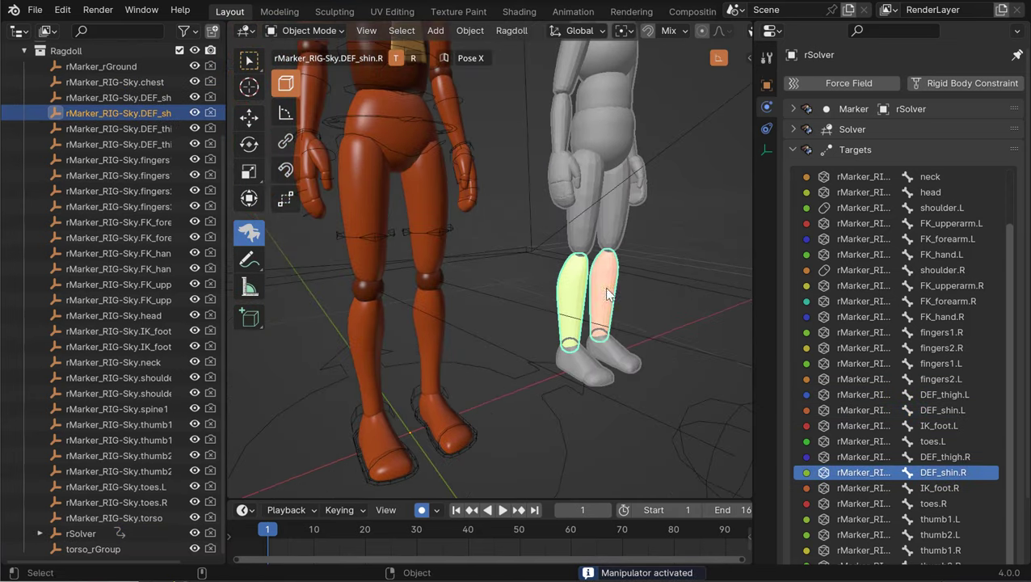
left_click(609, 295)
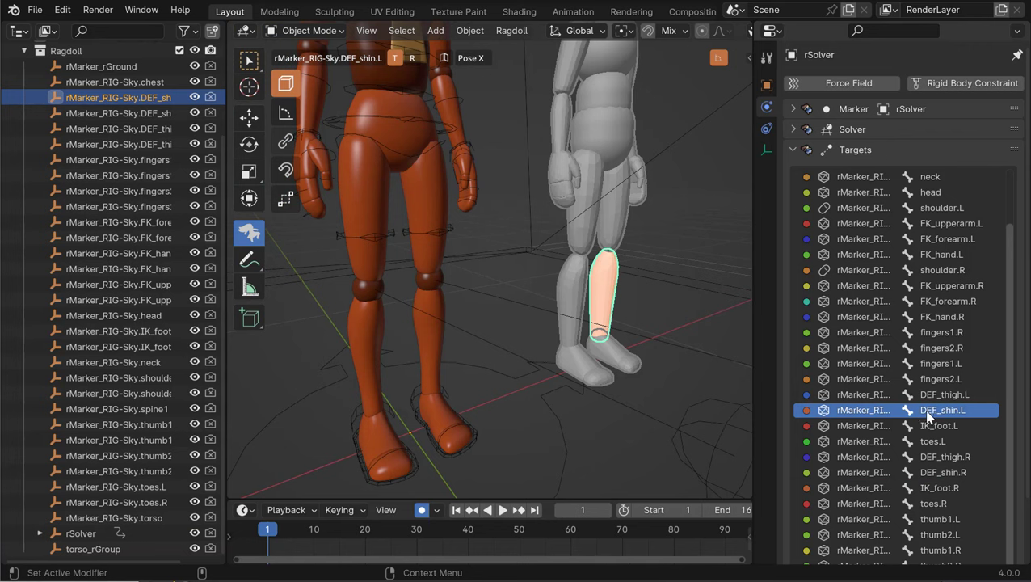
middle_click_drag(908, 416, 913, 333)
middle_click_drag(475, 300, 554, 291)
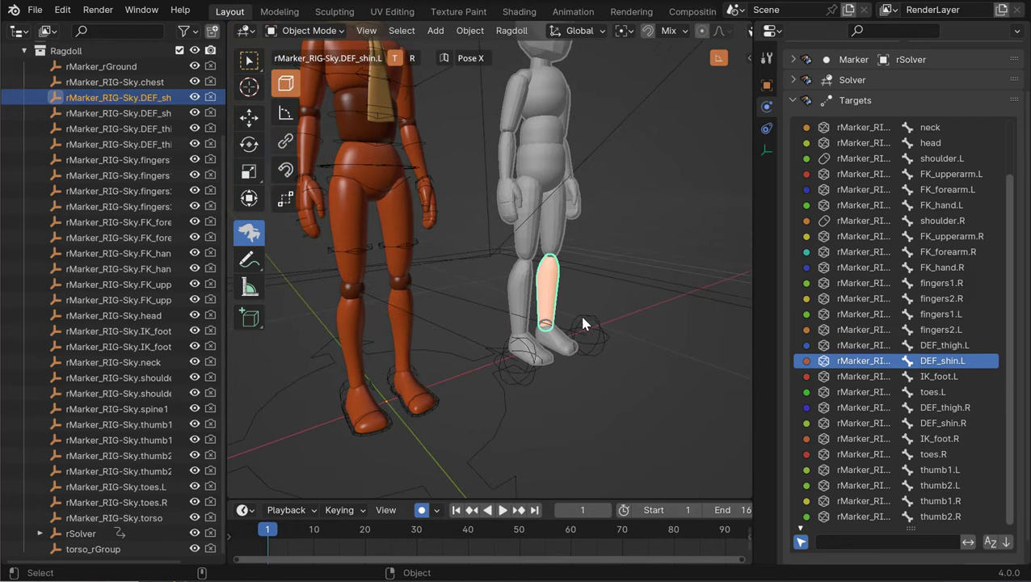
middle_click_drag(581, 322, 596, 339)
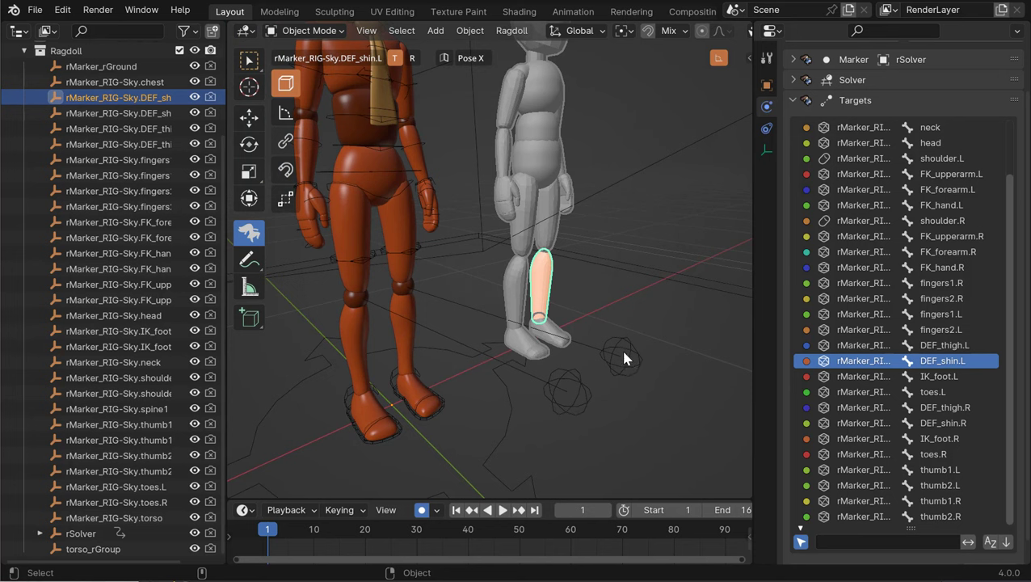
Step: Select the left foot marker and compare its listed target with the rig's foot control
left_click(560, 342)
middle_click_drag(560, 345, 583, 316)
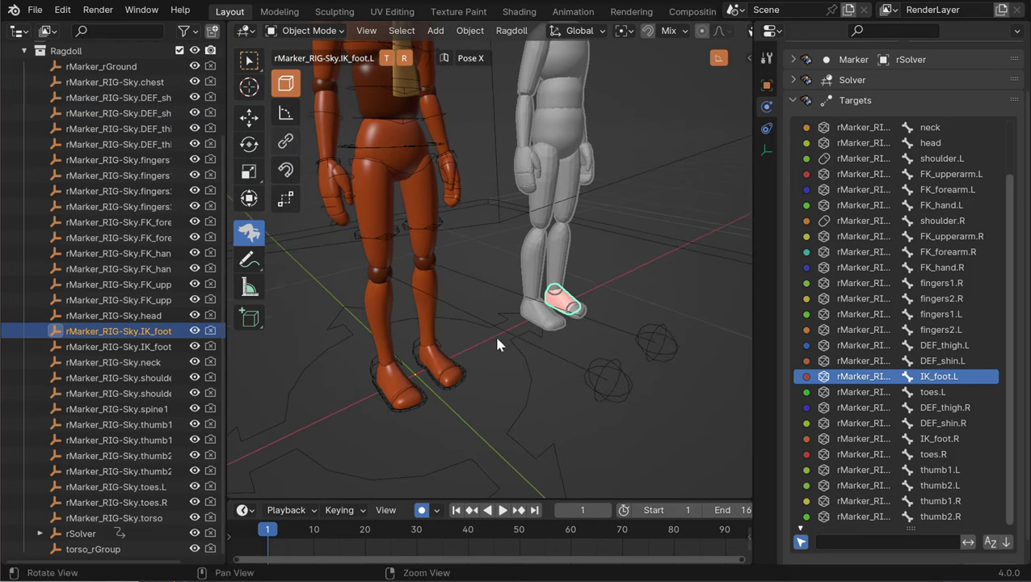
left_click_drag(497, 336, 490, 296, "alt")
middle_click_drag(421, 378, 449, 311, "alt")
scroll(449, 305, "up", 2)
scroll(455, 308, "up", 2)
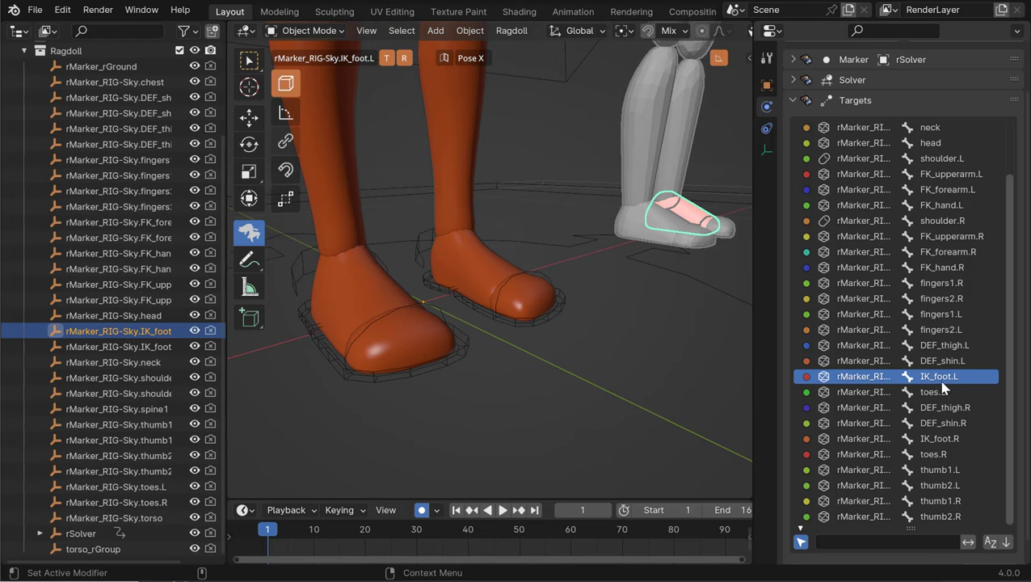
middle_click_drag(592, 261, 600, 311)
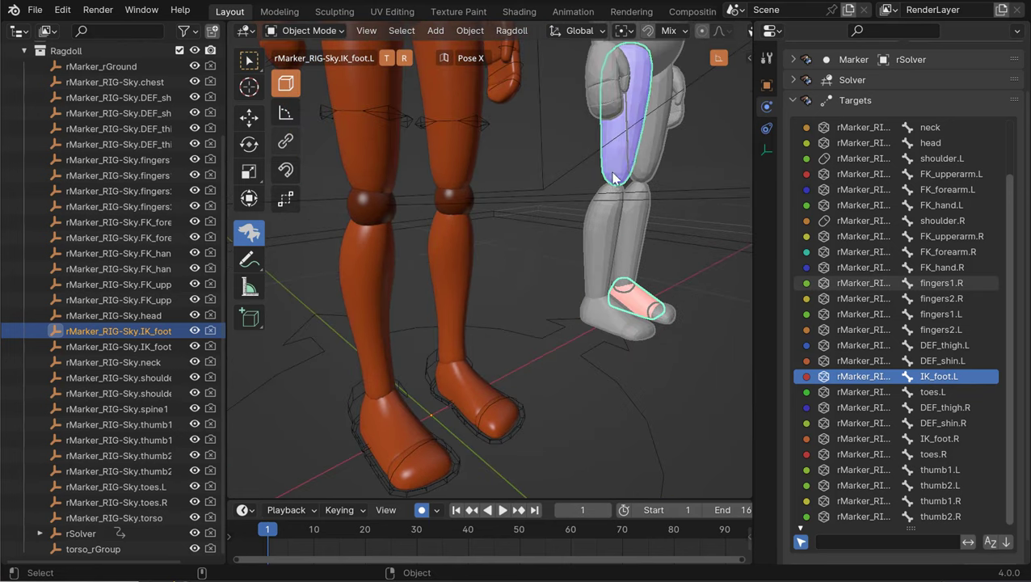
Step: Select the right and left thigh markers in turn and examine their target bones
left_click(613, 159)
left_click(650, 157)
right_click_drag(631, 161, 573, 191, "alt")
middle_click_drag(573, 191, 611, 240, "alt")
left_click_drag(611, 240, 627, 242, "alt")
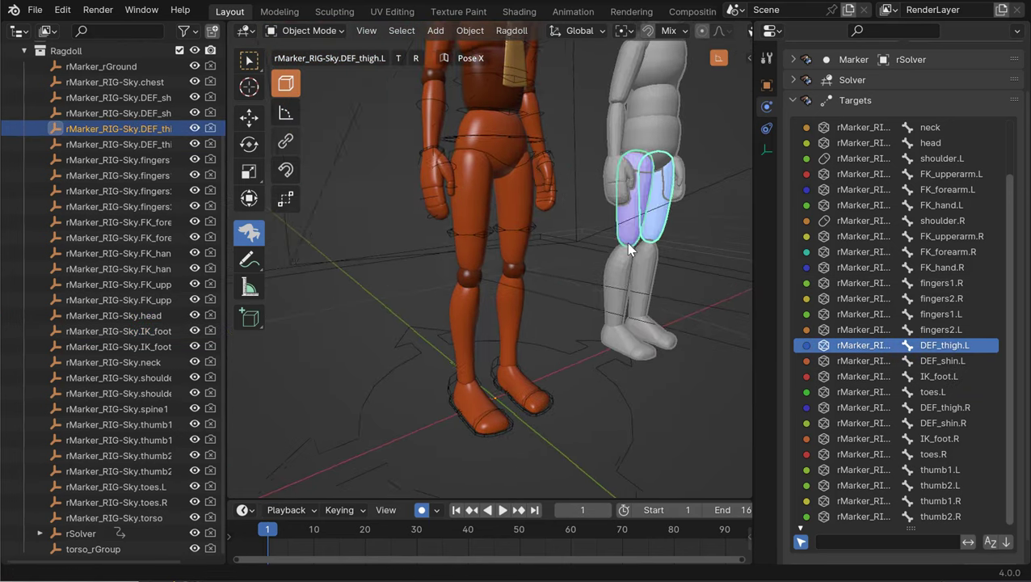
right_click_drag(626, 241, 631, 206, "alt")
left_click(631, 207)
left_click(674, 217)
right_click_drag(677, 235, 624, 249, "alt")
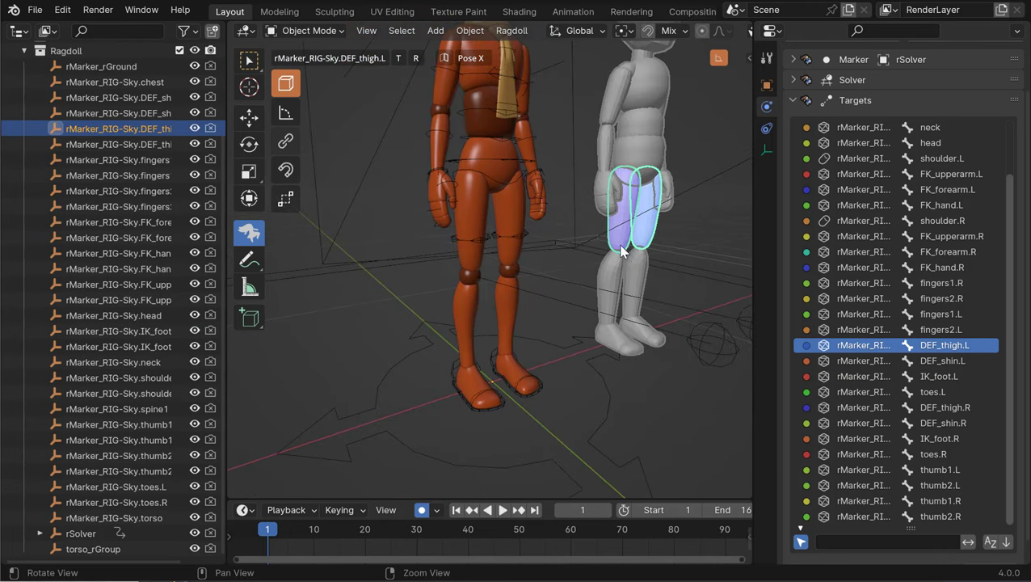
left_click(622, 230)
left_click_drag(623, 248, 607, 200, "alt")
left_click(650, 236)
left_click(646, 229)
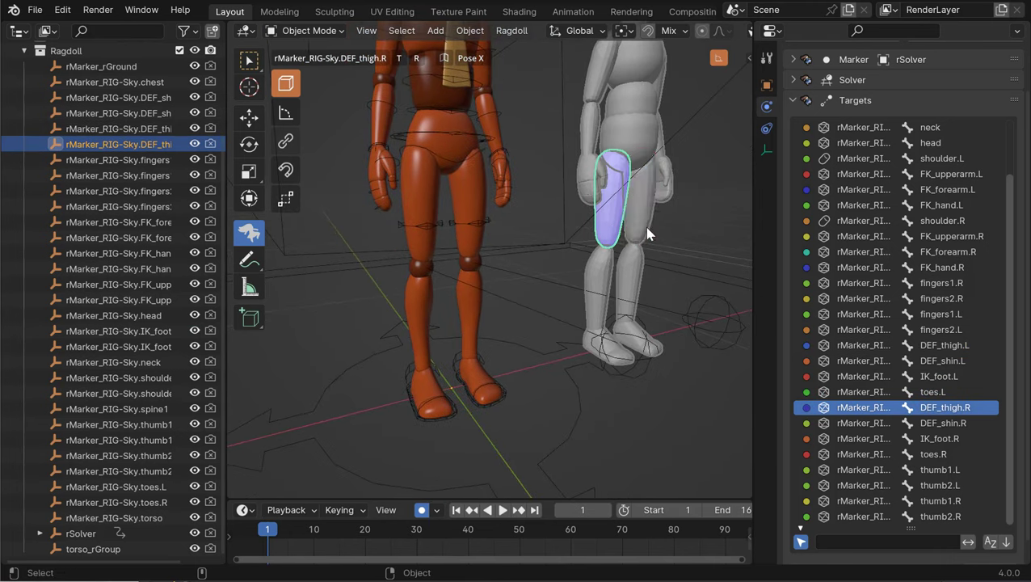
middle_click_drag(647, 229, 651, 253)
Step: Untarget the left and right thigh markers together
left_click(651, 229)
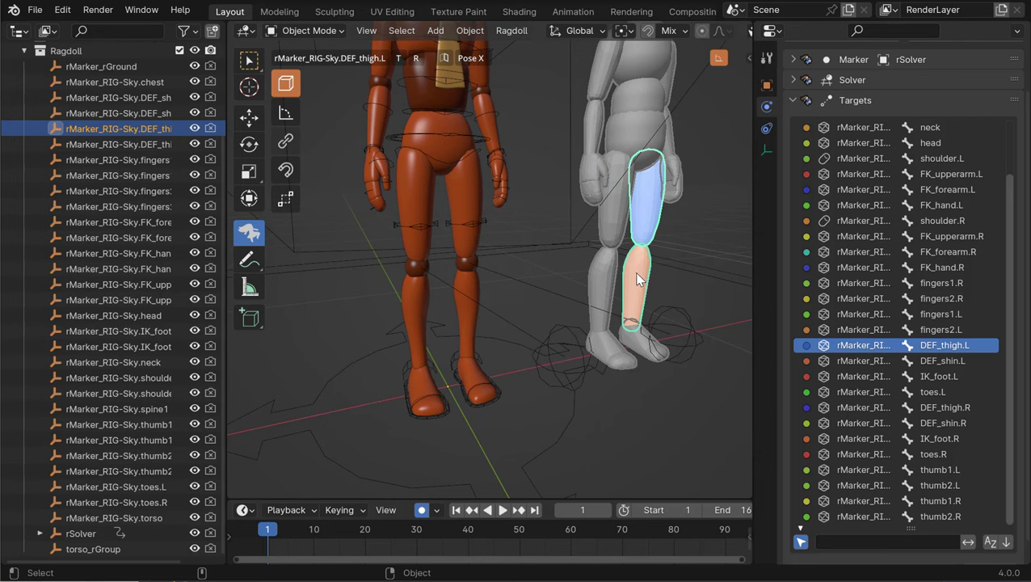
mouse_move(687, 334)
middle_mouse_down()
mouse_move(567, 236)
mouse_move(618, 227)
middle_mouse_up()
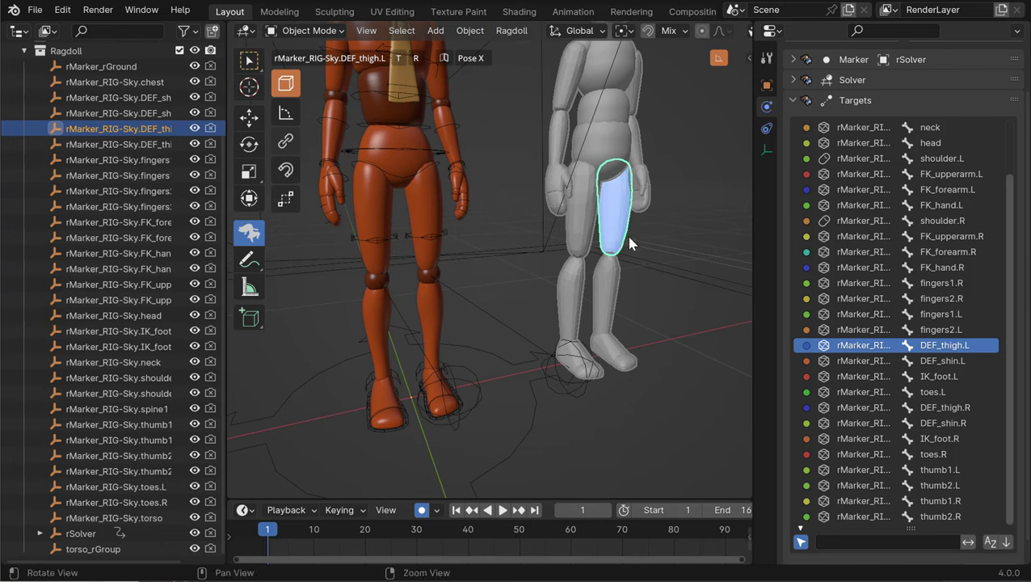
middle_click_drag(630, 244, 619, 237)
left_click(617, 236, "shift")
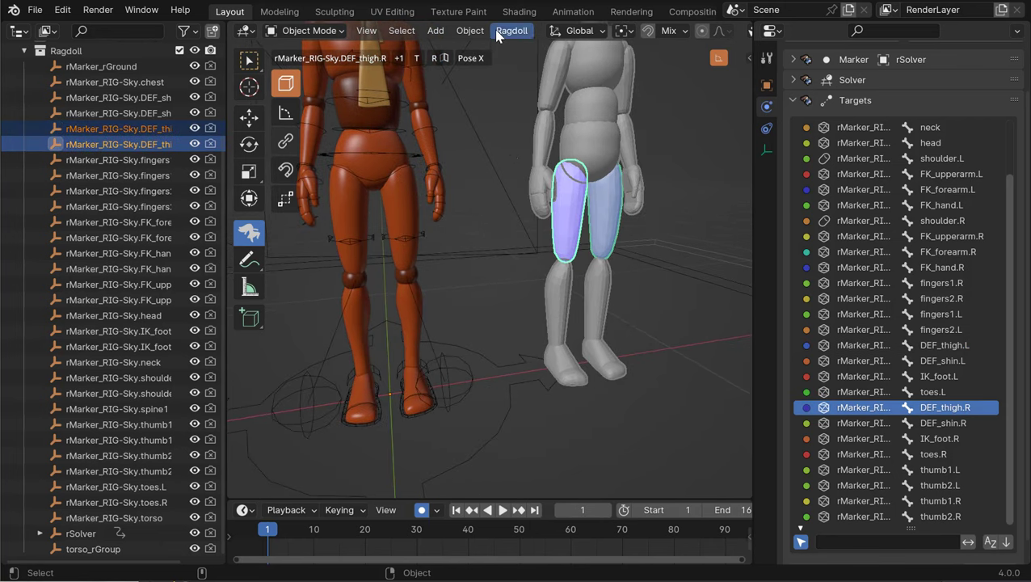
left_click(511, 29)
mouse_move(548, 341)
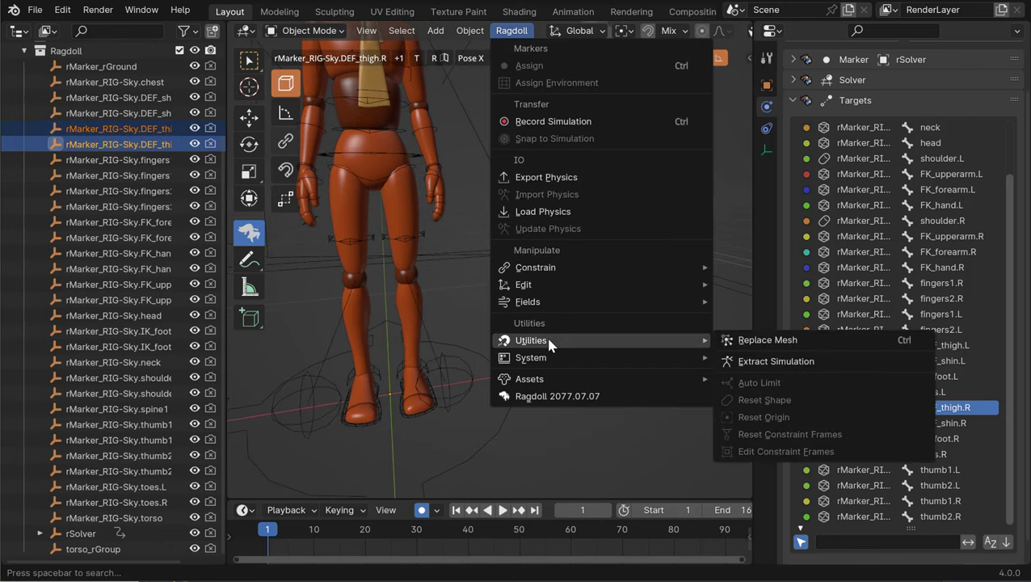
mouse_move(546, 290)
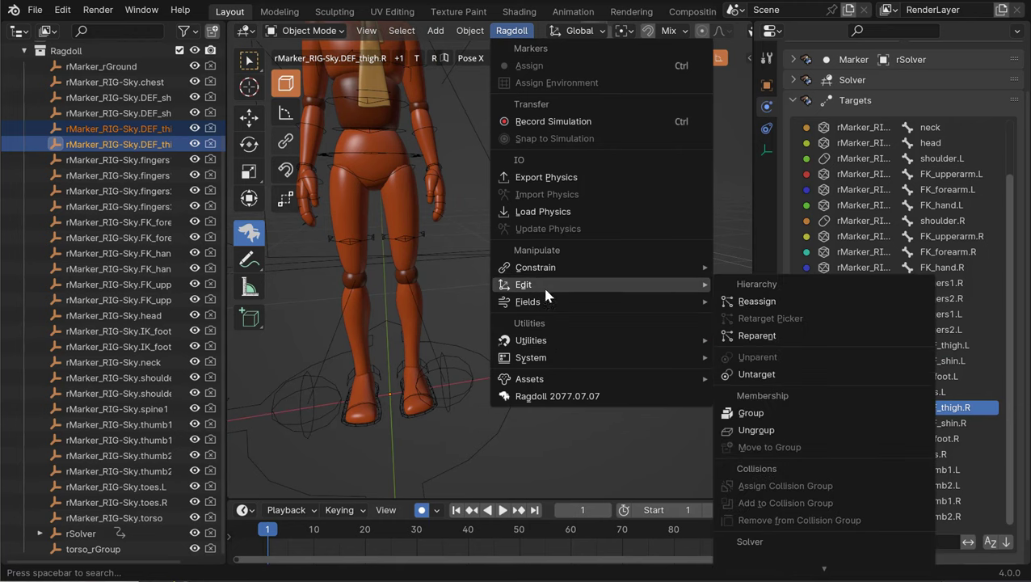
left_click(759, 373)
Step: Check the target entries of both thigh markers in the Targets list
left_click(603, 215)
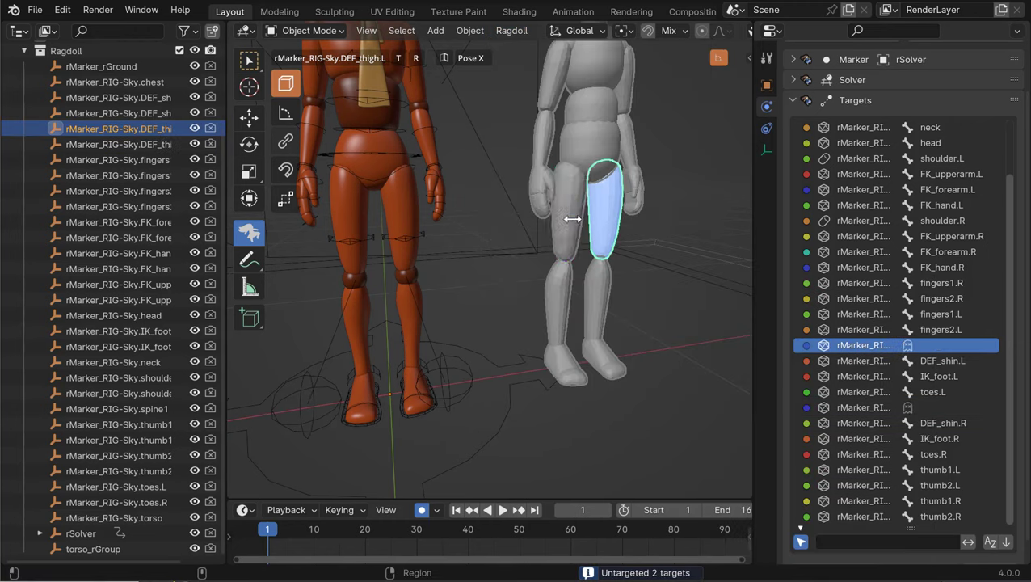
left_click(570, 218)
left_click(604, 217)
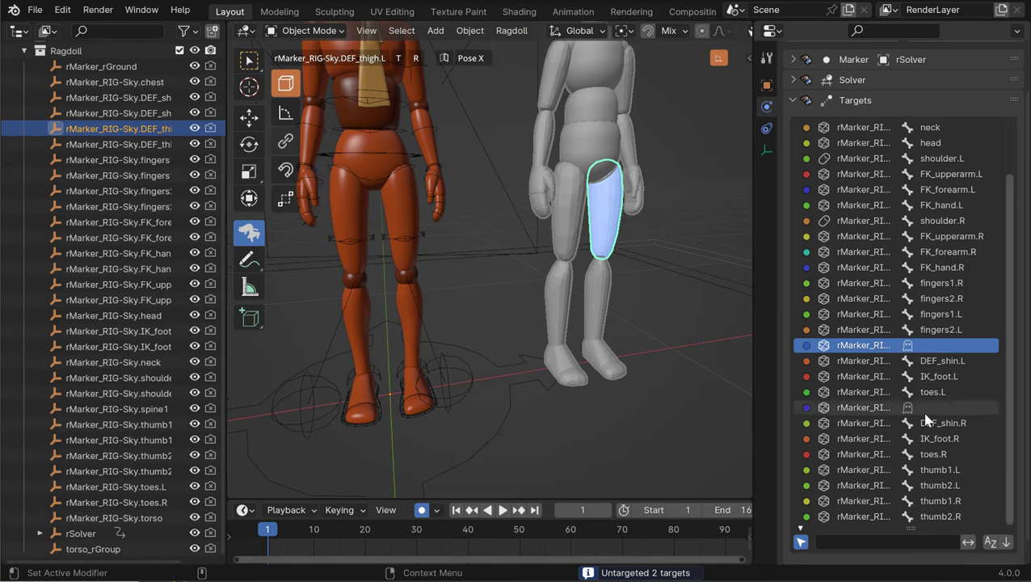
Step: Retarget the left shin marker to the knee_pole.L control with the Retarget Picker
middle_click_drag(530, 285, 559, 283)
left_click(600, 316)
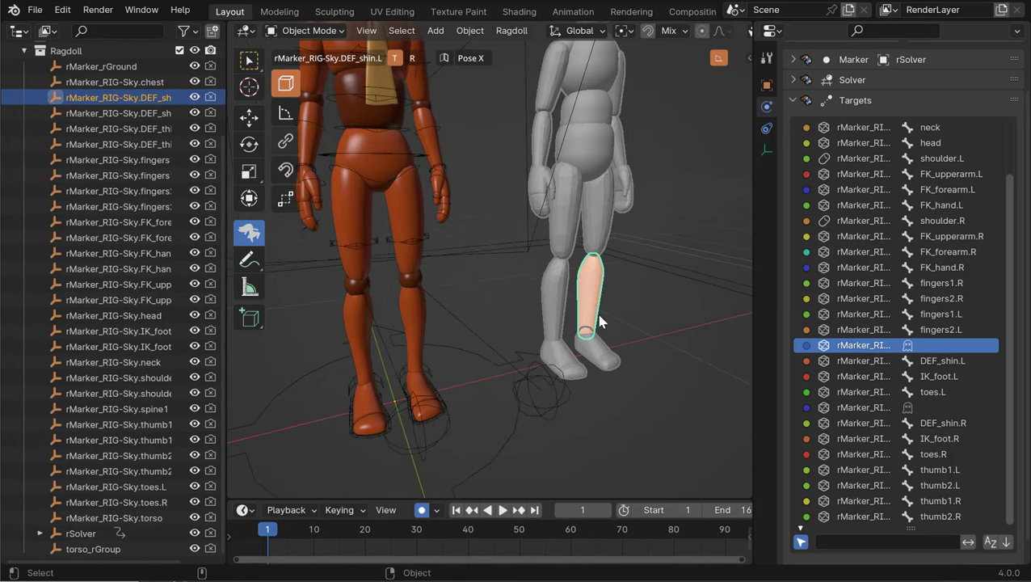
middle_click_drag(602, 311, 569, 257)
left_click(548, 248)
left_click(580, 253)
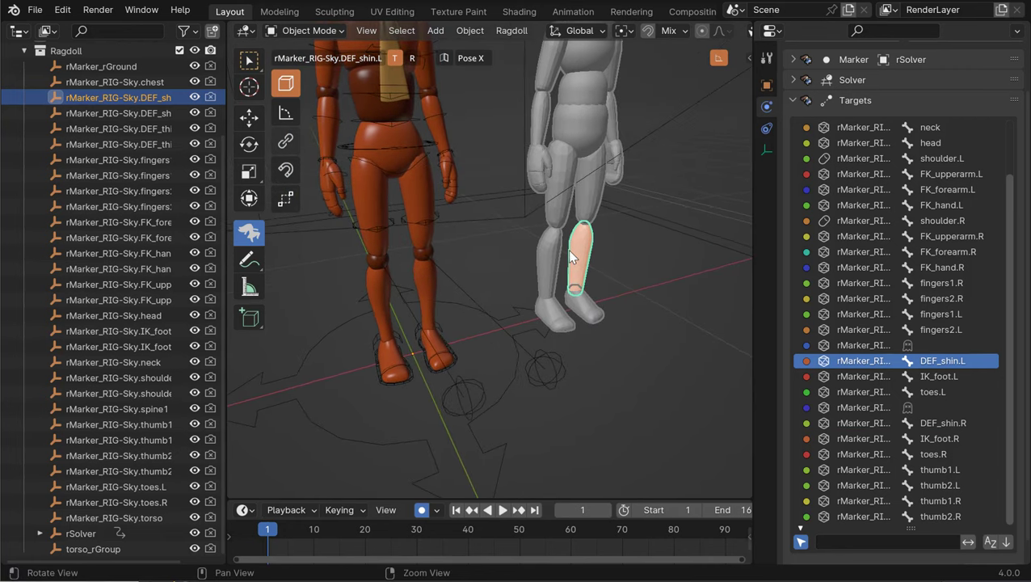
left_click(511, 30)
mouse_move(554, 287)
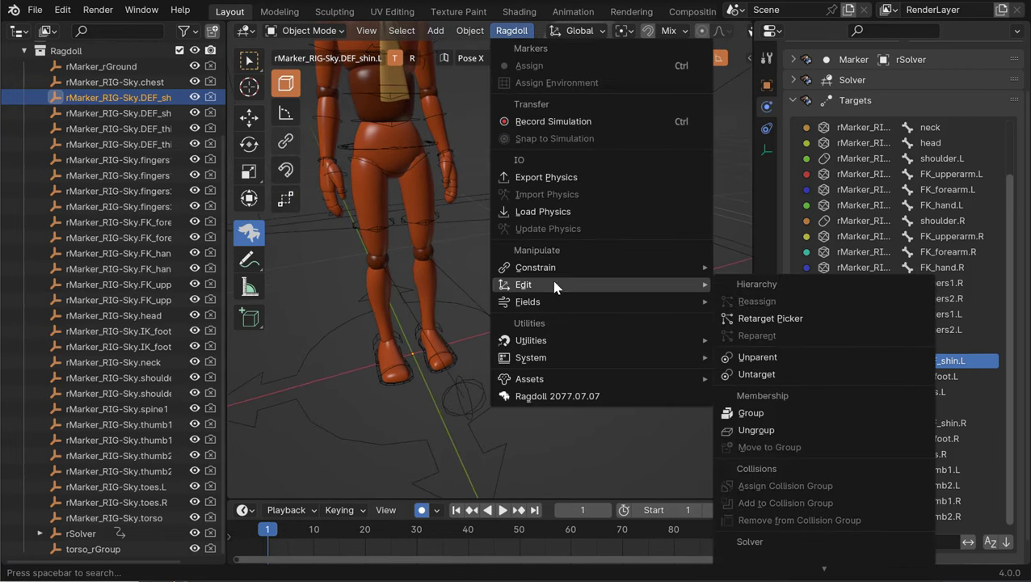
left_click(761, 316)
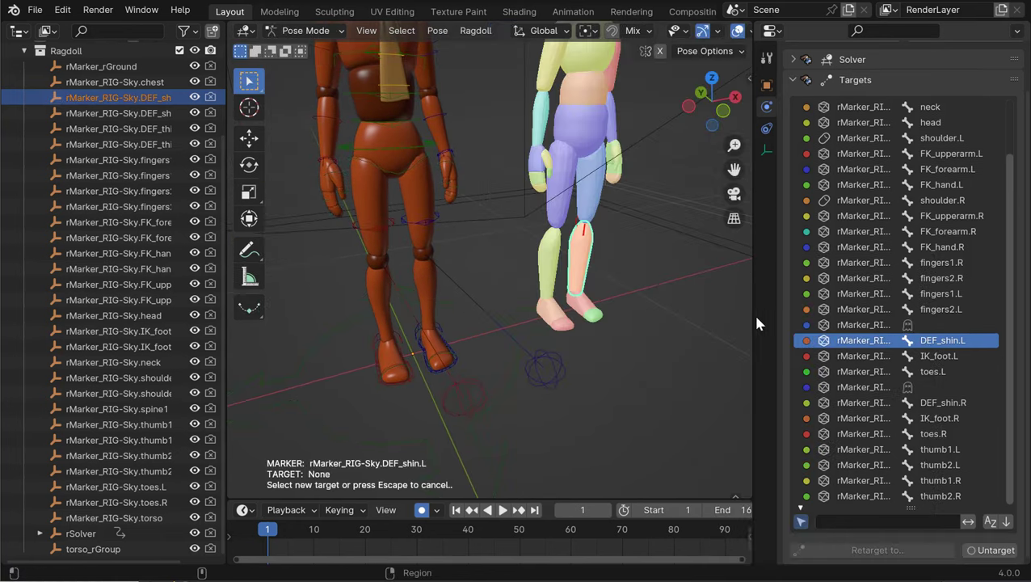
left_click(548, 368)
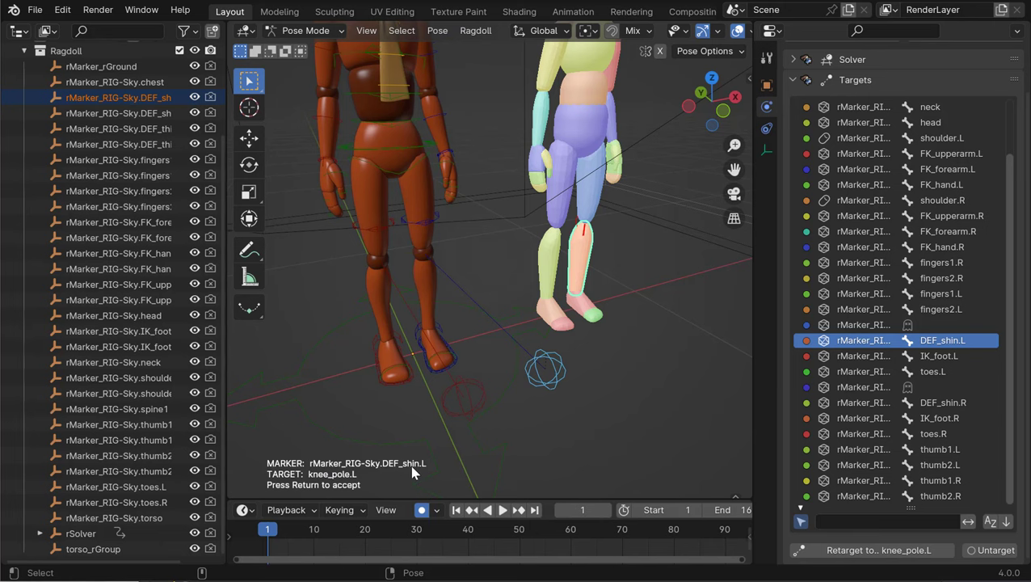
mouse_move(502, 349)
left_mouse_down("alt")
mouse_move(496, 340)
mouse_move(502, 352)
left_mouse_up("alt")
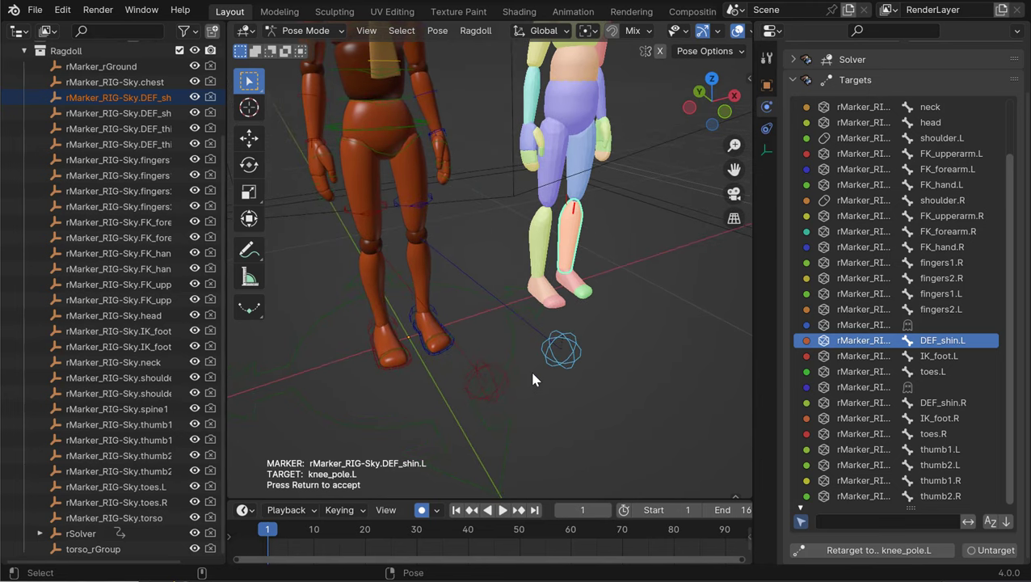
key("Return")
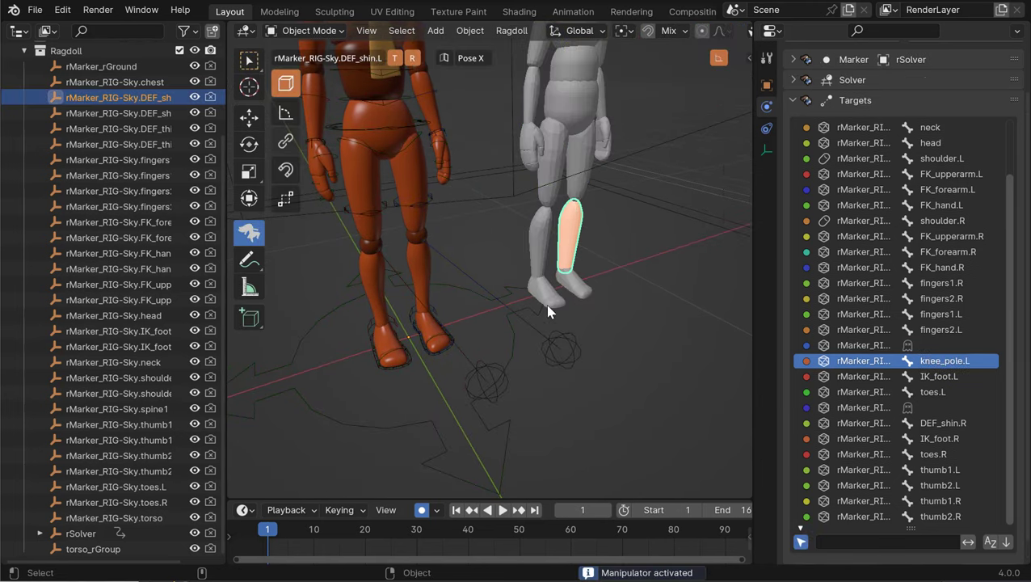
Step: Retarget the right shin marker to the knee_pole.R control with the Retarget Picker
left_click_drag(549, 248, 554, 270, "alt")
left_click(540, 230)
key("t")
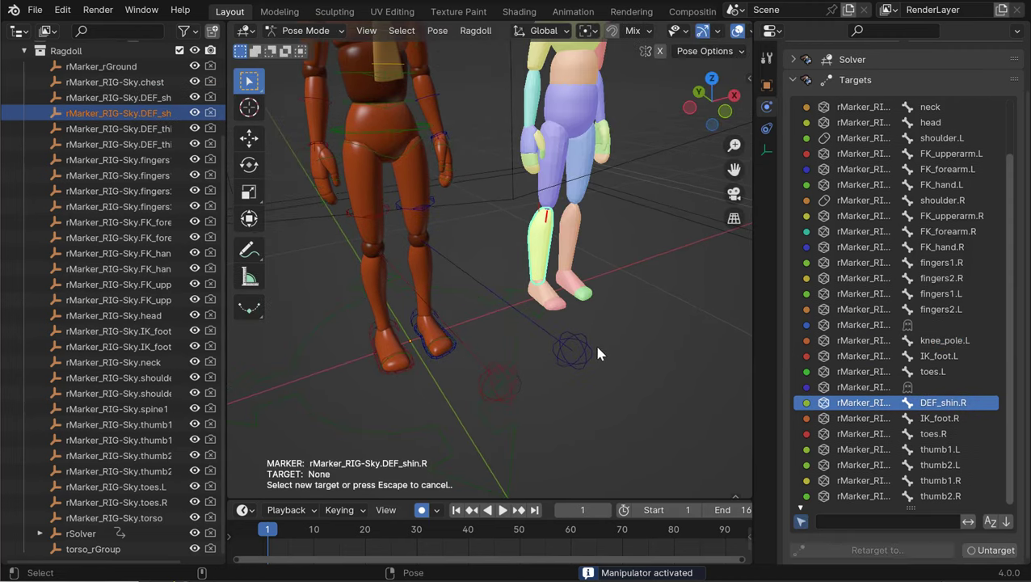
left_click(507, 376)
middle_click_drag(508, 368, 555, 371)
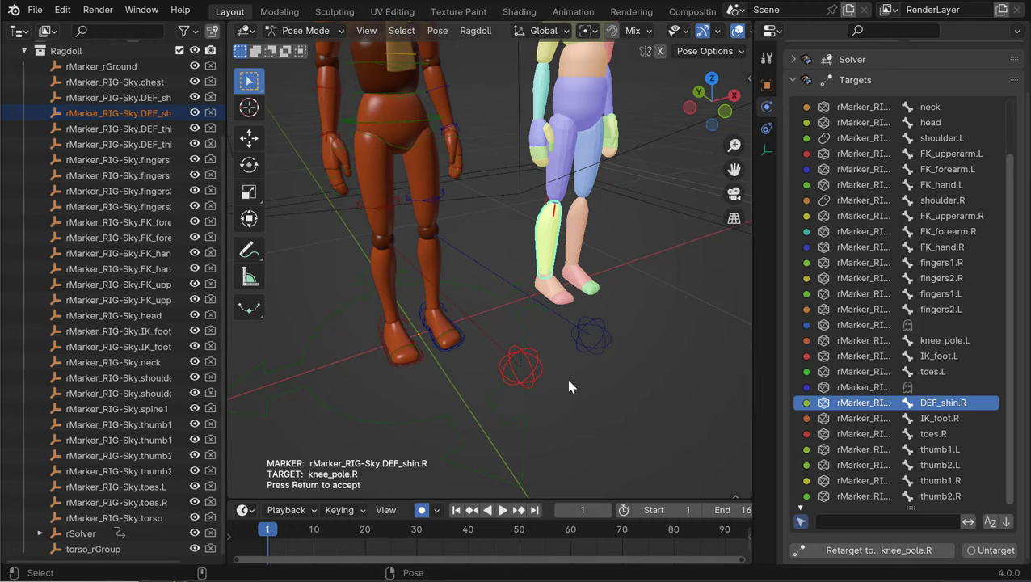
key("Return")
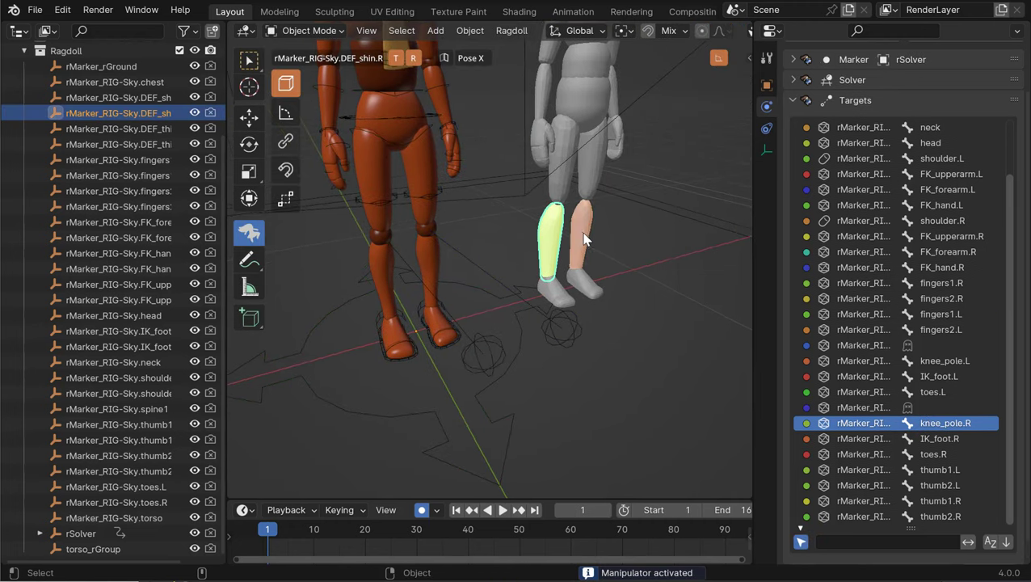
Step: Check the target controls assigned to the shin, torso, chest, head, shoulder and right arm markers in the Targets list
left_click(921, 361)
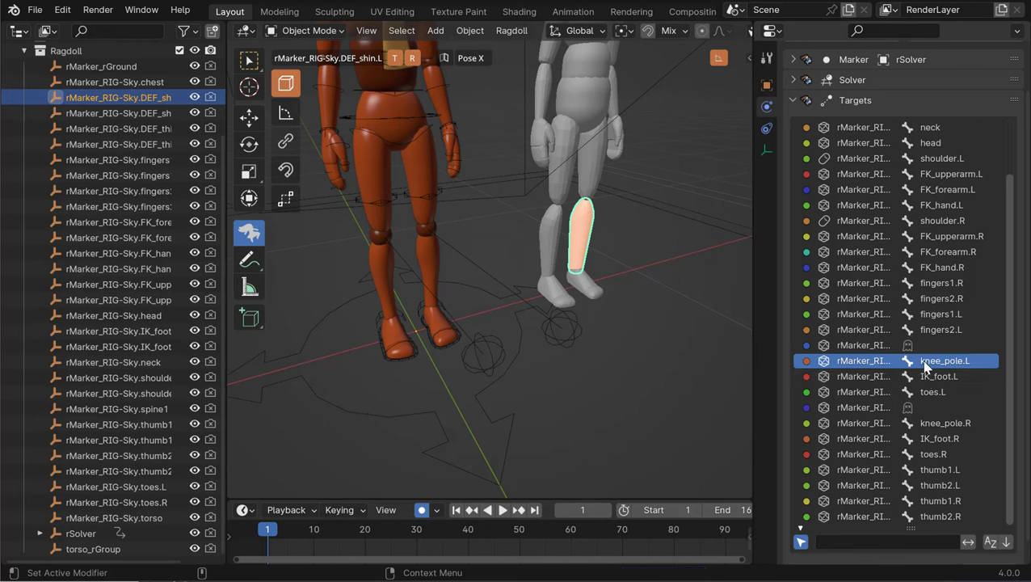
left_click(556, 243)
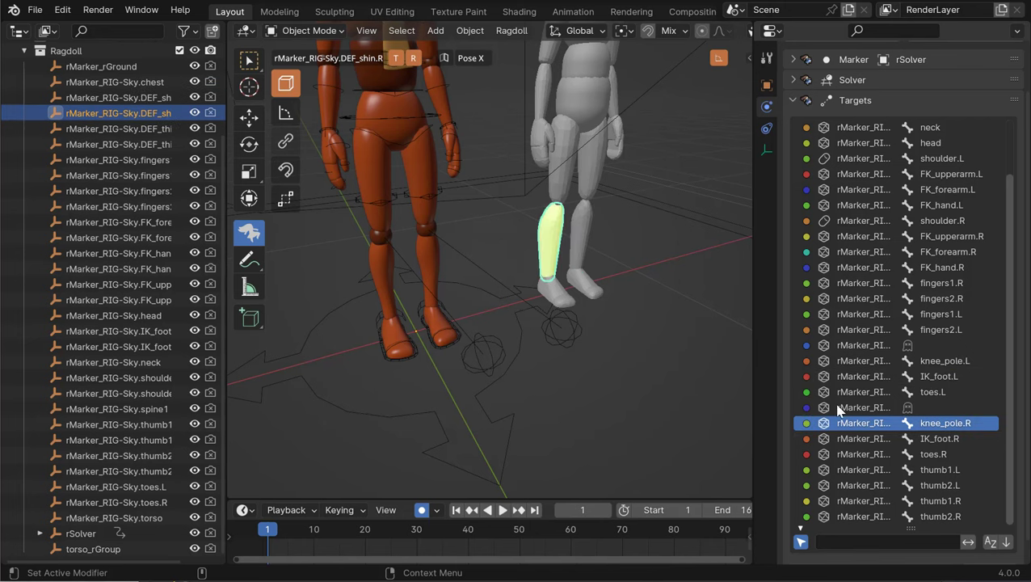
mouse_move(565, 218)
middle_mouse_down()
mouse_move(569, 282)
mouse_move(567, 219)
middle_mouse_up()
left_click(567, 219)
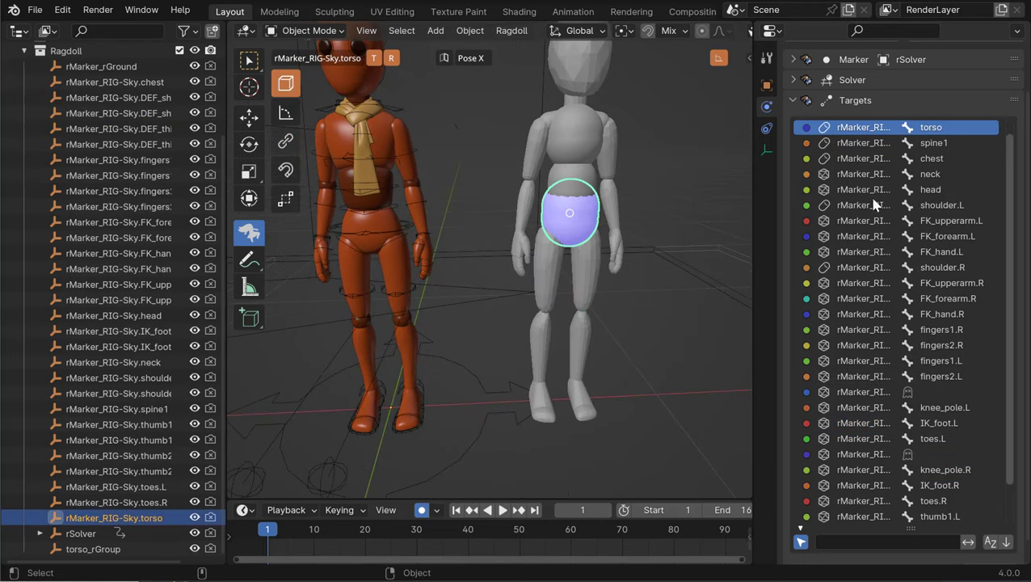
left_click(963, 159)
left_click(955, 190)
left_click(950, 207)
left_click(944, 268)
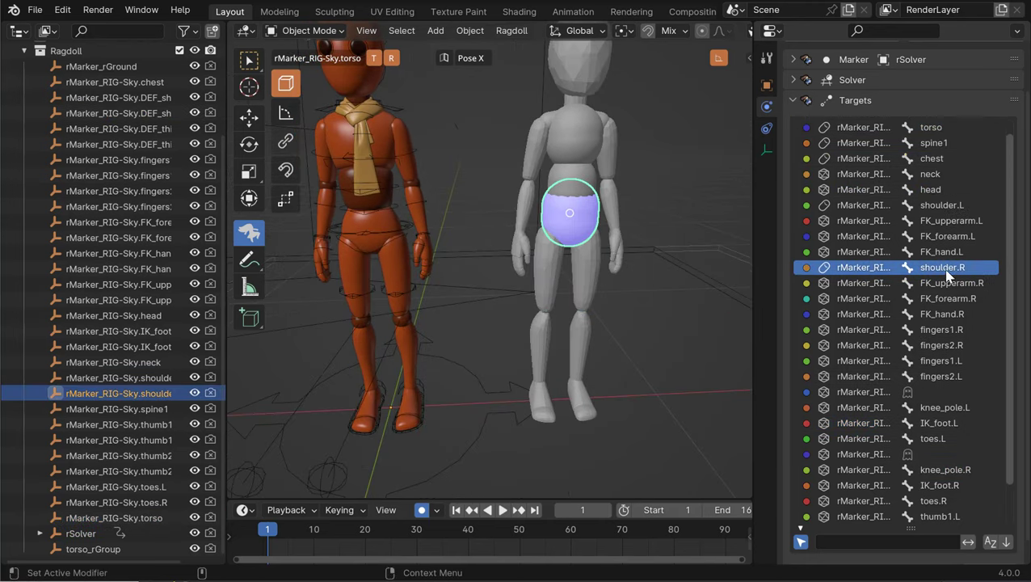
left_click(945, 299)
left_click(944, 316)
left_click_drag(1009, 345, 1010, 403)
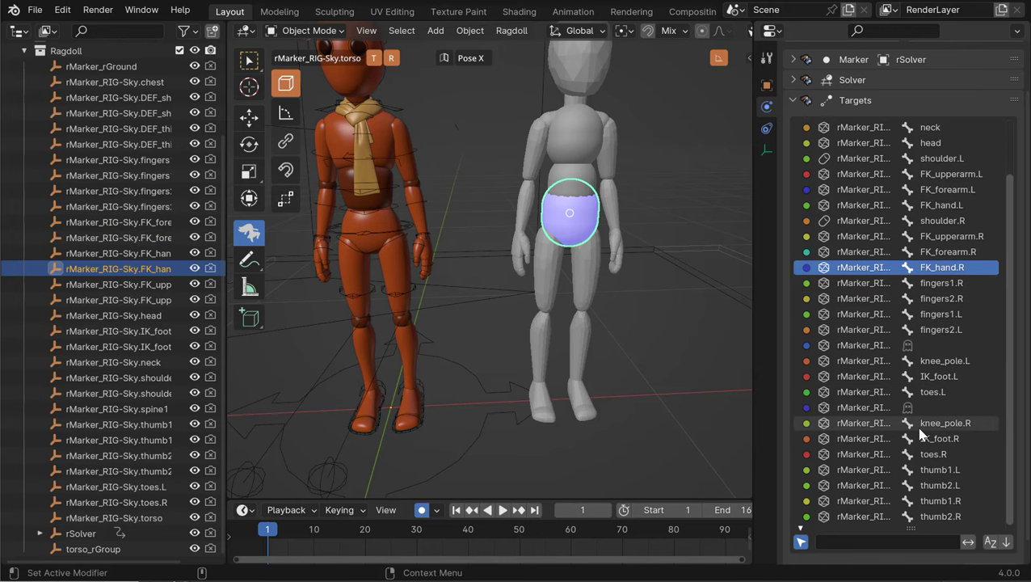
scroll(582, 349, "down", 2)
Step: Leave the marker manipulator and preview the live ragdoll simulation in a maximized viewport, examining the fall from several angles
mouse_move(582, 349)
left_mouse_down("alt")
mouse_move(548, 291)
mouse_move(627, 275)
mouse_move(620, 272)
left_mouse_up("alt")
key("q")
left_click(628, 247)
key("ctrl+space")
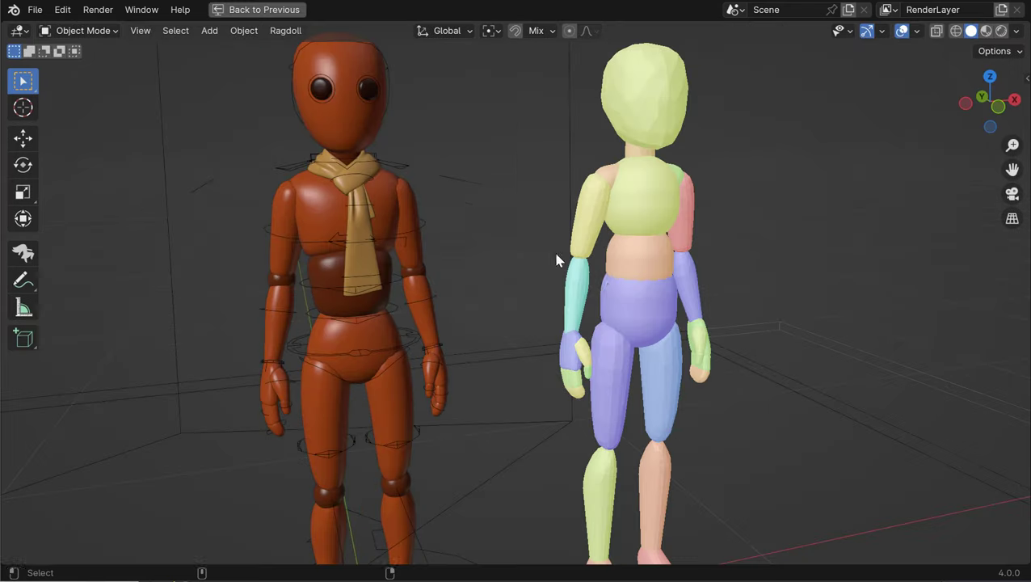
right_click_drag(557, 256, 611, 327, "alt")
left_click_drag(610, 327, 550, 336, "alt")
key("space")
middle_click_drag(549, 342, 558, 336)
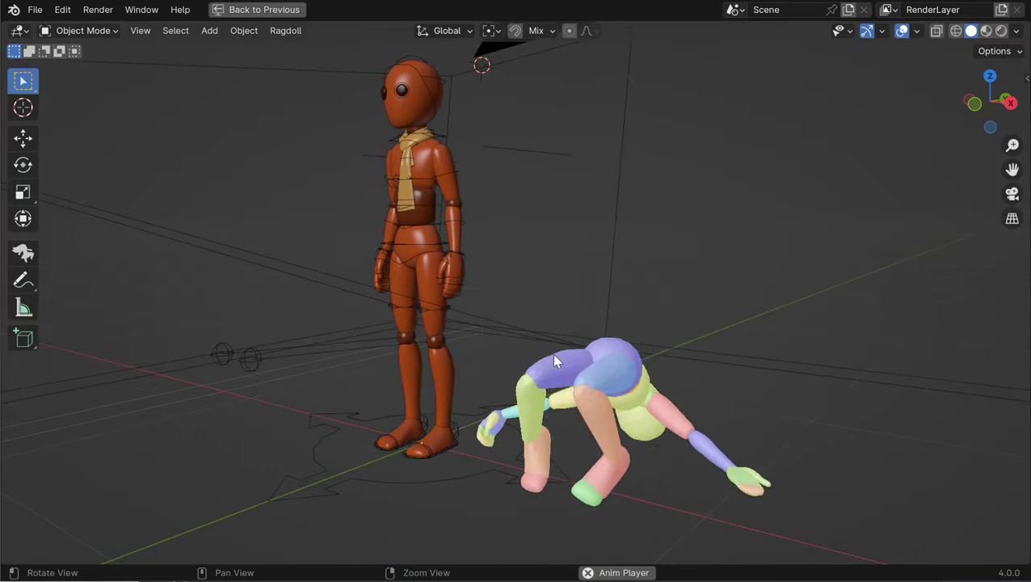
middle_click_drag(578, 379, 614, 331)
key("Escape")
key("ctrl+space")
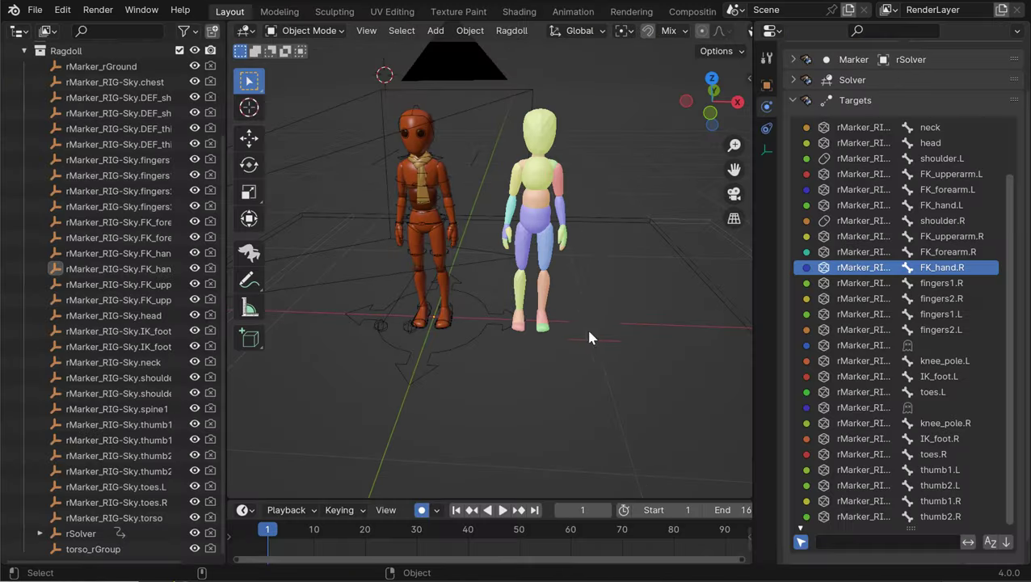
Step: Set the scene's end frame to 100, replay the ragdoll simulation and return to frame 1
middle_click_drag(664, 506, 596, 508)
key("space")
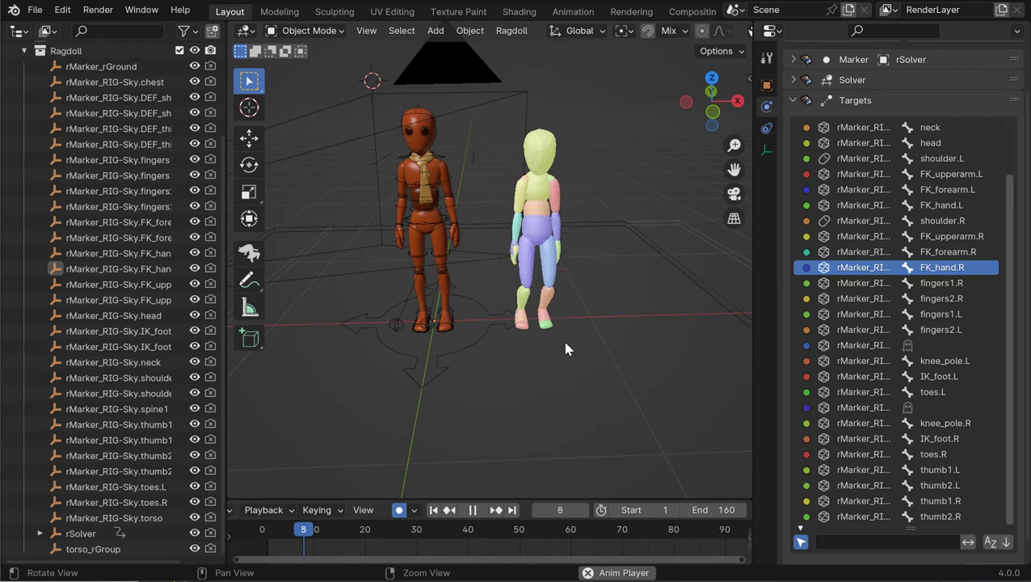
scroll(572, 534, "down", 2)
right_click_drag(572, 537, 568, 540, "alt")
middle_click_drag(593, 549, 549, 555, "alt")
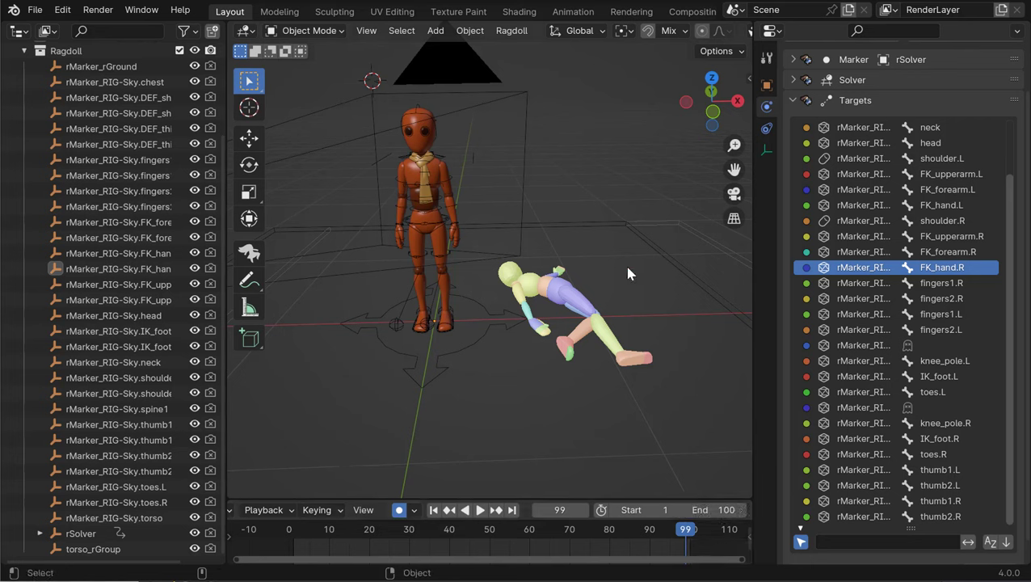
left_click_drag(593, 273, 602, 292, "alt")
key("ctrl+Left")
key("space")
key("space")
key("ctrl+Left")
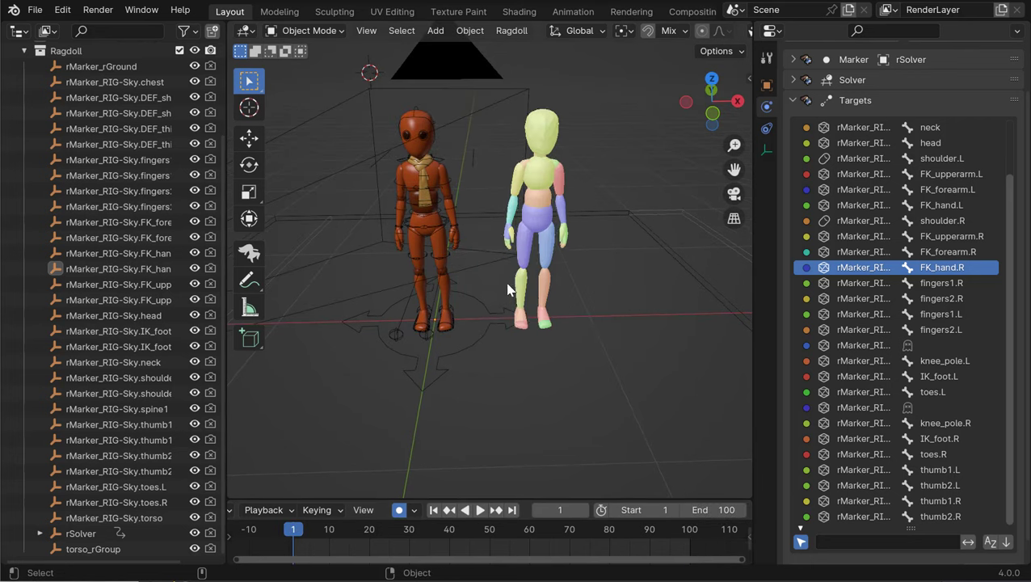
Step: Save tutorial1.blend and record the simulation onto the rig with Auto Cache and Update Viewport enabled
left_click_drag(509, 289, 581, 267, "alt")
left_click(509, 31)
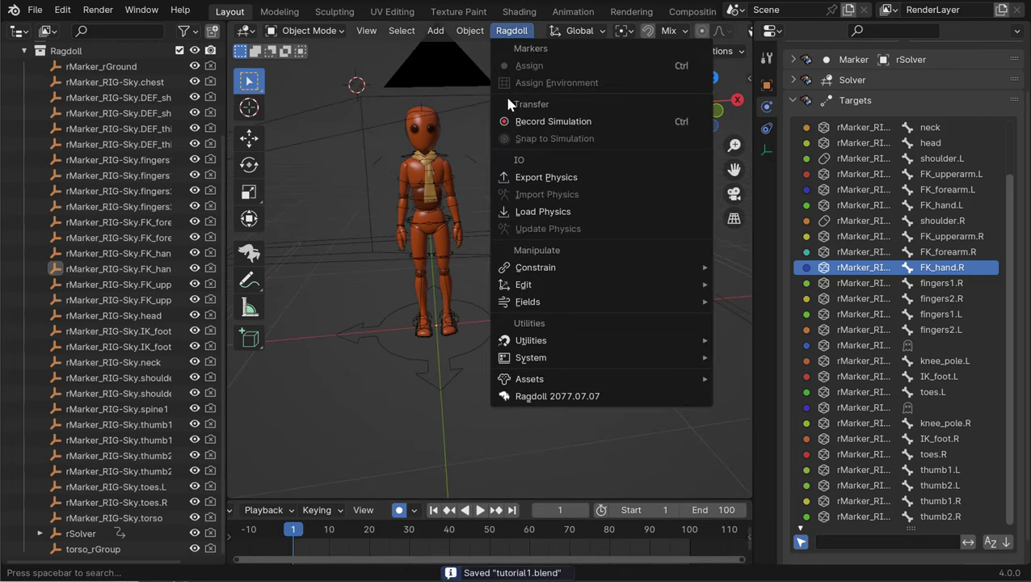
left_click(536, 122)
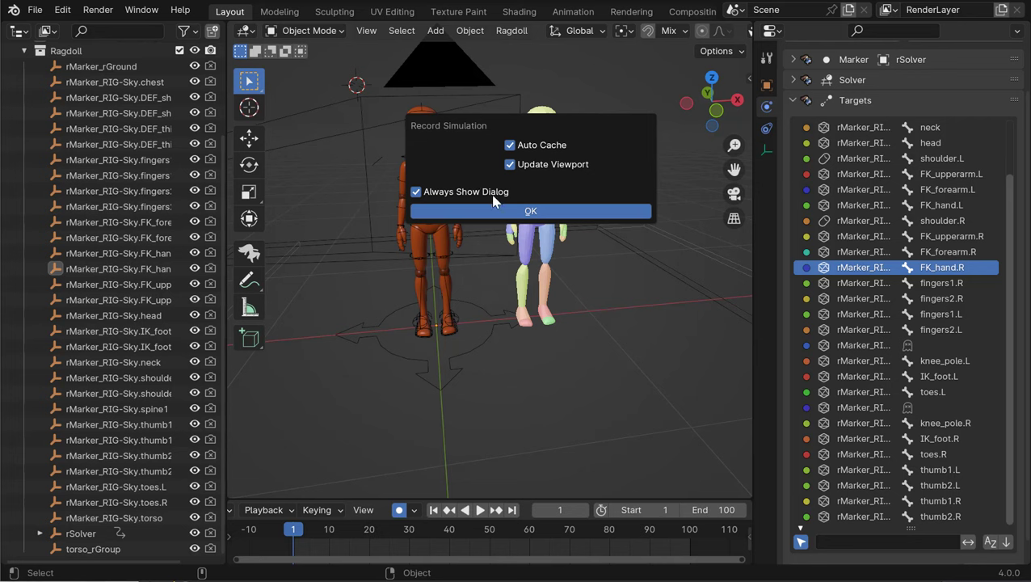
left_click(526, 212)
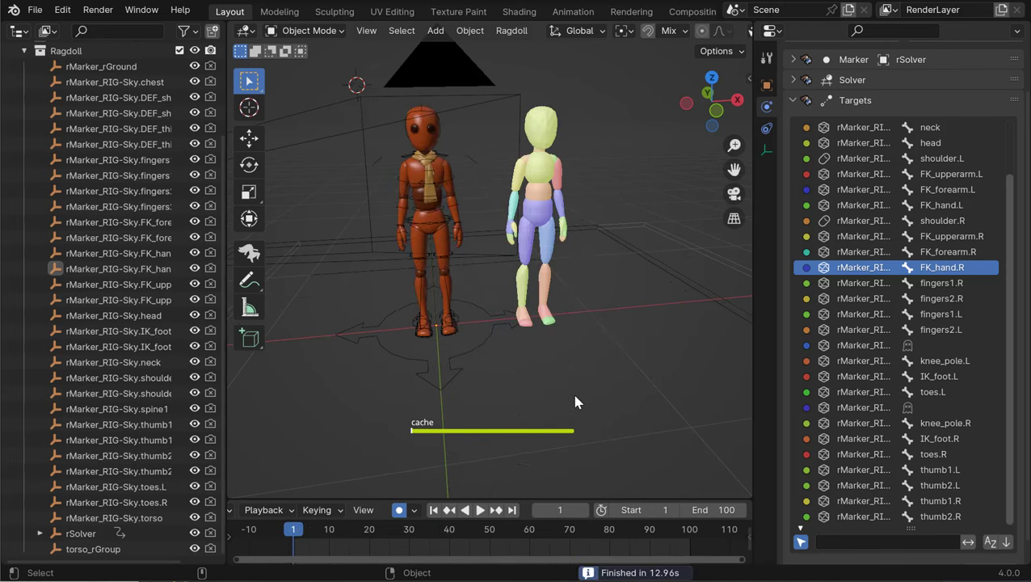
Step: Play the recorded simulation in a maximized viewport and compare the rig's motion with the markers beside it
middle_click_drag(483, 310, 549, 317)
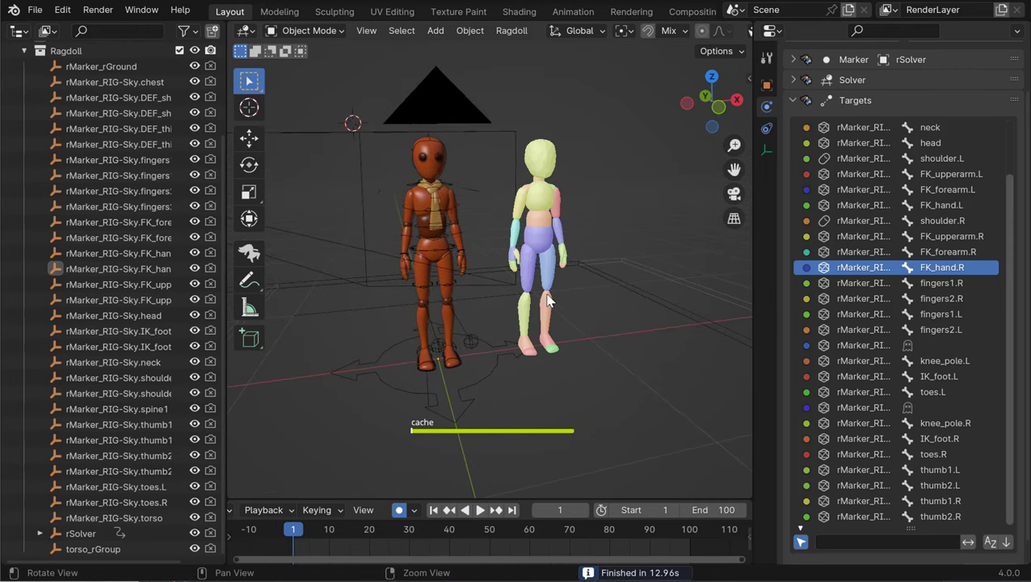
key("ctrl+space")
scroll(665, 288, "down", 4)
key("space")
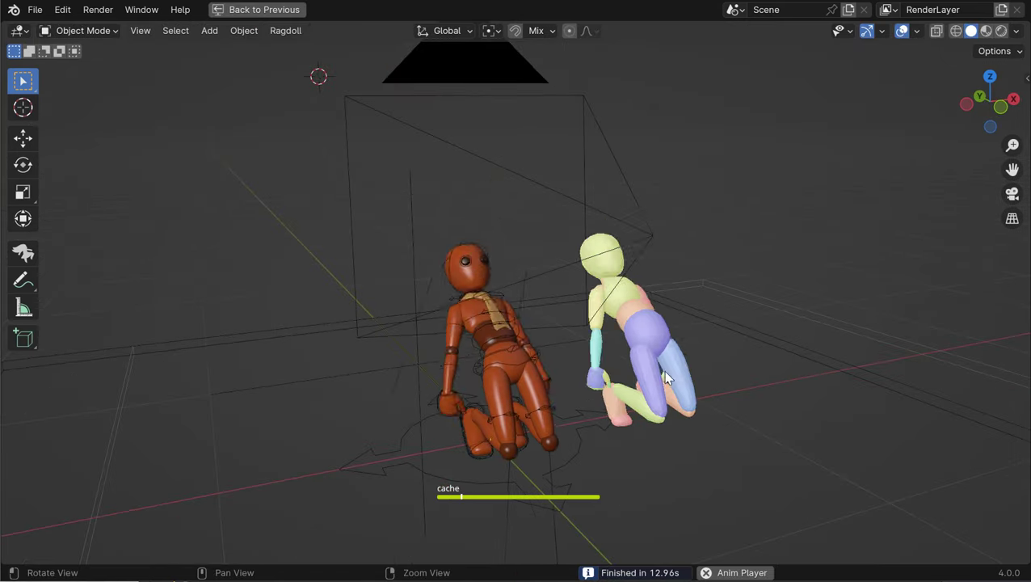
middle_click_drag(654, 394, 580, 390)
key("space")
left_click_drag(579, 390, 106, 271, "alt")
left_click_drag(488, 311, 549, 259, "alt")
key("ctrl+space")
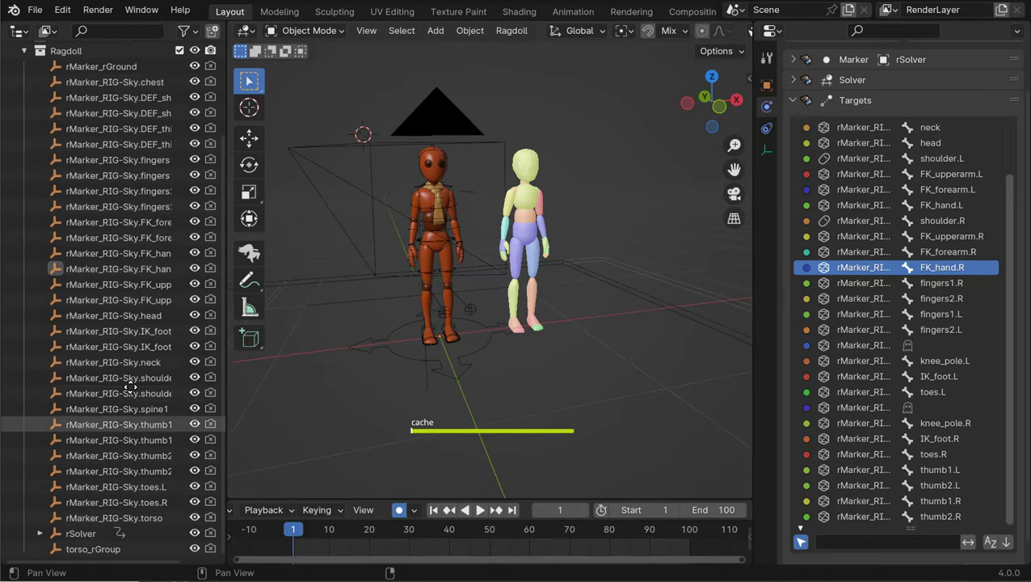
Step: Move the rSolver back onto the character so markers and rig overlap, and replay the recorded fall
left_click(79, 533)
middle_click_drag(521, 299, 547, 215)
key("space")
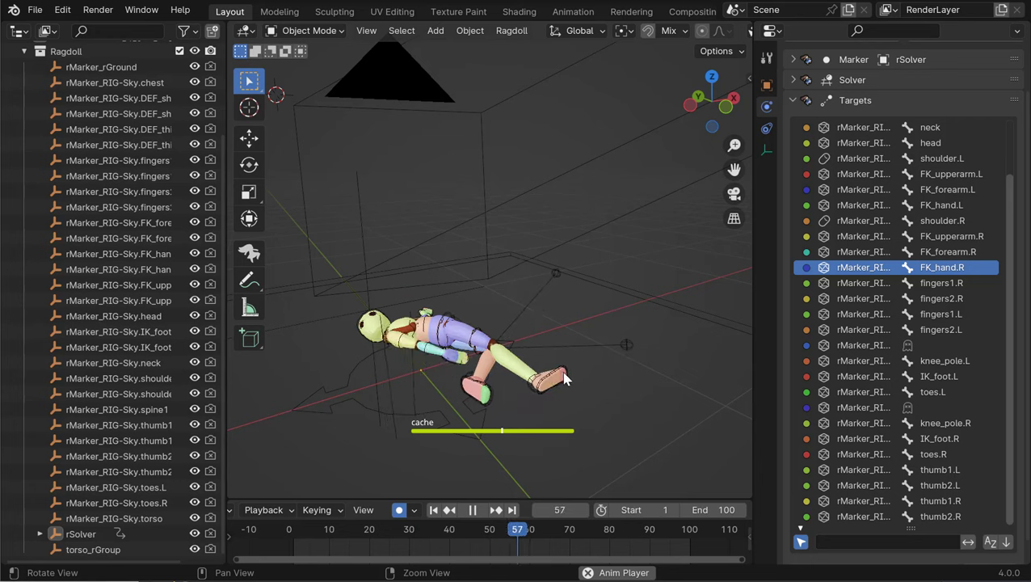
key("space")
left_click_drag(537, 376, 485, 359, "alt")
left_click_drag(485, 359, 32, 327)
left_click_drag(464, 295, 482, 301, "alt")
middle_click_drag(481, 306, 488, 299)
key("space")
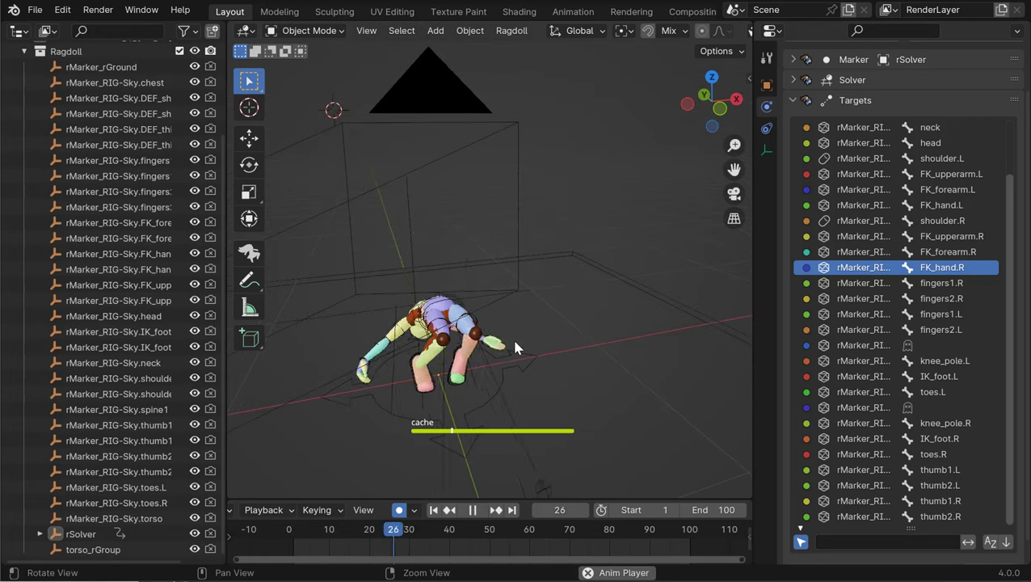
key("space")
left_click_drag(585, 343, 313, 312)
Step: Switch the rig to Pose Mode and select the FK_forearm.L control with the Rotate tool active
left_click_drag(470, 290, 461, 269, "alt")
right_click_drag(461, 270, 554, 252, "alt")
left_click_drag(553, 252, 518, 246, "alt")
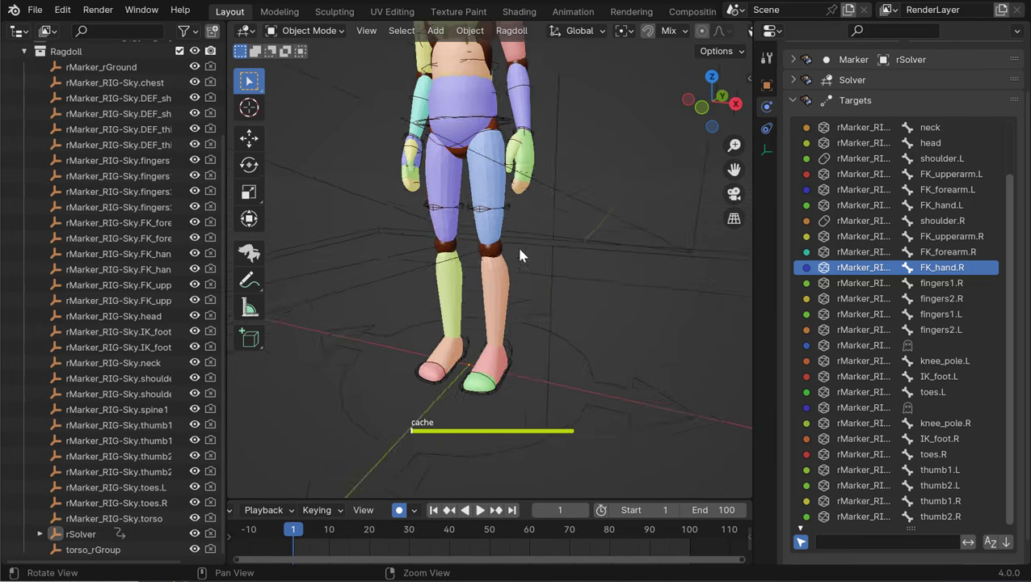
middle_click_drag(518, 247, 531, 378, "alt")
right_click_drag(531, 378, 559, 295, "alt")
left_click(528, 249)
key("ctrl+Tab")
left_click(520, 252)
key("e")
left_click_drag(533, 263, 516, 244, "alt")
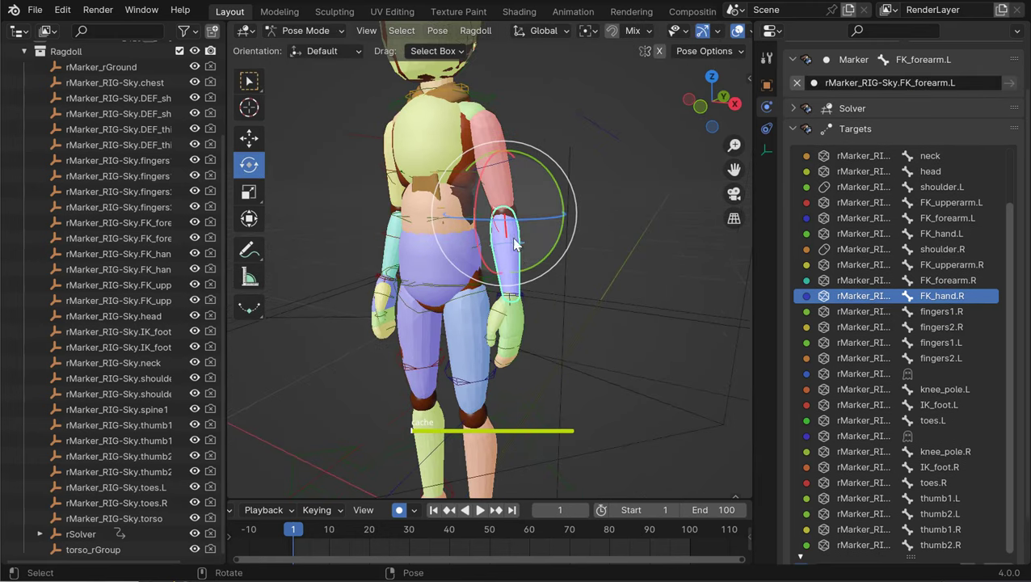
Step: Set the transform orientation to Local for the forearm control
left_click(540, 32)
left_click(539, 96)
middle_click_drag(517, 202, 478, 264)
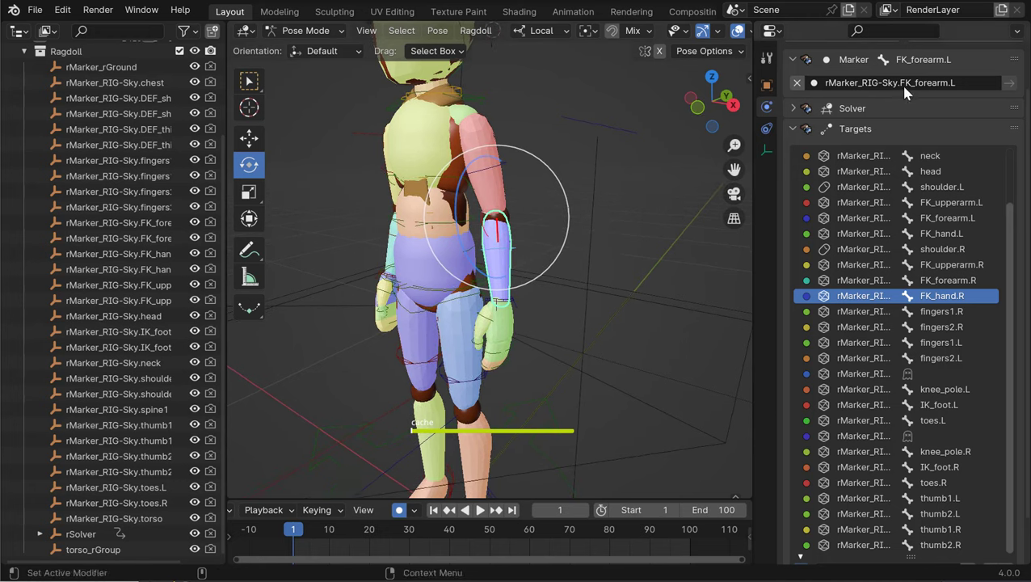
Step: Unpin the solver's properties, show the bone properties of FK_forearm.L and examine its locked rotation axes
middle_click_drag(912, 183, 917, 236, "alt")
left_click(1013, 61)
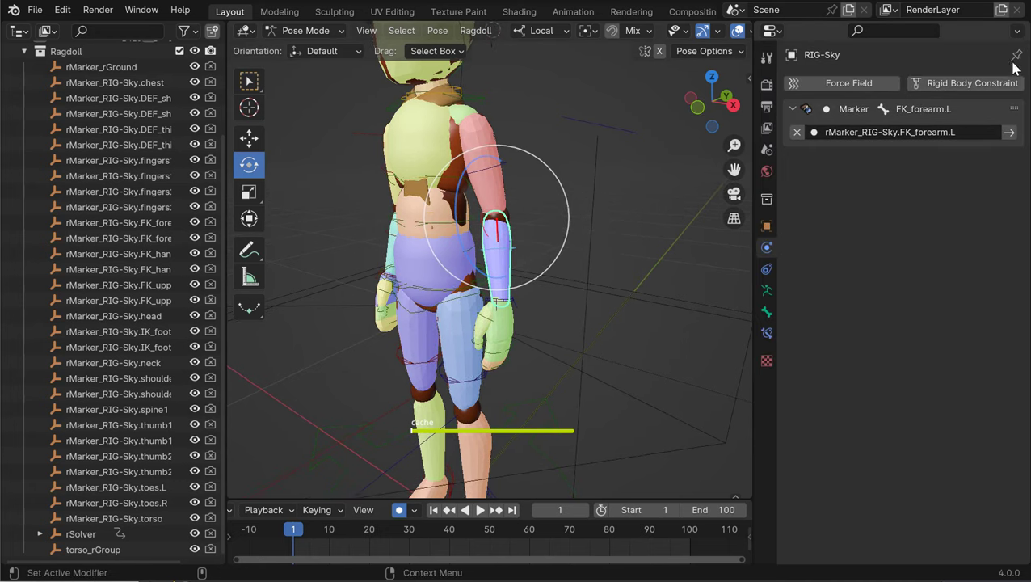
left_click(766, 312)
middle_click_drag(575, 250, 495, 245)
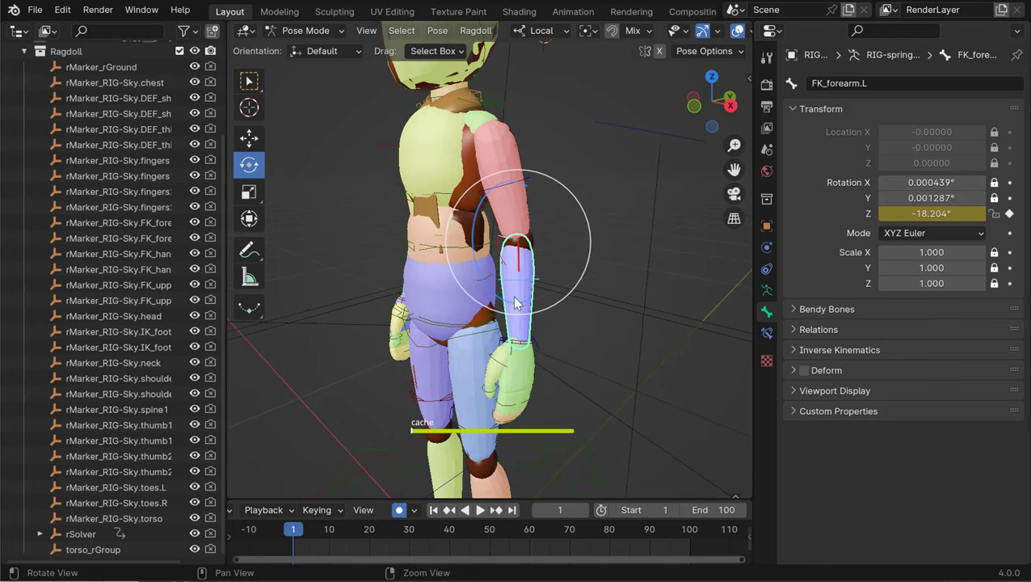
middle_click_drag(517, 303, 661, 253)
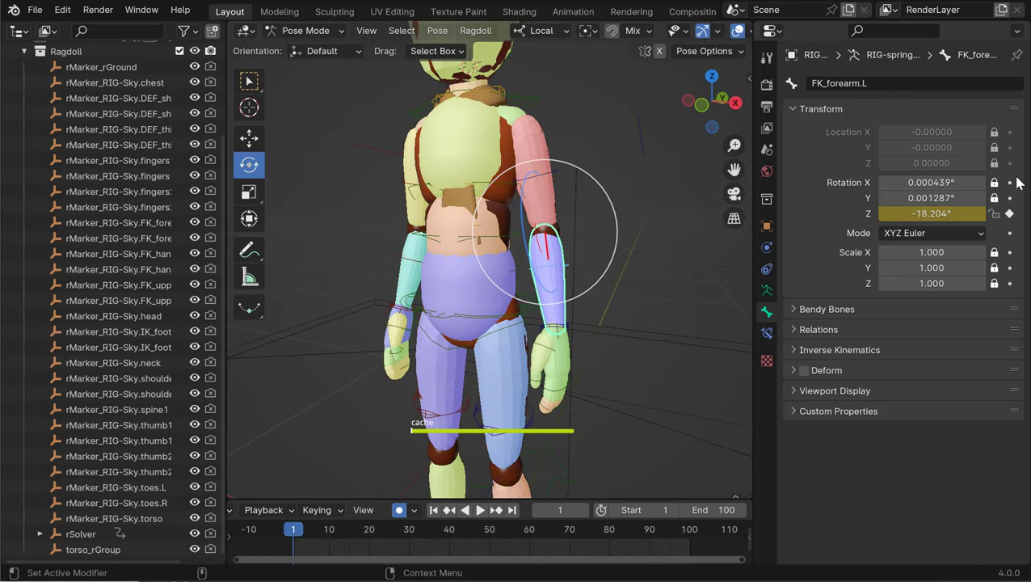
middle_click_drag(613, 253, 487, 269)
middle_click_drag(476, 283, 590, 275)
scroll(590, 274, "up", 5)
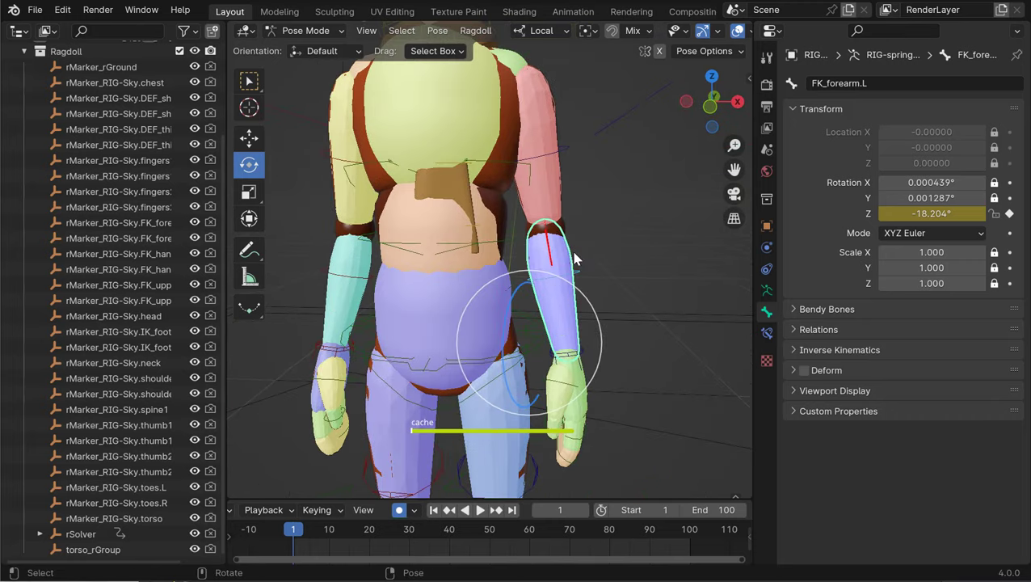
scroll(576, 259, "down", 6)
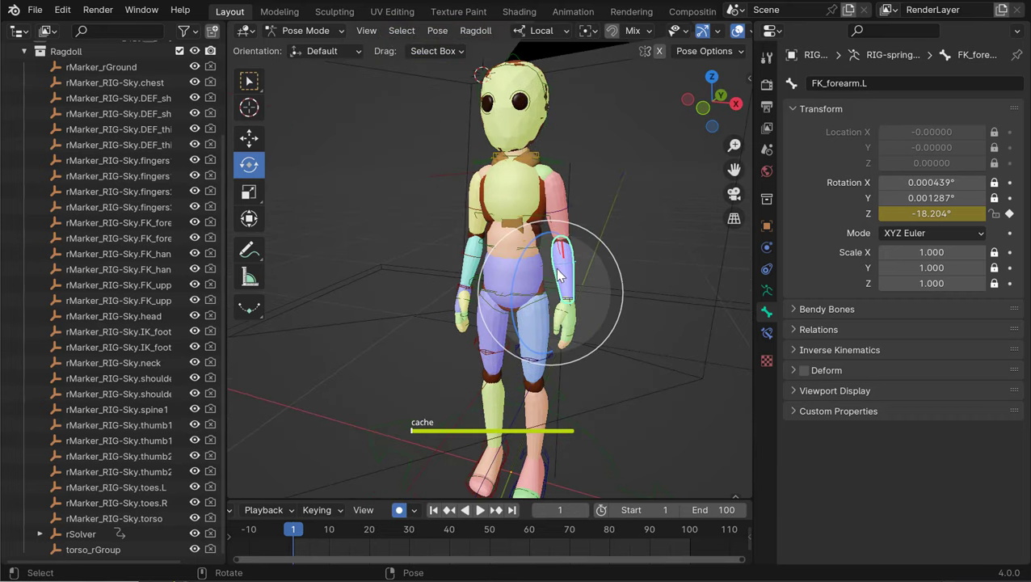
scroll(568, 287, "down", 3)
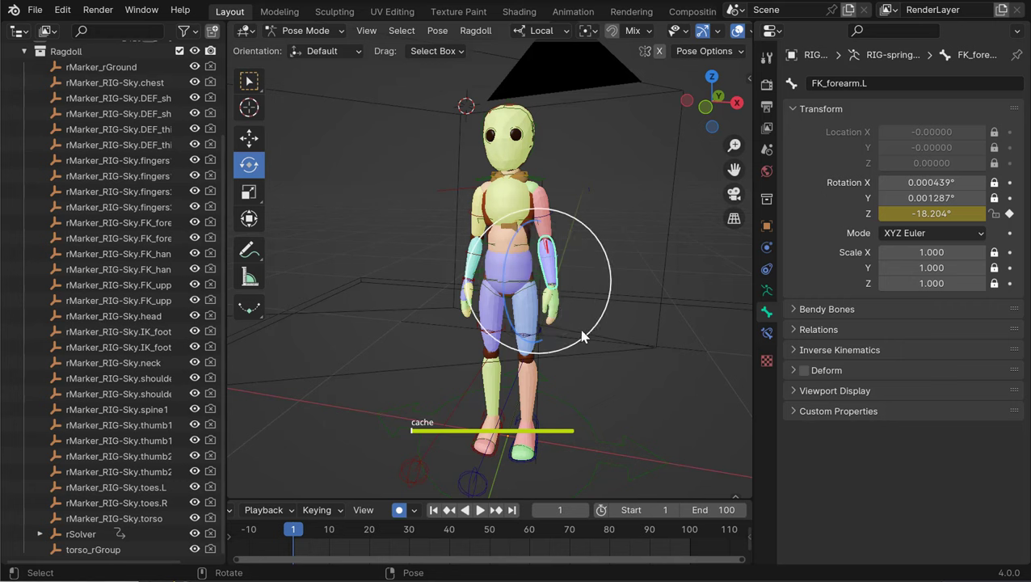
Step: Play the recorded animation in Pose Mode, reset it and examine the left arm against its markers
key("space")
key("space")
left_click_drag(563, 352, 311, 268)
left_click_drag(565, 299, 519, 295, "alt")
key("space")
key("Escape")
right_click_drag(520, 295, 575, 318, "alt")
left_click_drag(575, 318, 606, 311, "alt")
left_click_drag(547, 253, 538, 220, "alt")
scroll(539, 220, "down", 1)
right_click_drag(539, 285, 542, 228, "alt")
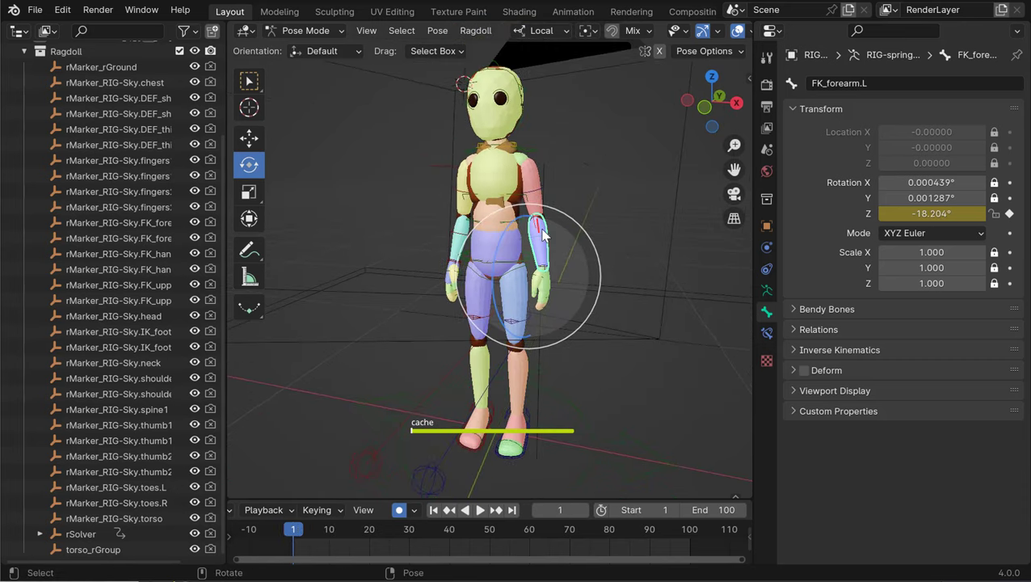
left_click_drag(515, 230, 525, 228, "alt")
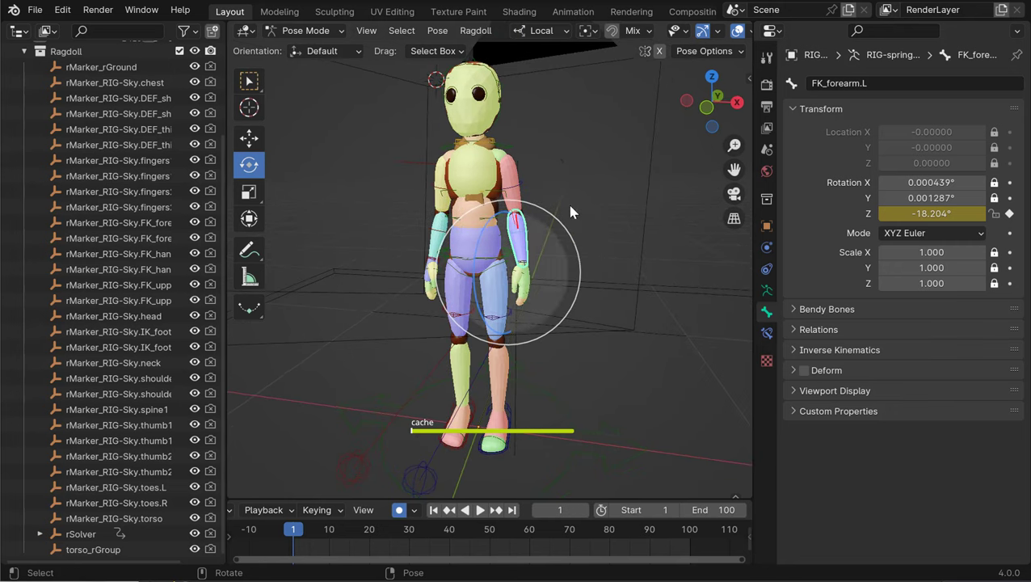
left_click_drag(517, 214, 533, 212, "alt")
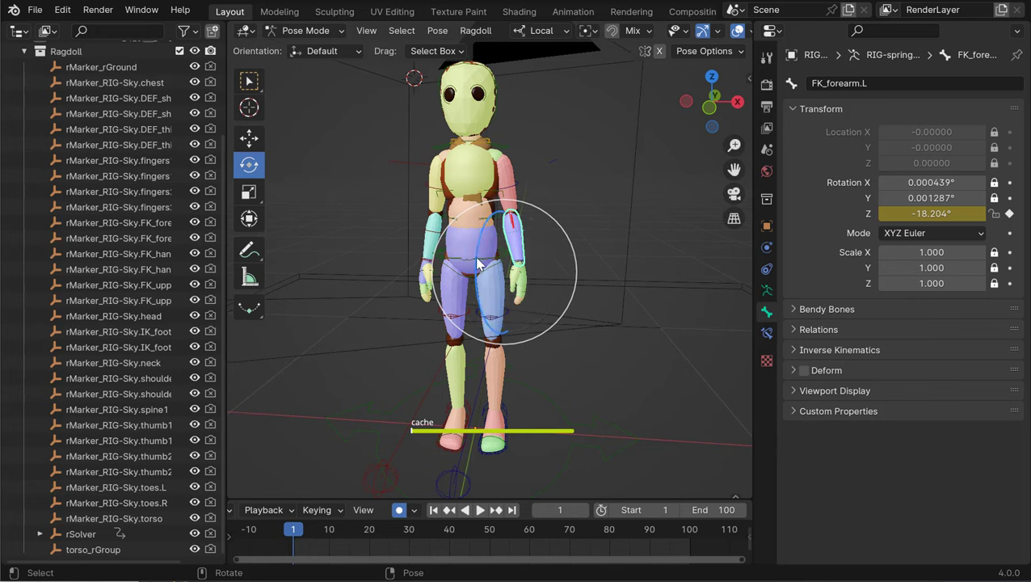
Step: Replay the recorded fall from frame 1 several times and examine how the legs follow their markers from the side
middle_click_drag(446, 269, 443, 291)
mouse_move(442, 291)
left_mouse_down("alt")
mouse_move(476, 311)
mouse_move(442, 285)
left_mouse_up("alt")
key("space")
key("Escape")
scroll(478, 307, "down", 1)
middle_click_drag(443, 284, 521, 294)
left_click_drag(521, 294, 600, 293, "alt")
key("shift+Left")
mouse_move(486, 285)
left_mouse_down("alt")
mouse_move(446, 291)
mouse_move(490, 277)
left_mouse_up("alt")
key("space")
key("space")
key("shift+Left")
key("space")
middle_click_drag(491, 282, 514, 374)
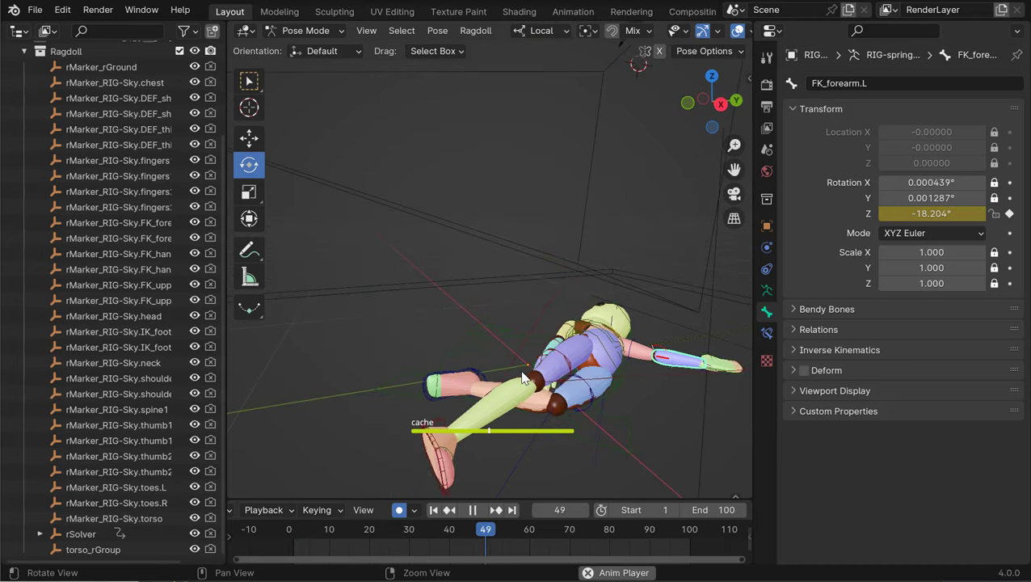
Step: Replay the recorded fall from frame 1 several times and examine the rig against its markers from different angles
key("space")
left_click_drag(509, 317, 263, 292)
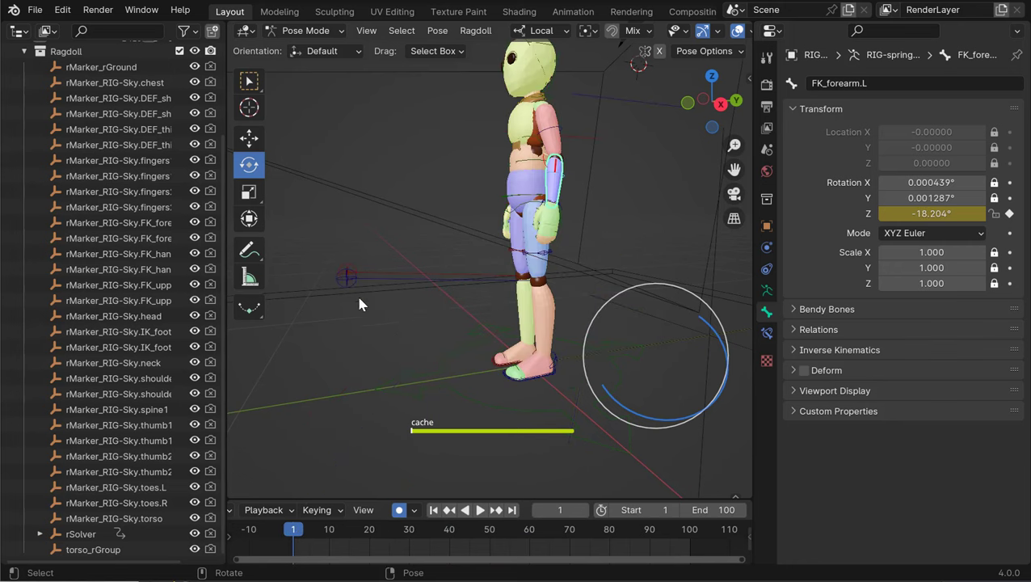
key("space")
middle_click_drag(356, 302, 475, 333)
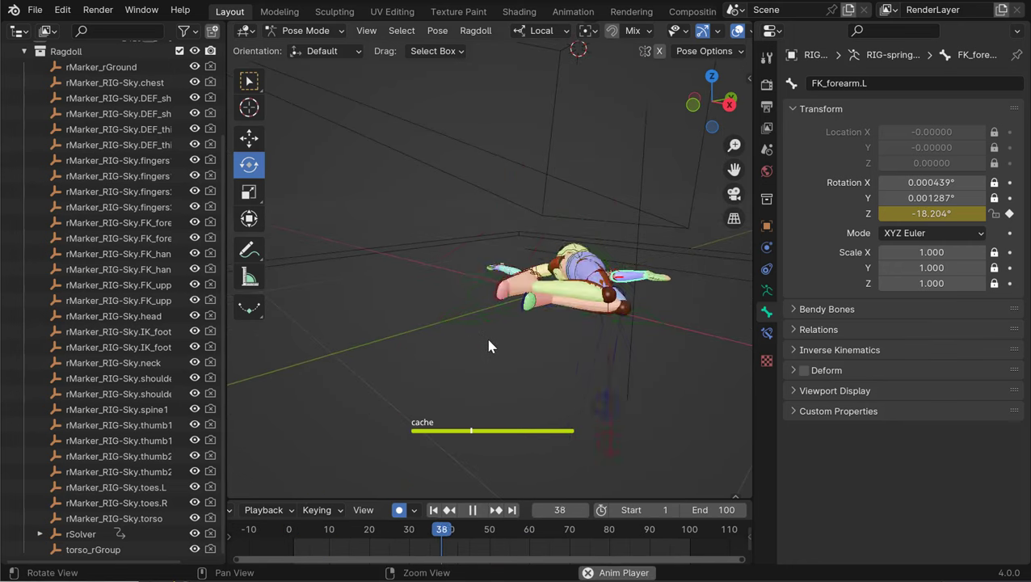
key("space")
left_click_drag(515, 323, 280, 301)
key("space")
middle_click_drag(283, 301, 555, 344)
key("space")
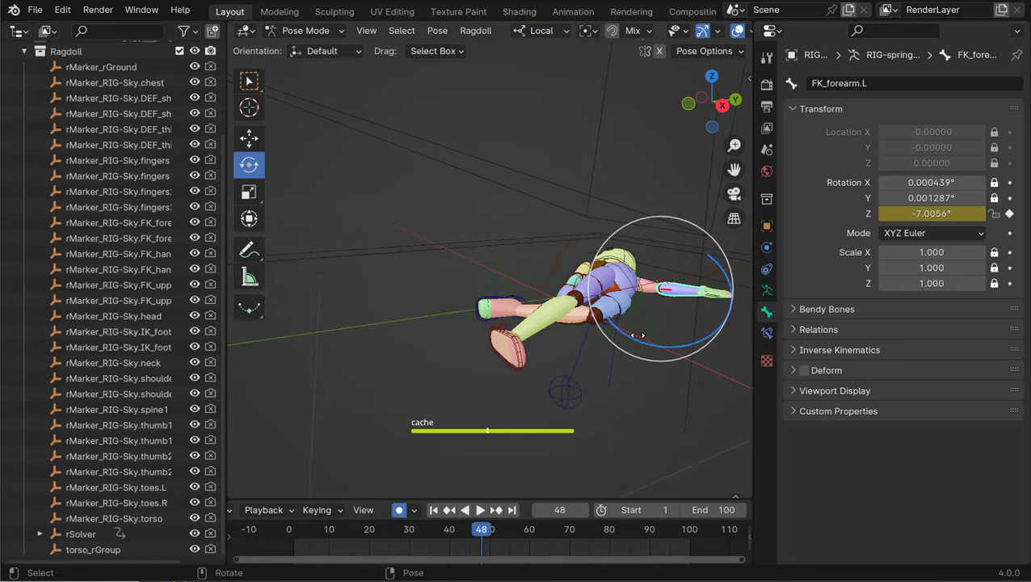
left_click_drag(639, 336, 404, 299)
left_click_drag(428, 279, 579, 256, "alt")
Step: Switch to Object Mode and select the character's GEO-Torso mesh
key("w")
mouse_move(579, 261)
middle_mouse_down()
mouse_move(583, 243)
mouse_move(539, 211)
mouse_move(585, 247)
middle_mouse_up()
left_click(502, 252)
middle_click_drag(503, 252, 529, 257)
scroll(581, 206, "down", 1)
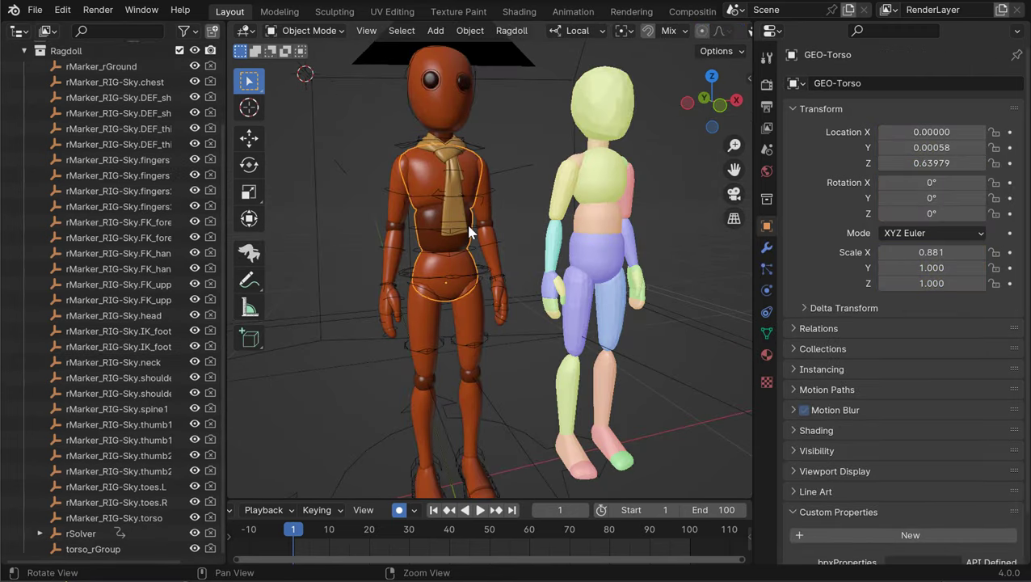
Step: Try moving the GEO-Torso mesh freely away from the body and undo the move
key("shift+space")
key("g")
key("g")
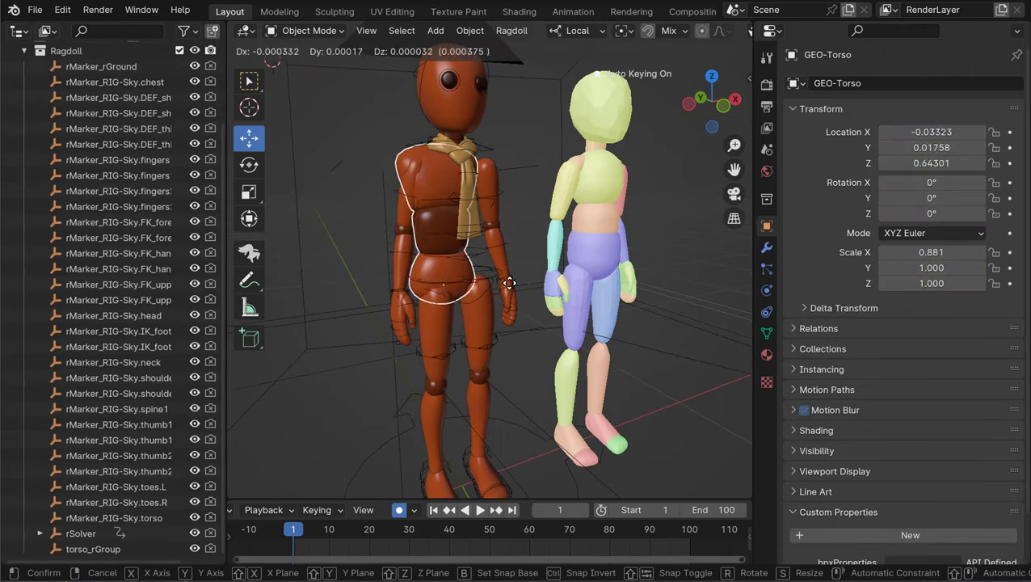
left_click(530, 282)
key("ctrl+z")
middle_click_drag(547, 304, 547, 308)
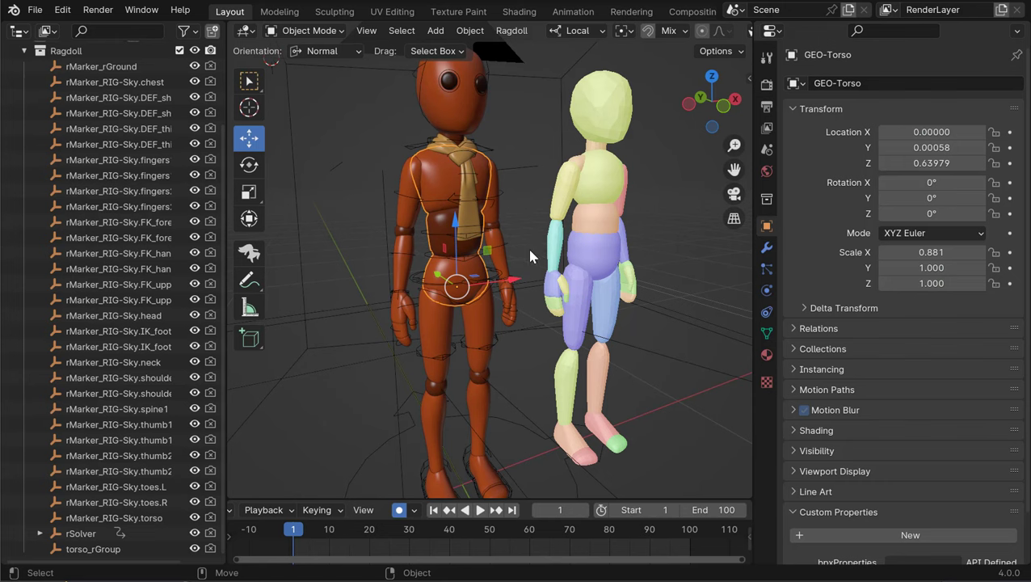
Step: Show the modifiers of GEO-Torso and examine its MeshDeform and Subdivision settings
middle_click_drag(423, 262, 443, 237)
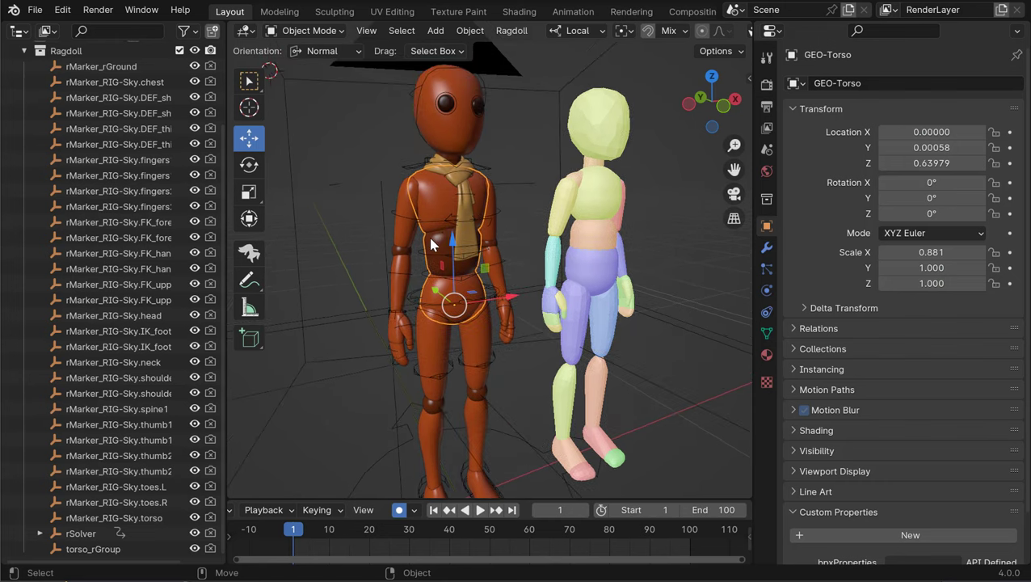
middle_click_drag(429, 272, 446, 289)
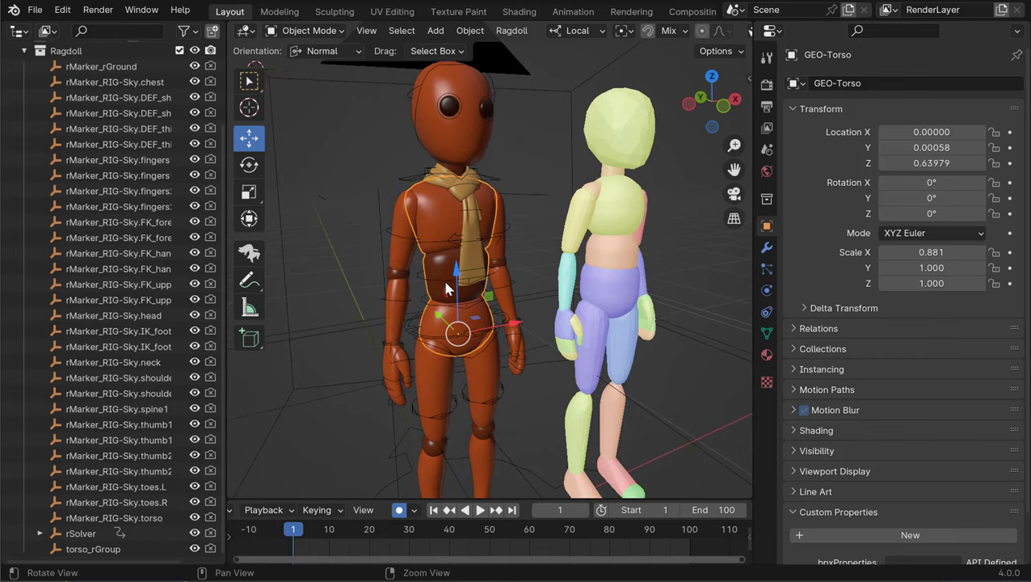
left_click(766, 308)
left_click(766, 289)
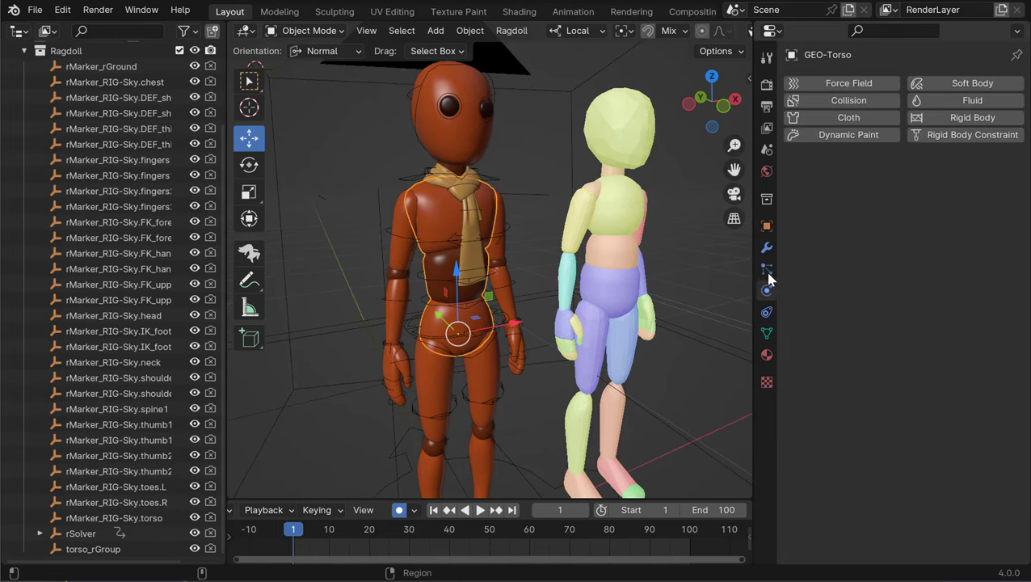
left_click(767, 269)
left_click(767, 332)
scroll(766, 311, "up", 4, "ctrl")
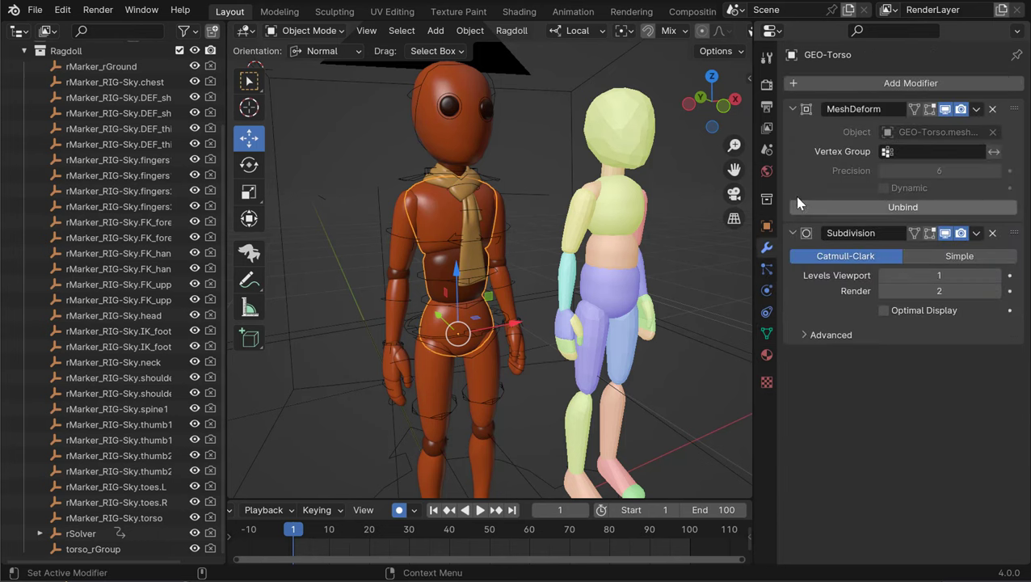
middle_click_drag(700, 297, 585, 242)
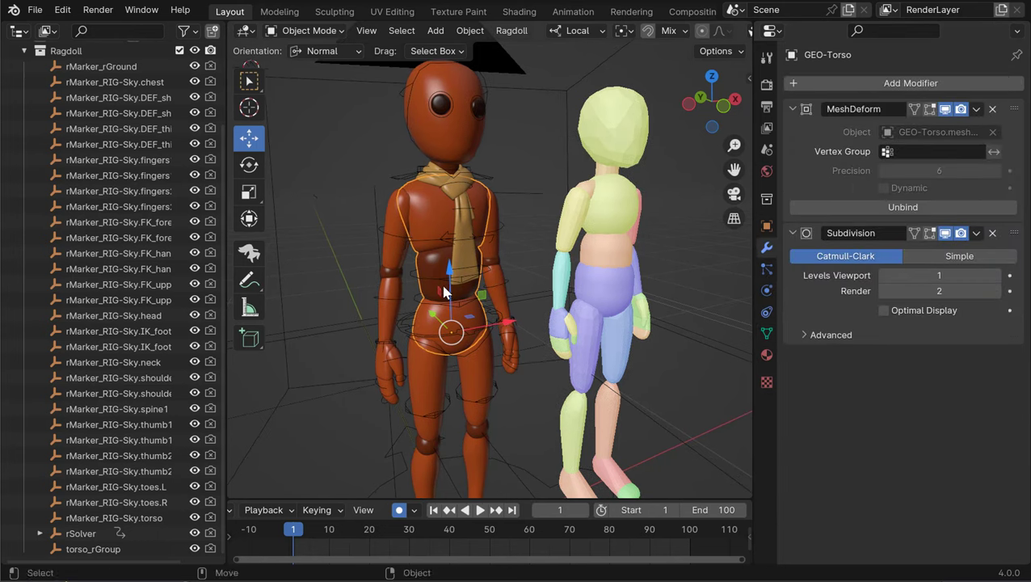
middle_click_drag(444, 293, 509, 297)
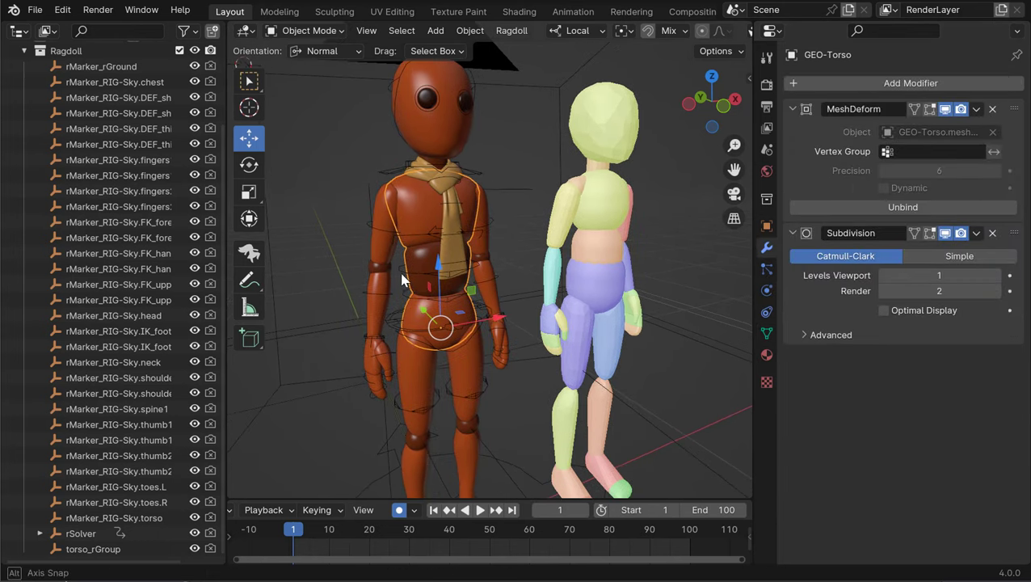
middle_click_drag(404, 279, 424, 271)
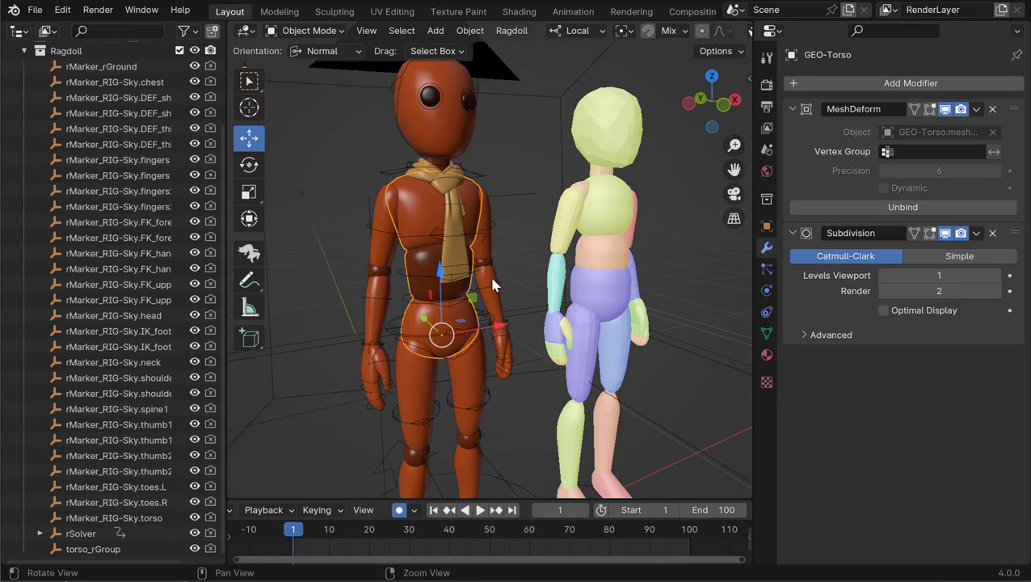
middle_click_drag(489, 274, 395, 266)
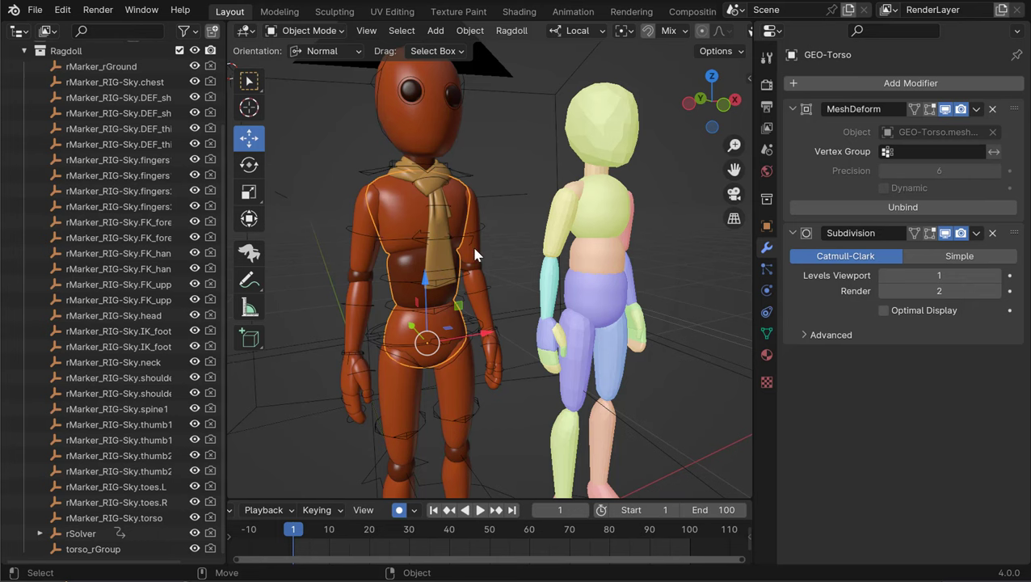
Step: Duplicate the GEO-Torso object in place with Duplicate Objects and select the copy in the outliner
key("F3")
type("duplica")
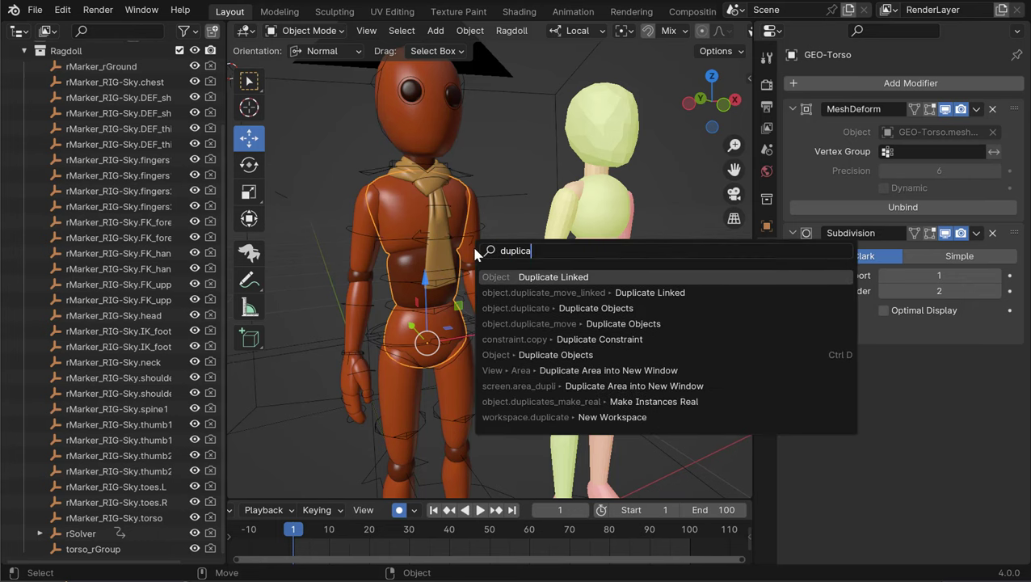
key("Down")
key("Down")
key("Return")
key("KP_Decimal")
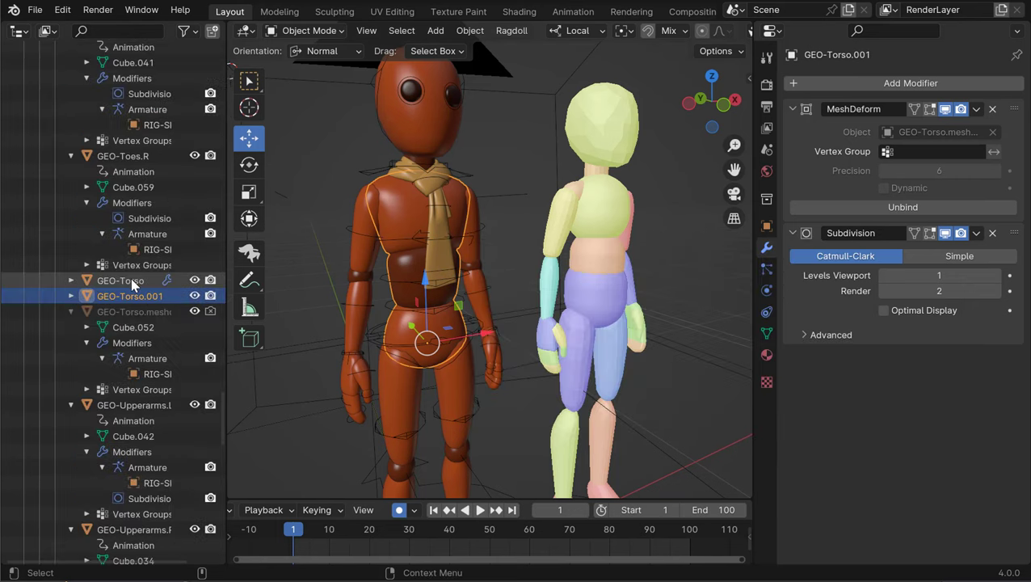
left_click(126, 283)
left_click(121, 298)
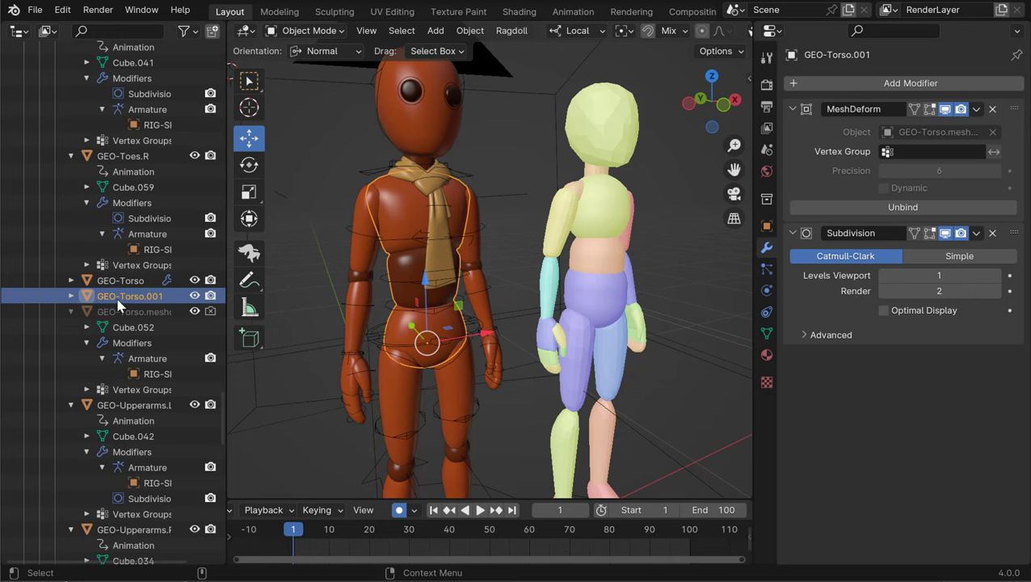
Step: Remove the MeshDeform modifier from the torso copy and apply its Subdivision modifier
left_click(991, 110)
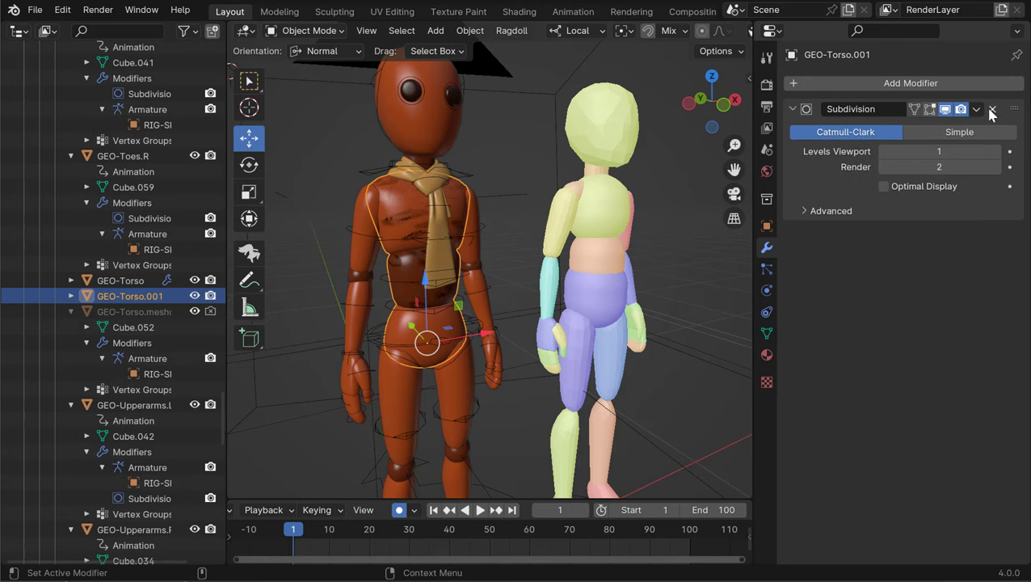
left_click(992, 111)
middle_click_drag(412, 305, 417, 226)
middle_click_drag(542, 321, 589, 225)
key("ctrl+z")
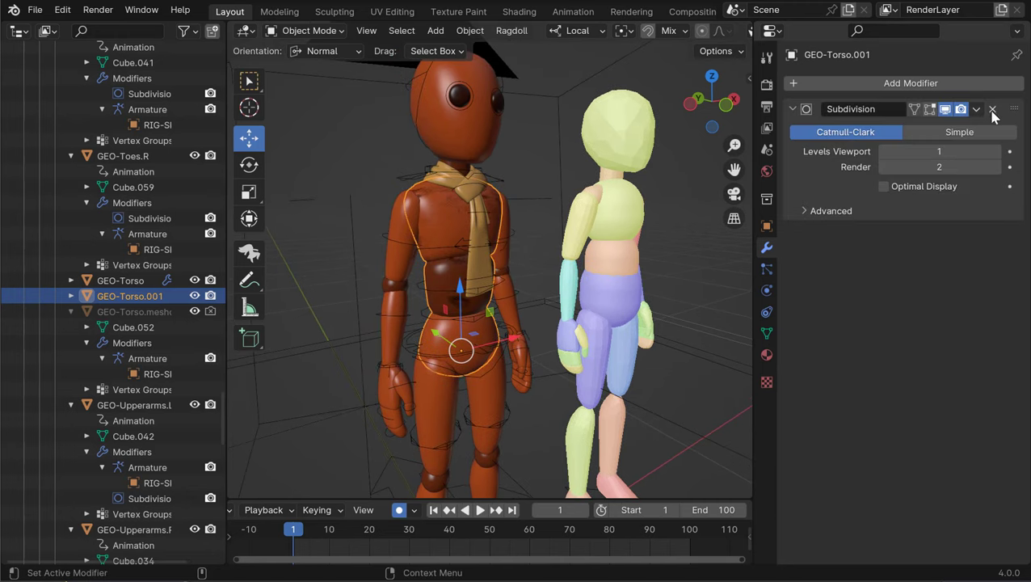
left_click(976, 109)
left_click(913, 128)
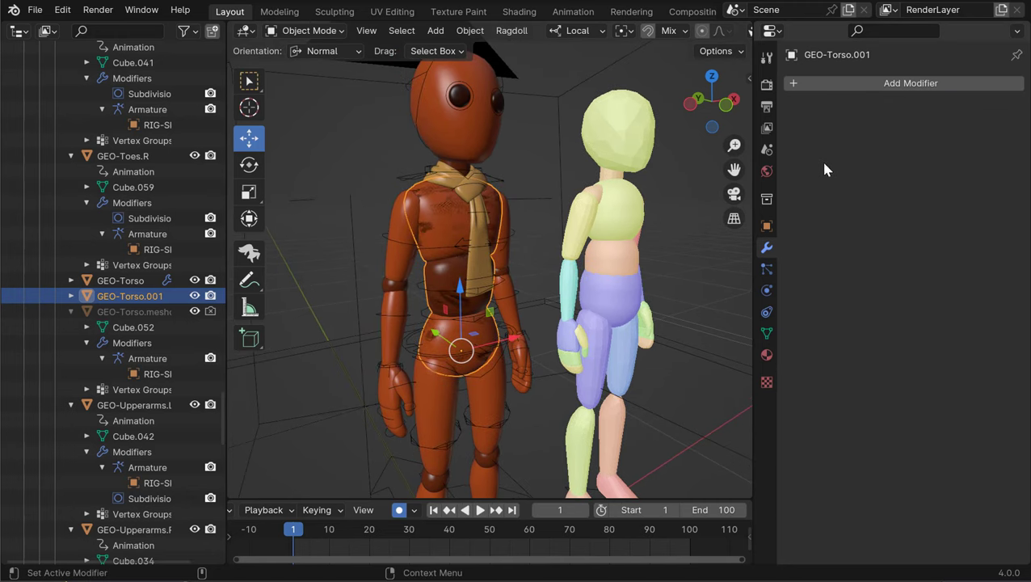
middle_click_drag(517, 275, 464, 287)
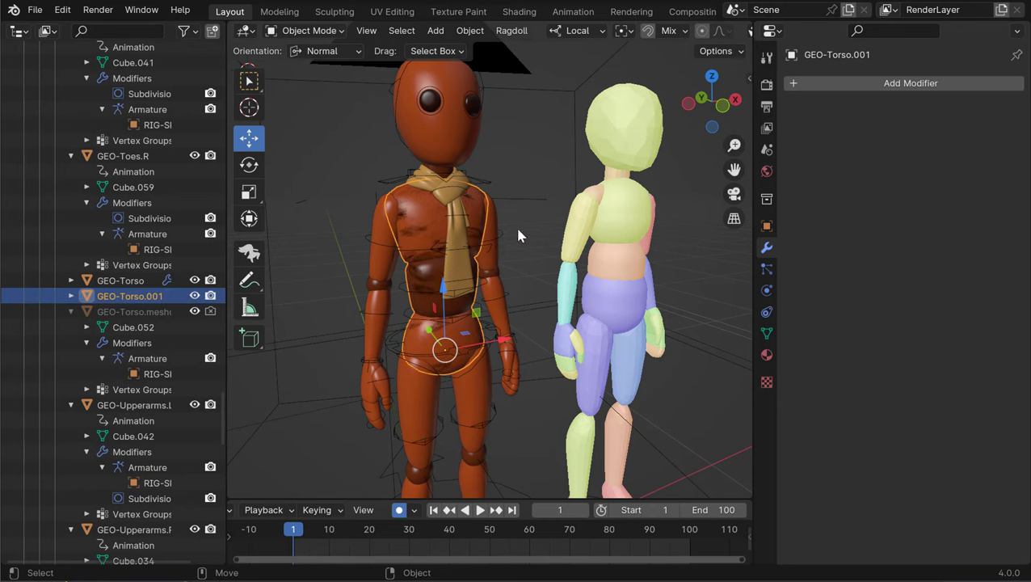
Step: Hide the original GEO-Torso mesh and keep only the torso copy visible
left_click_drag(194, 282, 193, 301)
left_click(193, 297)
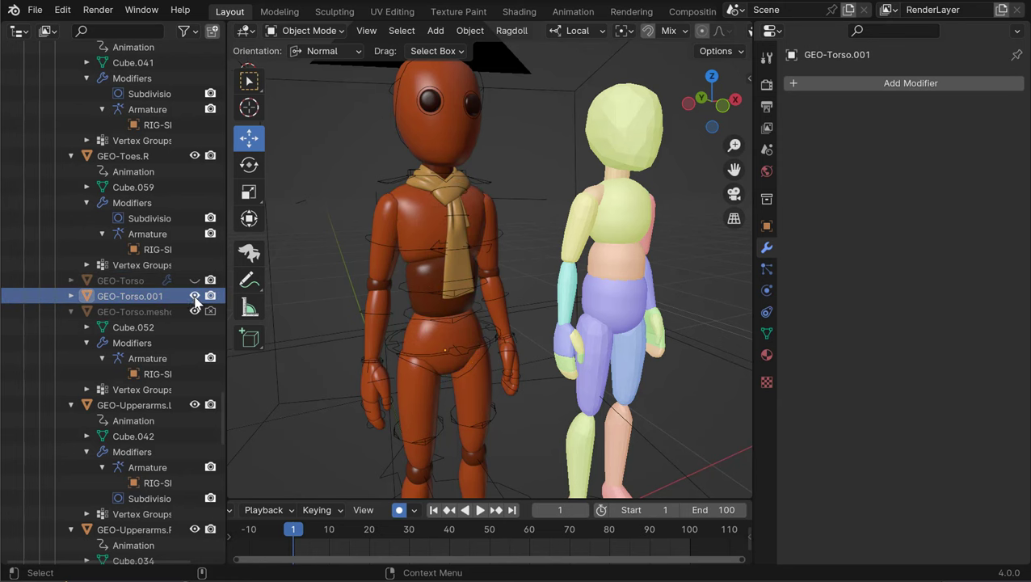
left_click(195, 298)
left_click(194, 297)
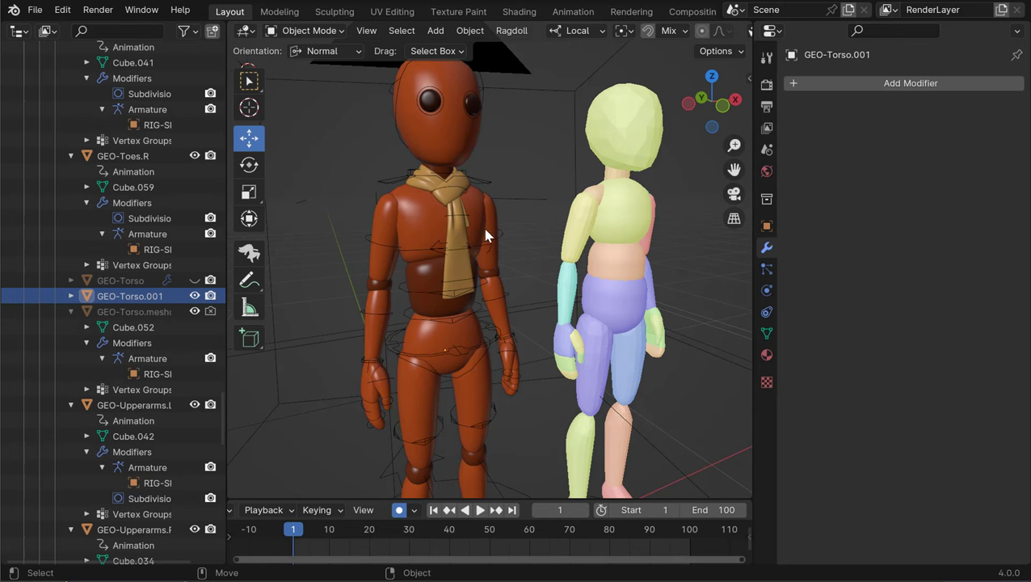
Step: Try moving RIG-Sky to test whether the torso copy is detached from the rig, and cancel the move
left_click(419, 259)
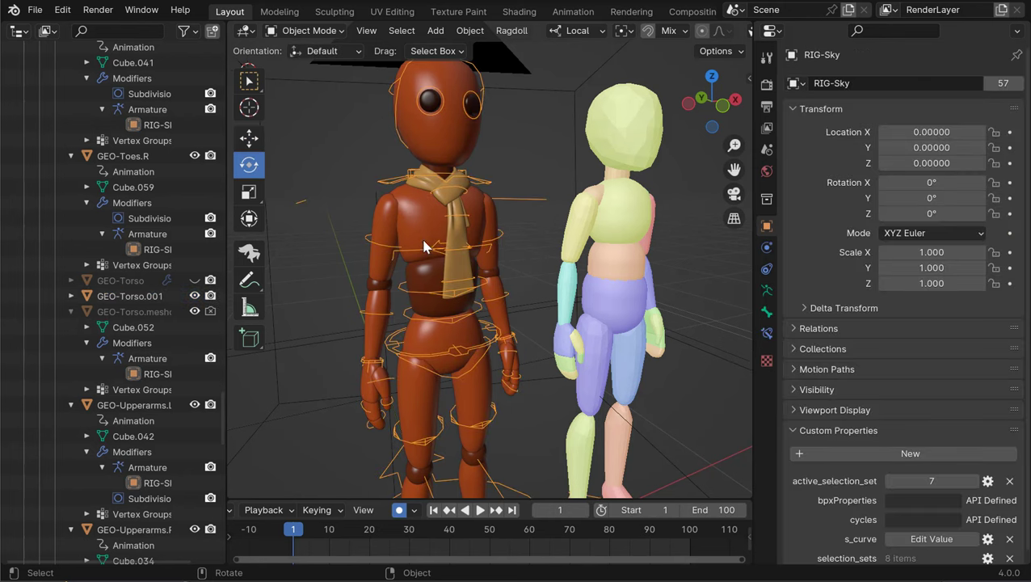
key("g")
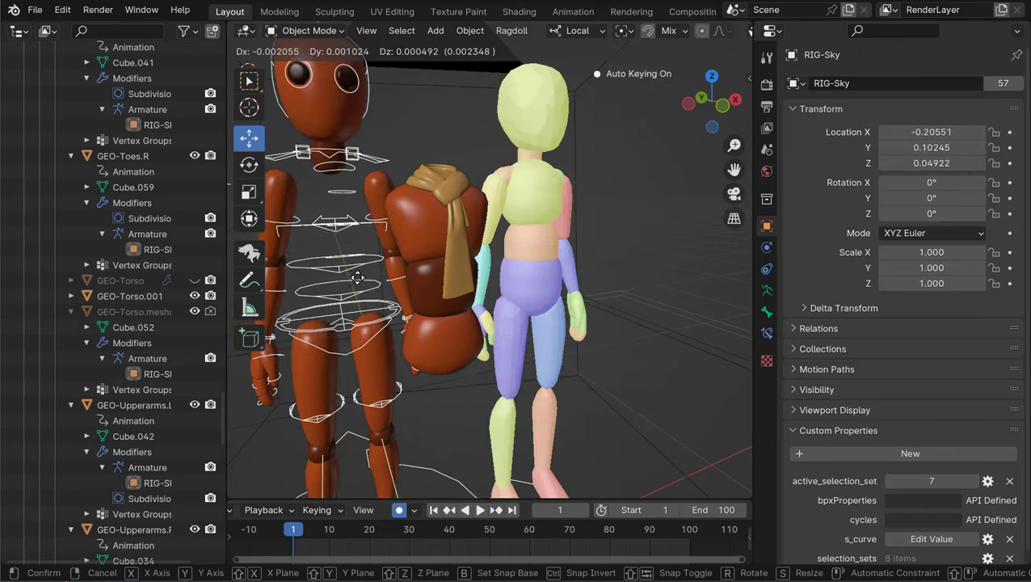
key("Escape")
Step: Select the torso copy, enter Edit Mode and box-select its mesh
left_click(130, 296)
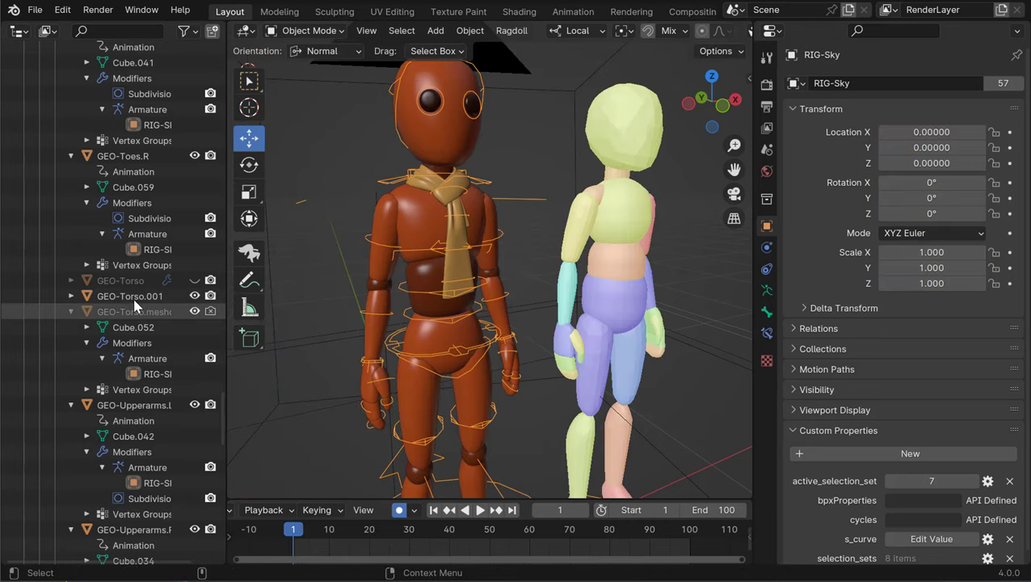
scroll(410, 268, "up", 3)
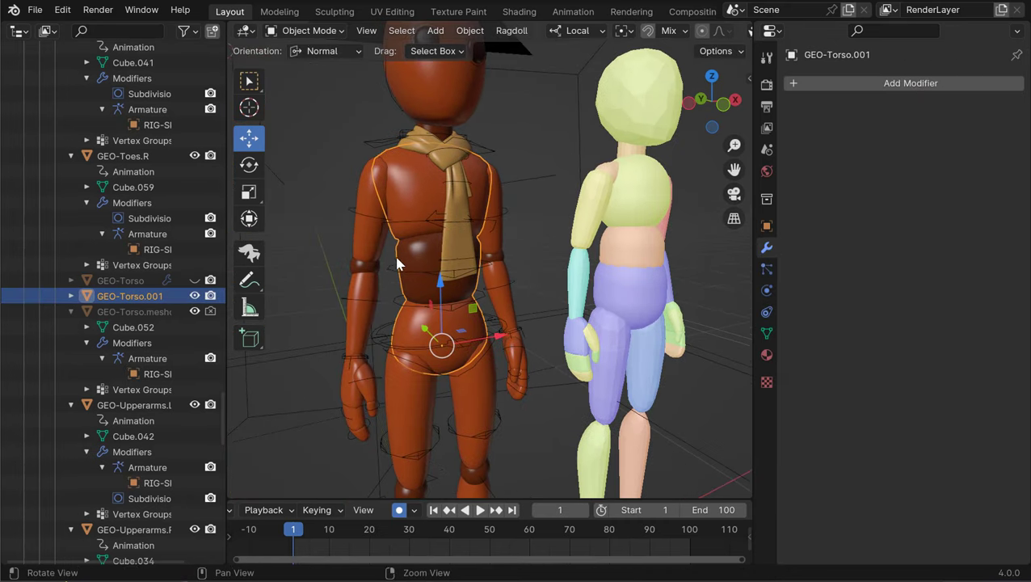
scroll(408, 243, "up", 2)
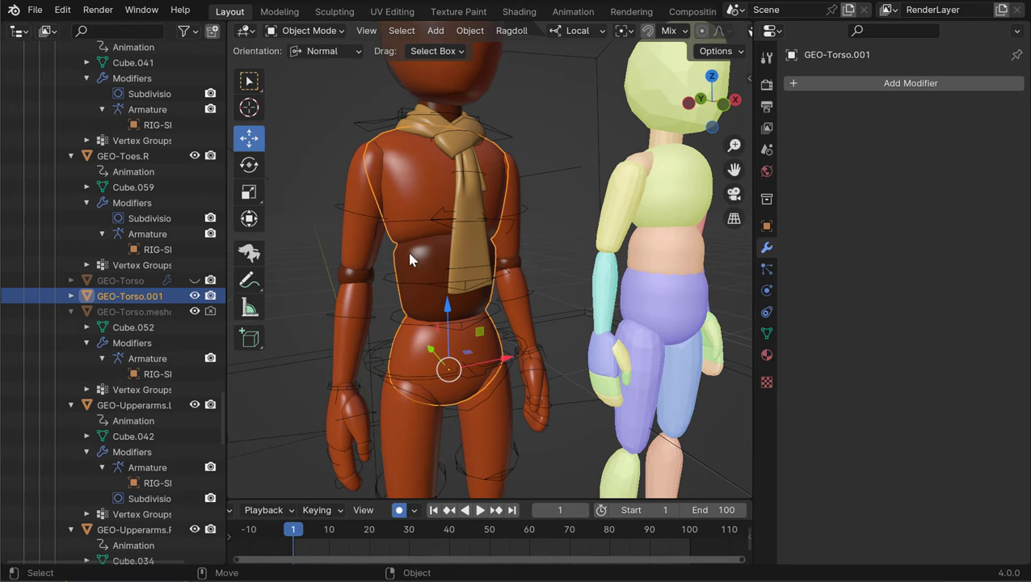
key("Tab")
left_click_drag(427, 279, 412, 262, "alt")
left_click_drag(335, 113, 574, 434)
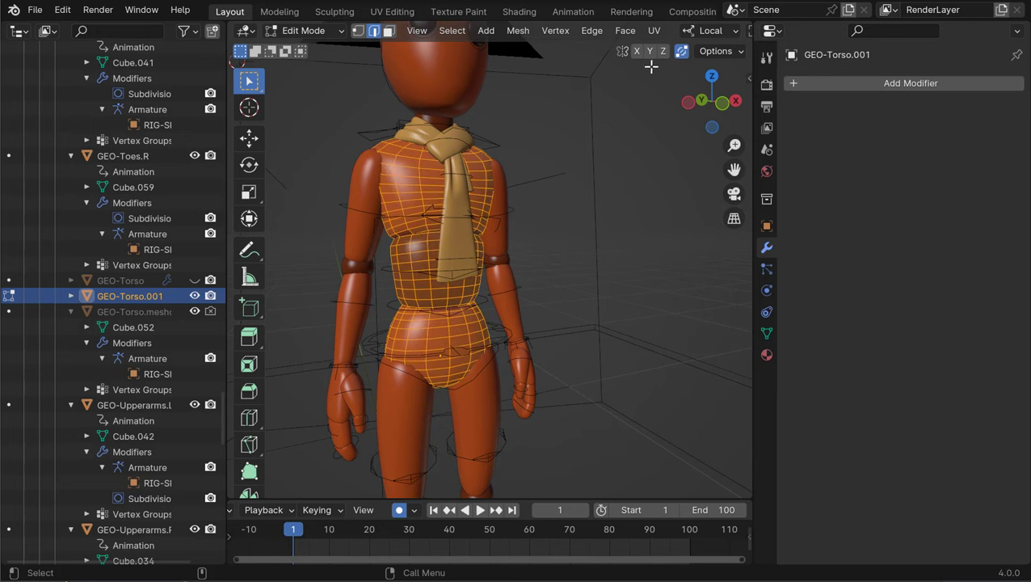
Step: Maximise the viewport, switch to wireframe shading and box-select the torso copy's geometry all the way through
key("ctrl+space")
left_click(956, 31)
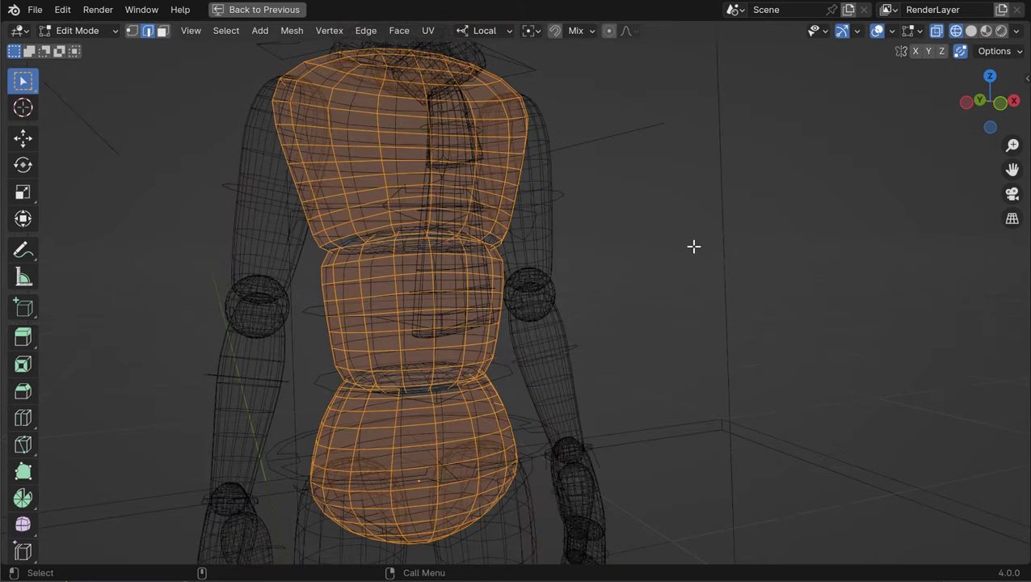
right_click_drag(642, 279, 453, 250, "alt")
left_click_drag(310, 115, 720, 567)
middle_click_drag(625, 273, 626, 285, "alt")
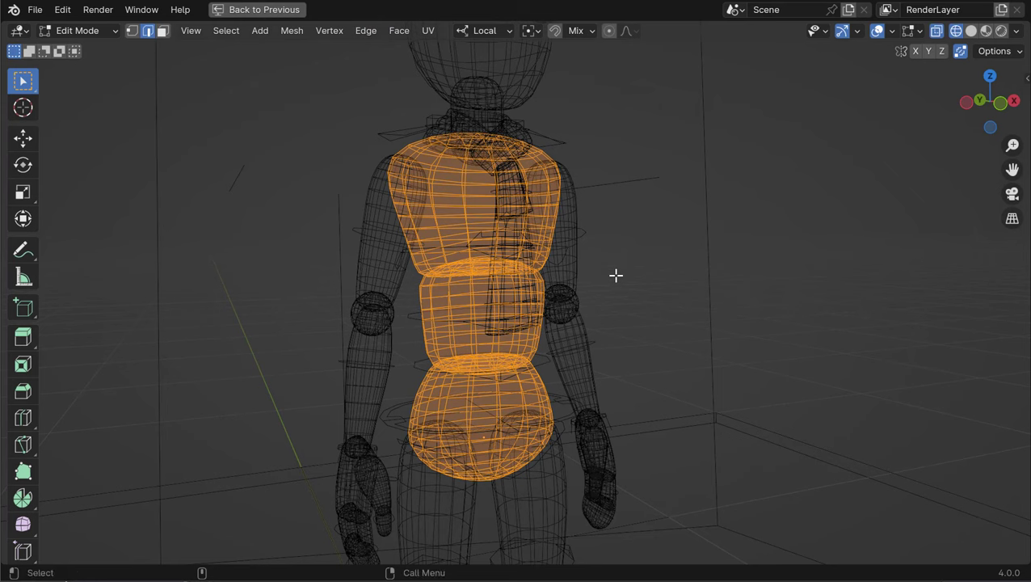
Step: Separate the torso copy's mesh by loose parts
key("F3")
type("separare")
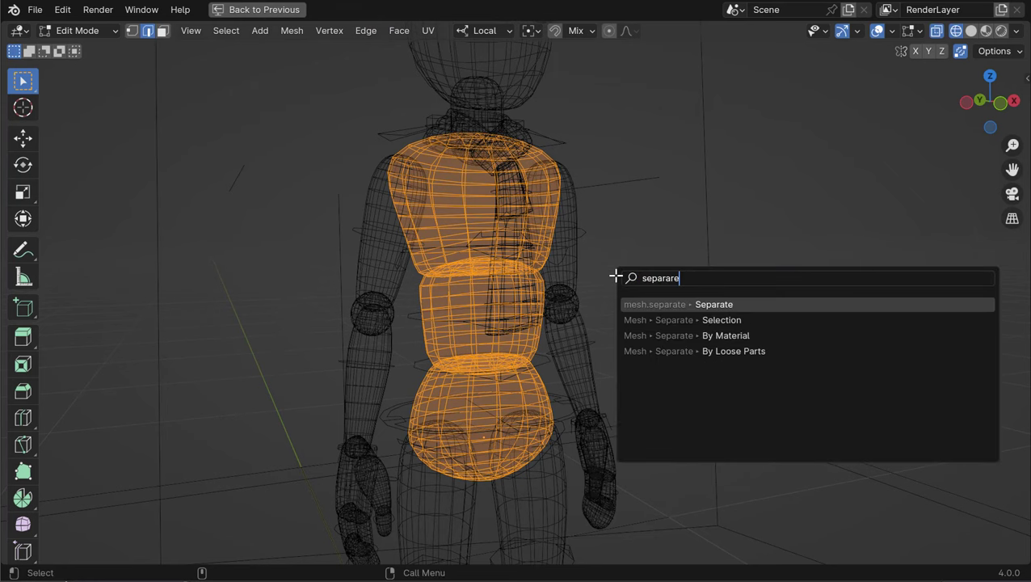
key("Down")
key("Down")
key("Down")
key("Return")
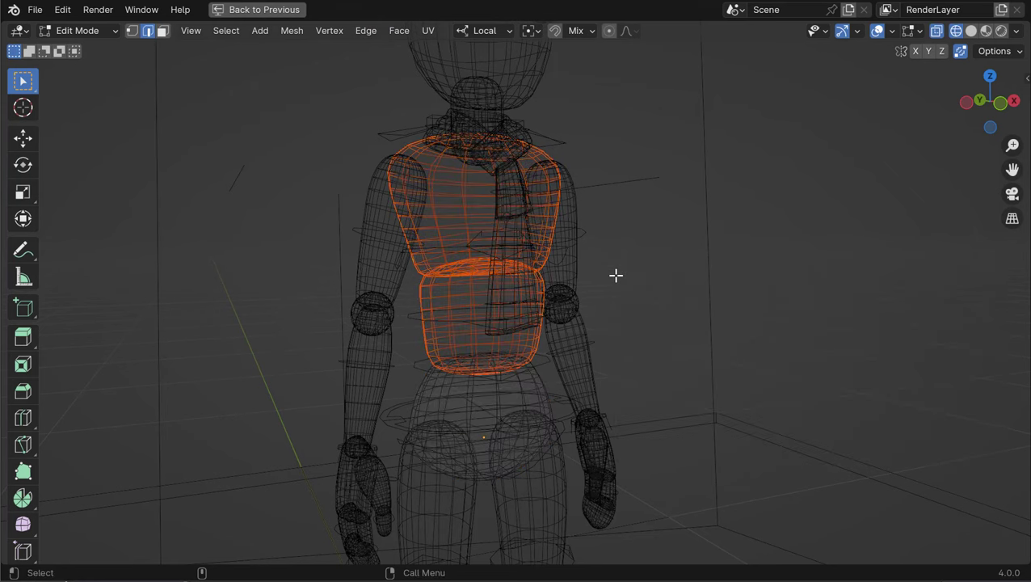
Step: Return to Object Mode and select the separated chest and waist pieces individually, ending on the waist
middle_click_drag(441, 259, 442, 253)
key("Tab")
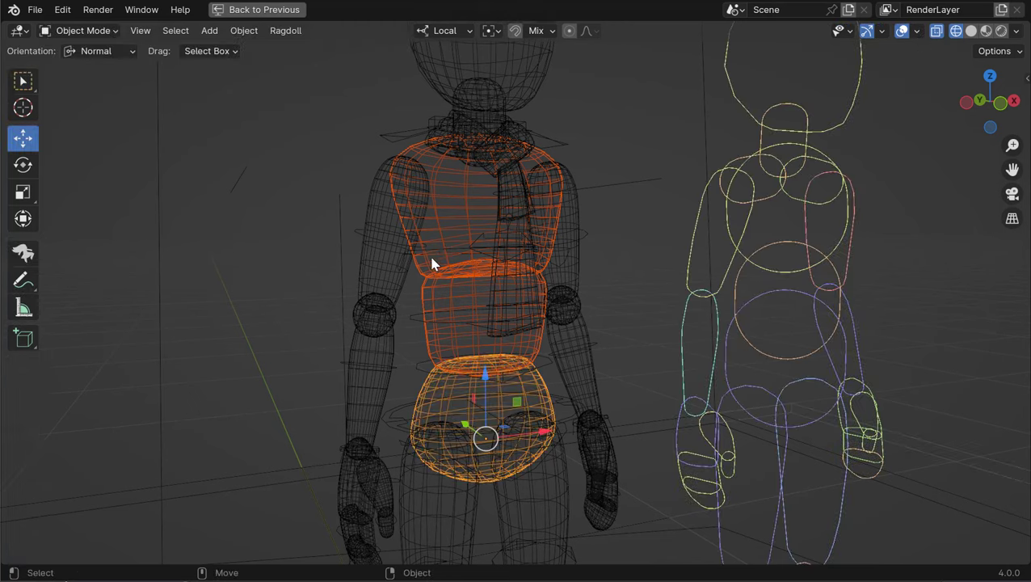
key("w")
left_click(429, 293)
left_click(432, 302)
left_click(429, 265)
left_click(432, 340)
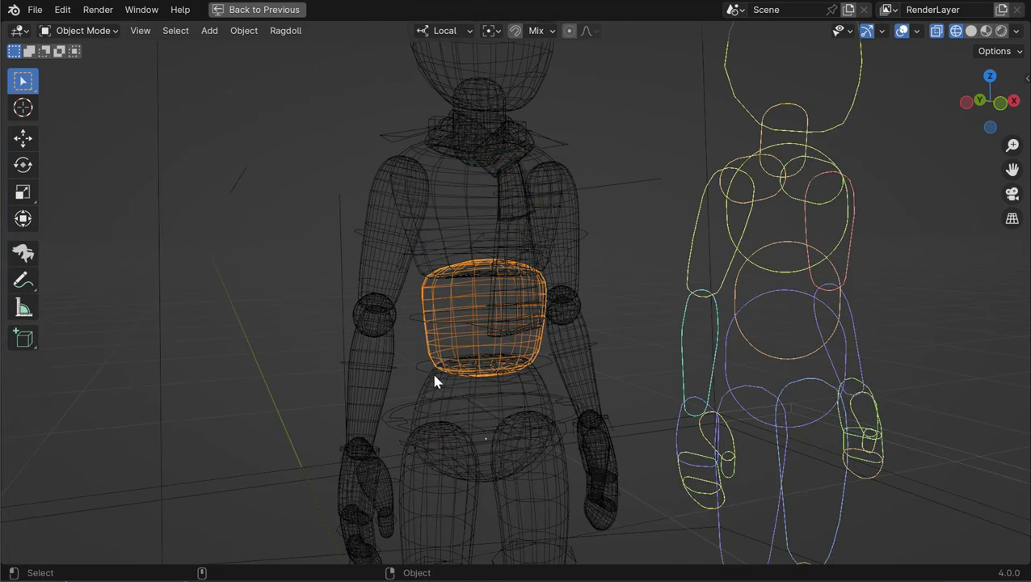
Step: Select the separated pelvis piece, restore the full editor layout and clear the selection
left_click(434, 373)
left_click_drag(436, 283, 475, 299, "alt")
key("ctrl+space")
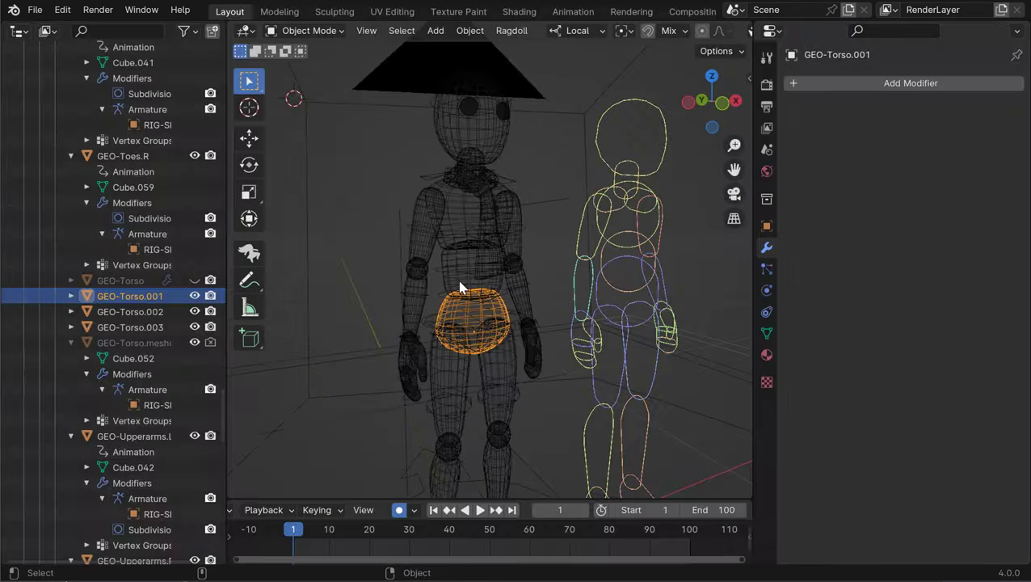
middle_click_drag(461, 283, 435, 288, "alt")
middle_click_drag(541, 286, 507, 273)
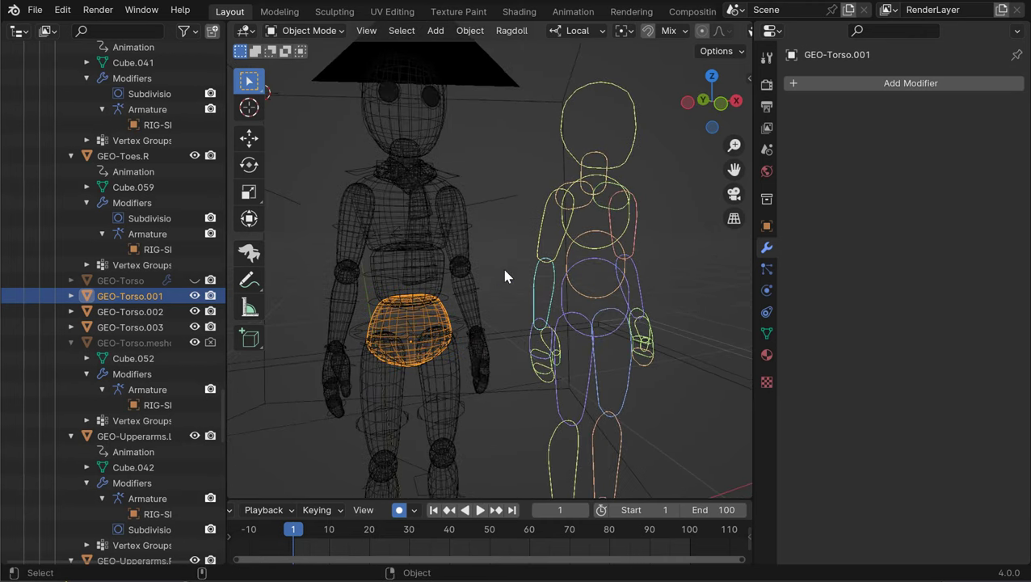
left_click(518, 277)
Step: With the Ragdoll manipulator, replace the torso marker's mesh with the pelvis piece GEO-Torso.001
left_click(249, 252)
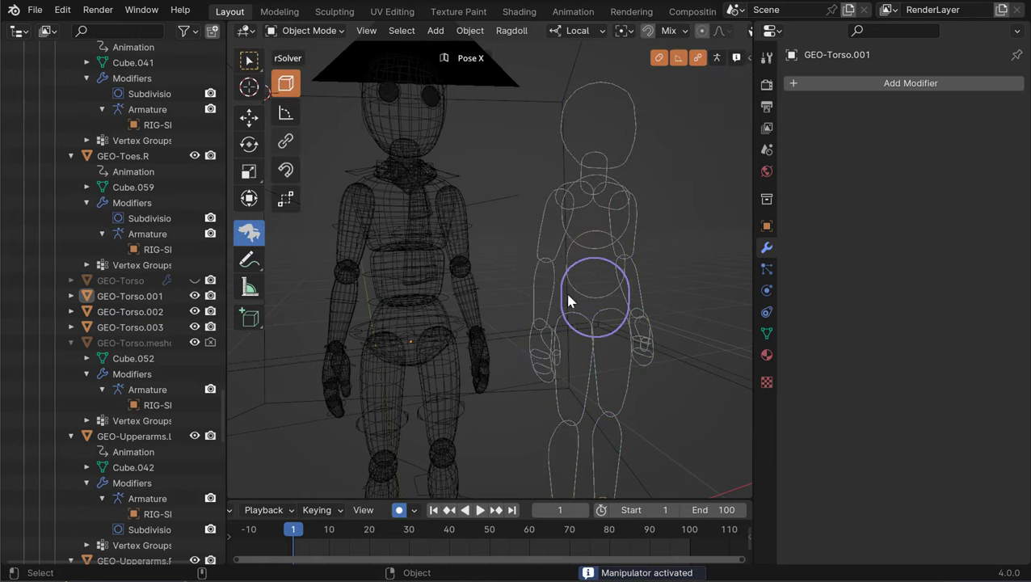
left_click(565, 290)
key("F3")
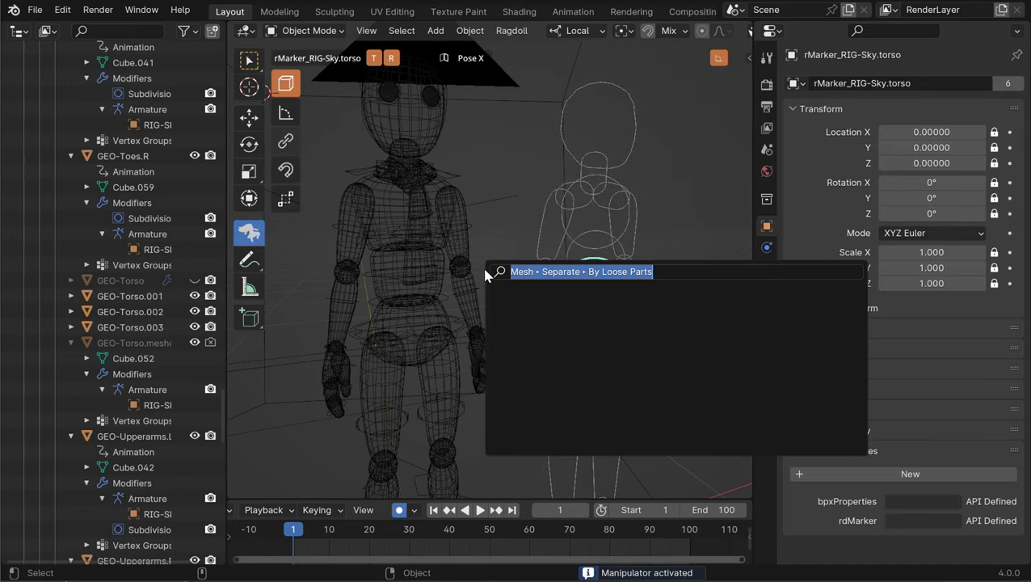
type("replace")
key("Return")
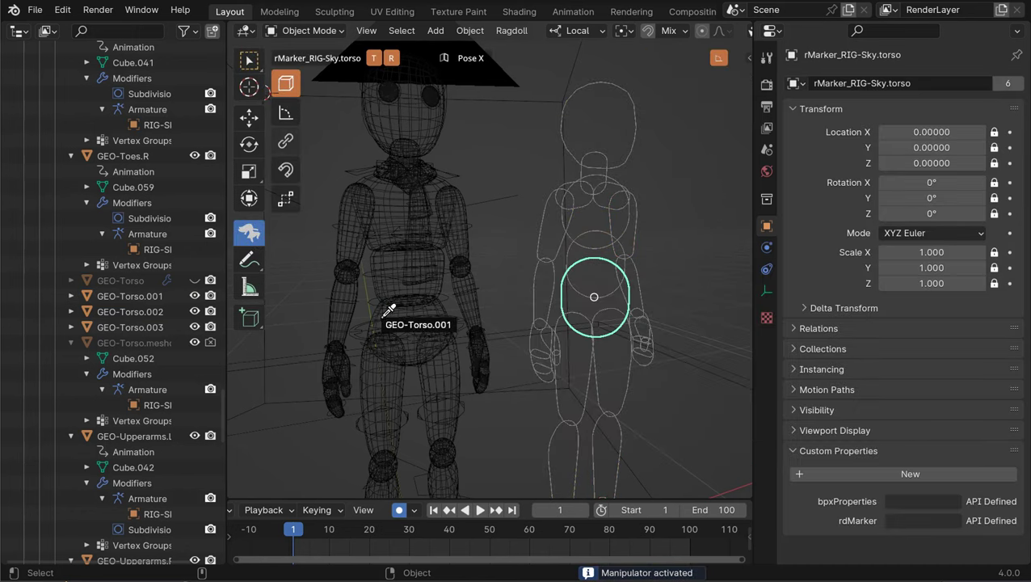
left_click(385, 320)
Step: Replace the spine1 marker's mesh with the waist piece and the chest marker's mesh with the chest piece
left_click(583, 267)
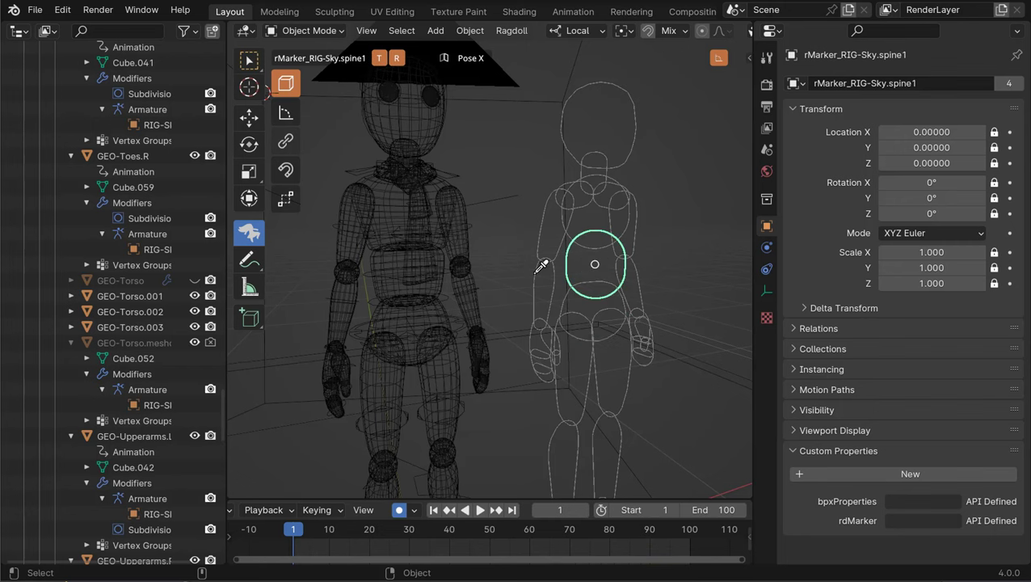
left_click(391, 272)
left_click(540, 235)
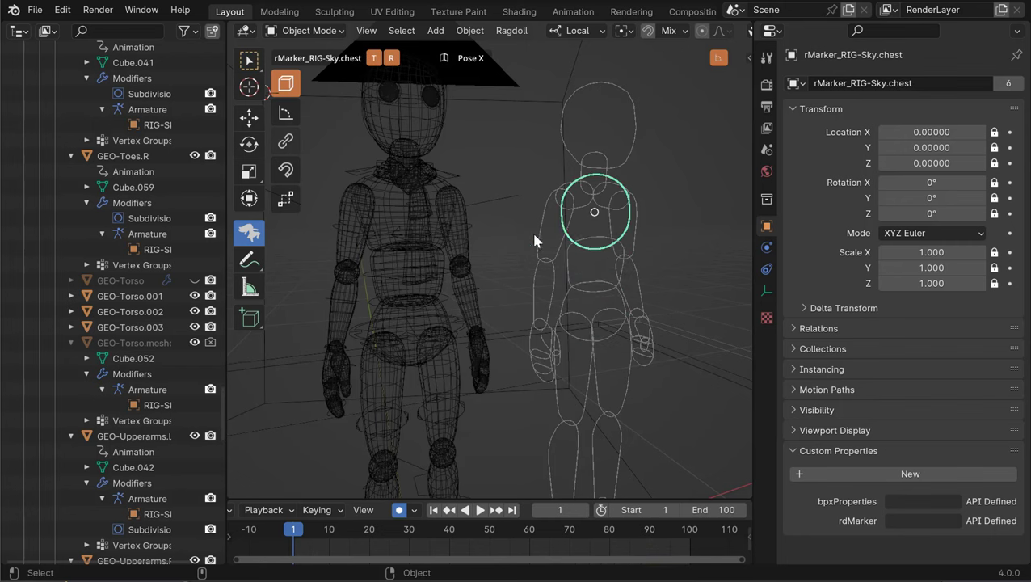
left_click(393, 203)
mouse_move(568, 258)
middle_mouse_down()
mouse_move(486, 259)
mouse_move(571, 296)
mouse_move(529, 305)
mouse_move(515, 289)
middle_mouse_up()
key("Escape")
Step: Collapse the MAIN-Sky and Ragdoll collections in the Outliner
middle_click_drag(580, 283, 490, 278)
left_click_drag(212, 415, 130, 67)
left_click(25, 127)
left_click(24, 143)
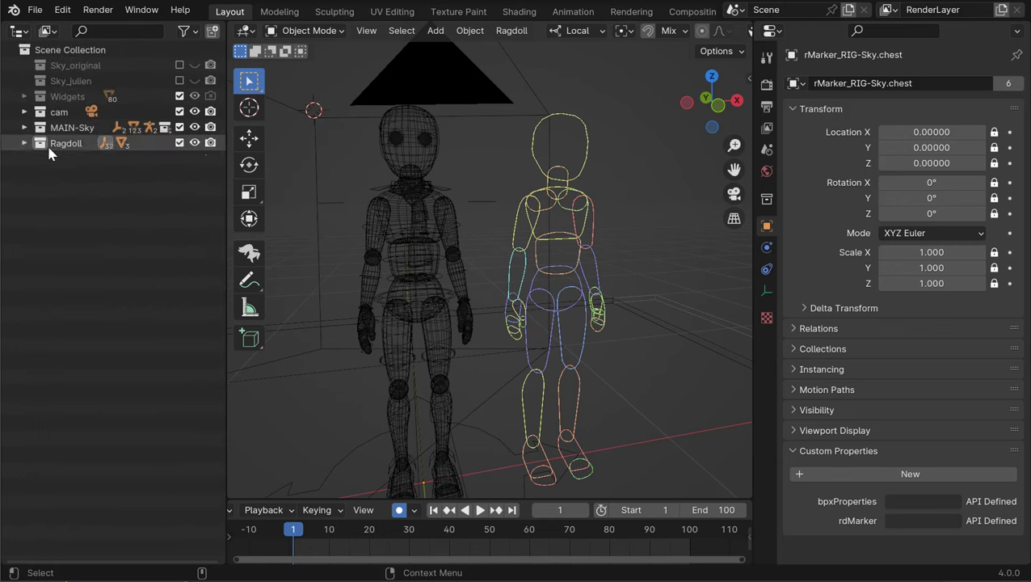
Step: Maximise the viewport in solid shading and play the simulation to check the new torso marker shapes
scroll(593, 249, "up", 2)
key("ctrl+space")
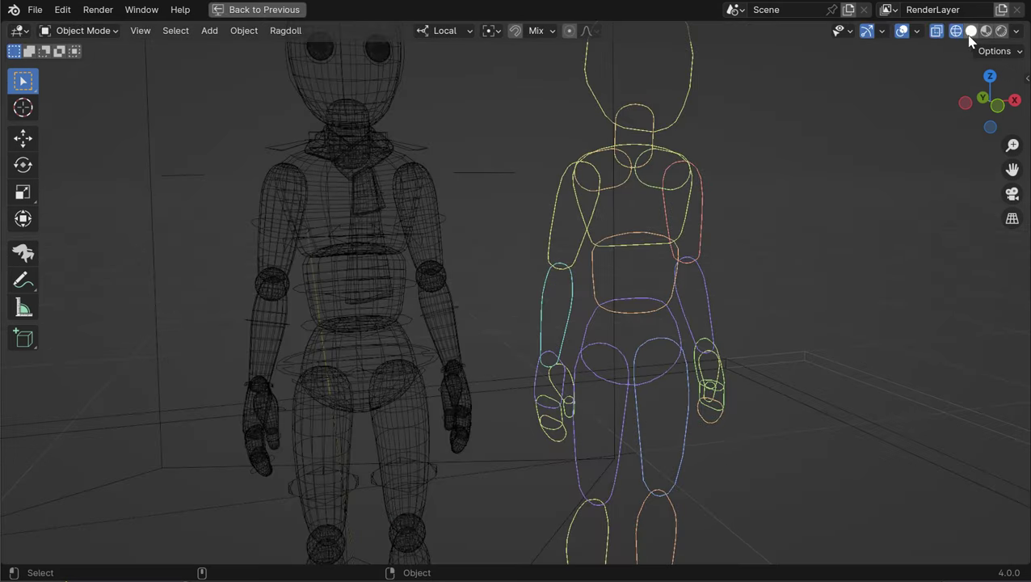
left_click(970, 31)
scroll(758, 257, "down", 2)
mouse_move(771, 274)
middle_mouse_down()
mouse_move(702, 343)
mouse_move(709, 386)
mouse_move(715, 379)
middle_mouse_up()
scroll(709, 380, "down", 1)
key("space")
left_click_drag(776, 393, 602, 327)
left_click_drag(602, 327, 778, 380, "alt")
key("Escape")
Step: Select the rig, enter Pose Mode and move its torso control to check whether the torso pieces follow
left_click(457, 314)
key("w")
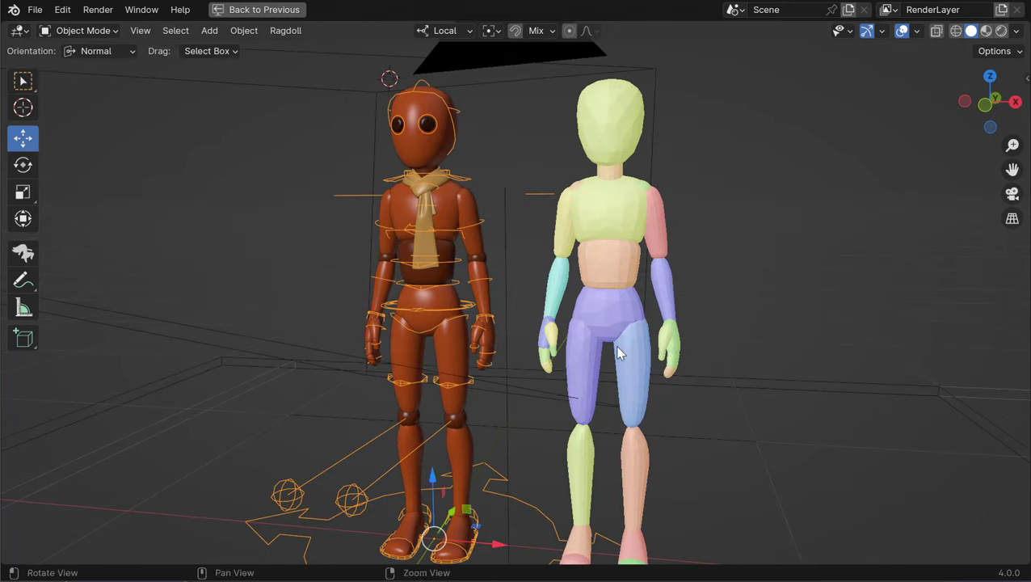
scroll(620, 354, "down", 1)
key("ctrl+Tab")
left_click(501, 317)
middle_click_drag(539, 350, 548, 318, "alt")
mouse_move(570, 336)
middle_mouse_down()
mouse_move(566, 378)
mouse_move(557, 347)
middle_mouse_up()
key("ctrl+z")
left_click_drag(536, 325, 519, 312, "alt")
Step: In Object Mode, hide GEO-Torso.001, GEO-Torso.002 and GEO-Torso.003 and show the original GEO-Torso mesh
key("ctrl+space")
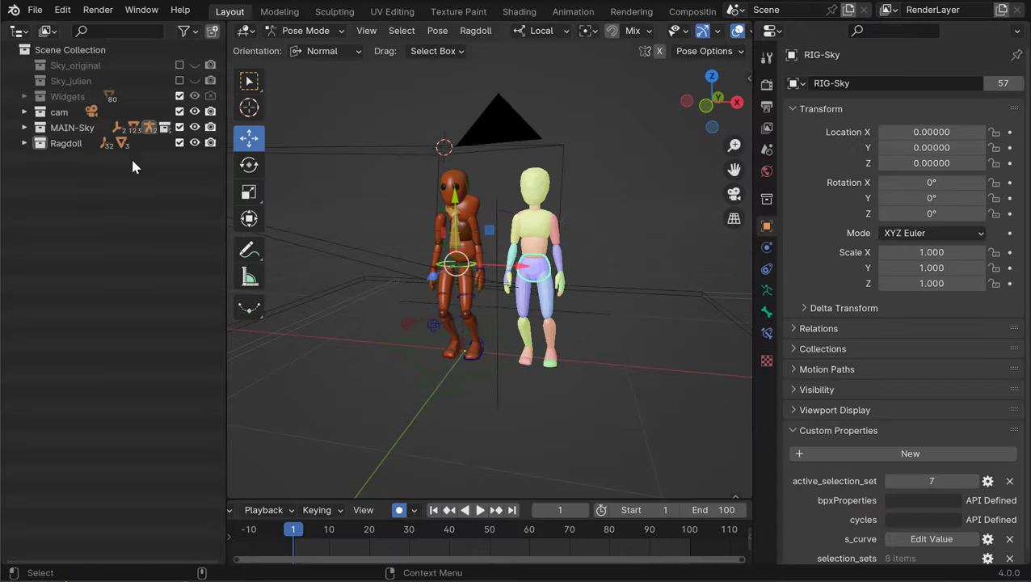
left_click(473, 249)
key("q")
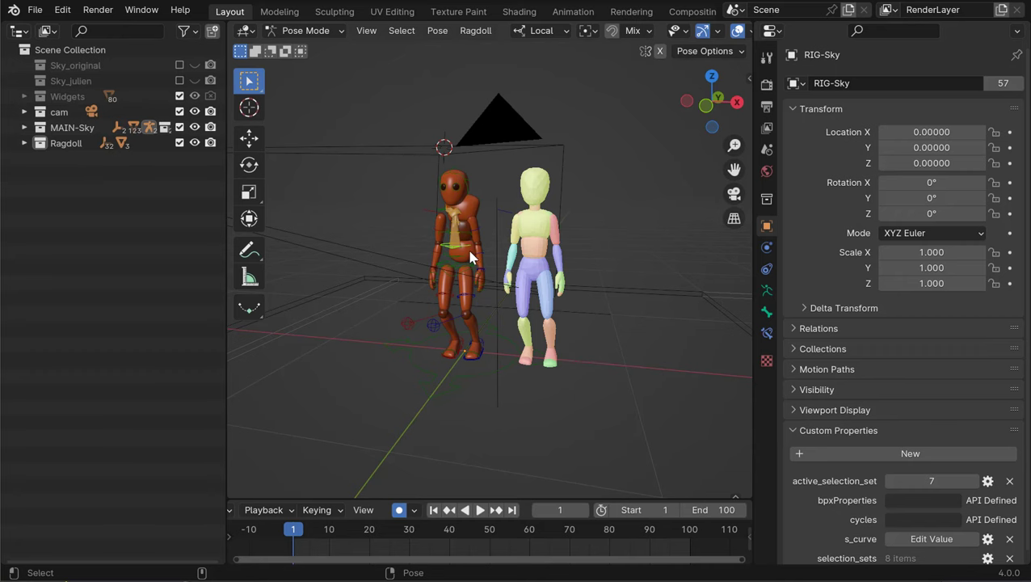
left_click(470, 250)
right_click_drag(471, 250, 501, 283, "alt")
key("f")
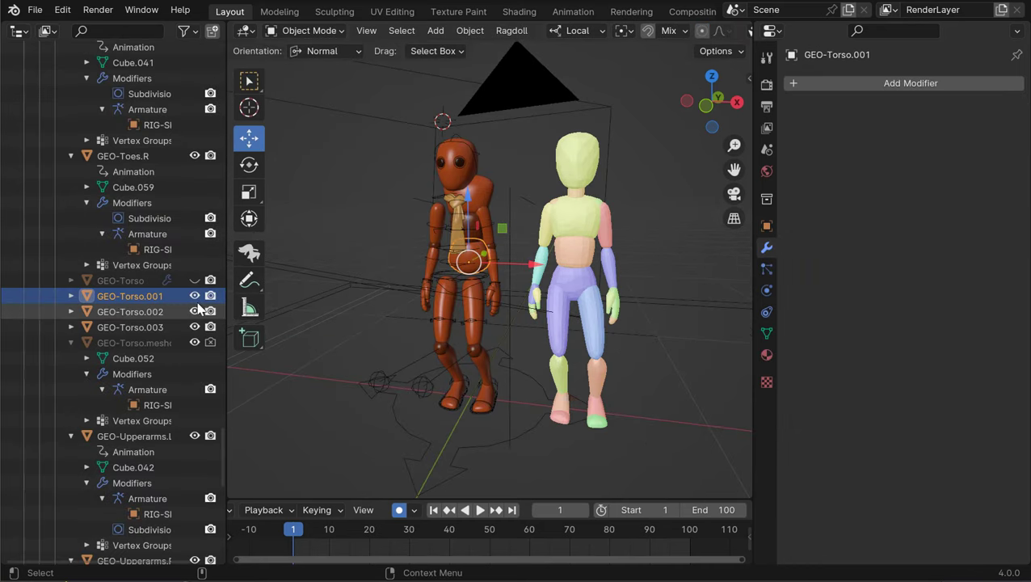
left_click_drag(194, 297, 195, 314)
left_click(195, 326)
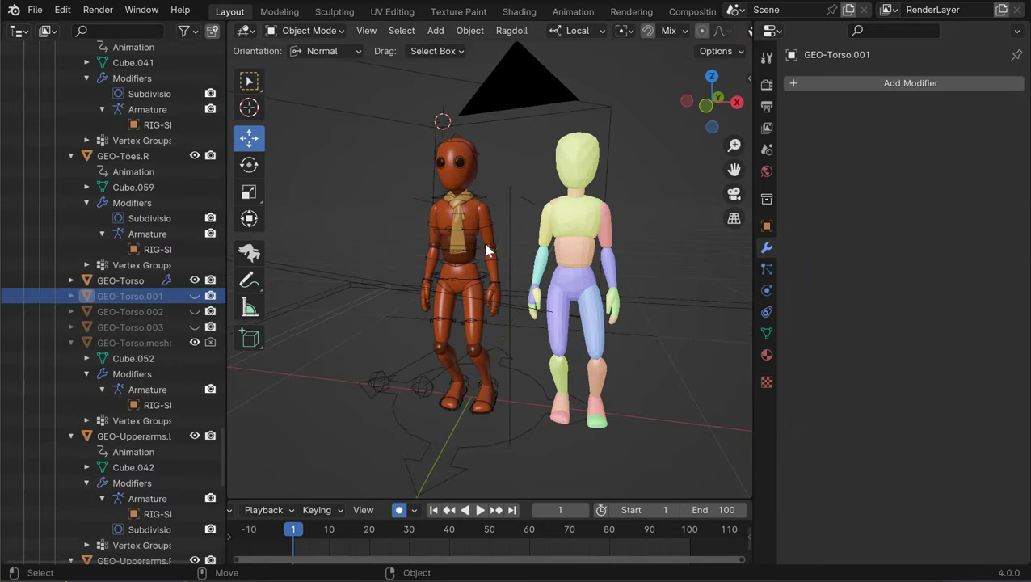
Step: Maximise the viewport, put the rig in Pose Mode and select its root control on the floor
key("ctrl+space")
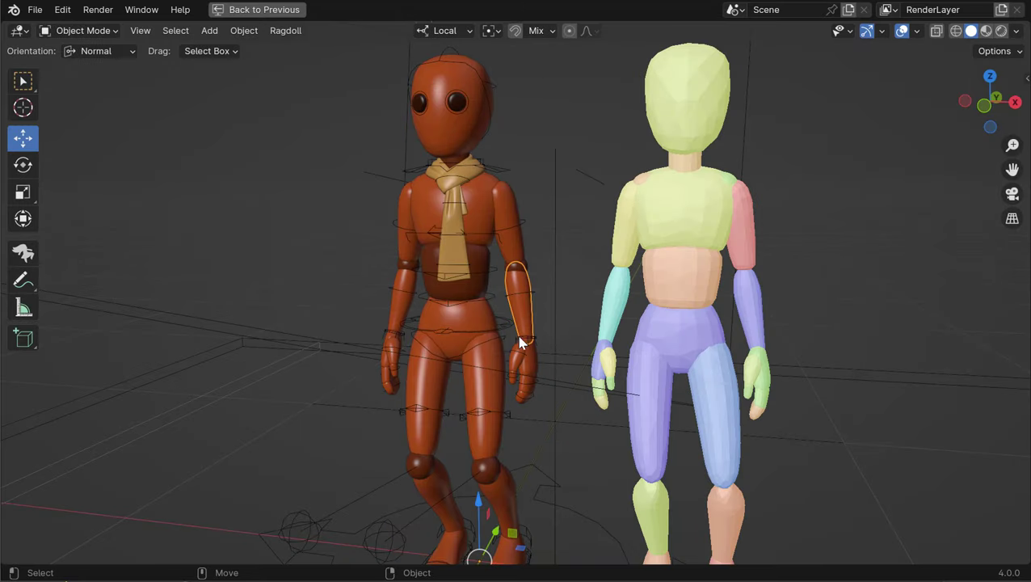
left_click(510, 336)
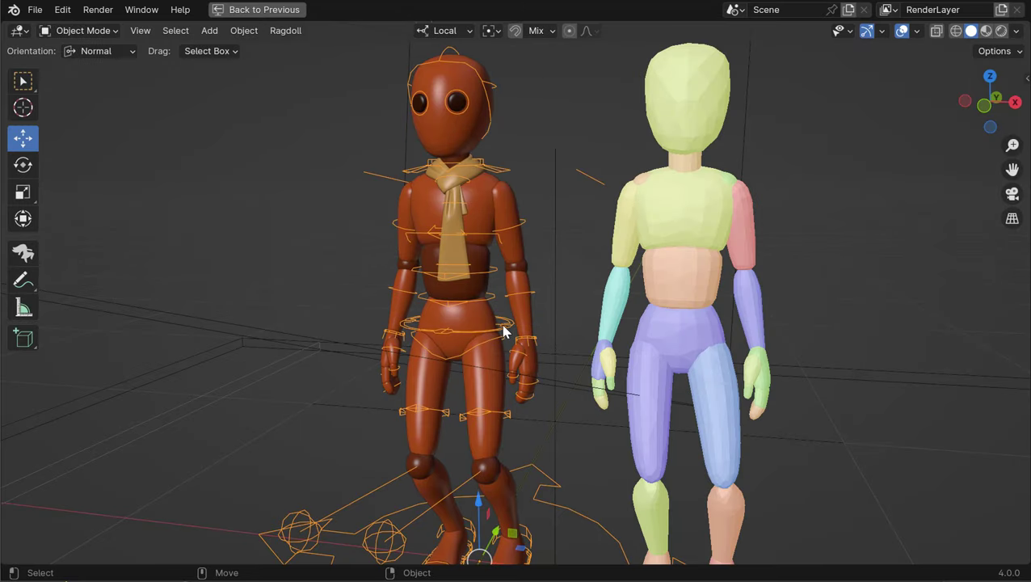
key("ctrl+Tab")
left_click(502, 321)
middle_click_drag(539, 350, 544, 473)
left_click(543, 467)
middle_click_drag(537, 367, 493, 299, "alt")
middle_click_drag(591, 286, 586, 174)
right_click_drag(557, 235, 493, 315, "alt")
Step: Rotate the rig's root control until the character lies horizontally and lift it above the floor
key("e")
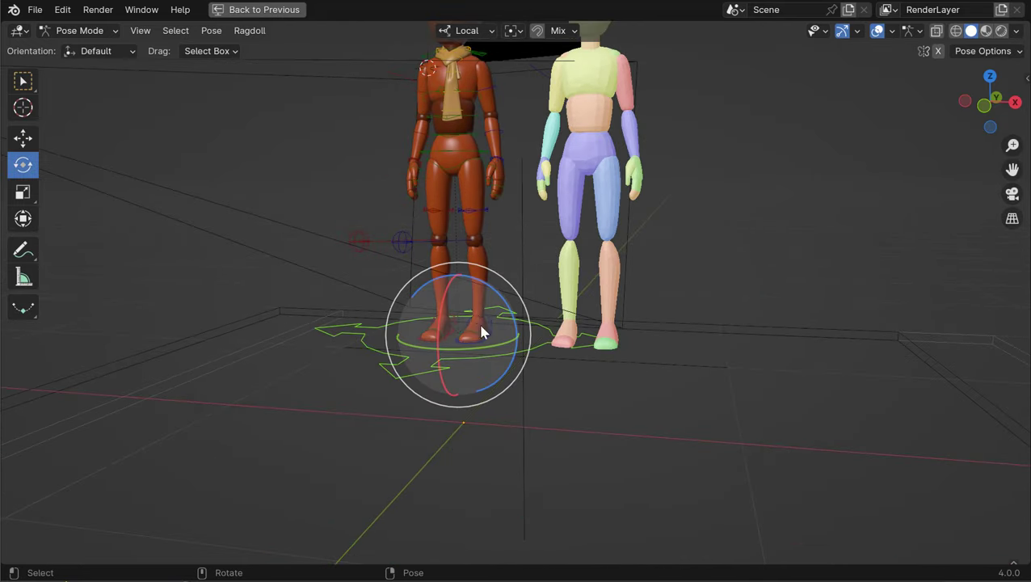
left_click_drag(462, 299, 501, 240)
left_click_drag(439, 343, 487, 260)
key("w")
middle_click_drag(488, 258, 365, 85)
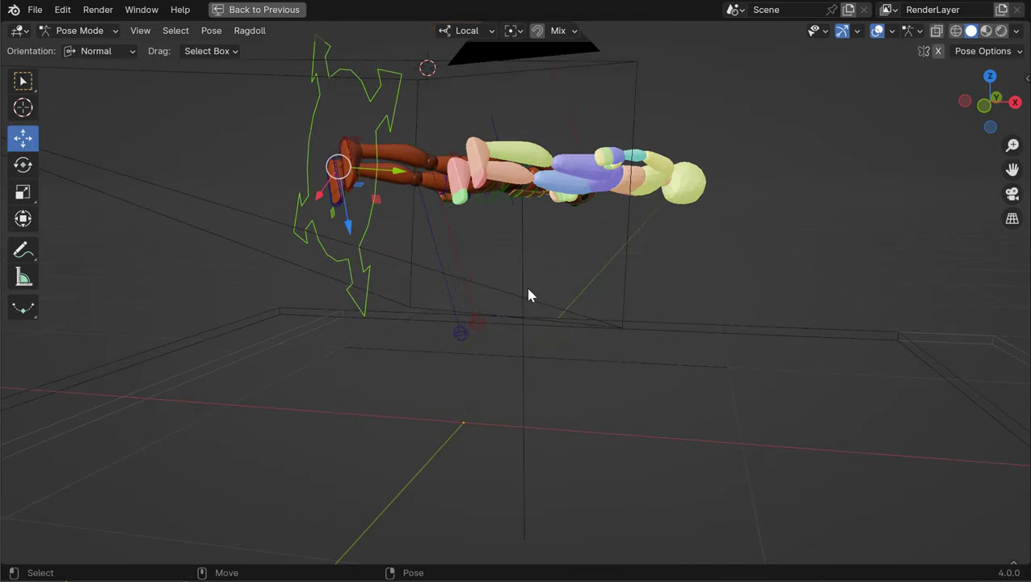
Step: Tilt the root control further so the character hangs head-down at an angle, and play the simulation
left_click_drag(527, 286, 502, 282, "alt")
key("e")
middle_click_drag(534, 266, 423, 242)
key("w")
left_click_drag(454, 326, 464, 330, "alt")
key("space")
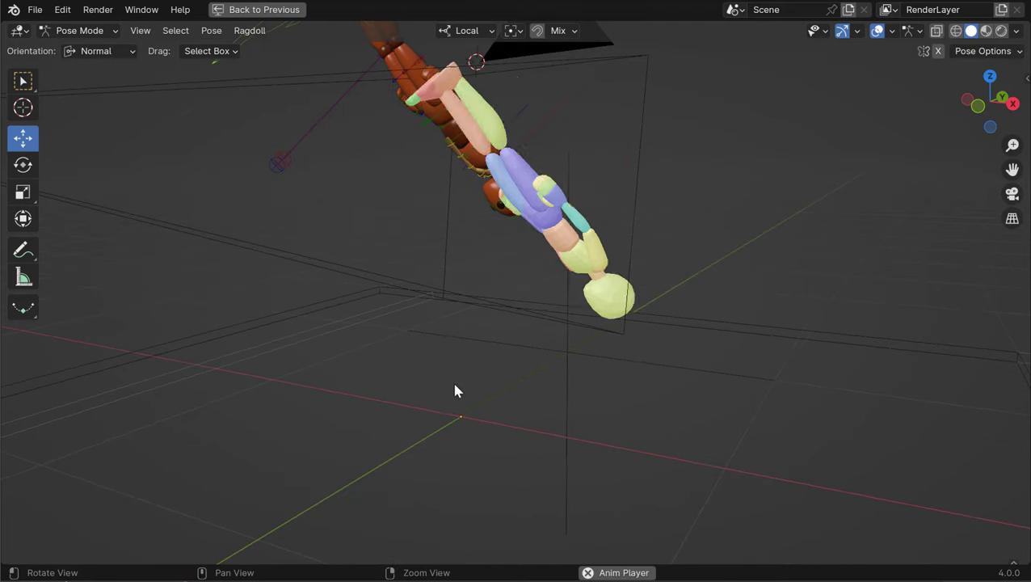
key("Escape")
Step: Turn the root control until the character is upside down, reposition it and play the simulation again
key("e")
middle_click_drag(554, 313, 346, 335)
key("w")
middle_click_drag(356, 338, 435, 353)
key("space")
key("Escape")
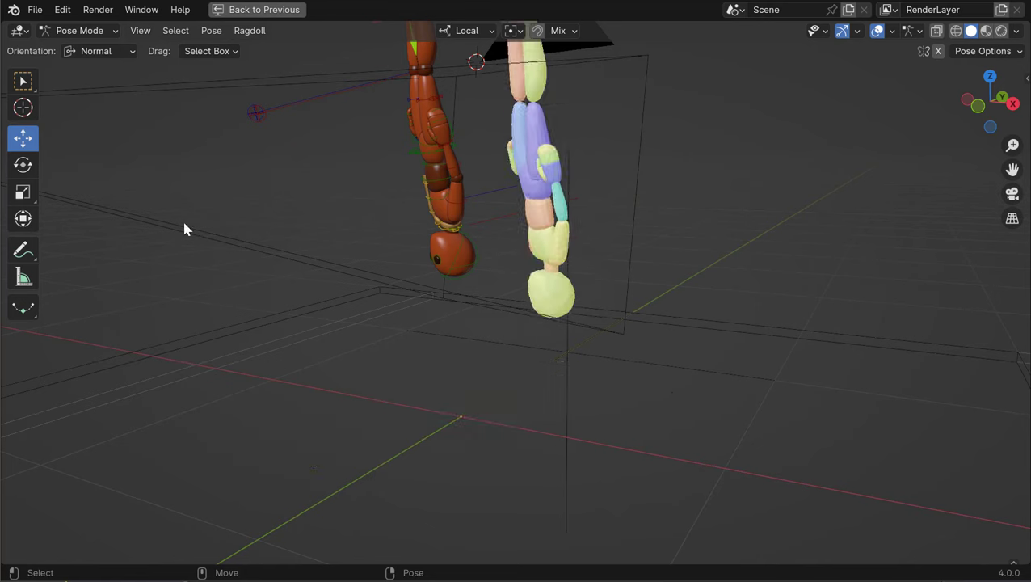
Step: Try further upside-down rotations of the root control, playing the ragdoll's fall after each one
key("e")
middle_click_drag(512, 320, 414, 339)
key("space")
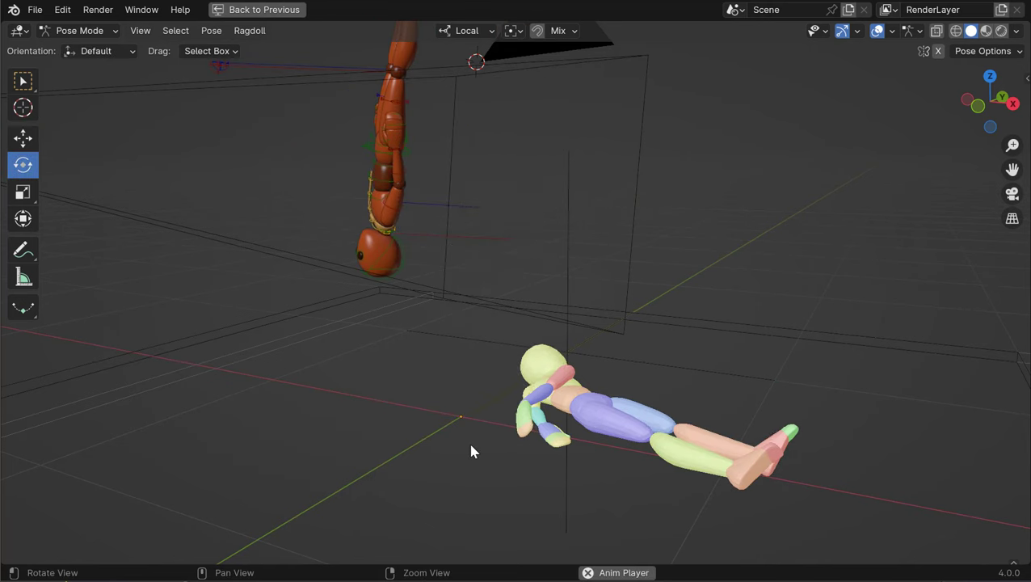
key("Escape")
middle_click_drag(438, 245, 447, 326, "alt")
key("r")
left_click(464, 392)
key("space")
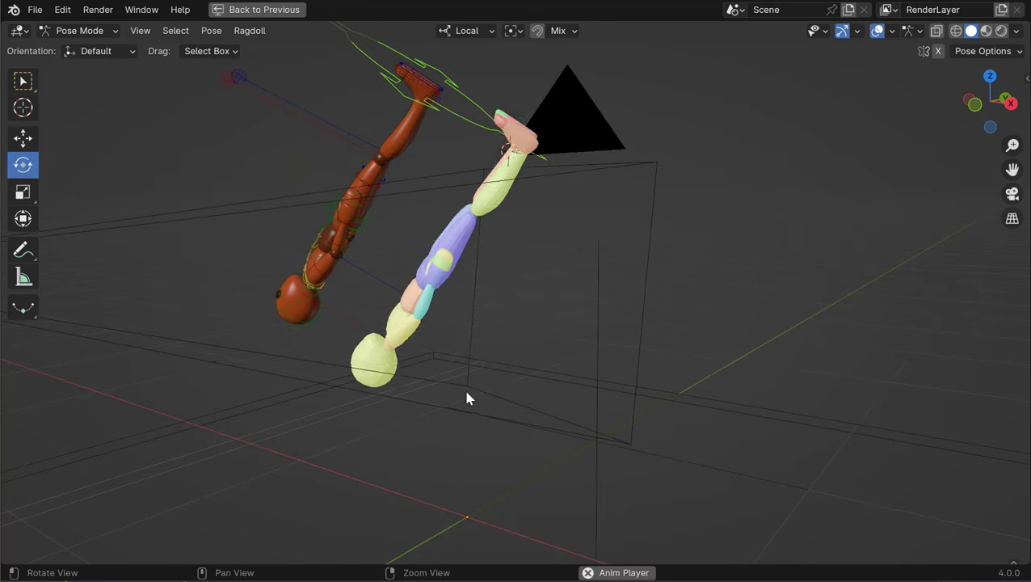
key("Escape")
Step: Freely rotate the root control around several axes to watch the ragdoll markers follow
mouse_move(394, 102)
left_mouse_down()
mouse_move(444, 128)
mouse_move(404, 99)
left_mouse_up()
key("r")
key("r")
left_click(404, 109)
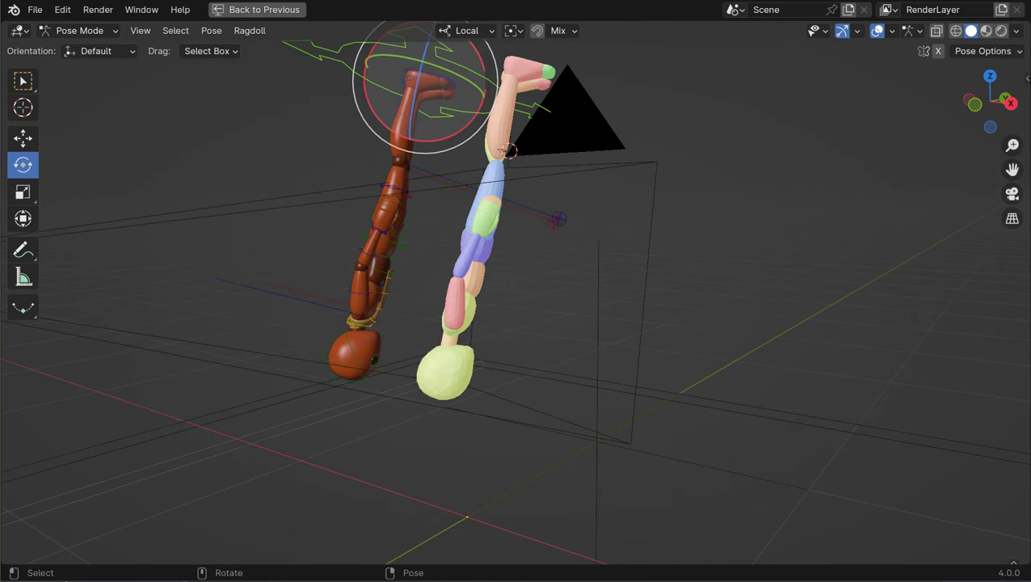
key("r")
key("r")
left_click(495, 218)
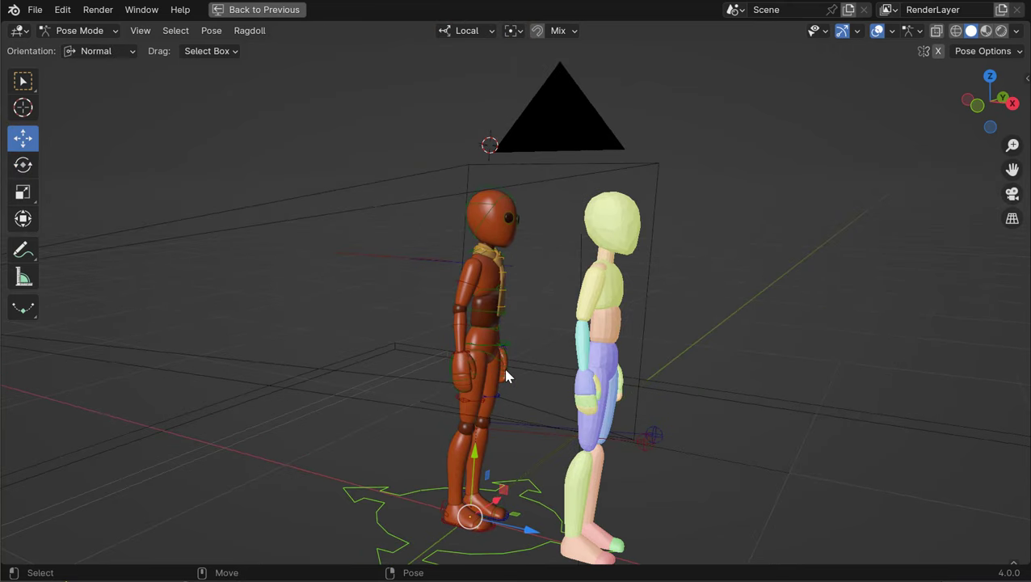
Step: Clear the root control's transforms to stand the character upright again
key("alt+r")
middle_click_drag(506, 369, 522, 275, "shift")
middle_click_drag(522, 307, 572, 308)
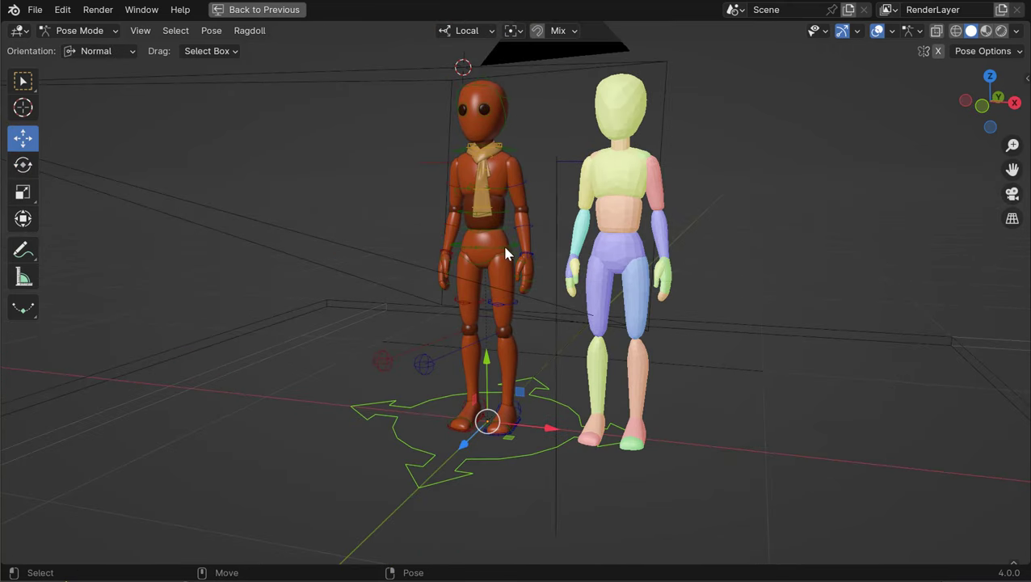
Step: Select the rig's torso control and lower it so the character's knees bend
left_click(502, 244)
middle_click_drag(504, 267, 533, 274)
key("g")
middle_click_drag(519, 316, 520, 320)
right_click_drag(519, 319, 522, 287, "alt")
Step: Select the left upper arm control and rotate it to raise the arm forward
key("q")
left_click(524, 233)
key("e")
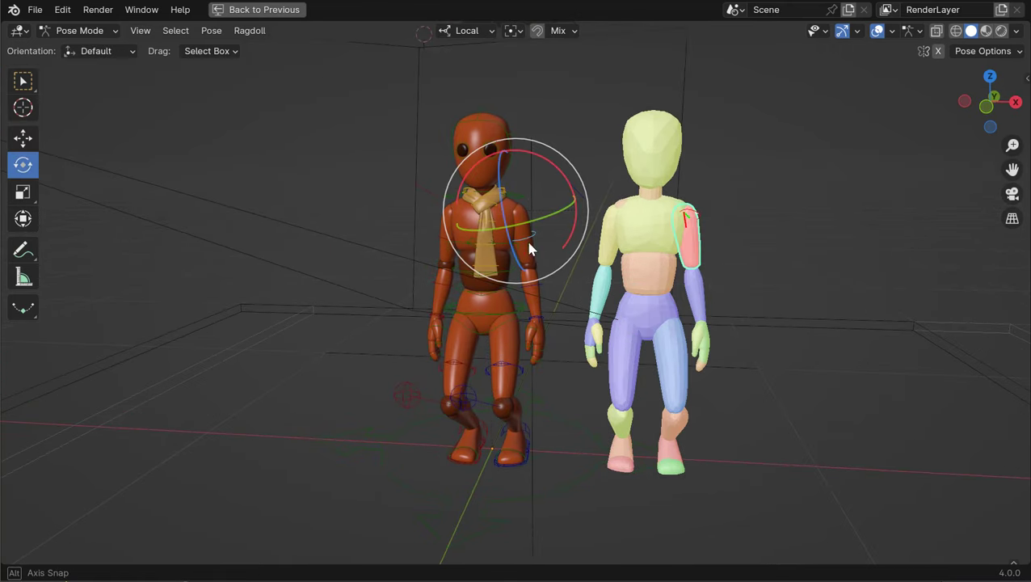
left_click_drag(527, 239, 539, 242, "alt")
left_click_drag(539, 243, 531, 191)
key("q")
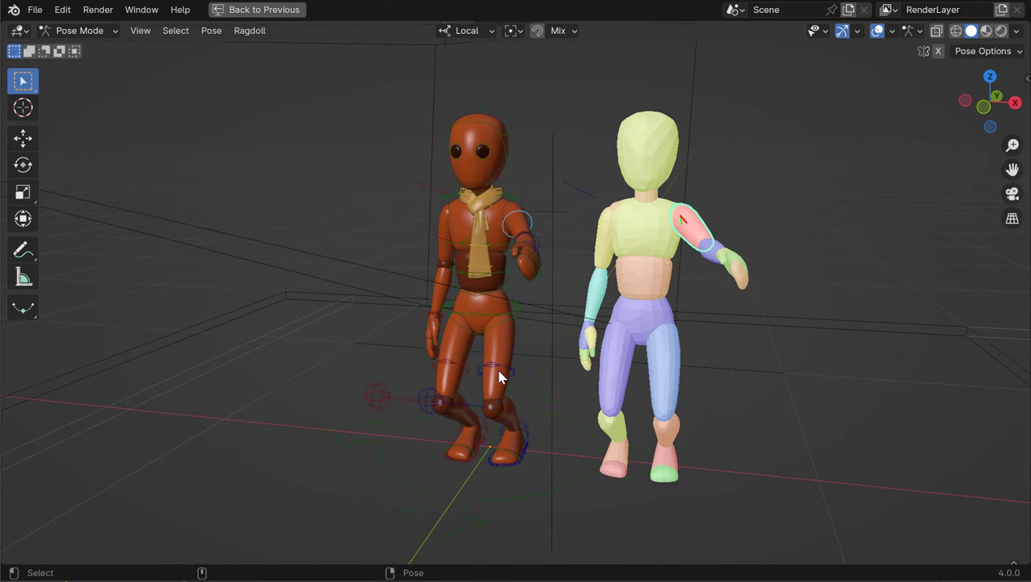
Step: Move the left foot control backwards behind the body and play the simulation from the side
left_click(528, 449)
key("w")
left_click_drag(527, 446, 553, 404, "alt")
left_click_drag(495, 434, 517, 428, "alt")
key("space")
key("Escape")
left_click_drag(439, 351, 402, 282, "alt")
key("space")
key("space")
key("space")
key("Escape")
Step: Switch to wireframe shading and examine the left foot marker and its joint limits up close
right_click_drag(345, 292, 404, 296, "alt")
middle_click_drag(404, 296, 407, 257, "alt")
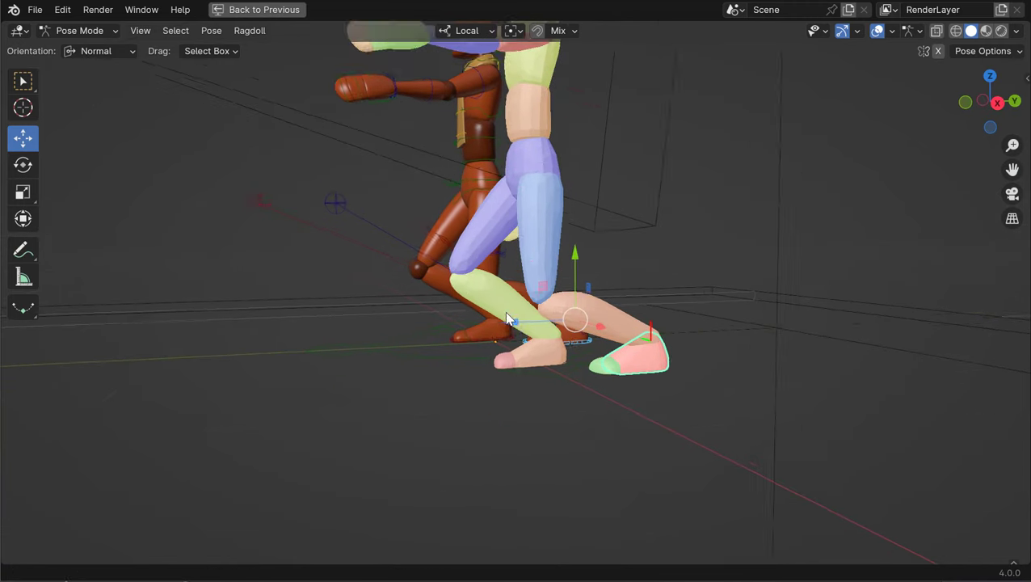
left_click_drag(533, 360, 558, 355, "alt")
right_click_drag(562, 359, 645, 362, "alt")
left_click_drag(645, 362, 629, 370, "alt")
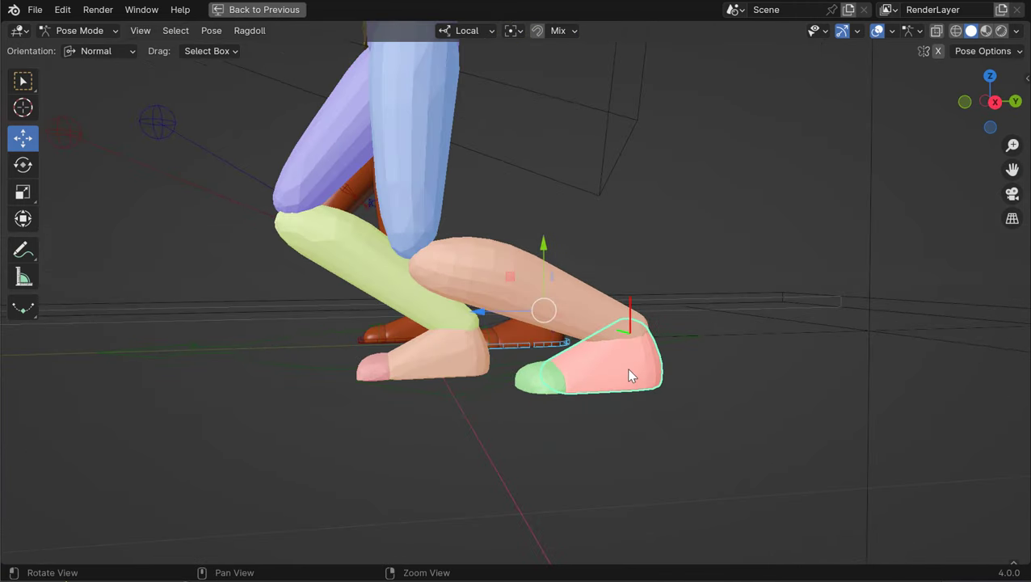
left_click(955, 29)
mouse_move(771, 179)
middle_mouse_down()
mouse_move(633, 356)
mouse_move(678, 340)
mouse_move(619, 325)
mouse_move(626, 340)
mouse_move(644, 323)
middle_mouse_up()
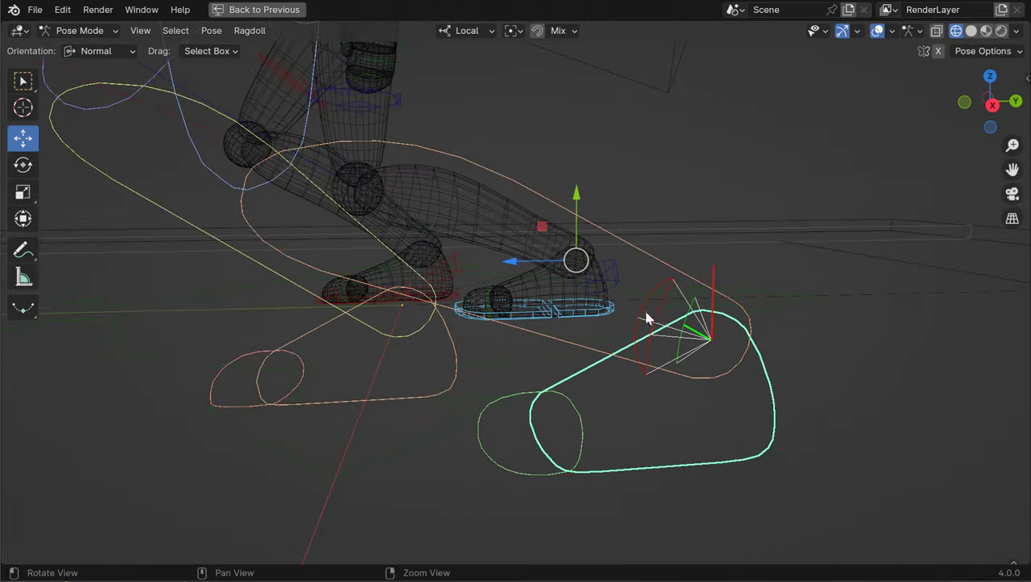
middle_click_drag(713, 297, 699, 287)
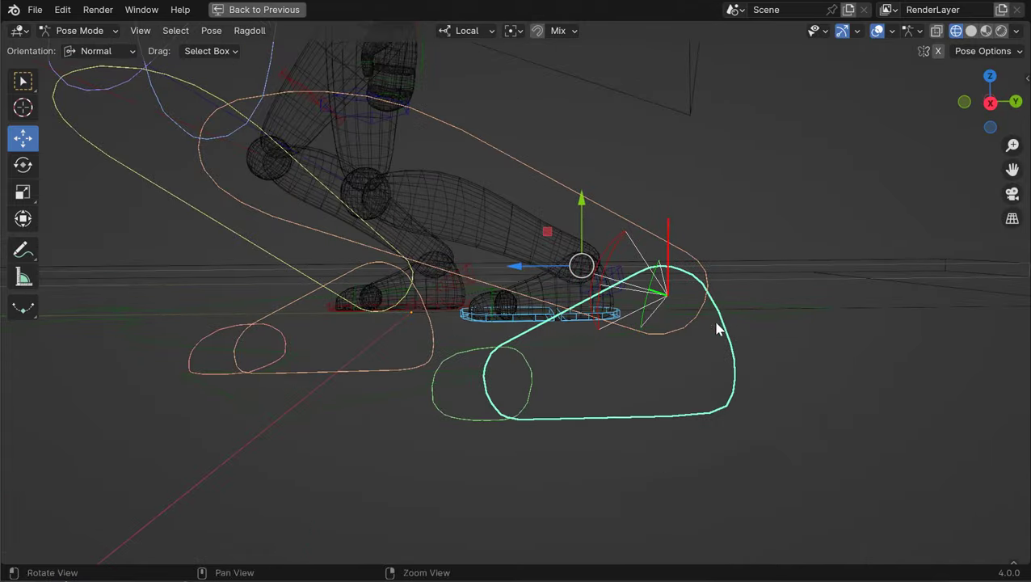
middle_click_drag(716, 329, 694, 250)
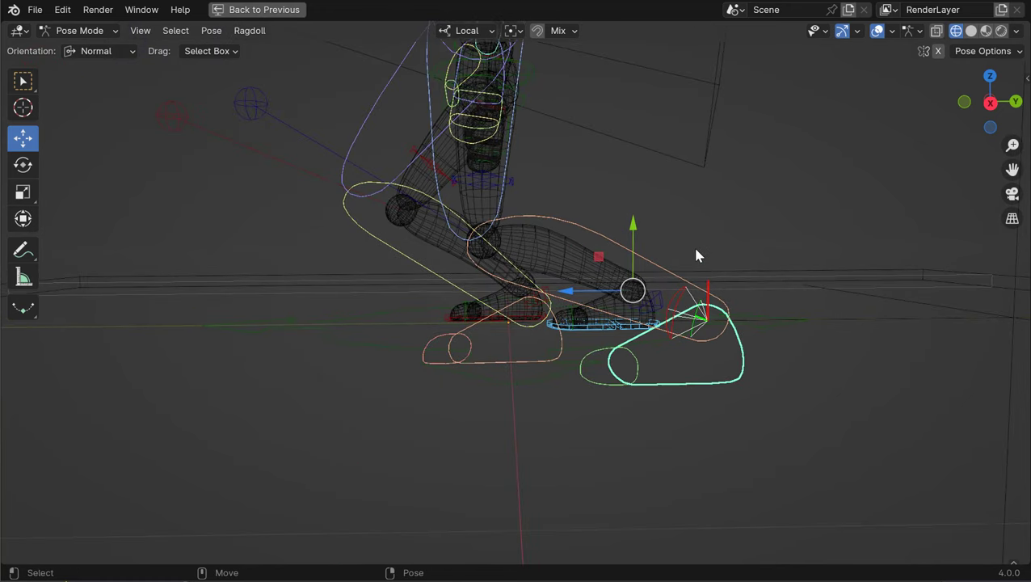
Step: Return to Object Mode and open the left foot marker's joint limits with the Ragdoll manipulator
key("ctrl+Tab")
left_click(313, 220)
left_click(709, 369)
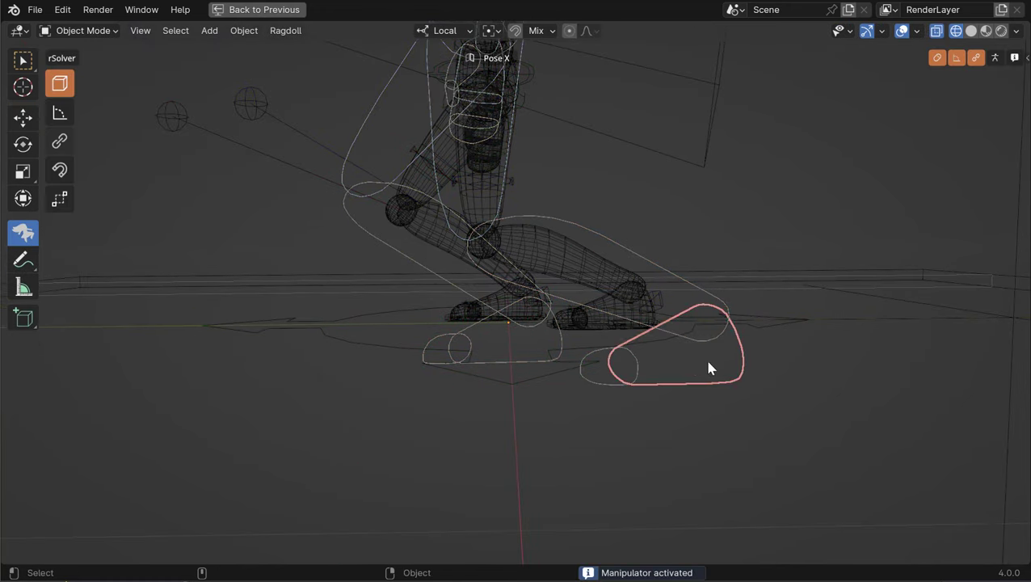
left_click(59, 113)
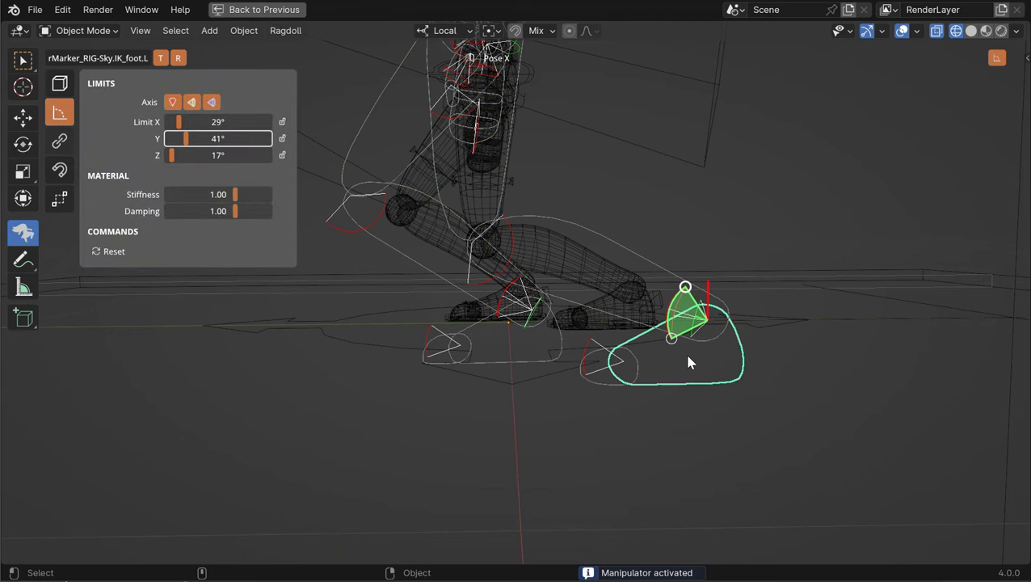
mouse_move(688, 359)
middle_mouse_down()
mouse_move(658, 368)
mouse_move(667, 368)
mouse_move(655, 291)
middle_mouse_up()
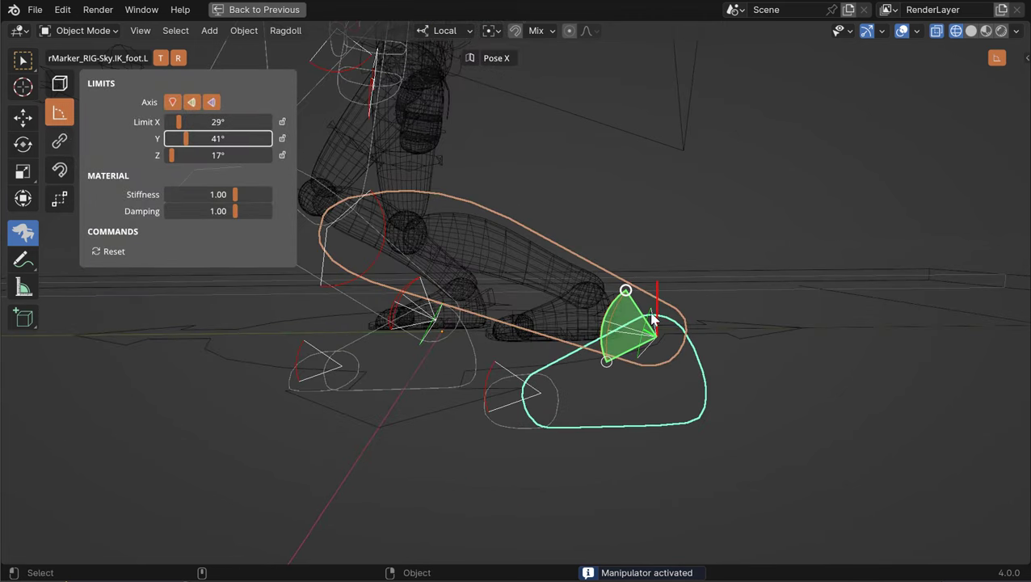
Step: Turn on Pose X mirroring, widen the left foot marker's Y limit to 59°, and leave the manipulator
middle_click_drag(649, 359, 616, 302)
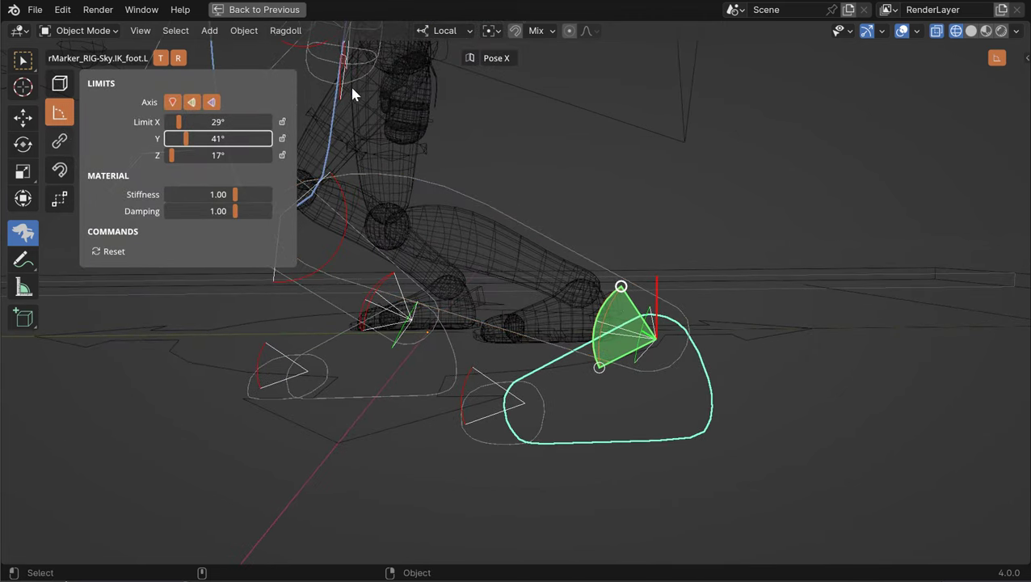
left_click(469, 57)
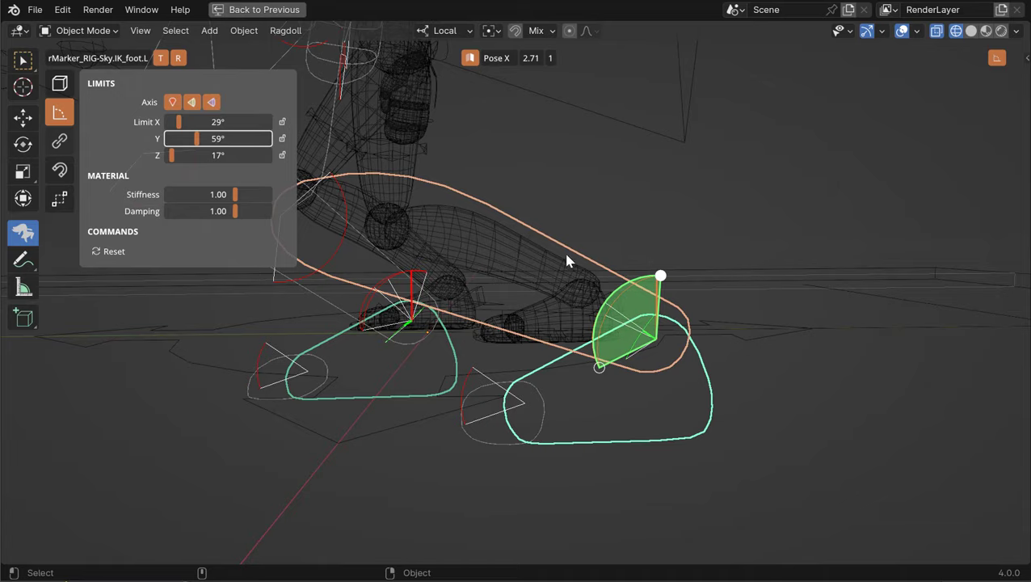
middle_click_drag(565, 261, 598, 333)
scroll(602, 328, "down", 2)
left_click(666, 229)
Step: Play the ragdoll simulation in wireframe with the whole figure in view, and rewind to the first frame
scroll(666, 229, "down", 2)
middle_click_drag(665, 231, 584, 295, "alt")
left_click_drag(584, 295, 628, 343, "alt")
key("space")
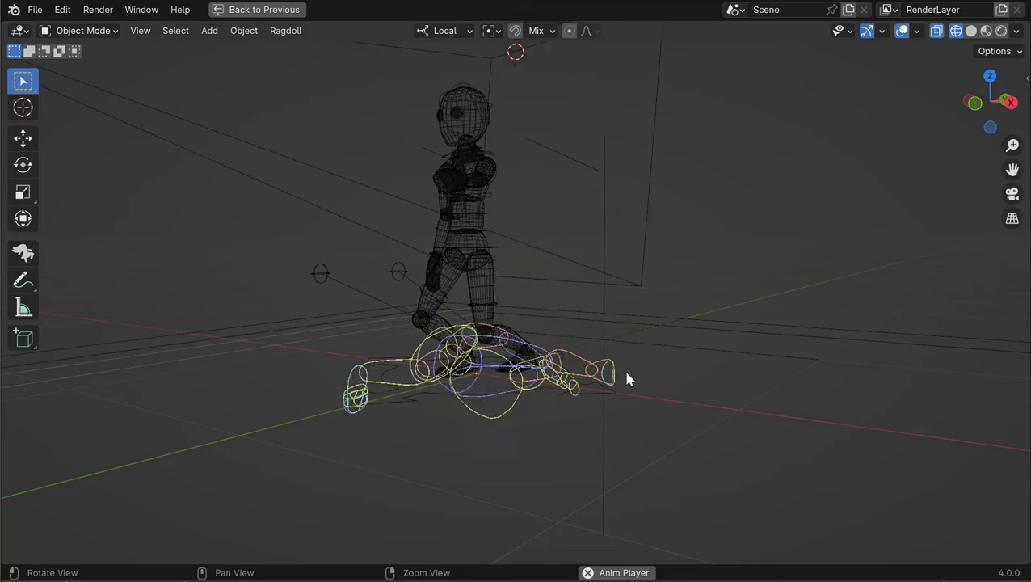
key("space")
key("shift+Left")
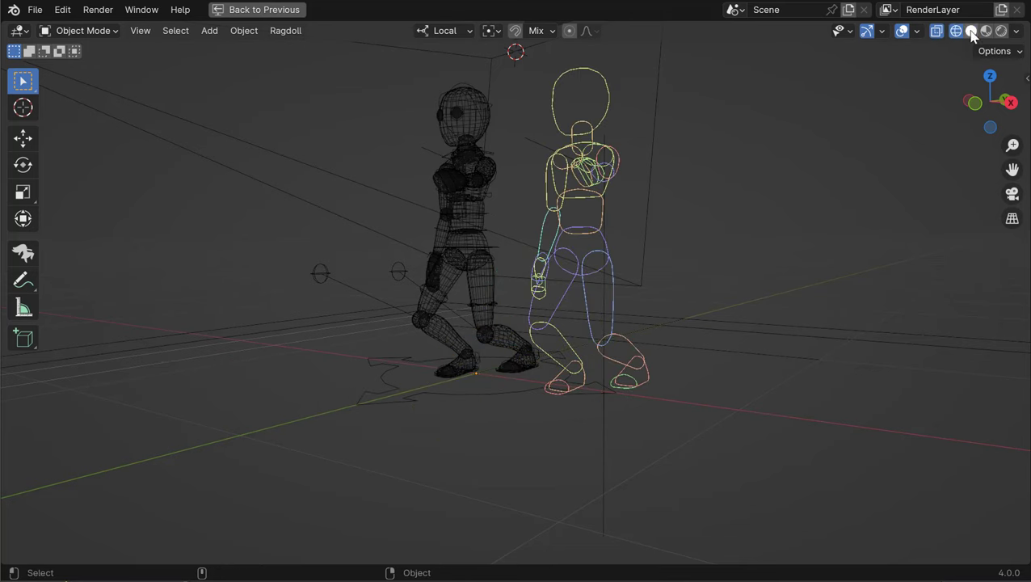
Step: Switch to solid shading, play and scrub the ragdoll fall from several angles, and return to the starting pose
left_click(971, 31)
middle_click_drag(682, 253, 726, 300)
key("space")
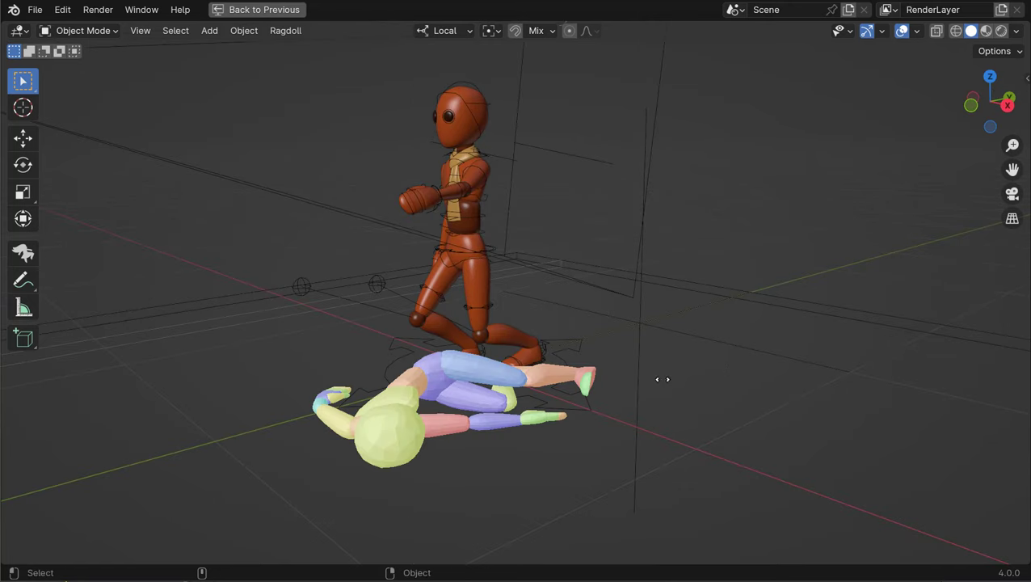
left_click_drag(662, 379, 294, 339)
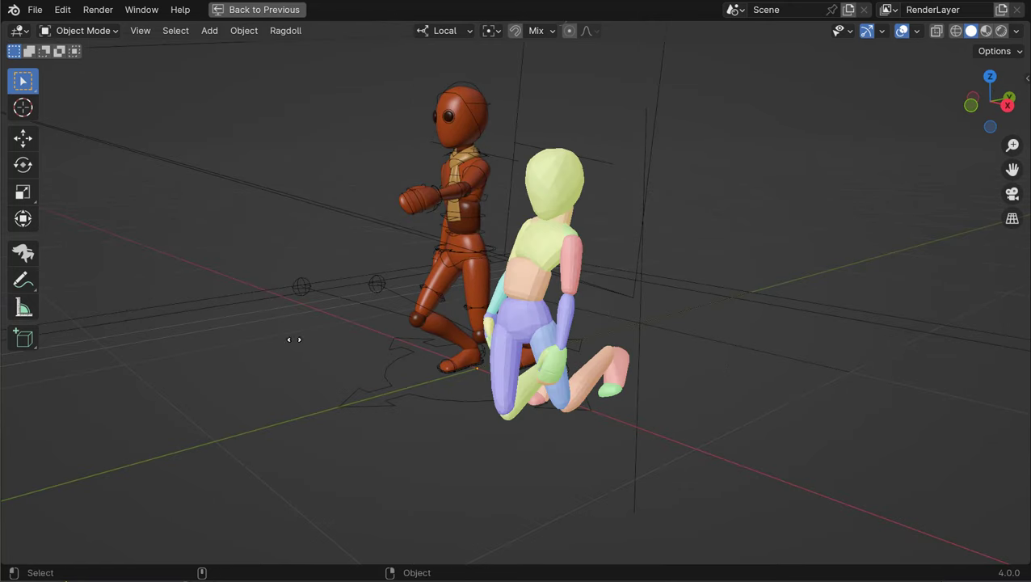
middle_click_drag(444, 329, 405, 340)
key("space")
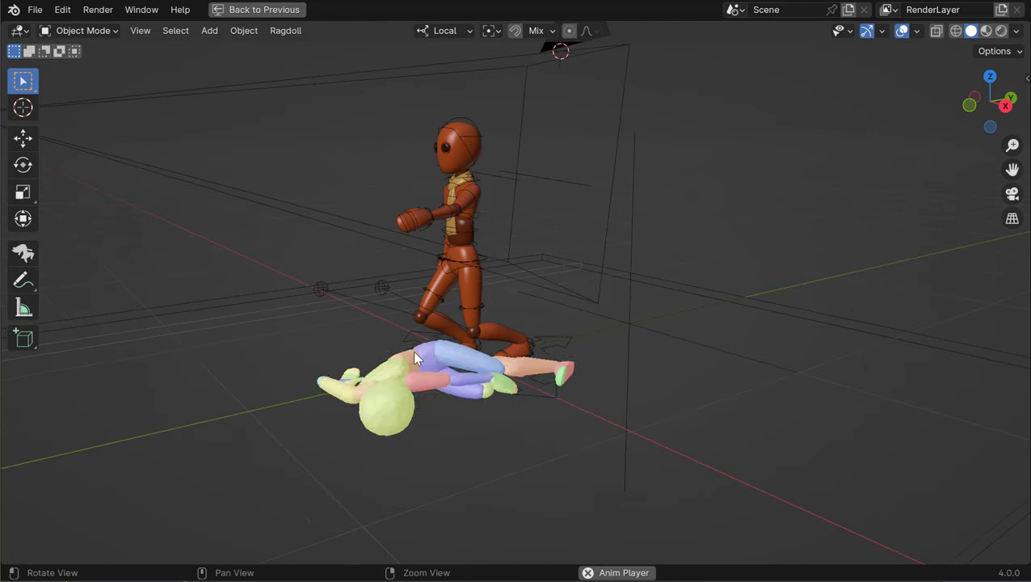
left_click_drag(507, 339, 420, 337)
left_click(632, 226)
left_click_drag(632, 226, 632, 251, "alt")
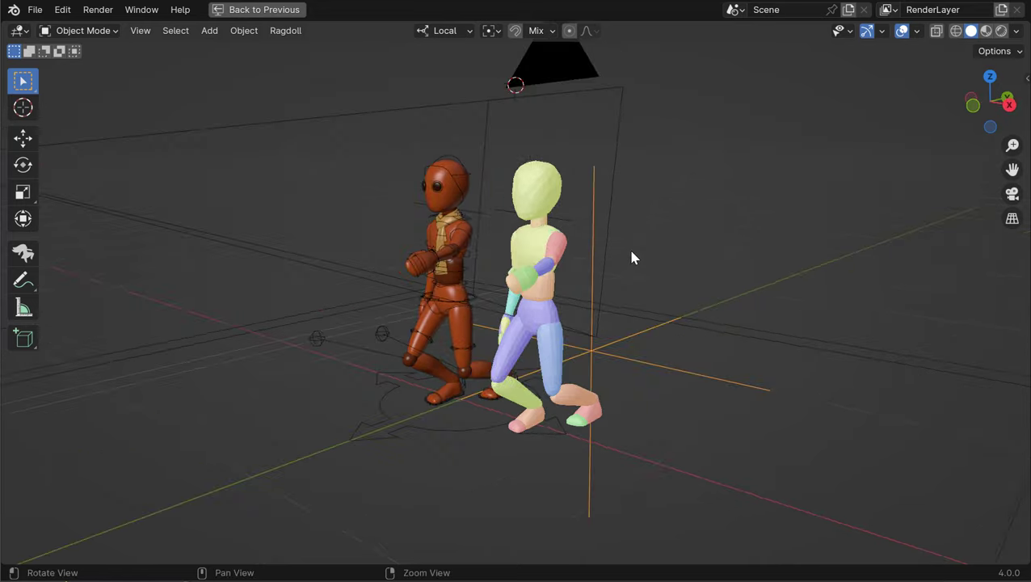
Step: Record the Ragdoll simulation onto the rig with Auto Cache and Update Viewport enabled
left_click(286, 30)
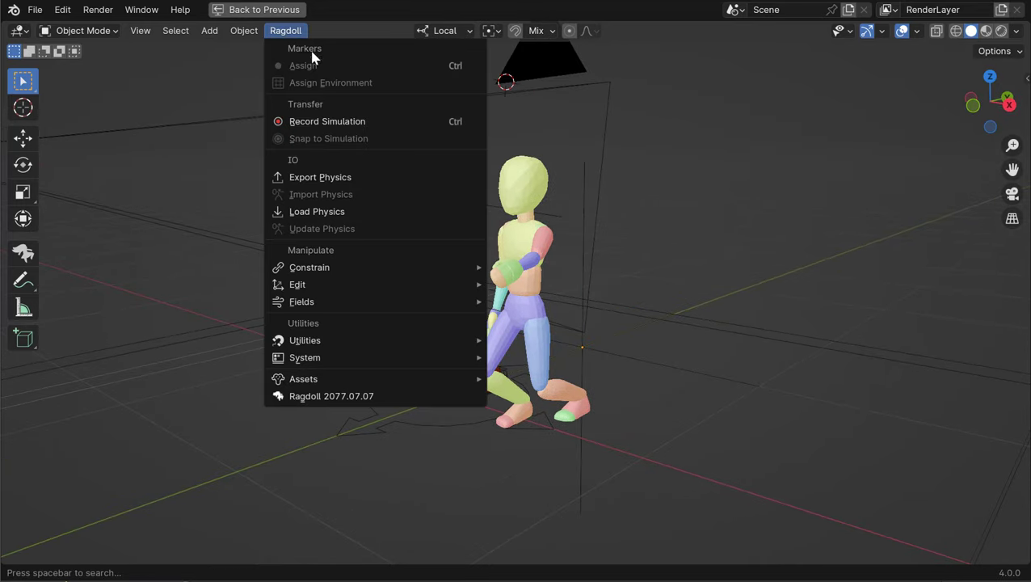
left_click(314, 123)
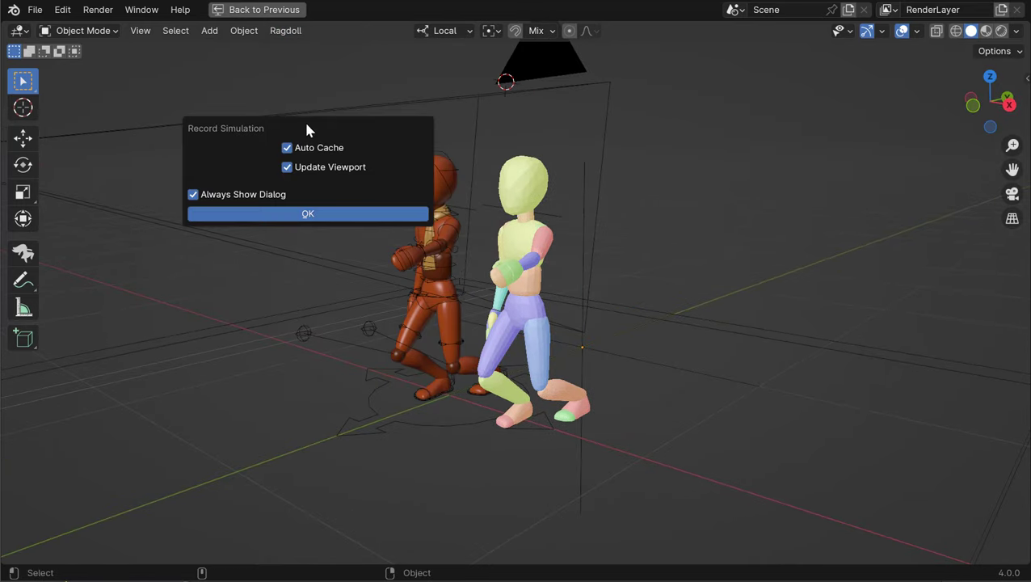
left_click(266, 215)
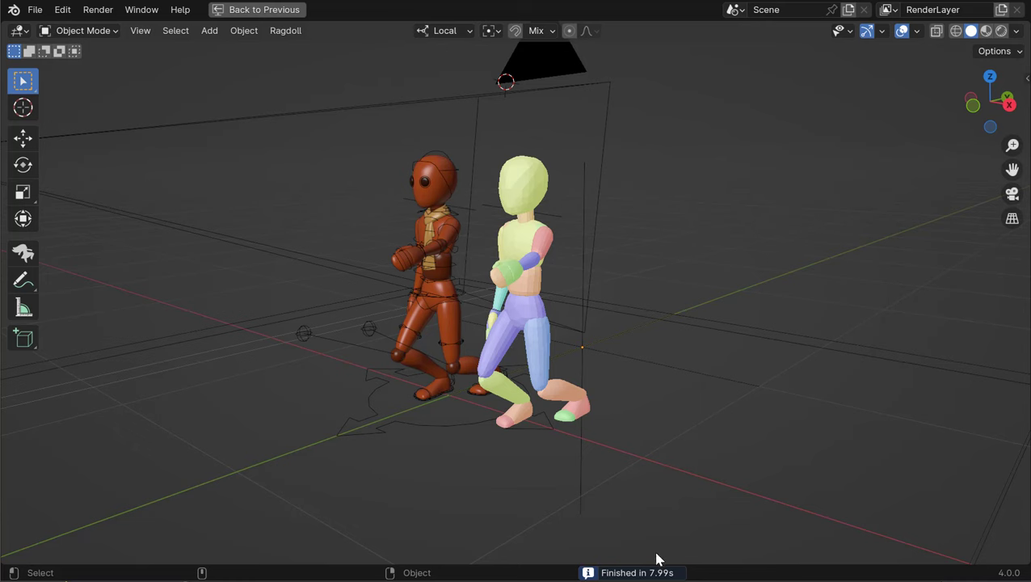
Step: Play and scrub the recorded simulation from the front, comparing the character with its markers
key("space")
middle_click_drag(580, 310, 674, 350)
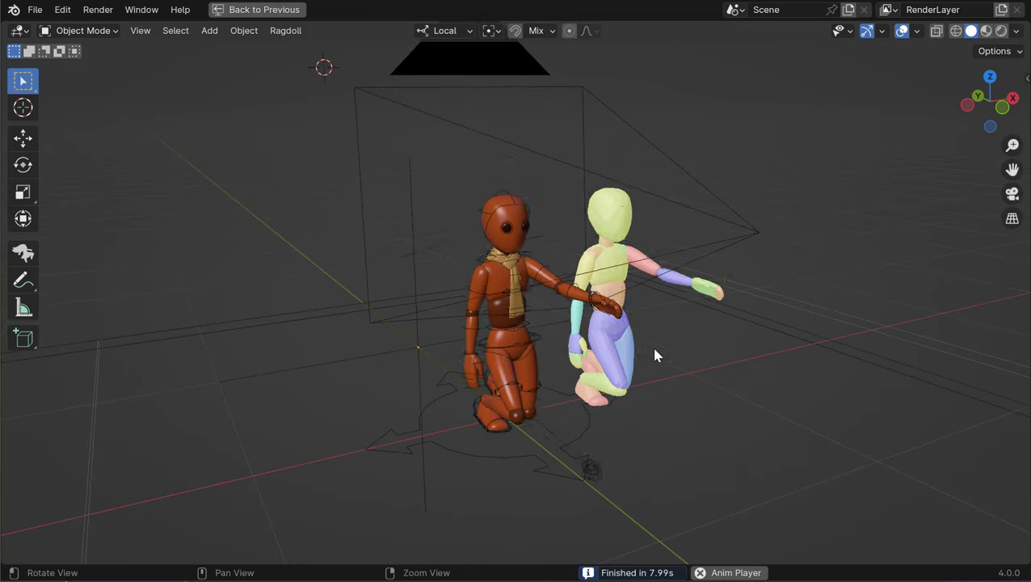
key("space")
left_click_drag(729, 377, 56, 249)
left_click_drag(551, 274, 470, 263, "alt")
Step: Restore the full workspace layout, collapse the cam and MAIN-Sky collections, and exclude the Ragdoll collection from the view layer
key("ctrl+space")
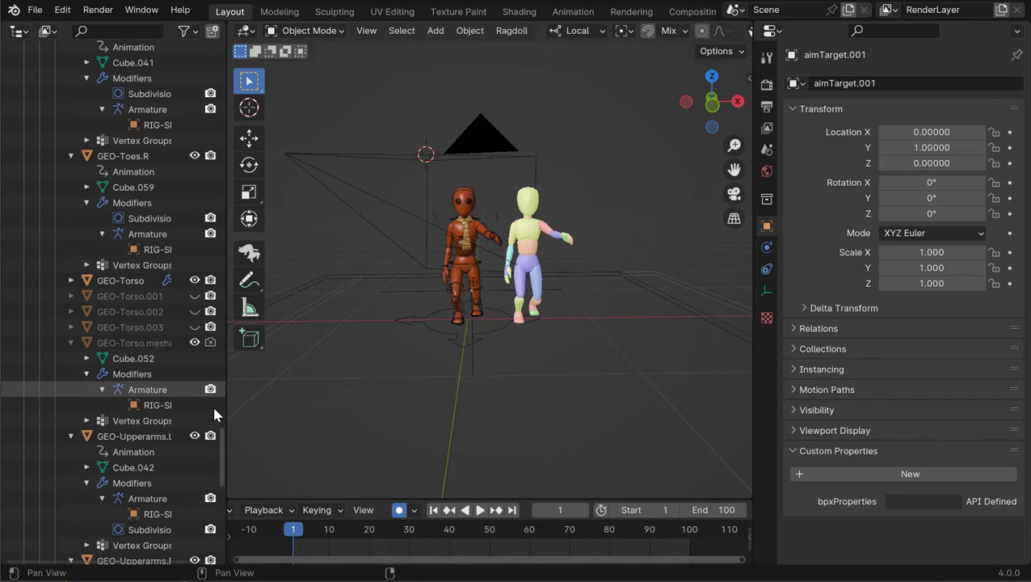
scroll(73, 243, "up", 12)
scroll(40, 130, "down", 1)
left_click(40, 125)
left_click(24, 110)
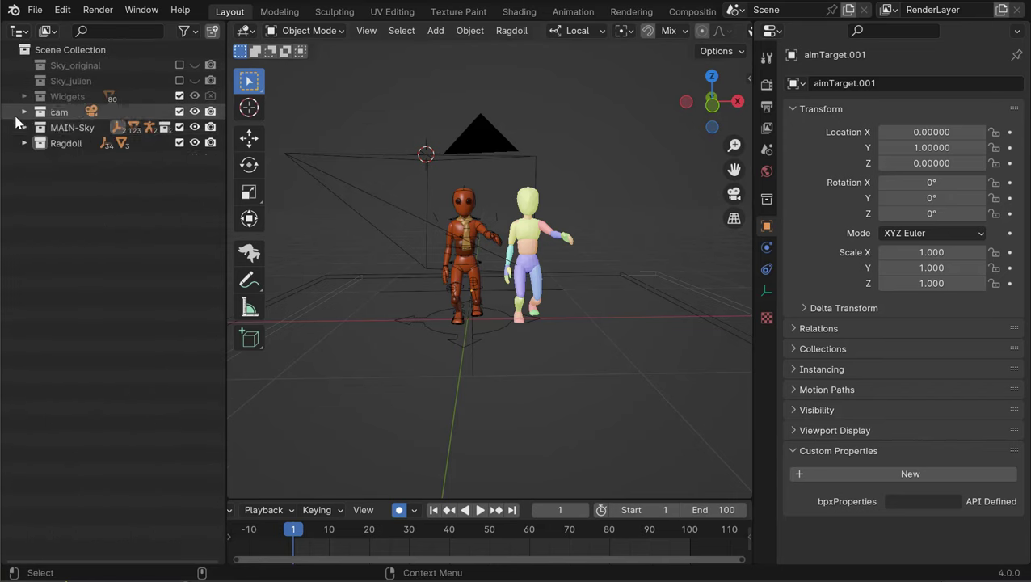
left_click(180, 143)
Step: Replay the recorded fall on the character alone from several angles, rewinding to the first frame each time
middle_click_drag(533, 262, 585, 358)
key("space")
key("space")
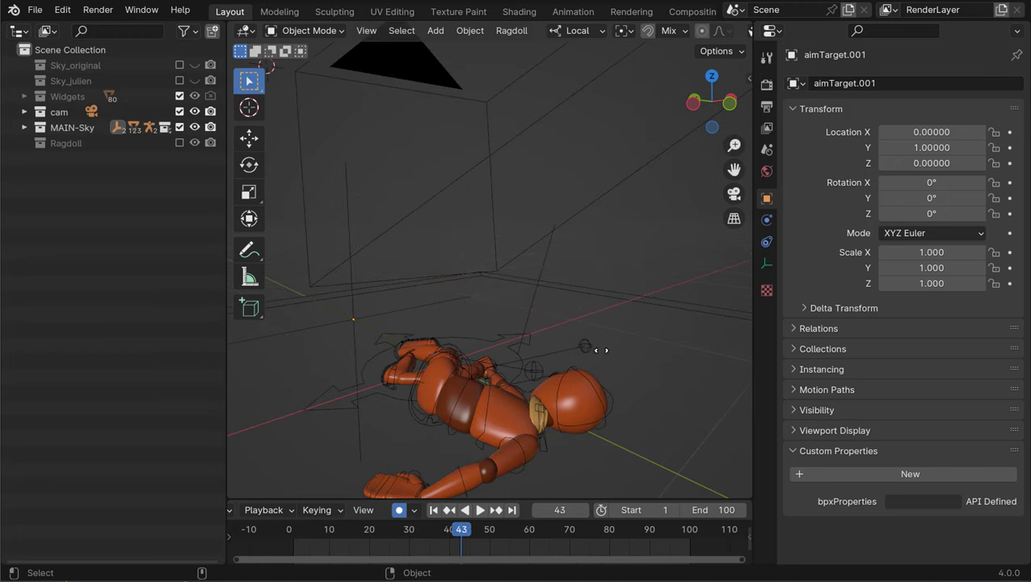
key("shift+Left")
left_click_drag(487, 286, 415, 291, "alt")
key("space")
middle_click_drag(439, 331, 473, 332)
key("shift+Left")
middle_click_drag(446, 247, 522, 202)
left_click_drag(530, 212, 519, 232, "alt")
key("space")
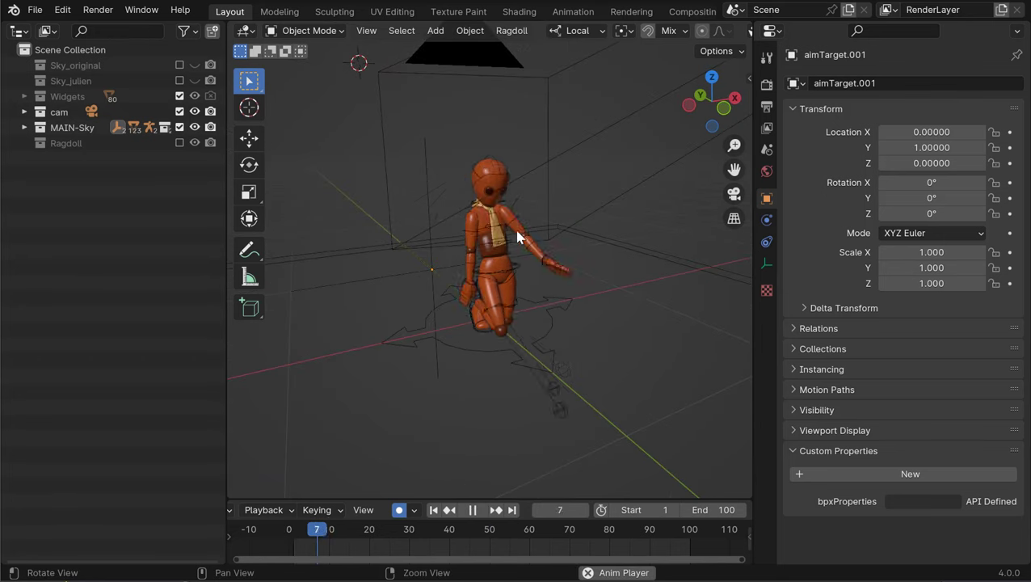
key("space")
key("shift+Left")
left_click_drag(495, 272, 478, 255, "alt")
middle_click_drag(477, 257, 546, 240)
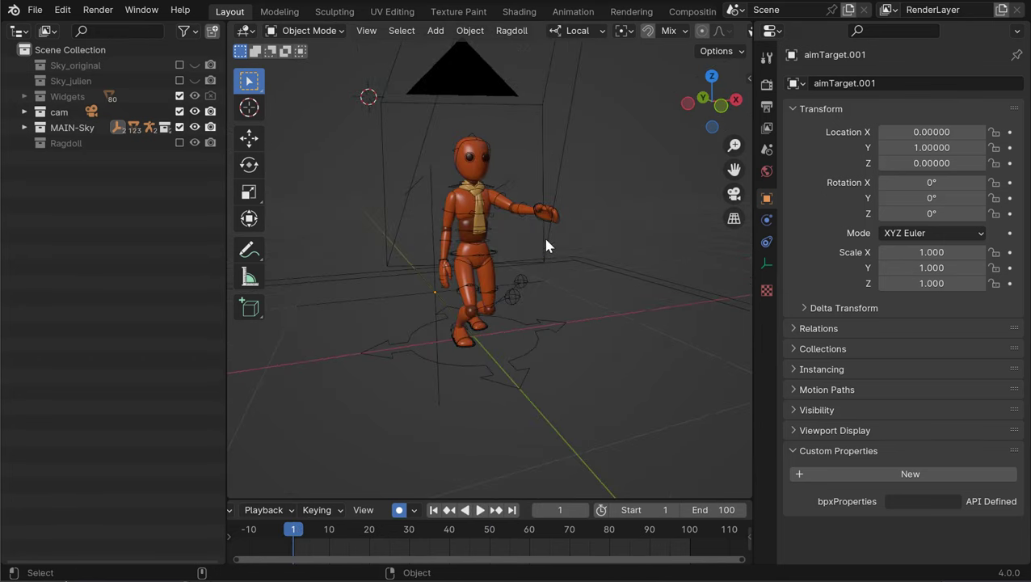
Step: Include the Ragdoll collection in the view layer again and delete all Ragdoll physics from the scene
left_click(179, 142)
middle_click_drag(455, 237, 492, 105)
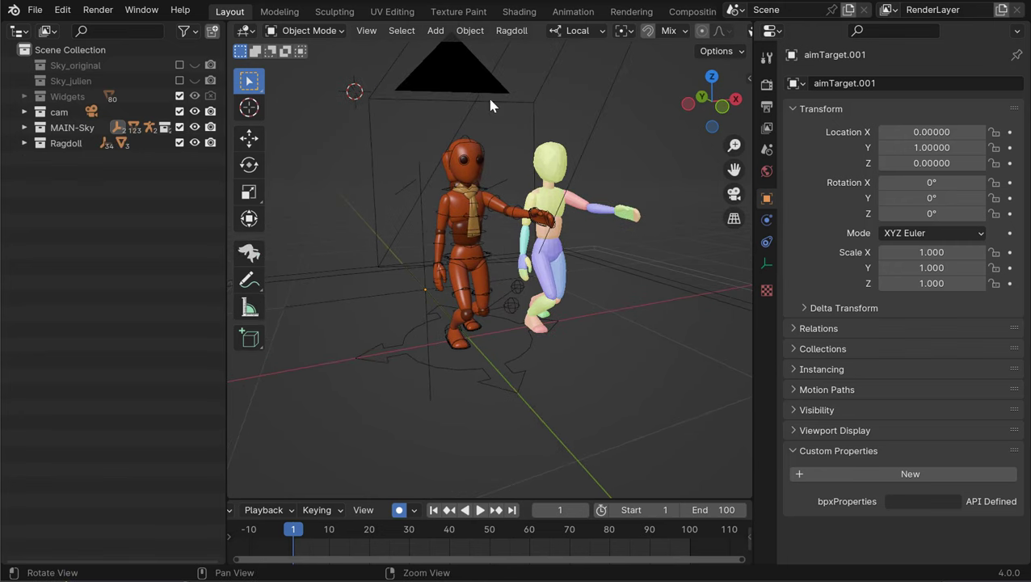
left_click(511, 31)
mouse_move(553, 359)
left_click(747, 361)
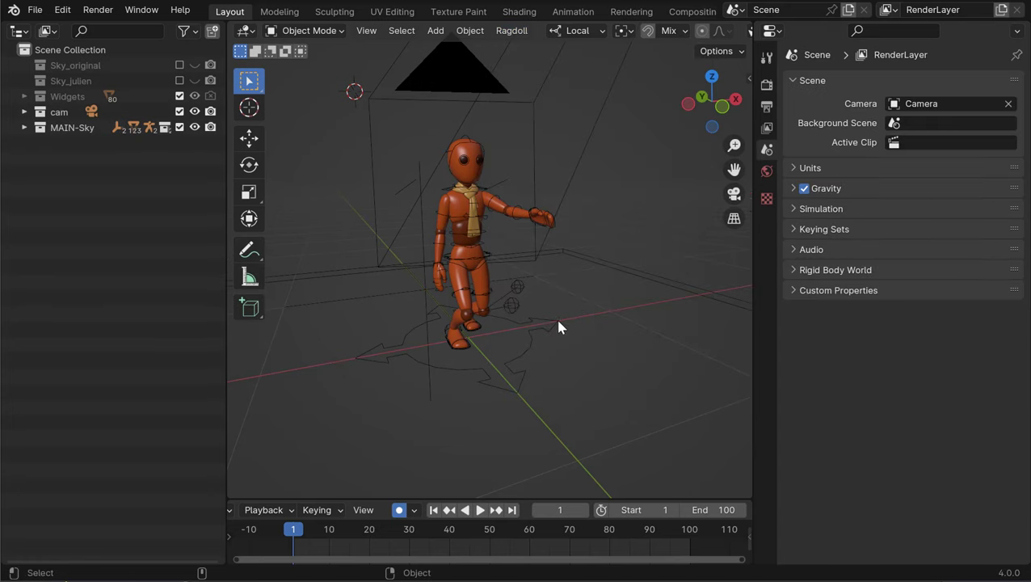
Step: Play the recorded animation from several angles to check the rig's motion without any Ragdoll physics
key("space")
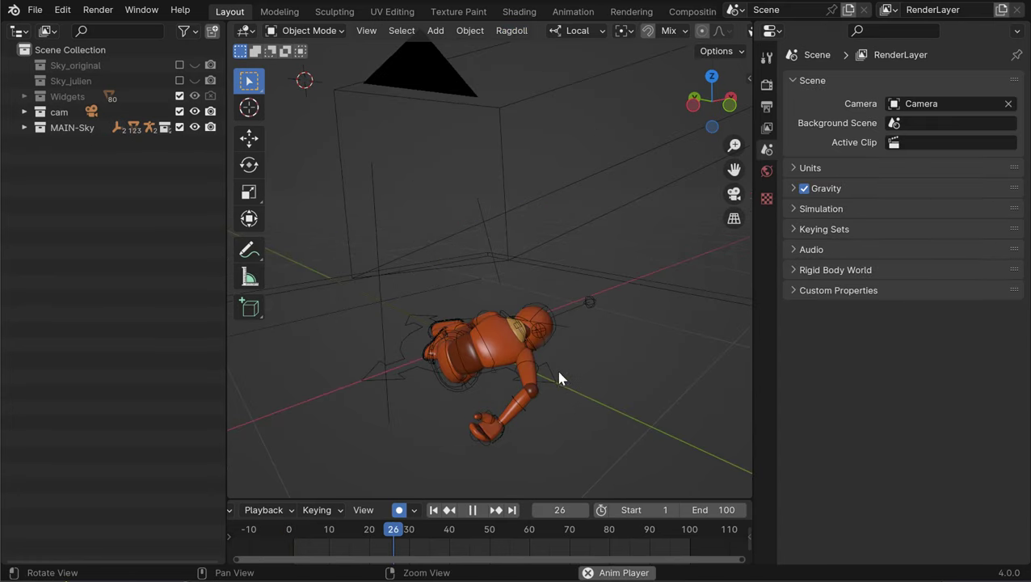
key("space")
left_click_drag(566, 371, 543, 344, "alt")
key("shift+Left")
key("space")
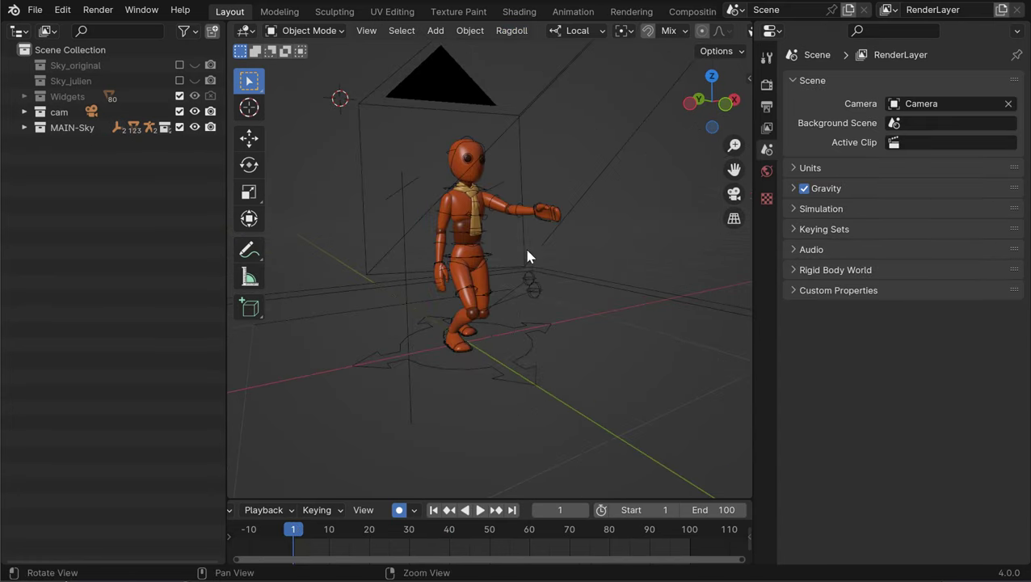
middle_click_drag(524, 245, 486, 266)
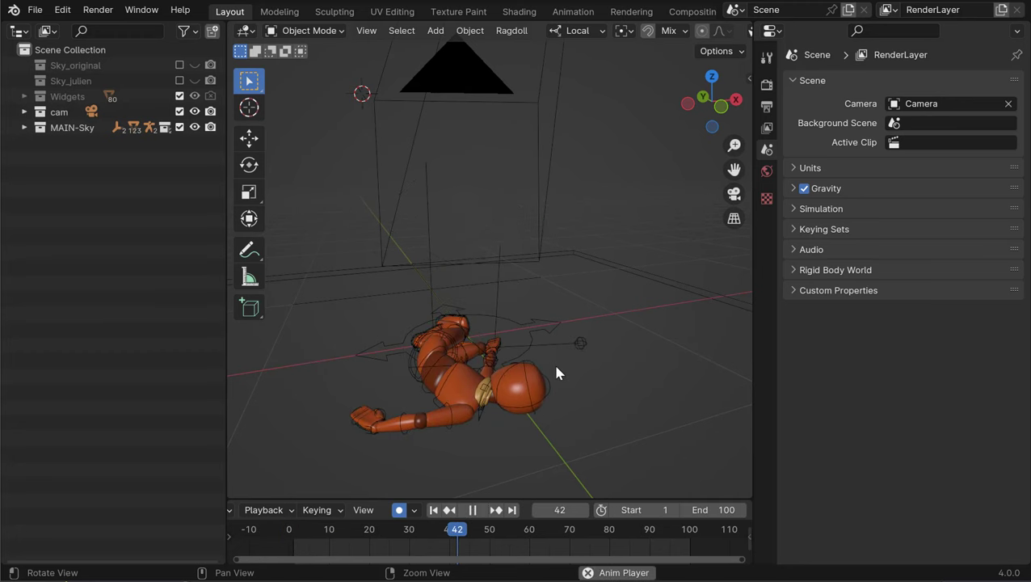
middle_click_drag(553, 369, 529, 365)
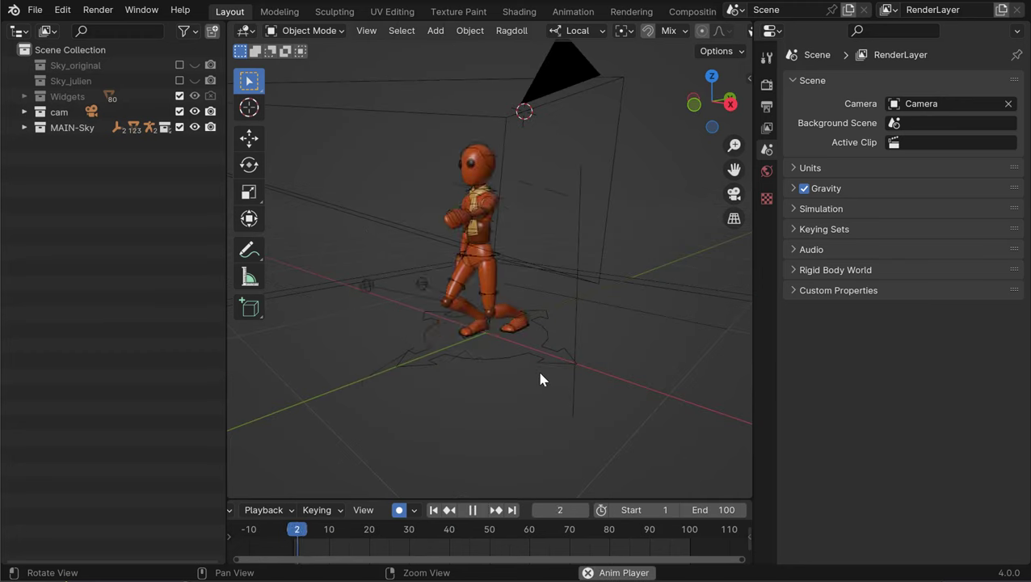